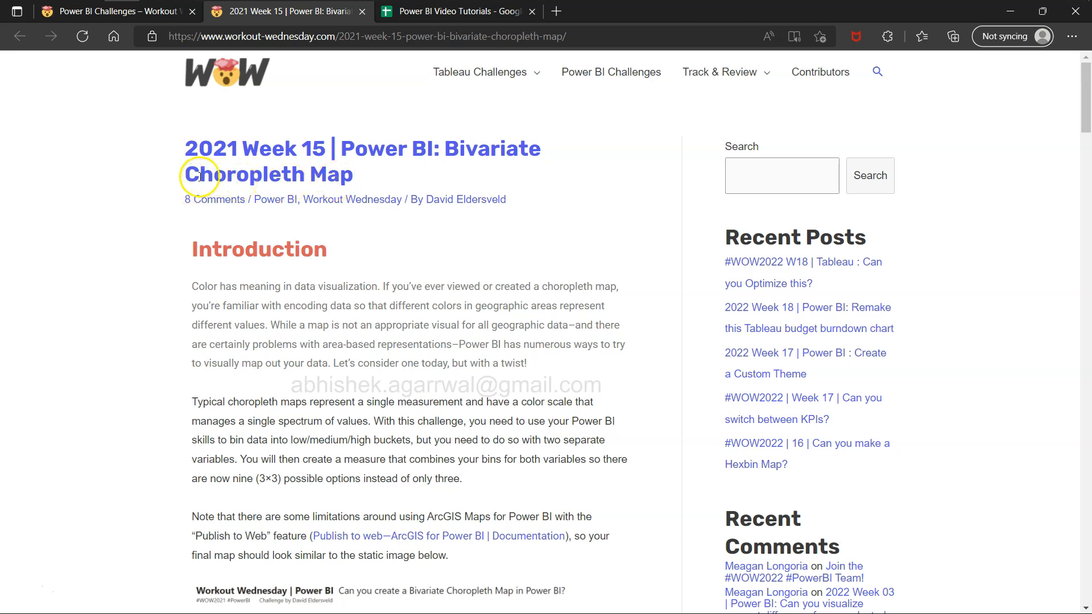
- Review the title of the Power BI bivariate choropleth map challenge and locate its static sample report image
left_click_drag(199, 176, 345, 184)
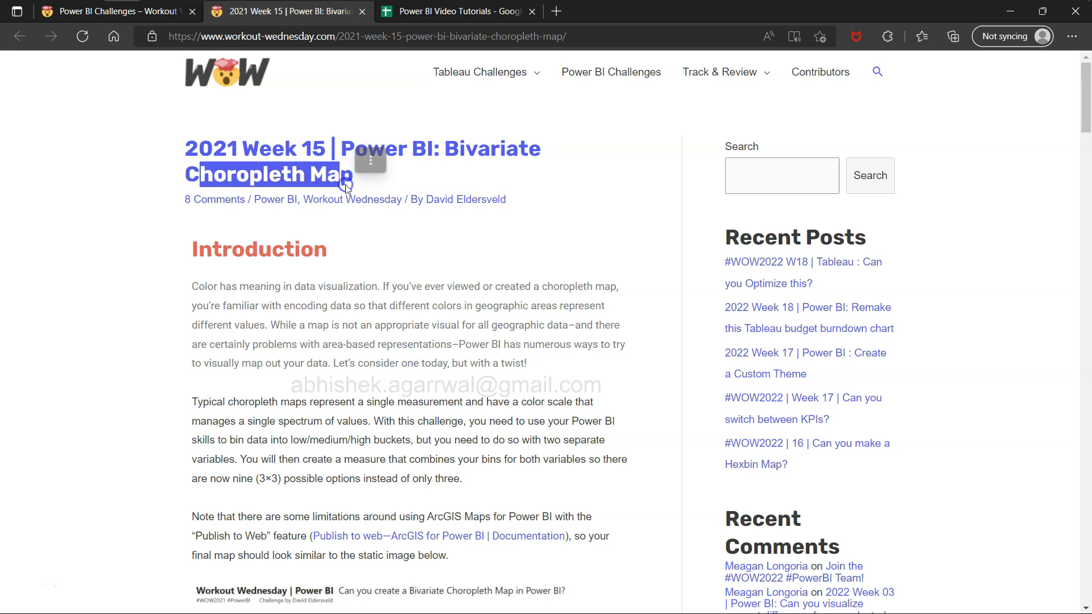
left_click(292, 306)
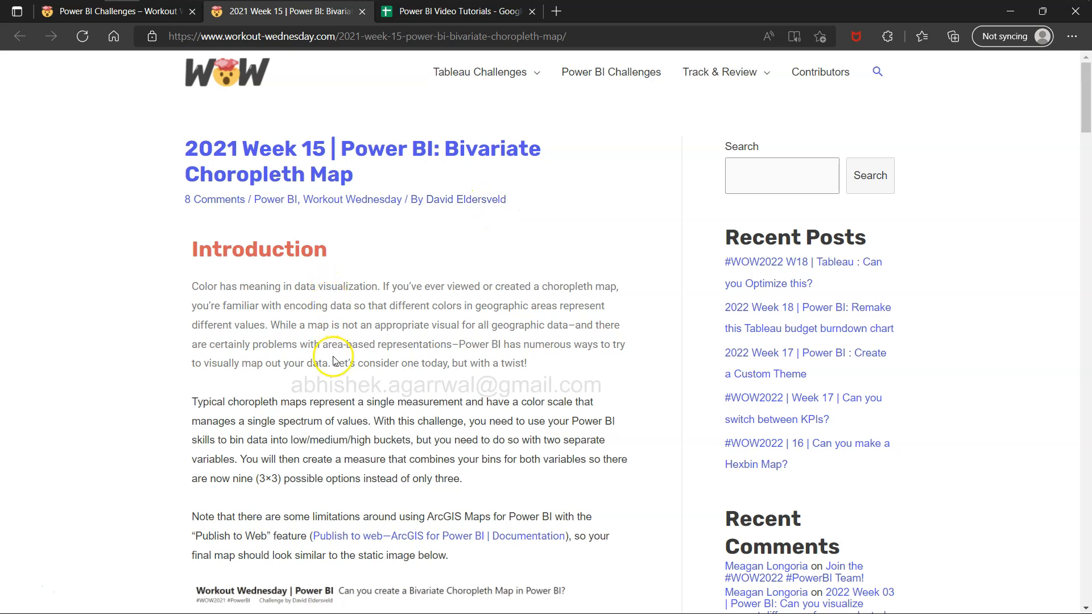
scroll(334, 360, "down", 5)
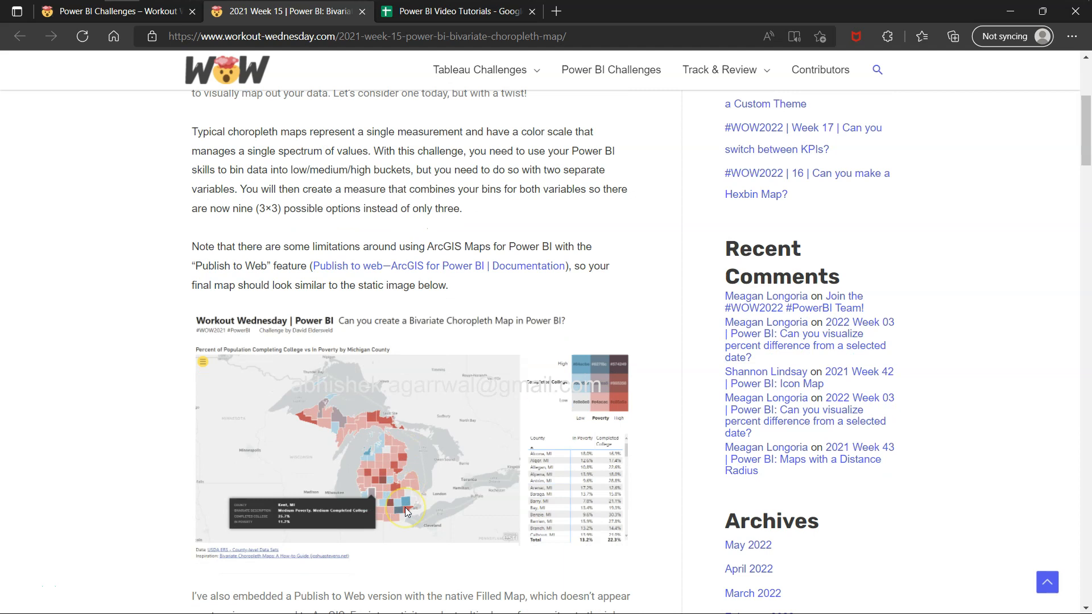
scroll(405, 507, "down", 1)
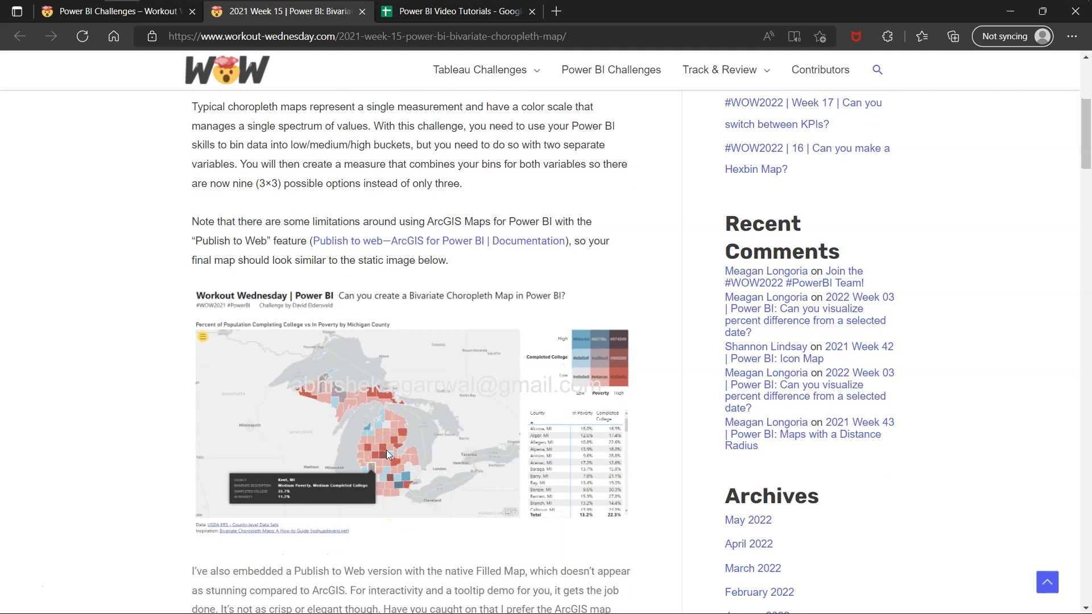
- Examine the sample report's 3×3 color legend for Completed College versus Poverty at close range
scroll(387, 450, "up", 5)
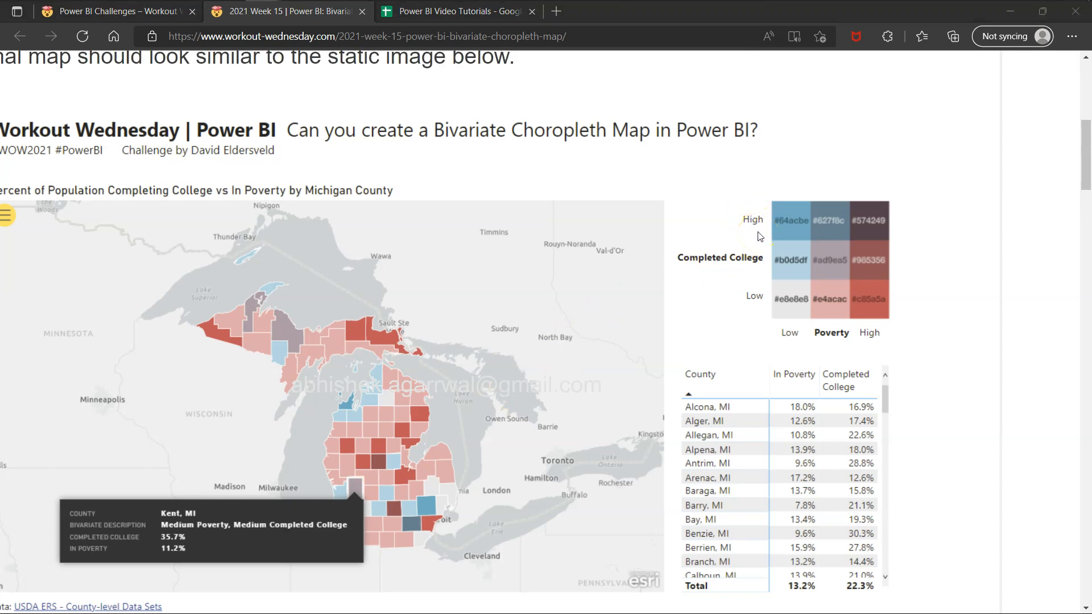
scroll(818, 268, "up", 4)
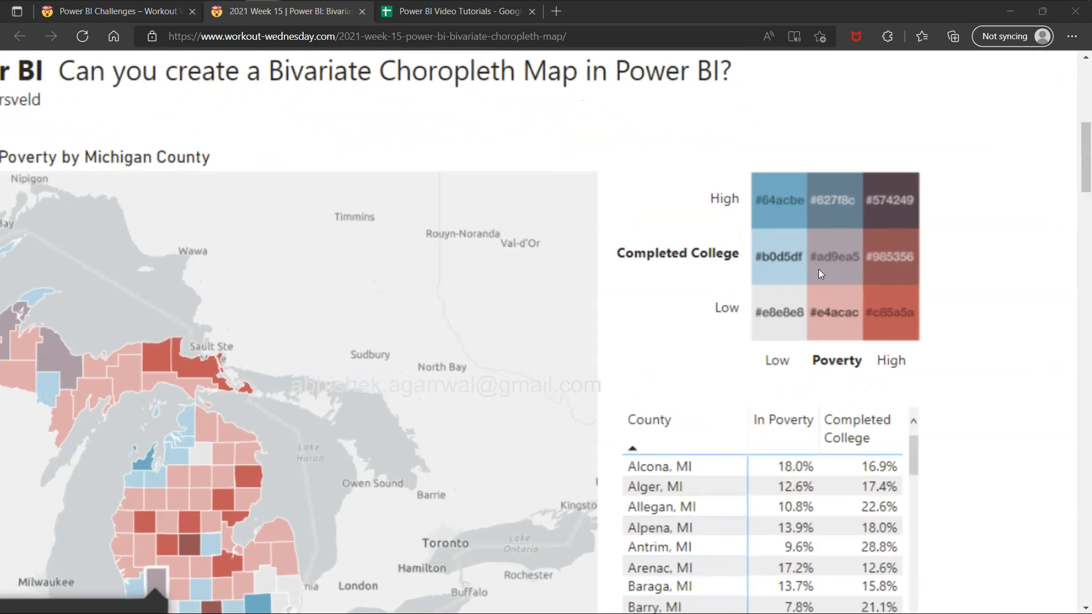
scroll(818, 269, "up", 3)
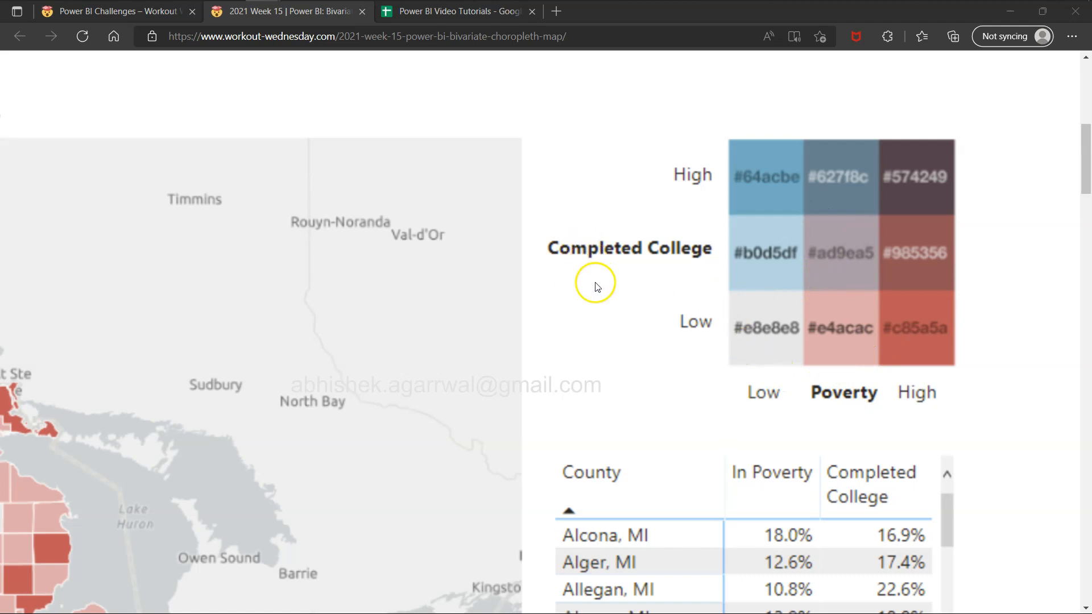
scroll(596, 287, "down", 5)
scroll(596, 289, "down", 4)
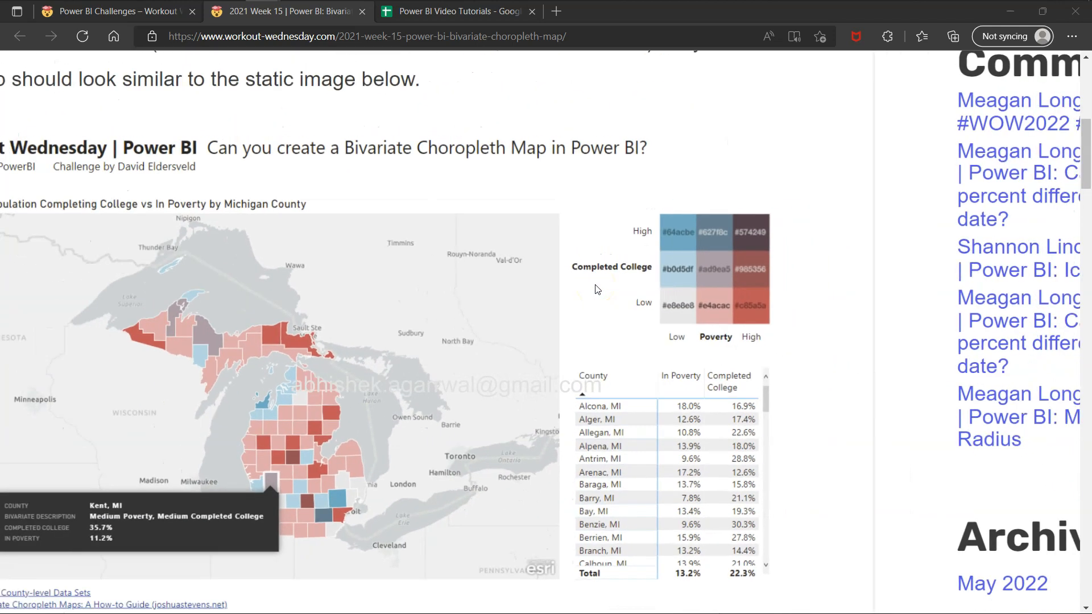
- Read the Introduction section on color encoding in choropleth maps and the single-measurement color scale
left_click(394, 265)
scroll(394, 265, "up", 5)
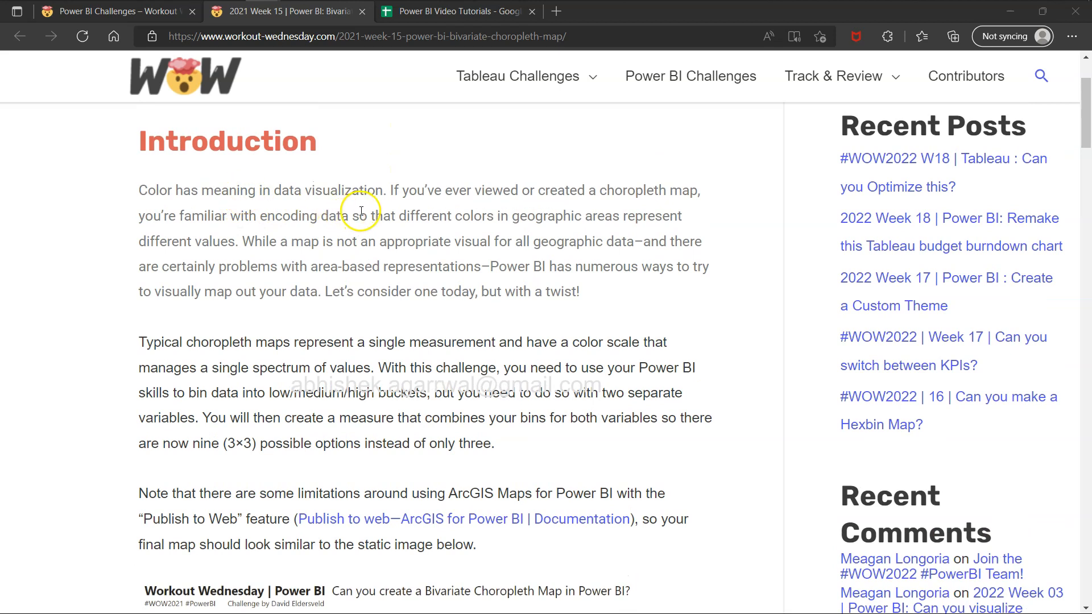
left_click_drag(221, 190, 479, 193)
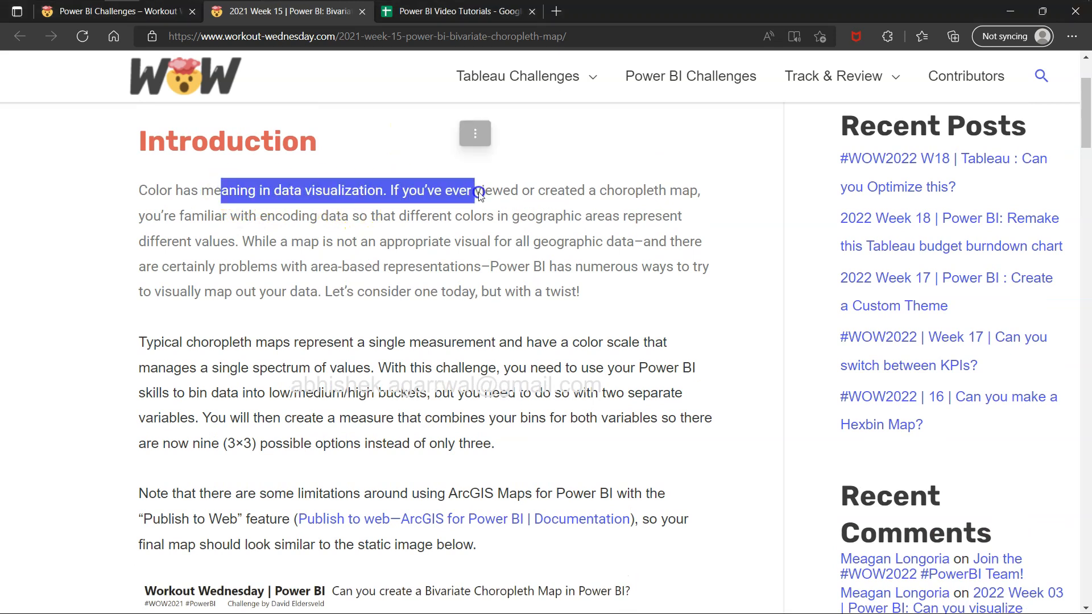
left_click(295, 198)
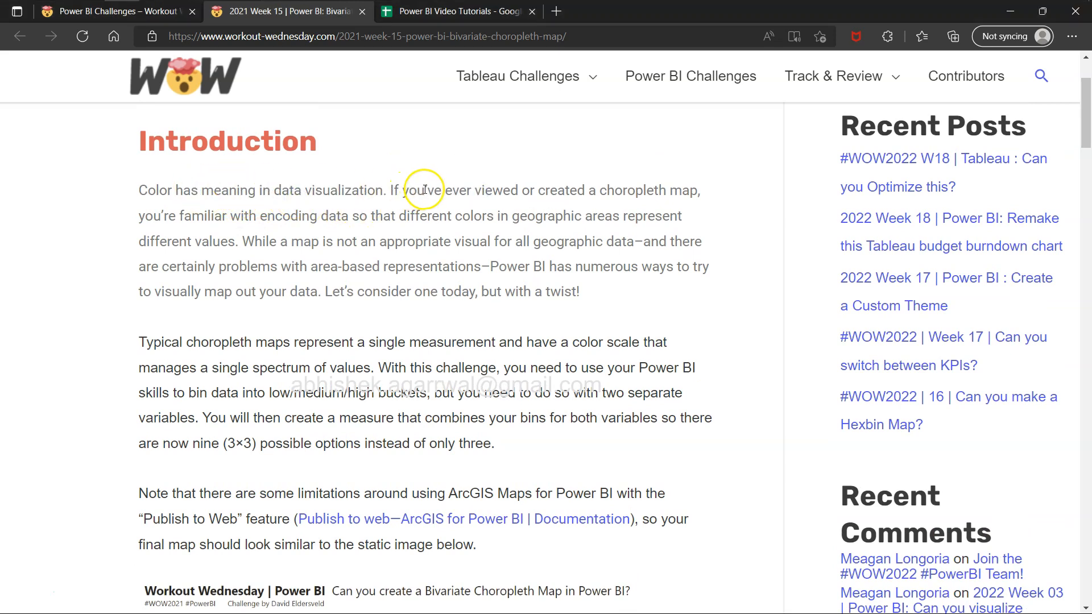
left_click_drag(426, 190, 572, 293)
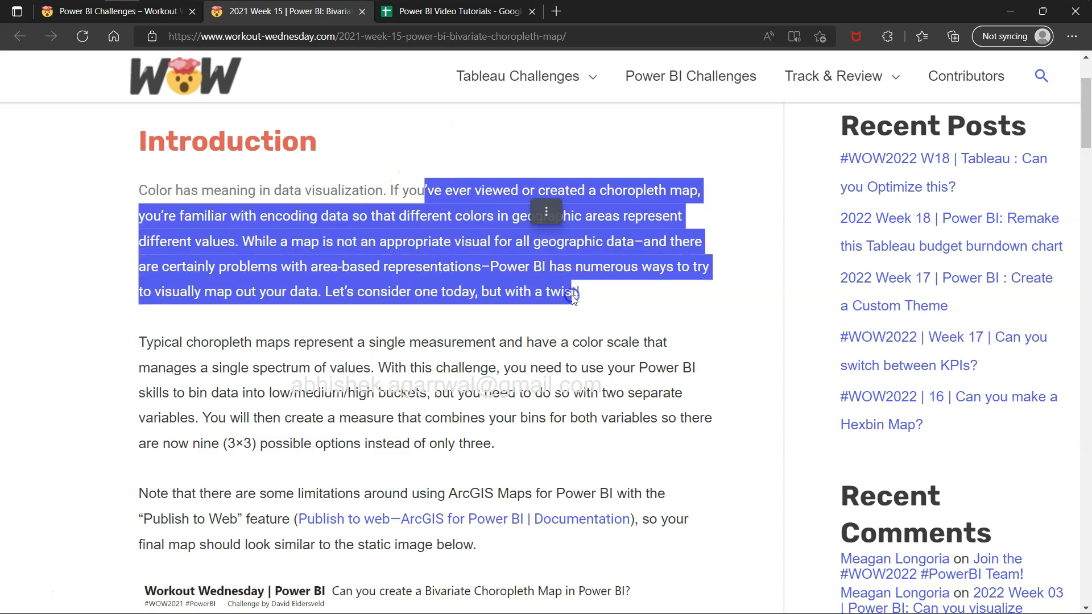
left_click(229, 225)
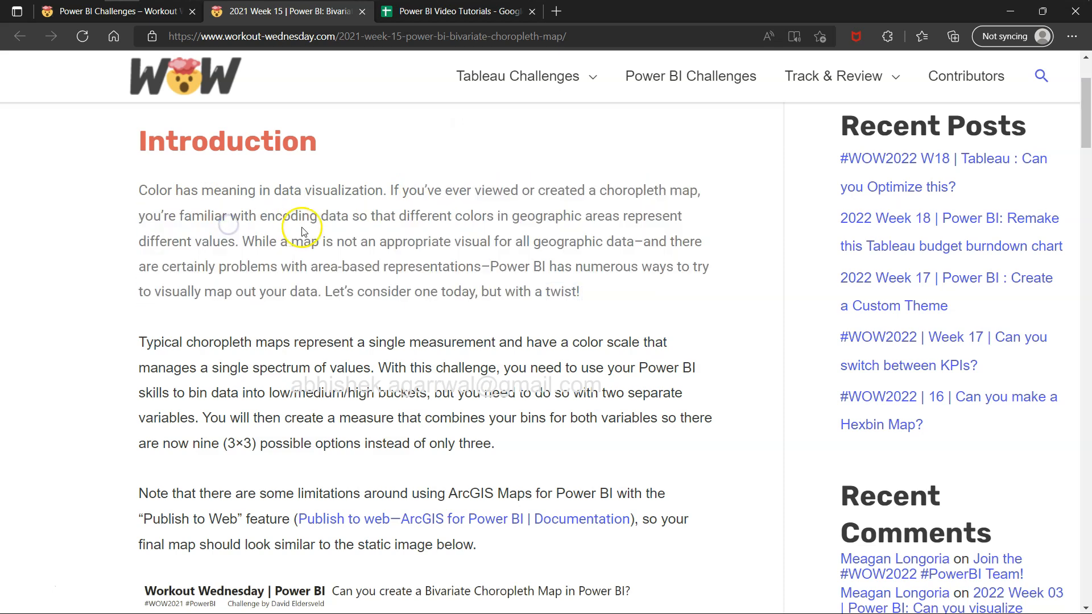
left_click_drag(310, 216, 455, 221)
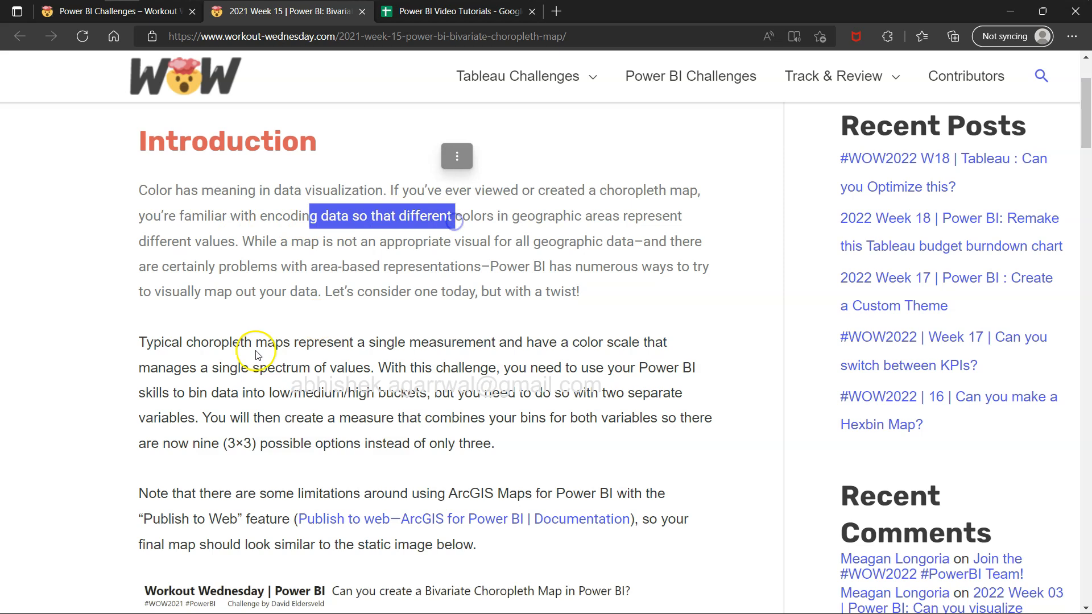
left_click(168, 343)
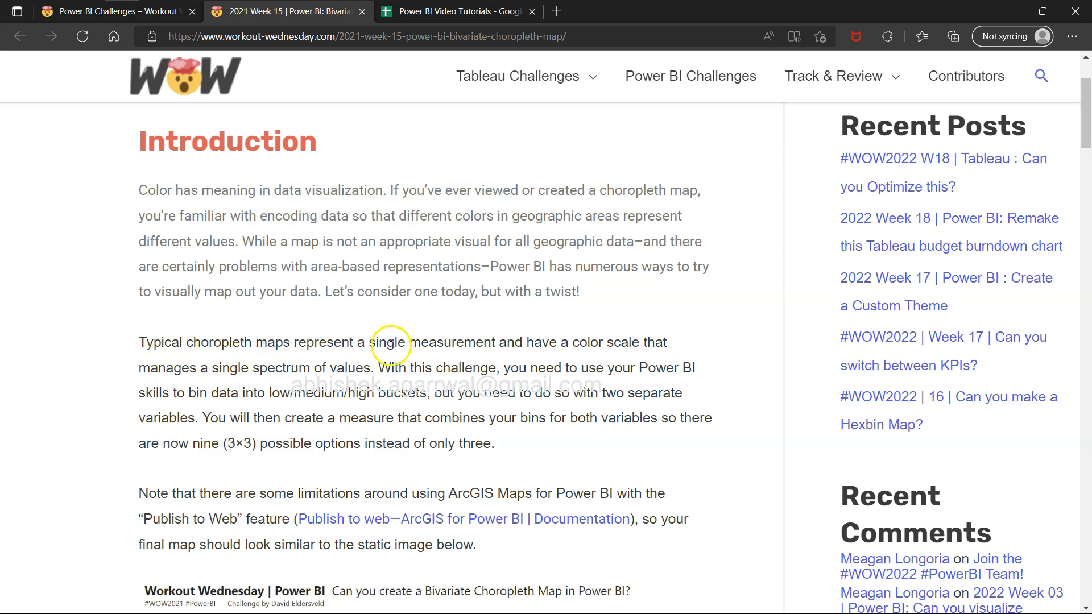
left_click_drag(522, 344, 528, 422)
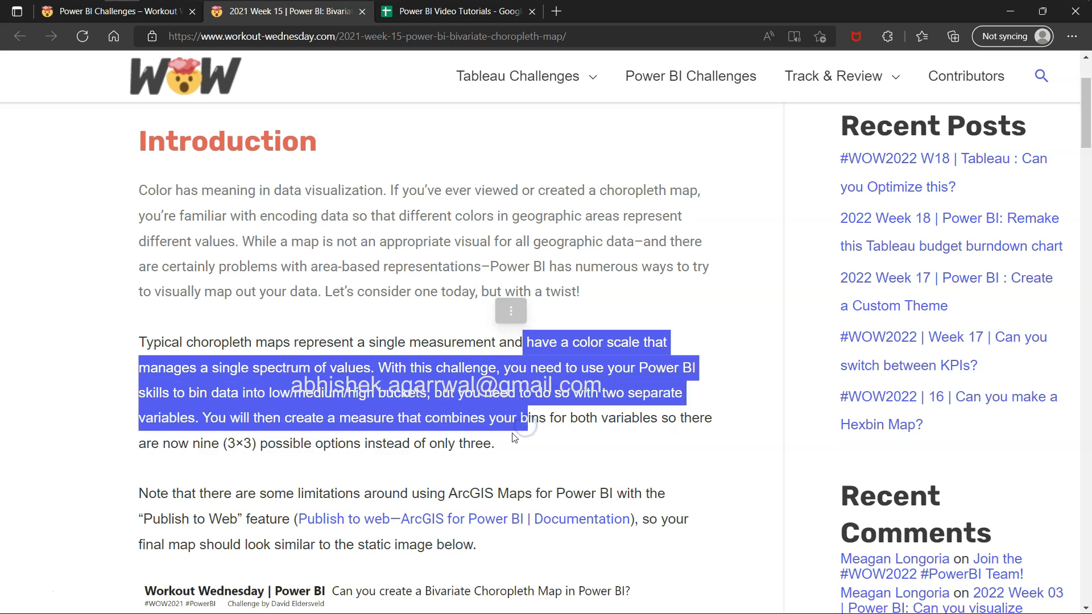
left_click(507, 437)
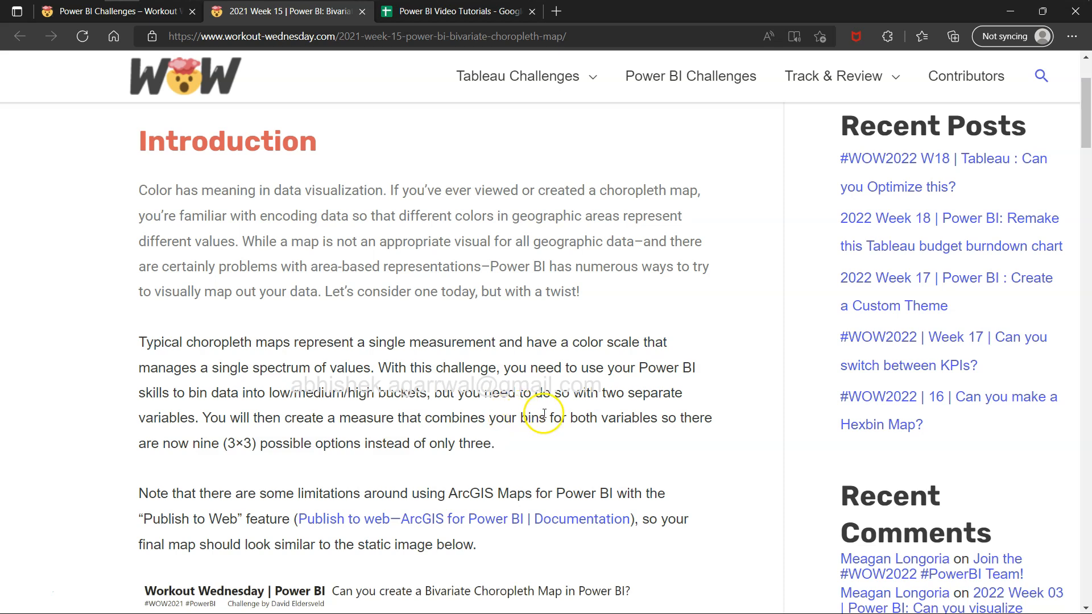
- Read the challenge description on binning two variables into low/medium/high buckets and combining them in a measure
scroll(366, 415, "down", 1)
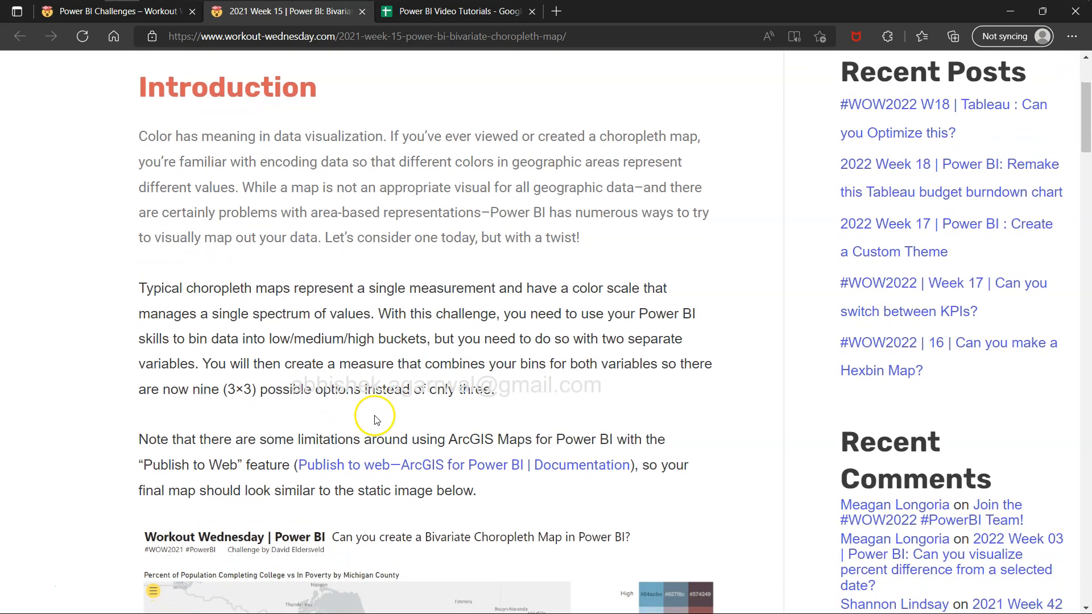
left_click_drag(518, 315, 637, 313)
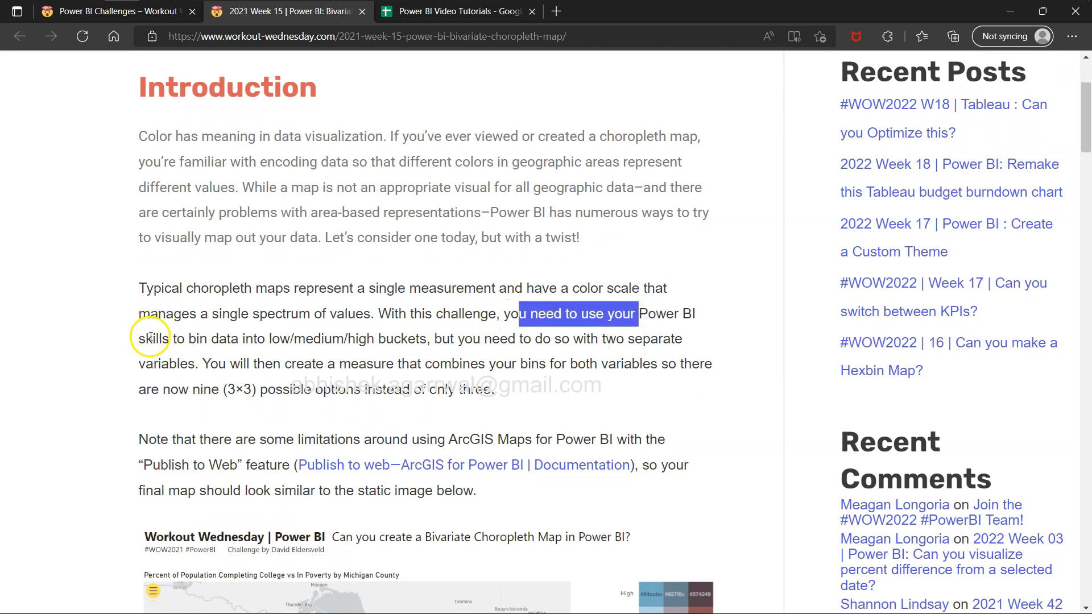
left_click(175, 339)
left_click_drag(231, 341, 421, 345)
left_click_drag(498, 340, 658, 339)
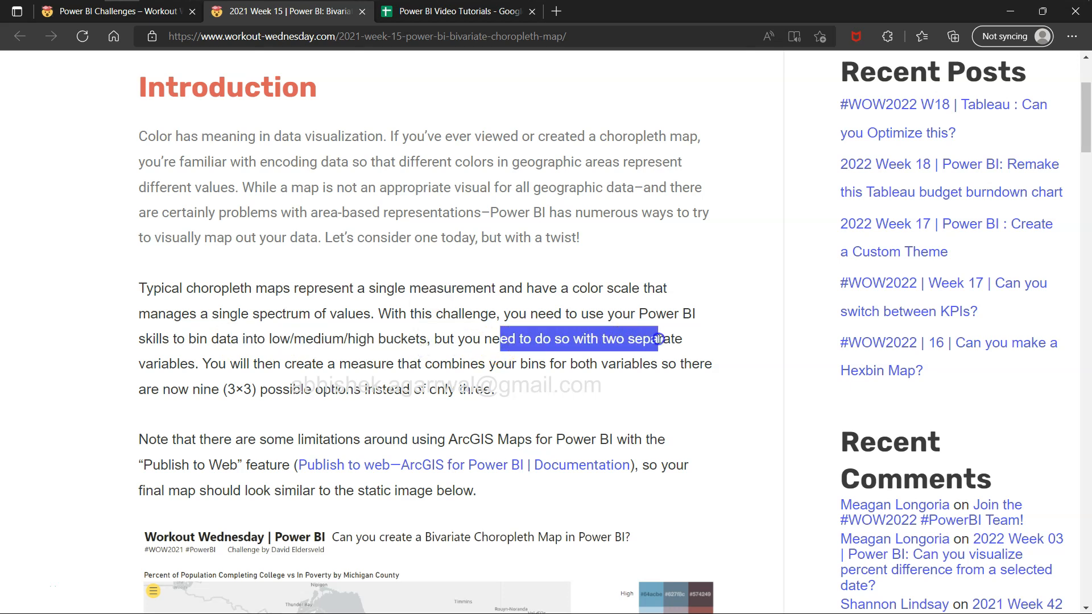
left_click_drag(199, 368, 324, 366)
left_click_drag(439, 367, 613, 370)
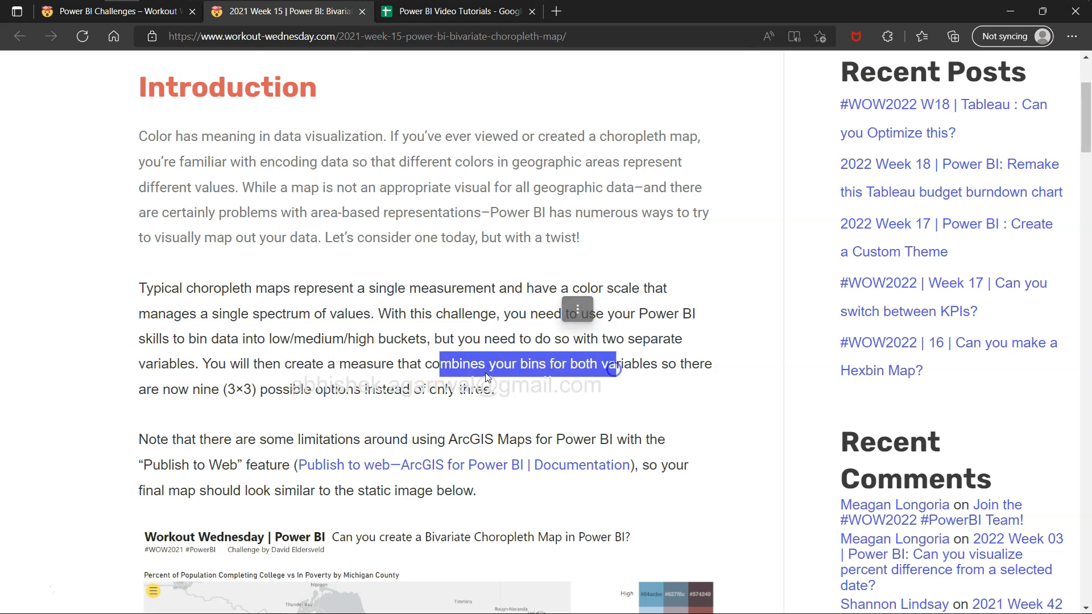
left_click_drag(178, 391, 368, 393)
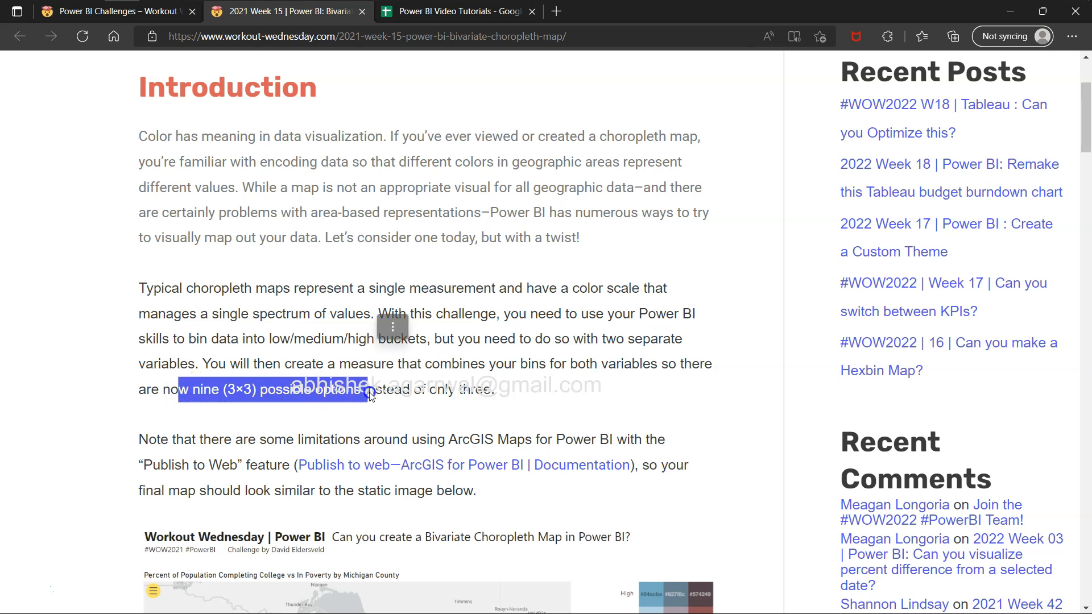
left_click(478, 377)
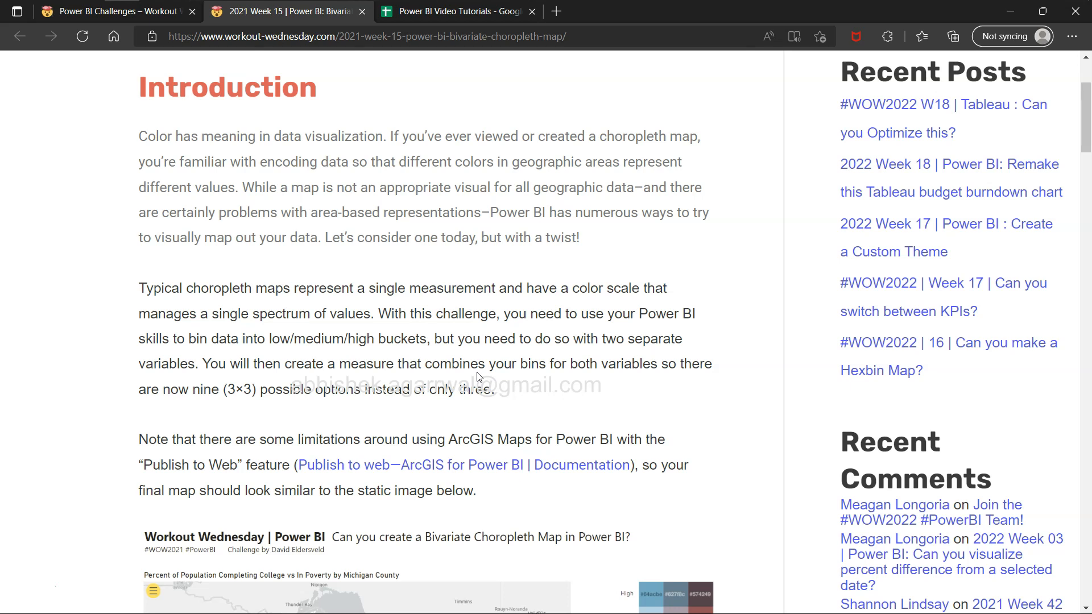
- Read the note on ArcGIS Maps limitations with the Publish to Web feature above the static map image
scroll(477, 377, "down", 9)
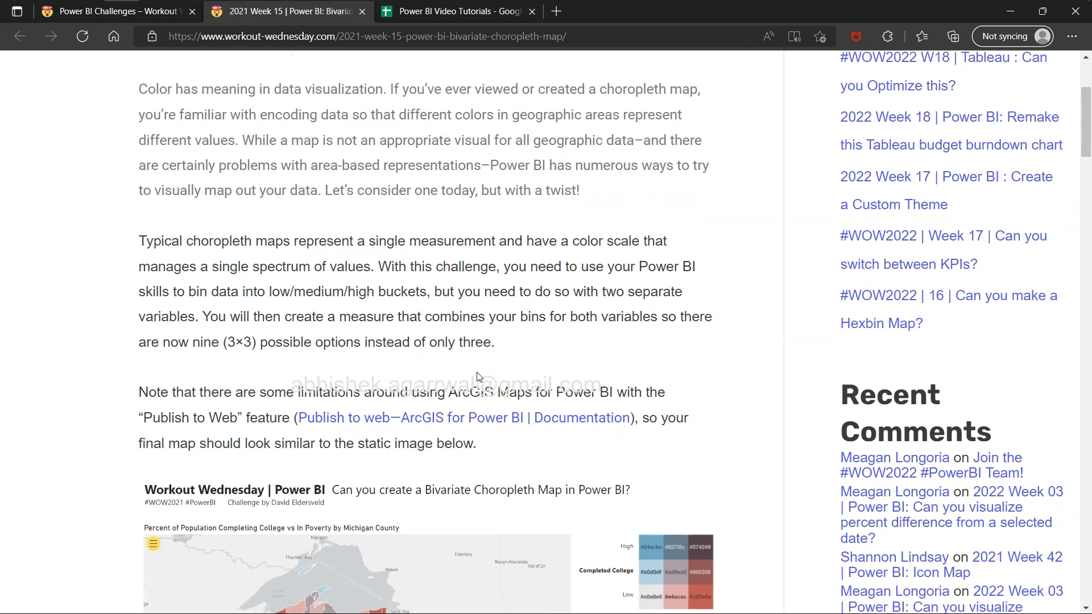
scroll(476, 375, "up", 5)
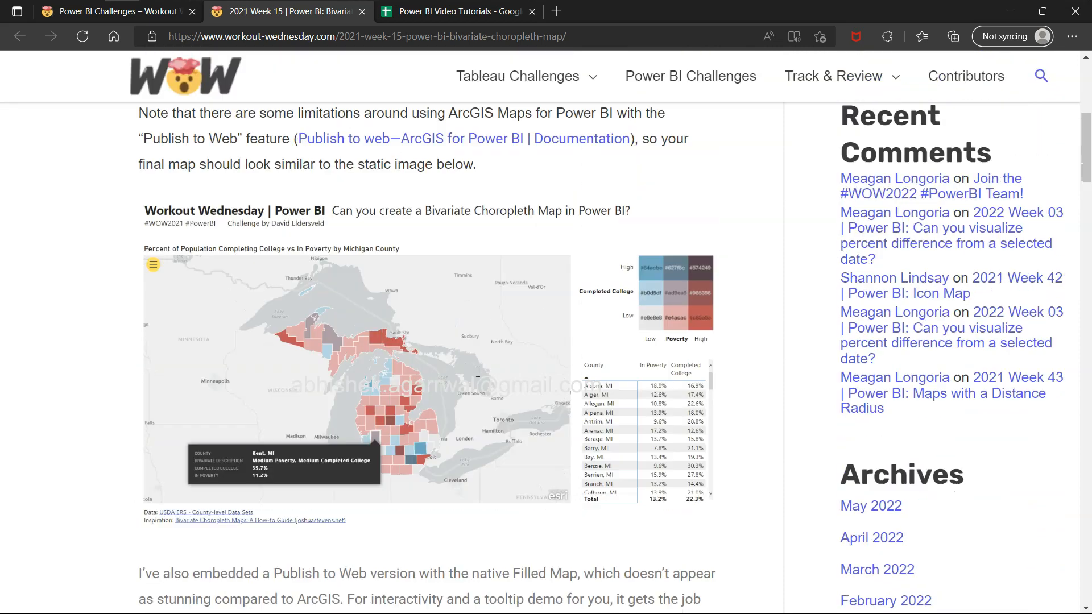
scroll(295, 170, "up", 1)
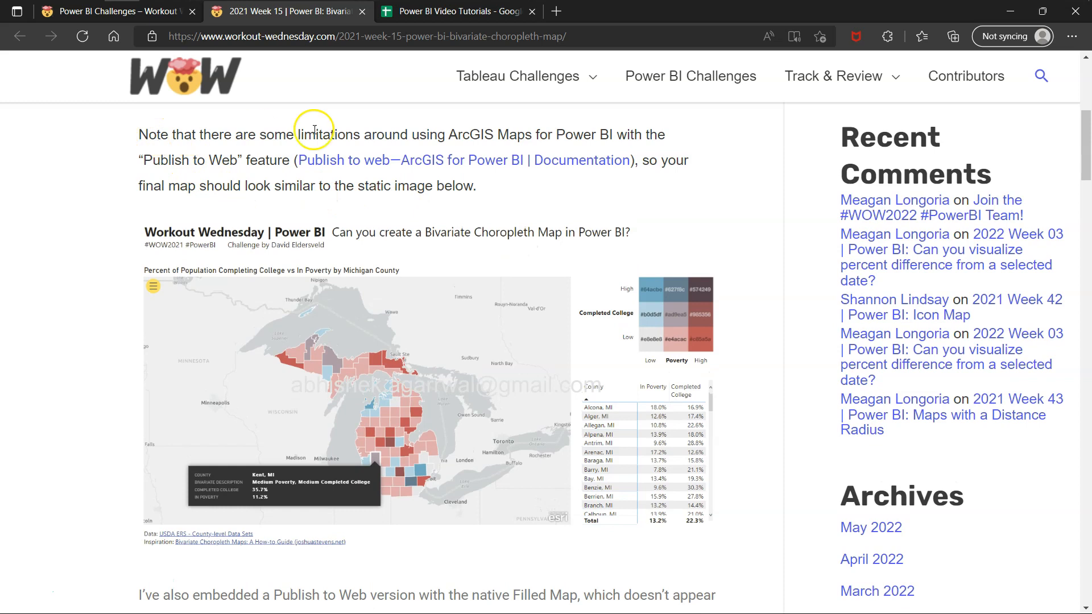
left_click_drag(360, 135, 534, 136)
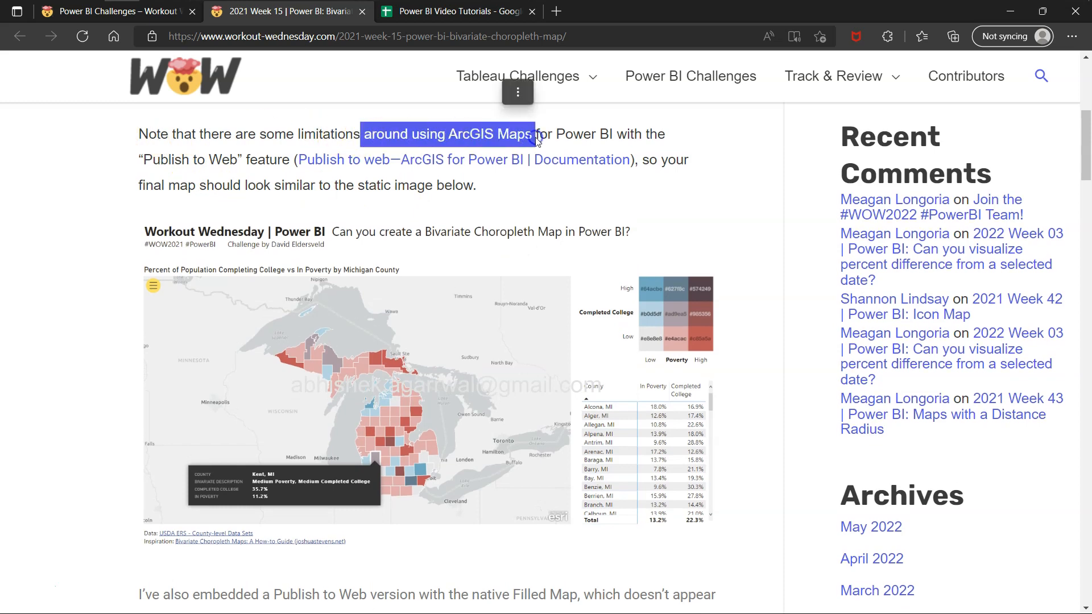
left_click(254, 160)
- Explore the embedded Filled Map report's map, county tooltips and table, and compare it with the static ArcGIS image
scroll(398, 426, "down", 1)
scroll(398, 427, "down", 6)
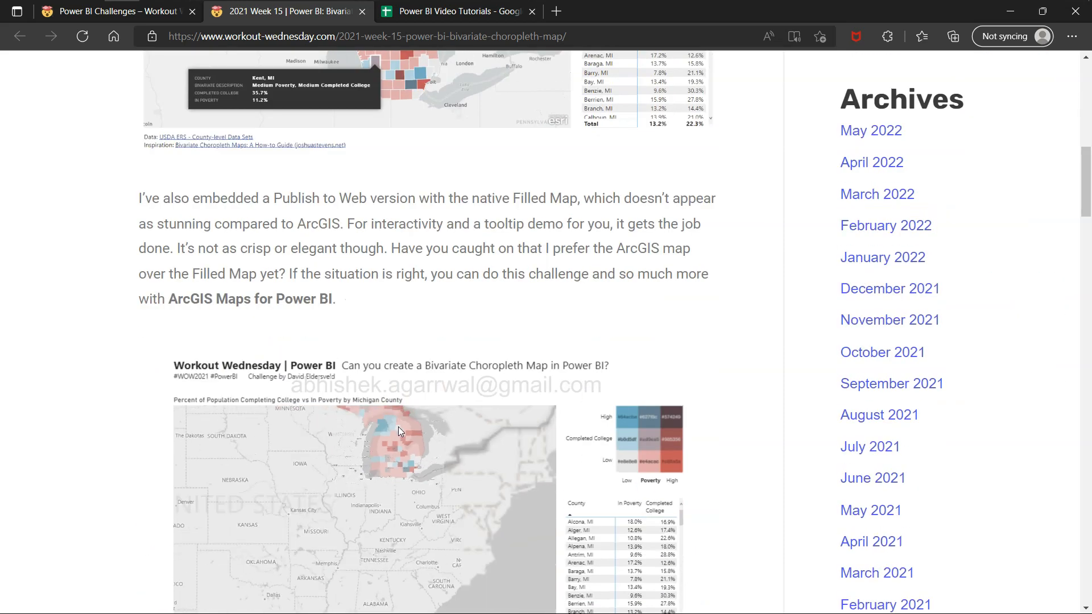
left_click(742, 466)
scroll(742, 467, "down", 2)
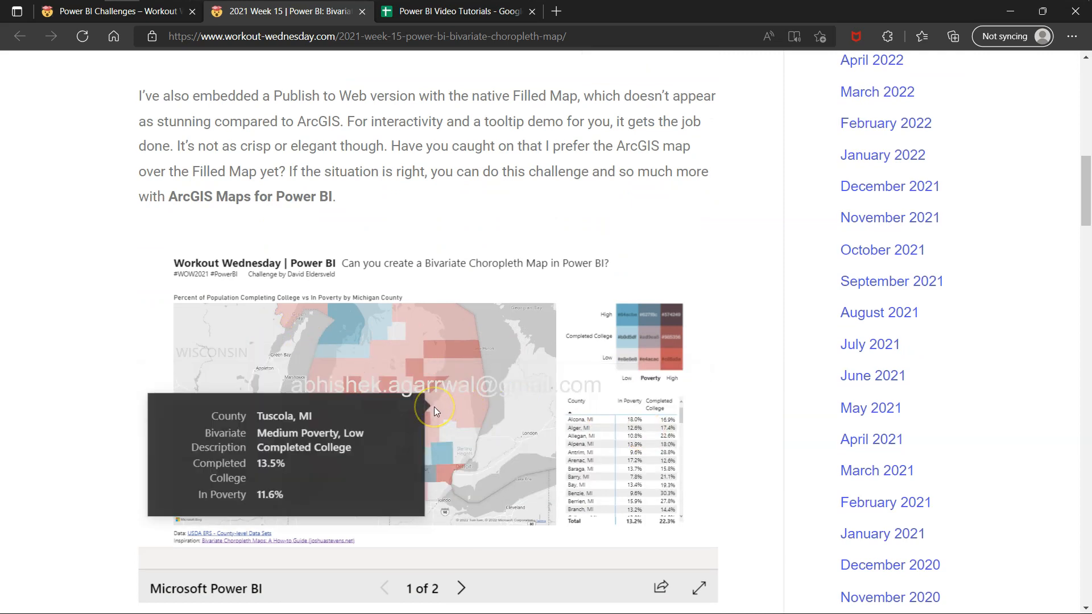
scroll(435, 408, "up", 5)
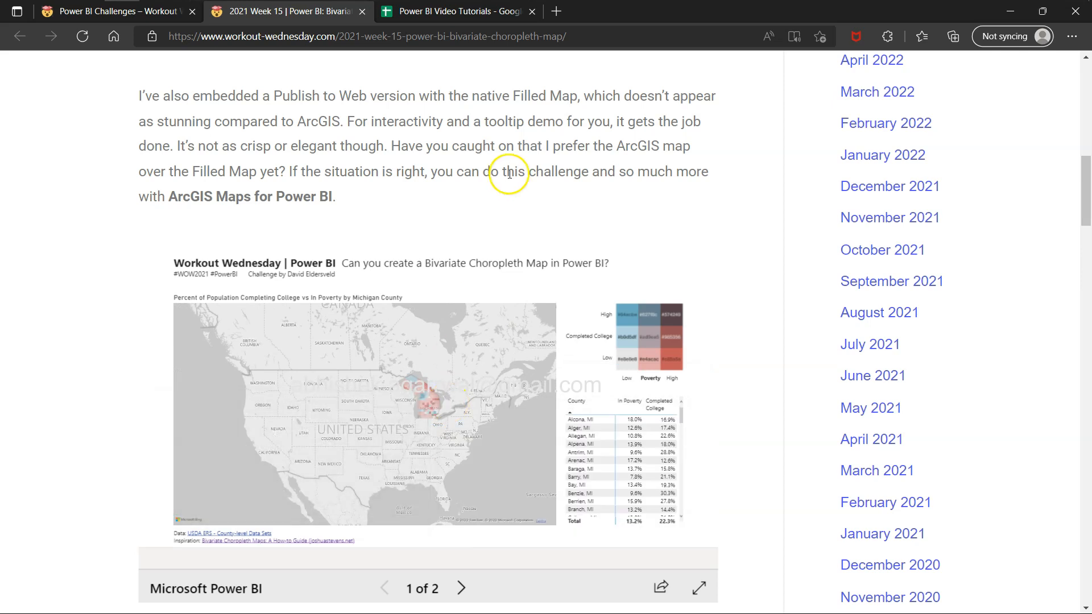
scroll(509, 175, "up", 6)
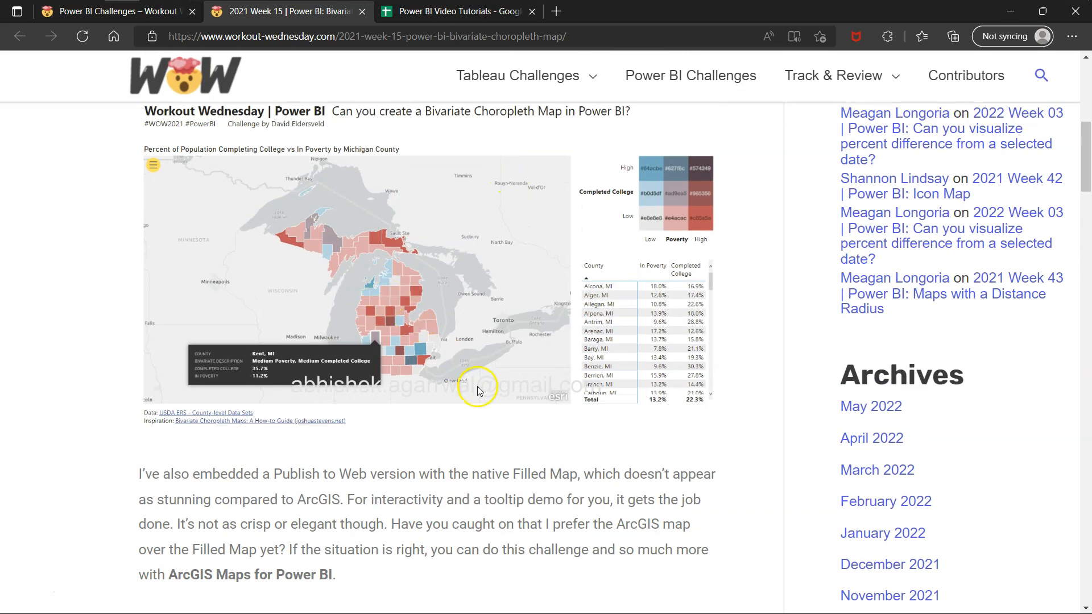
scroll(477, 387, "down", 6)
scroll(584, 497, "down", 2)
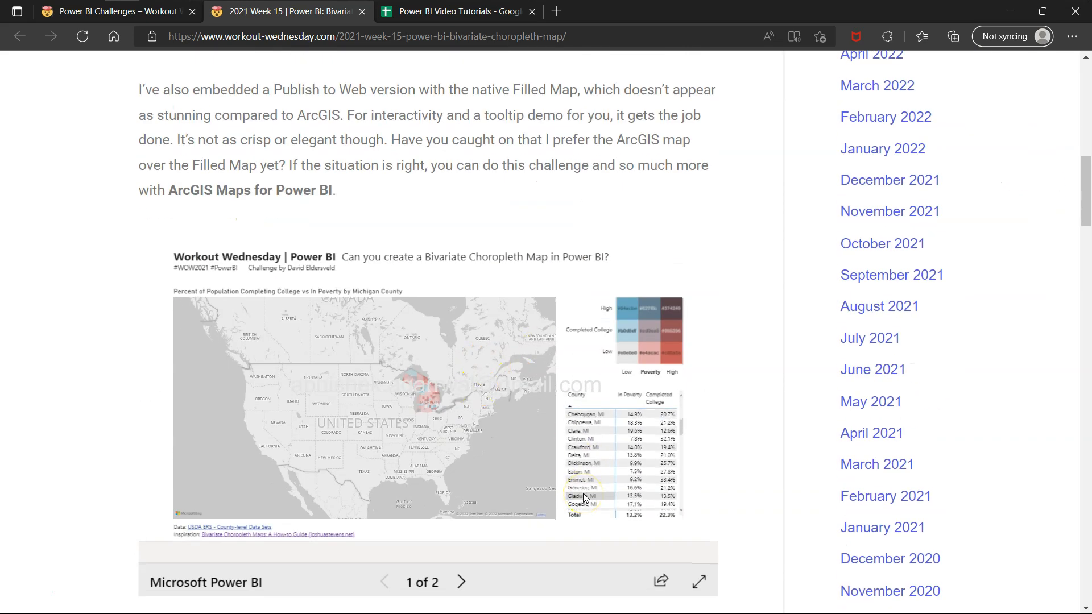
scroll(763, 456, "down", 4)
scroll(763, 459, "up", 8)
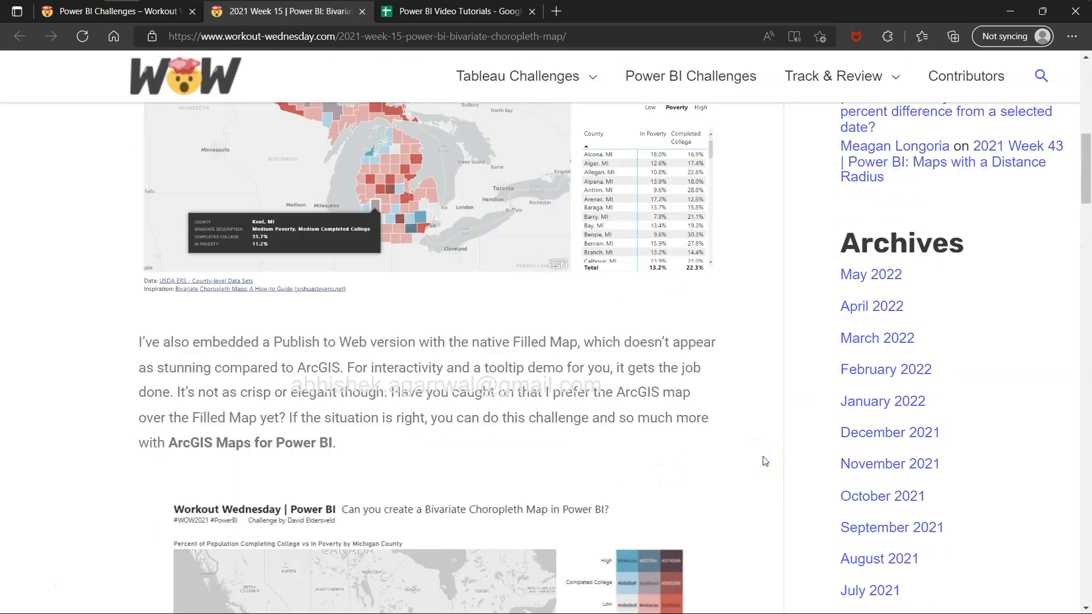
- Go to the challenge's Requirements section below the embedded report
scroll(768, 490, "down", 5)
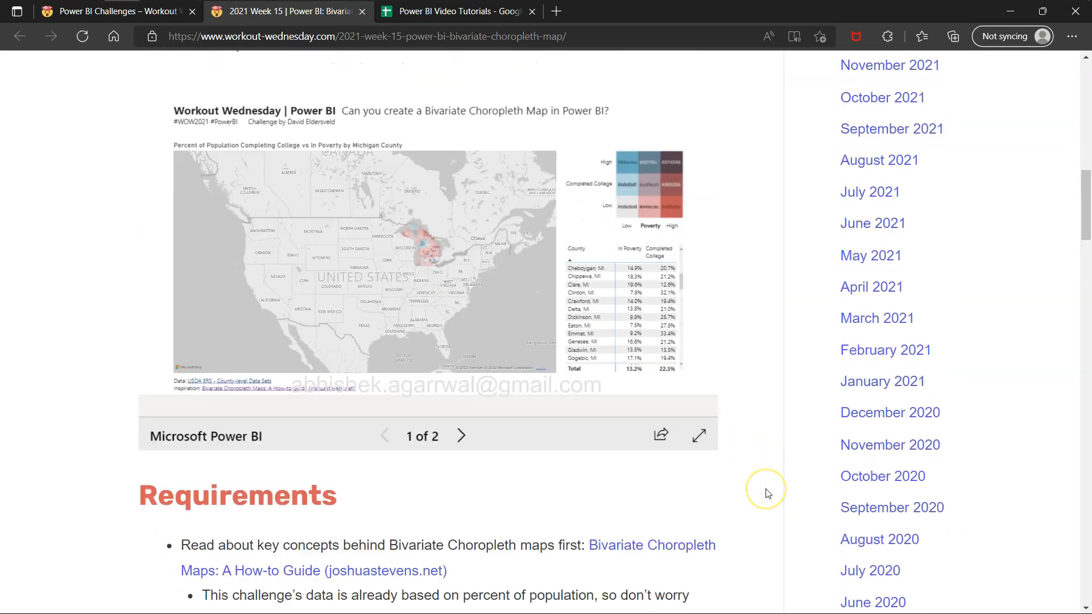
scroll(768, 492, "down", 6)
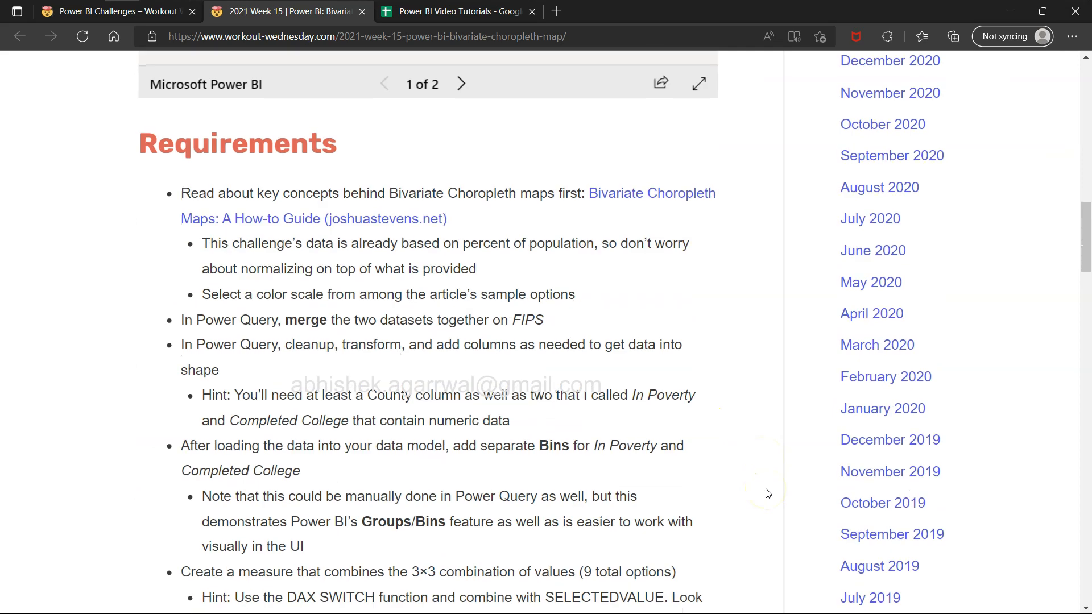
- Open the linked "Bivariate Choropleth Maps: A How-to Guide" from the first requirement in a new tab and switch to it
scroll(767, 493, "down", 1)
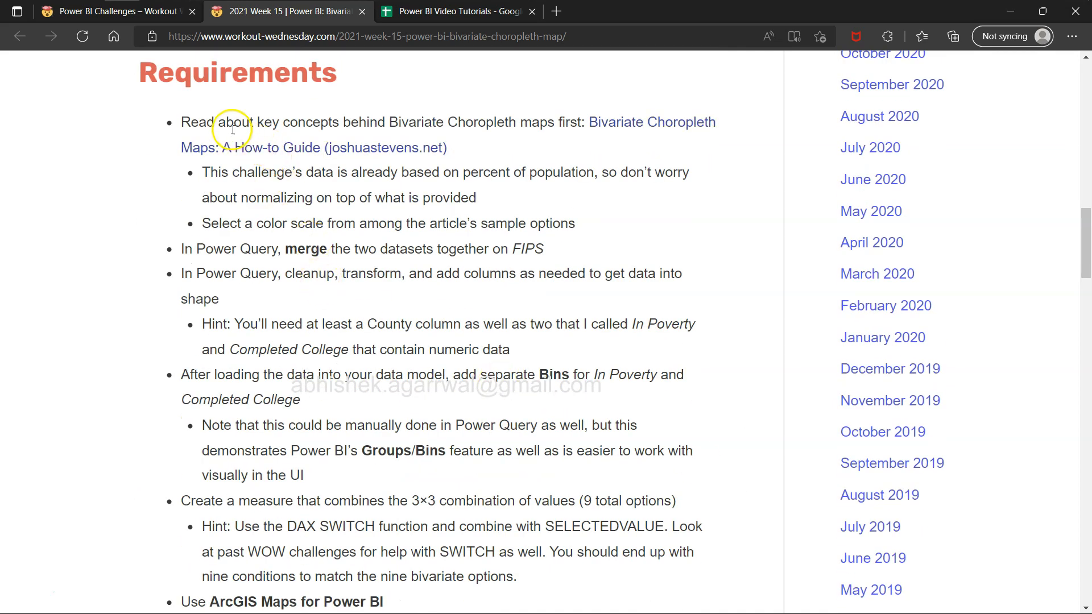
left_click(215, 120)
left_click_drag(219, 120, 520, 125)
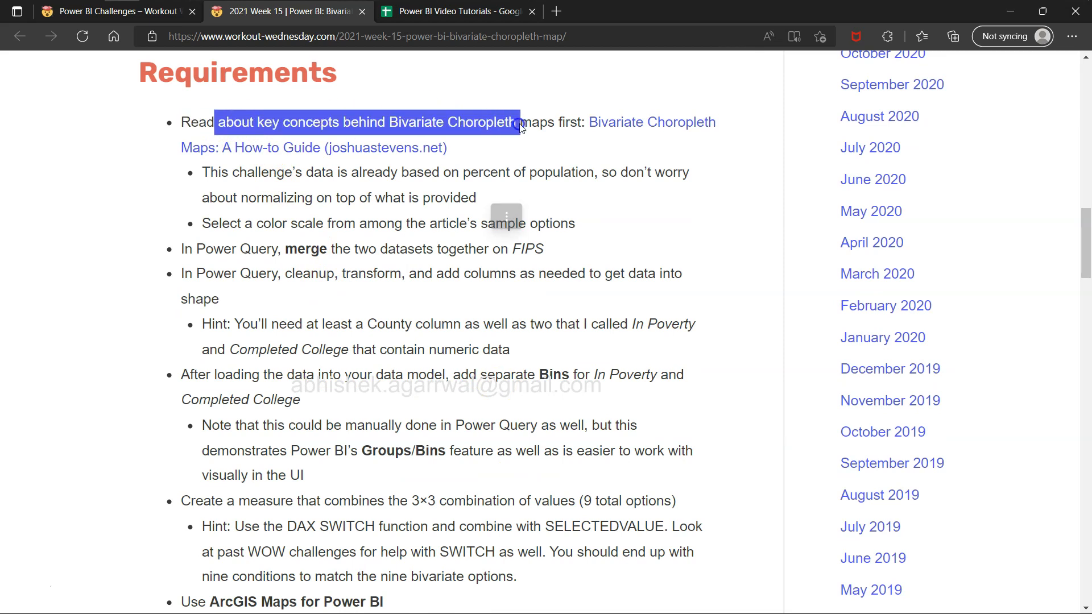
right_click(619, 123)
left_click(651, 132)
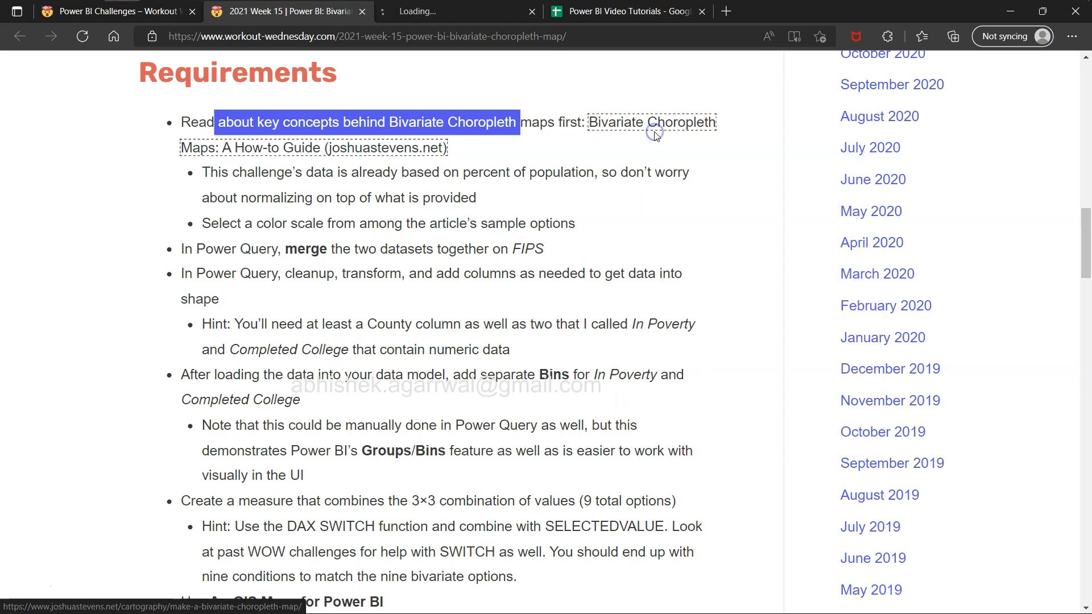
left_click(470, 22)
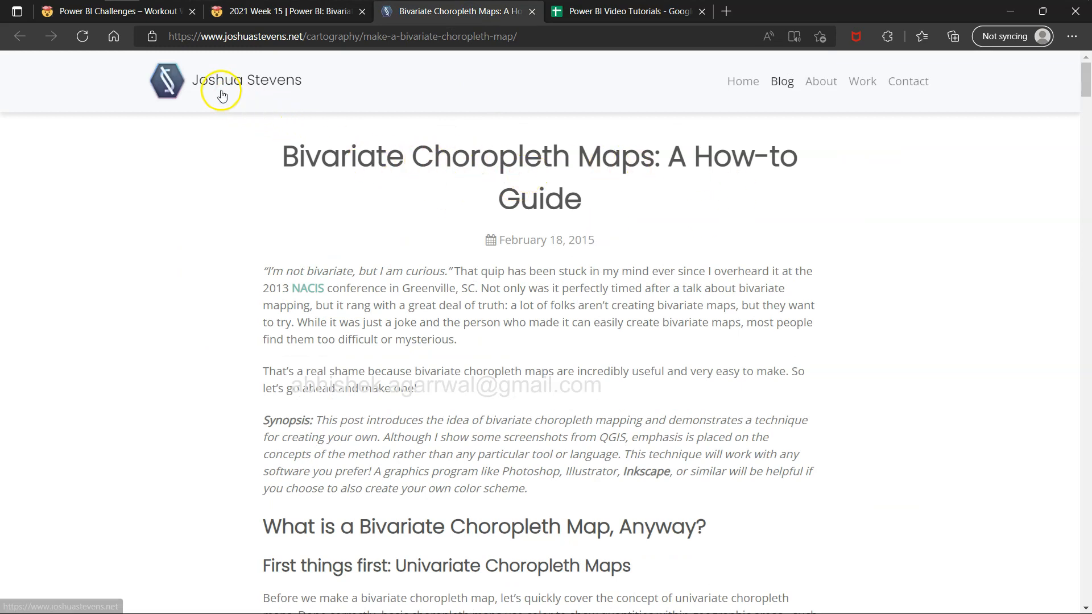
- Read the guide's sections on univariate choropleths, normalization and combining two 3-class maps into one bivariate map
scroll(456, 438, "down", 5)
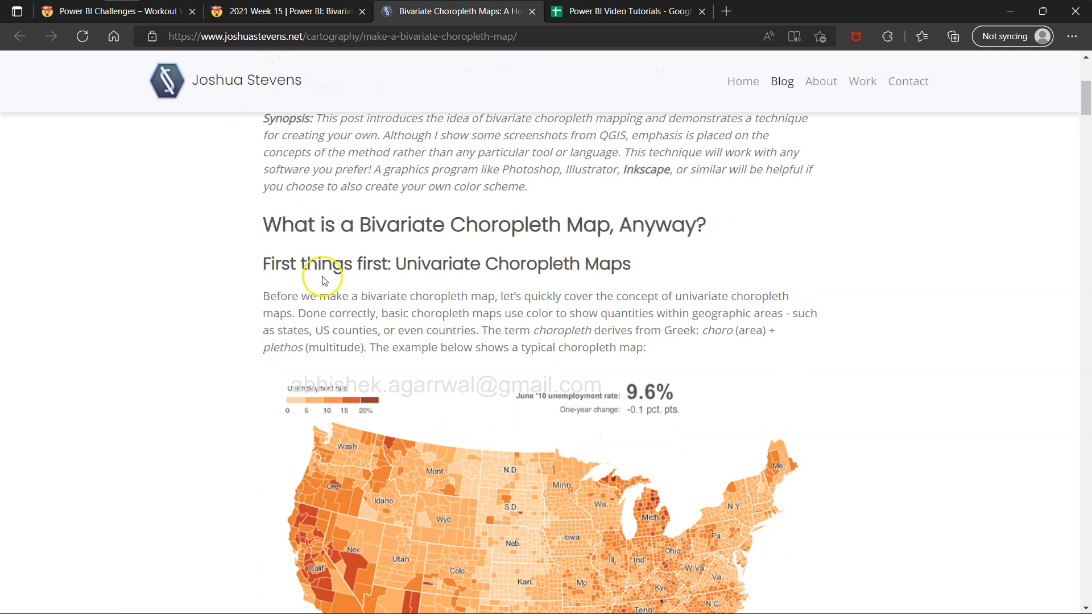
scroll(501, 230, "down", 1)
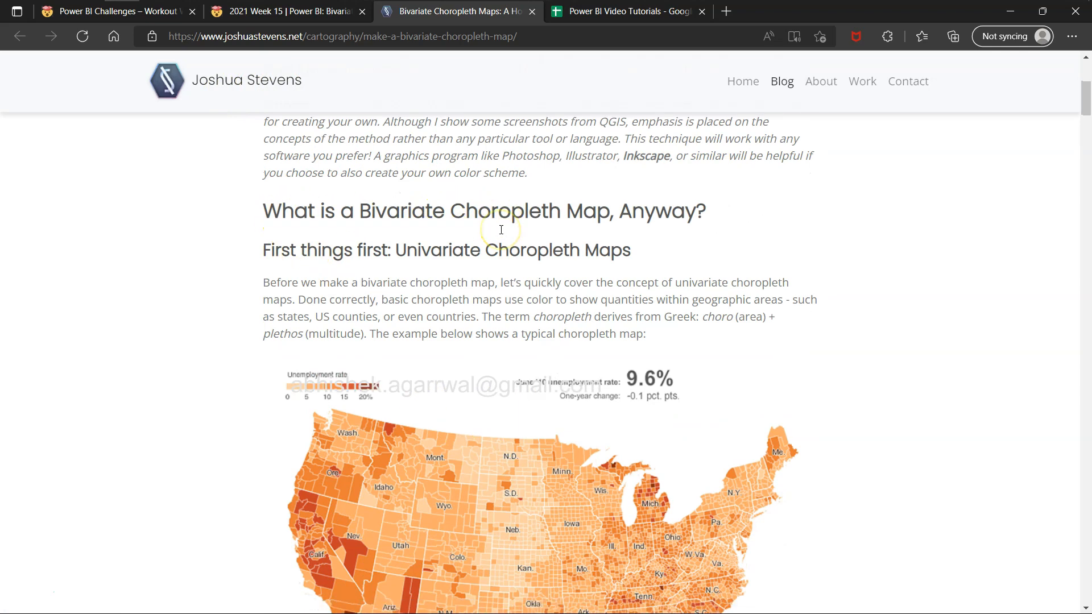
scroll(501, 230, "down", 11)
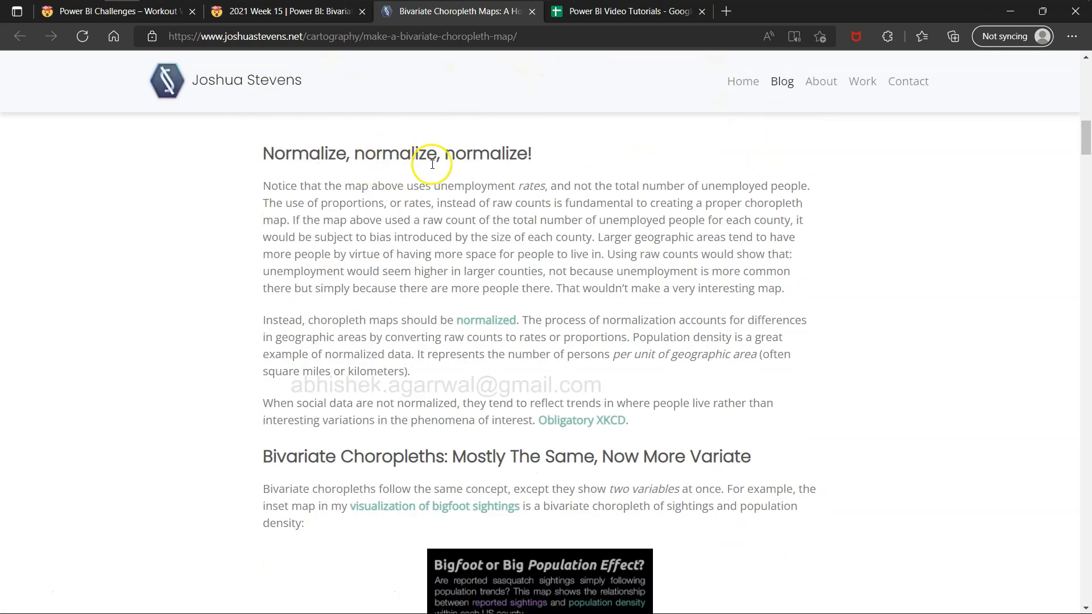
scroll(430, 347, "down", 1)
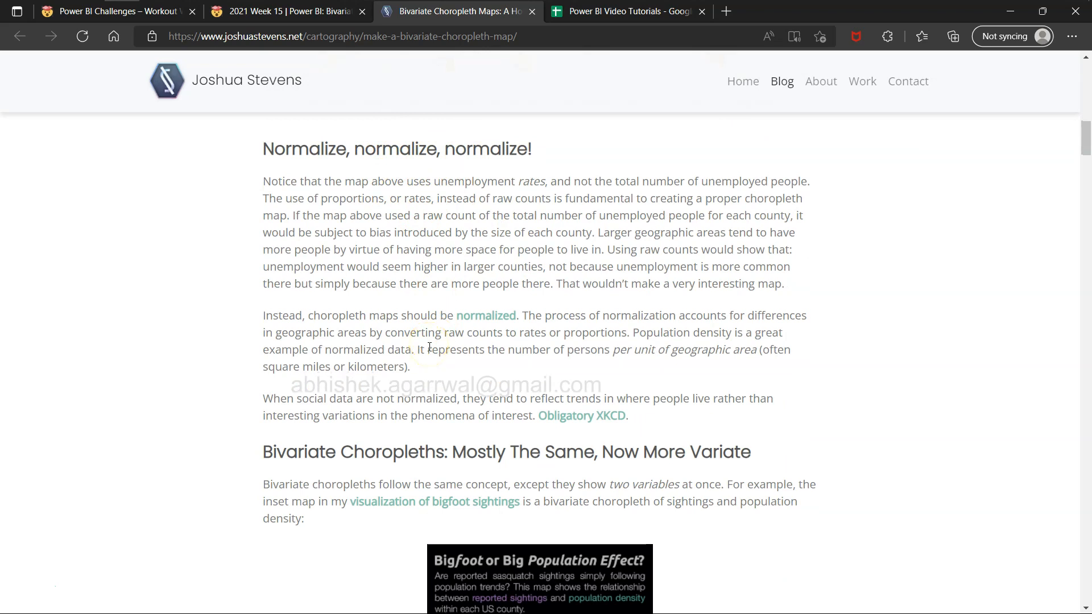
scroll(430, 347, "down", 4)
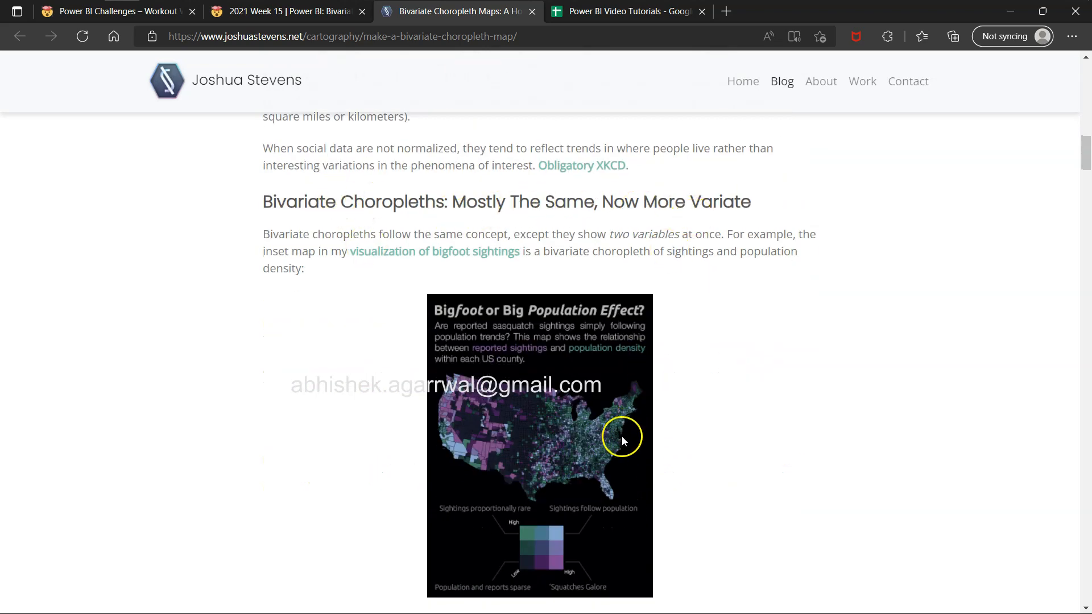
scroll(622, 436, "down", 2)
scroll(585, 375, "down", 4)
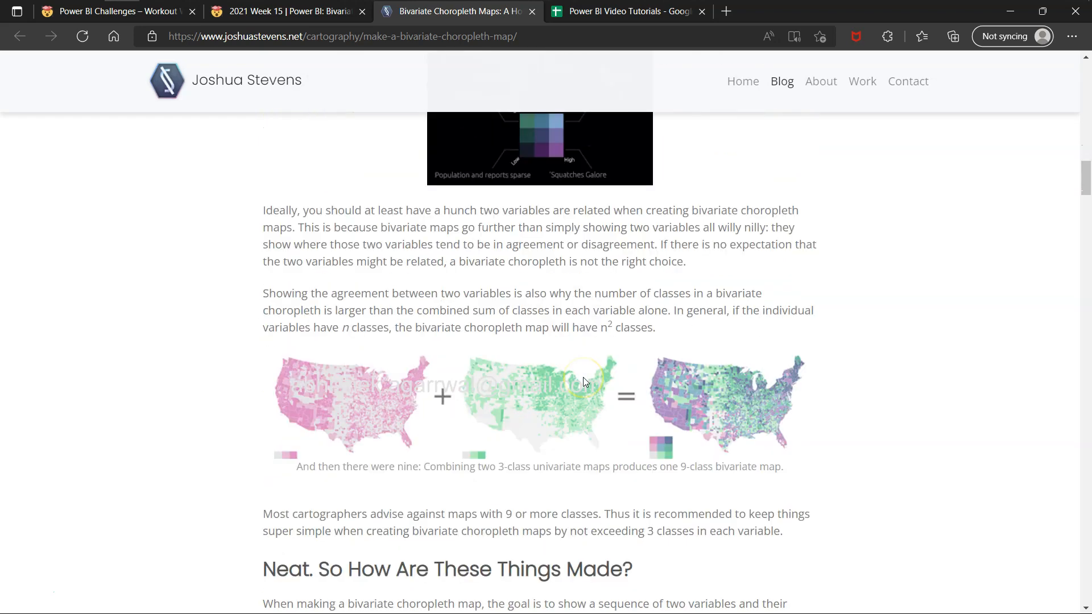
scroll(584, 380, "down", 2)
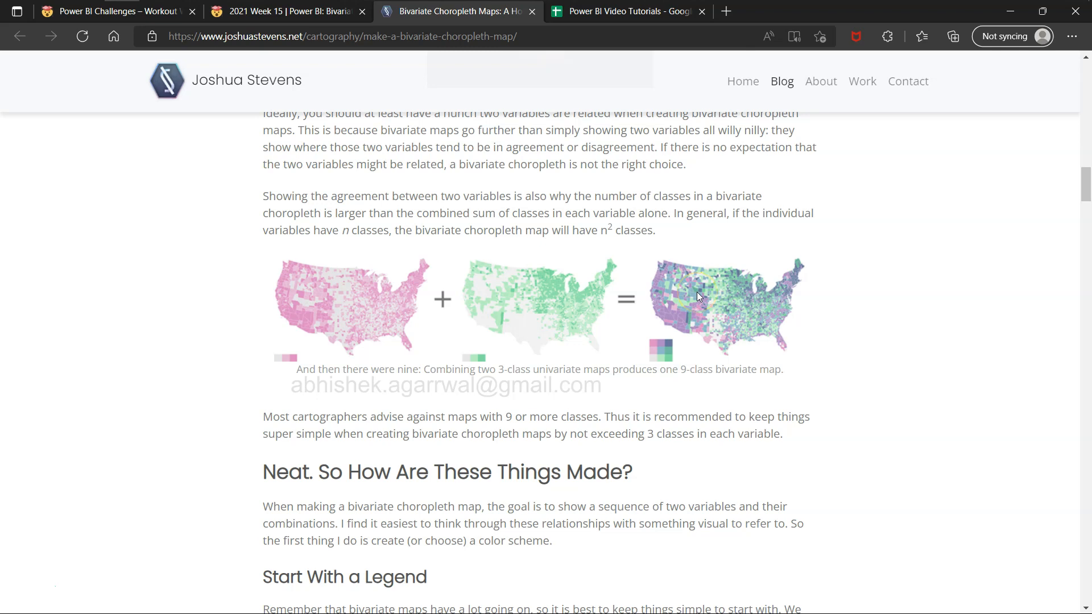
- Skim the guide's legend-building and data classification steps, and return to the illustration combining two univariate maps
scroll(698, 292, "down", 8)
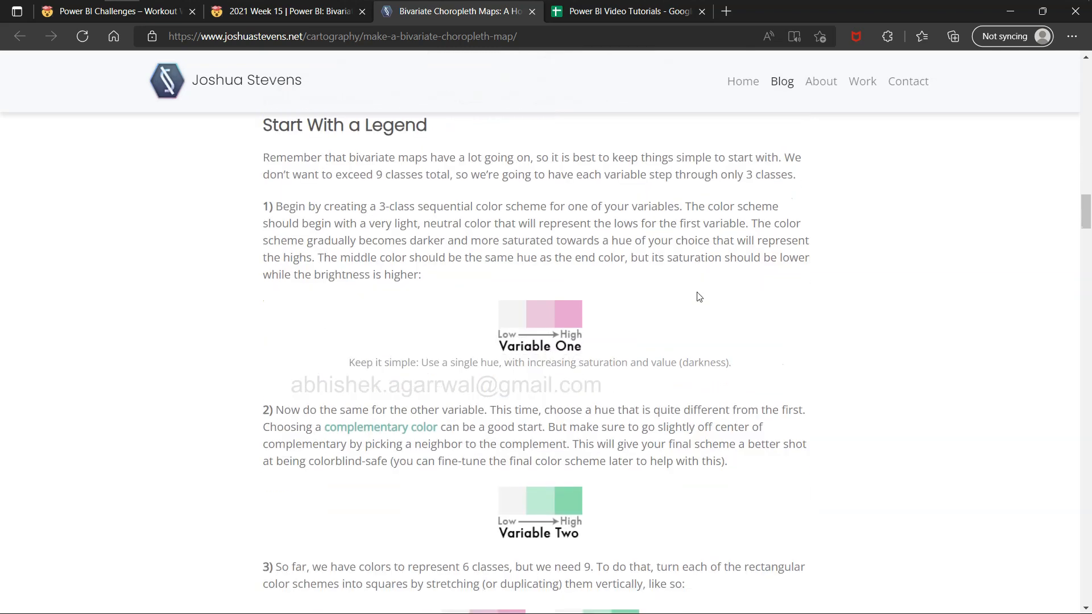
scroll(698, 297, "down", 6)
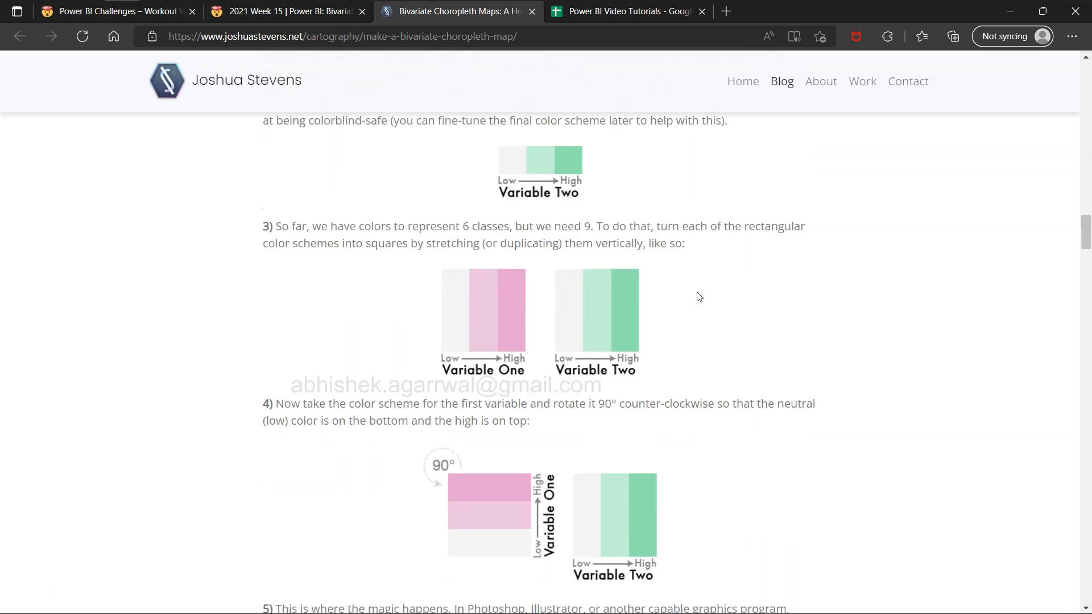
scroll(665, 405, "down", 11)
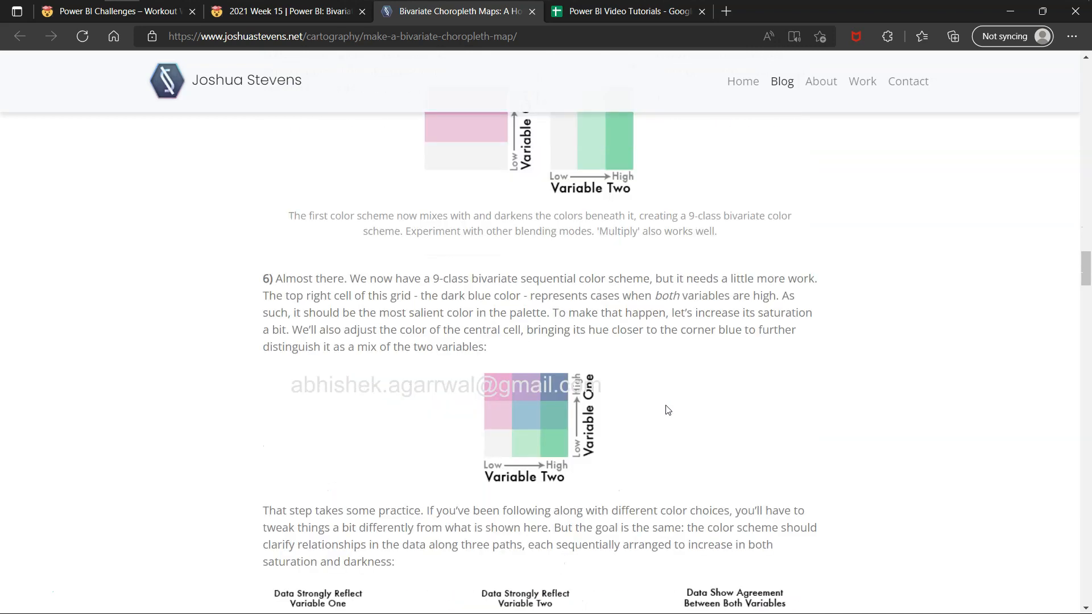
scroll(628, 453, "down", 5)
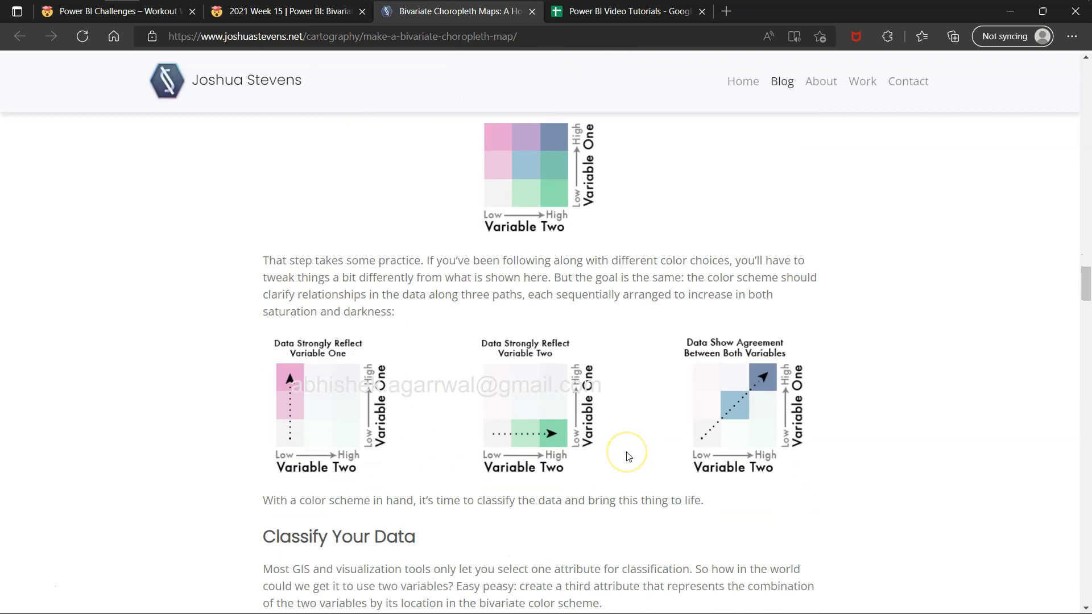
scroll(628, 455, "down", 17)
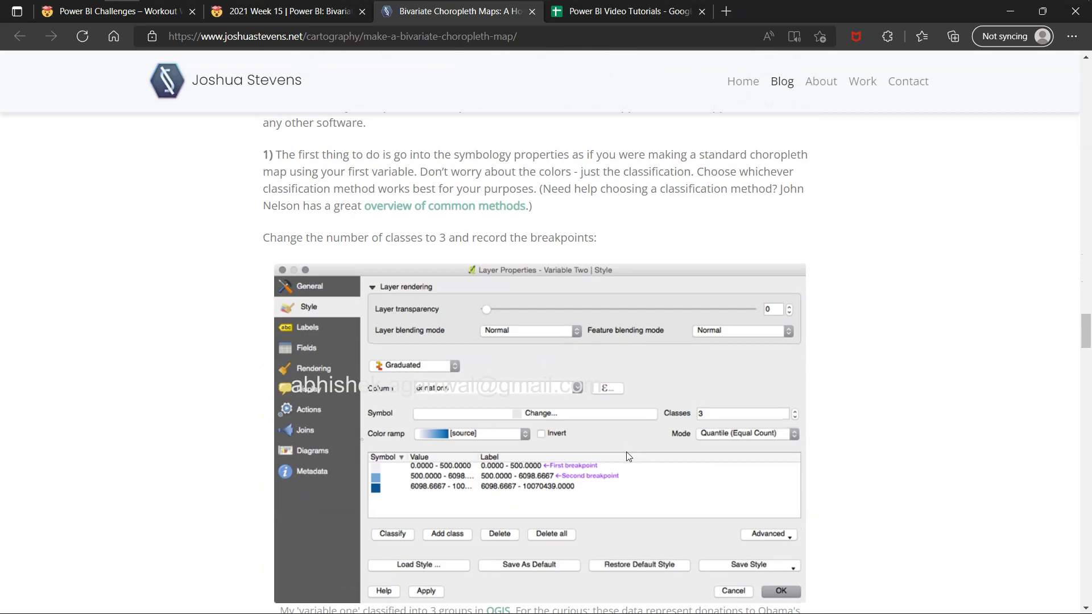
scroll(629, 455, "up", 4)
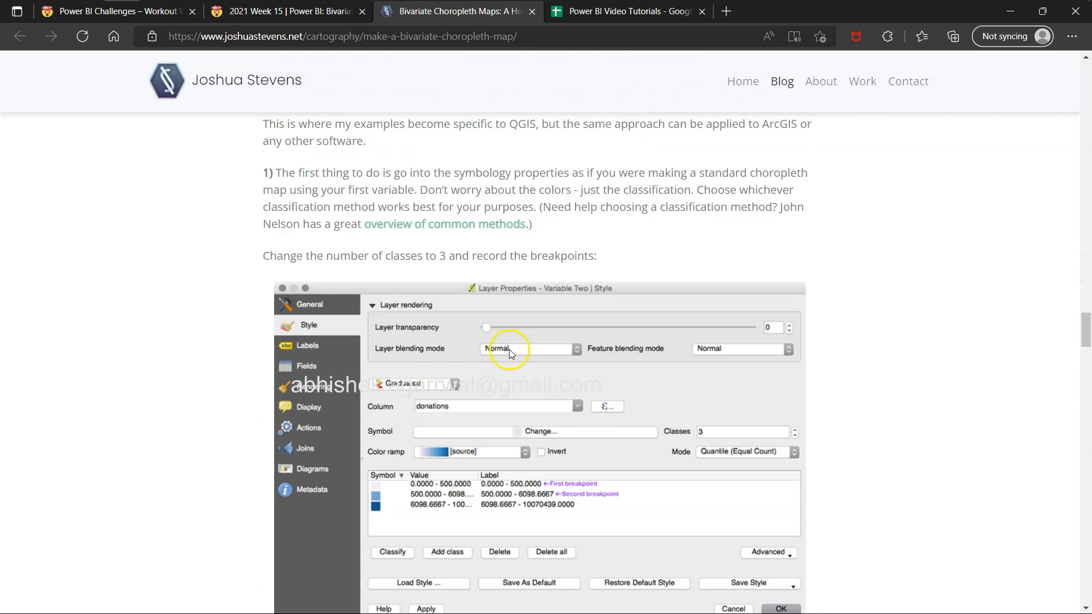
scroll(567, 346, "down", 15)
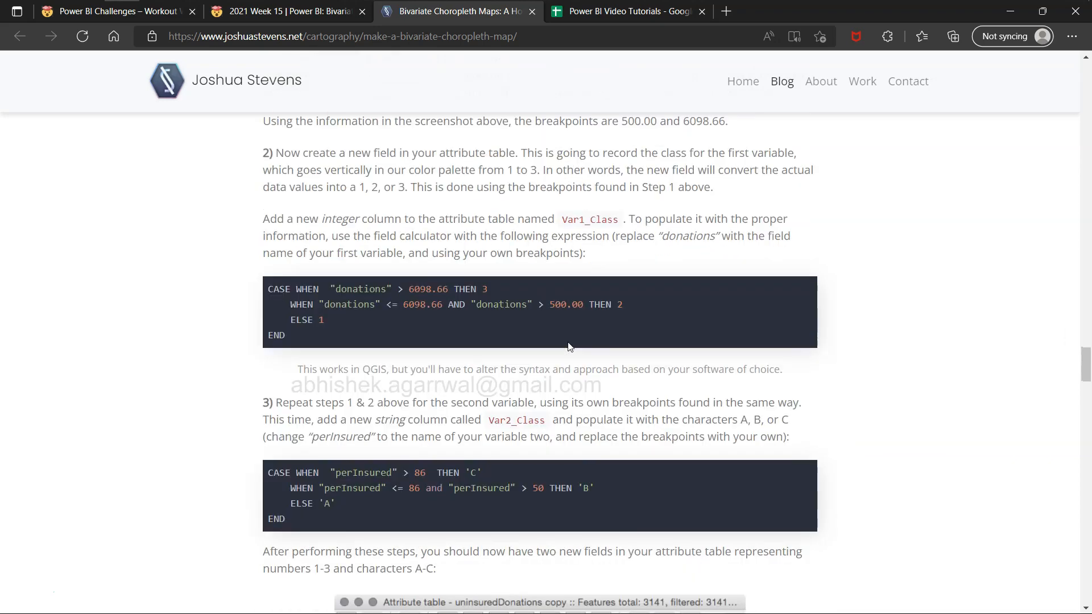
scroll(568, 346, "up", 20)
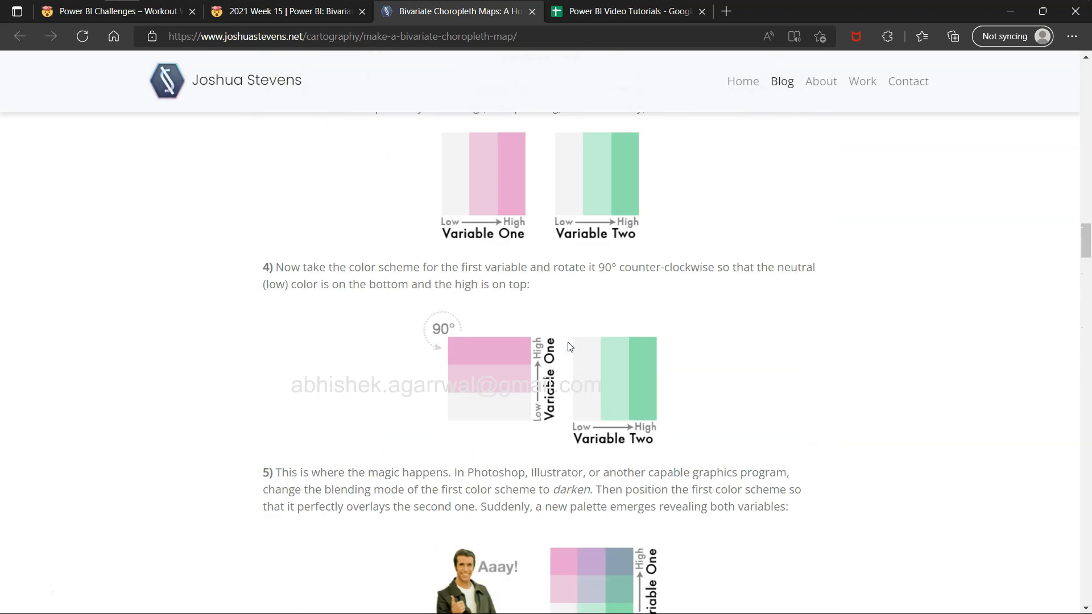
scroll(567, 345, "up", 5)
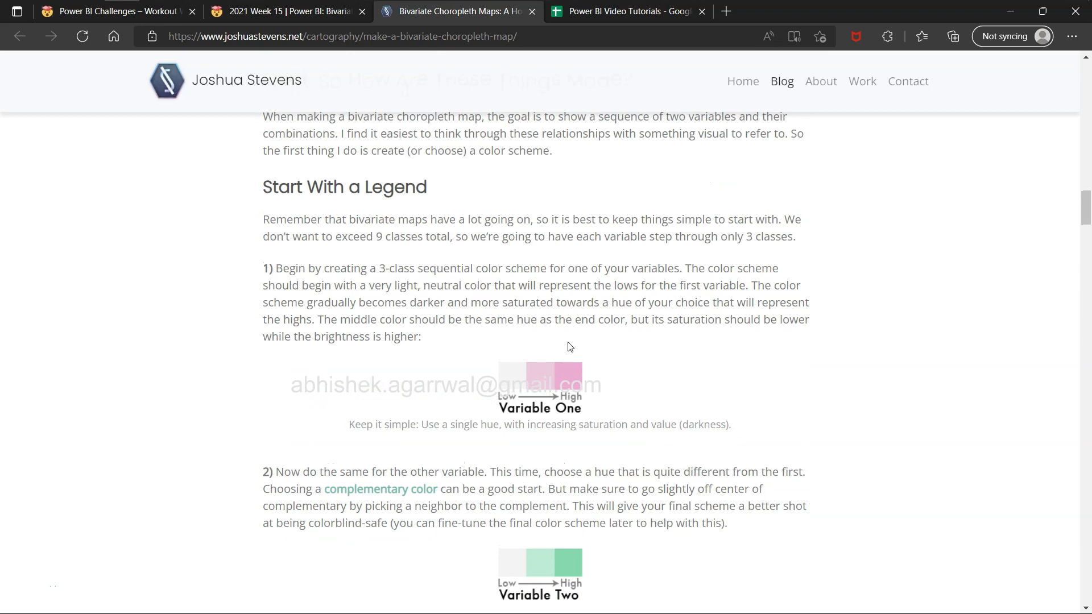
scroll(625, 284, "up", 4)
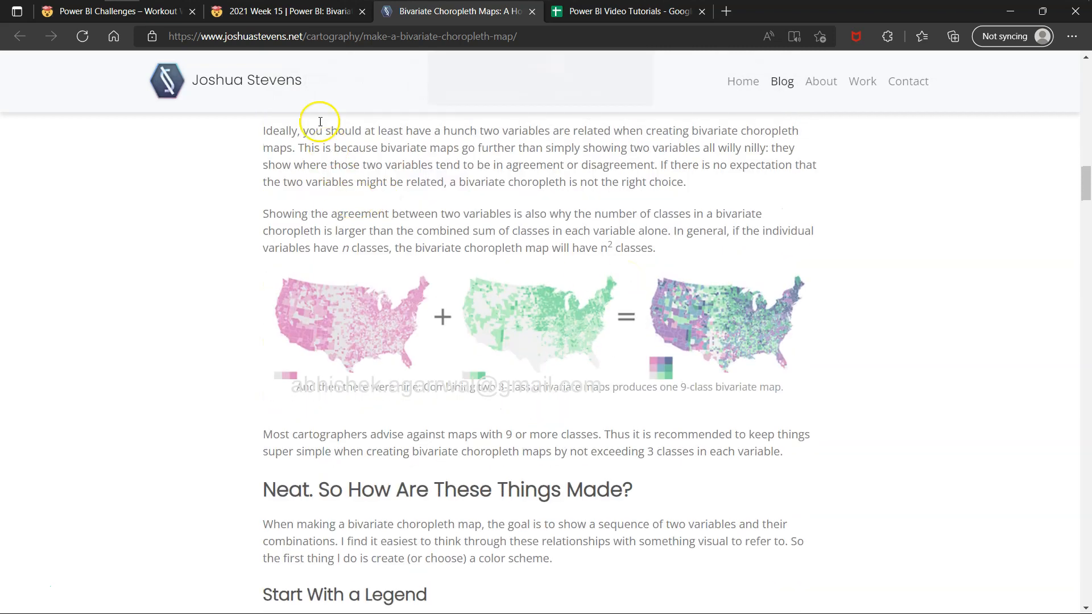
- Return to the challenge page and read the requirements on normalization and selecting a color scale from the article
left_click(314, 13)
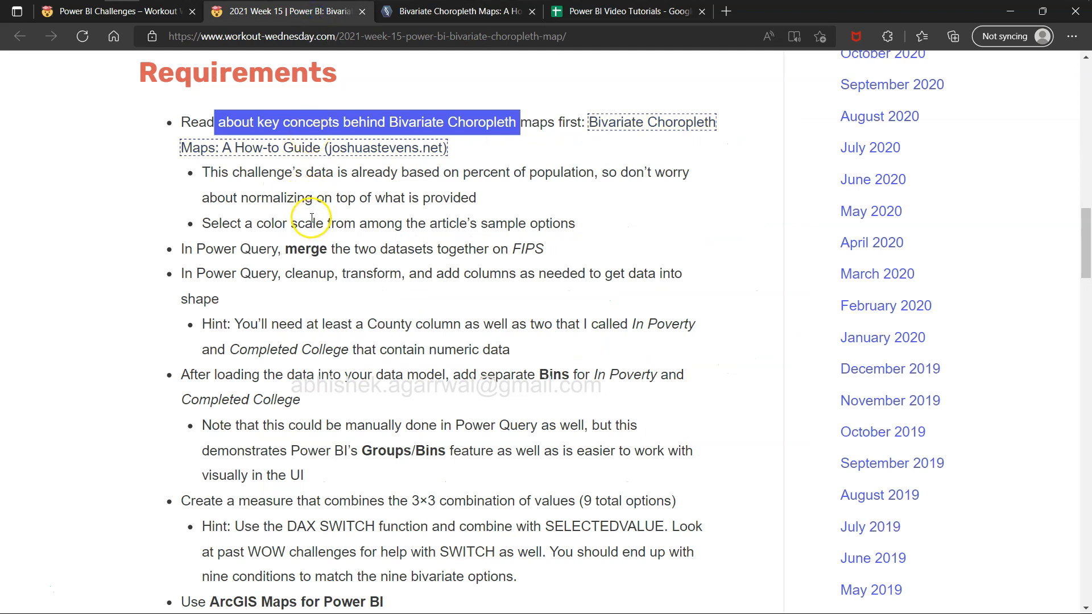
left_click(284, 202)
left_click_drag(220, 168, 581, 181)
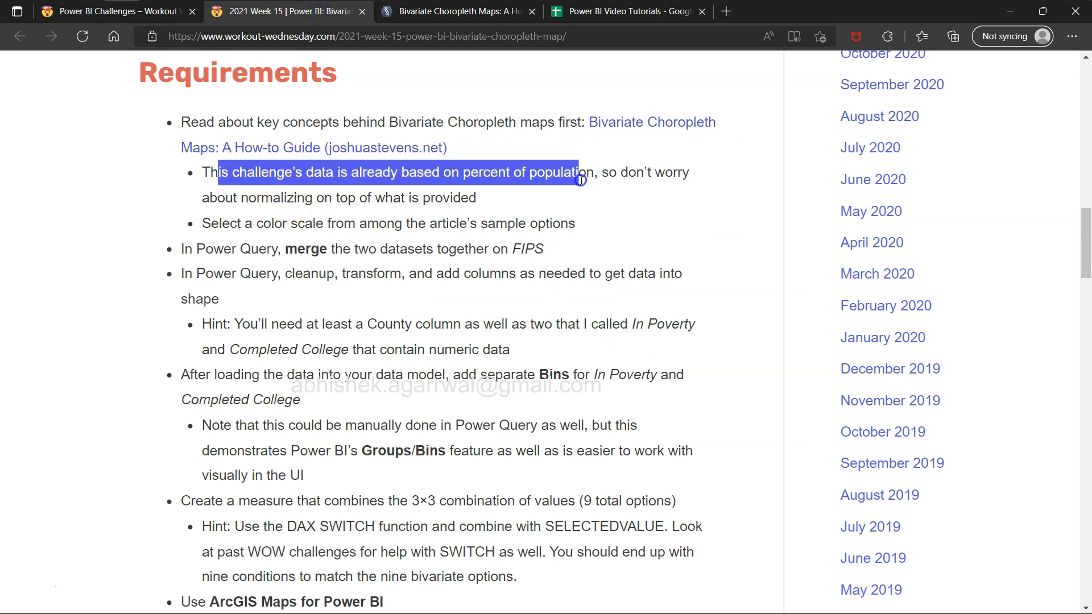
left_click(581, 181)
left_click_drag(241, 198, 455, 210)
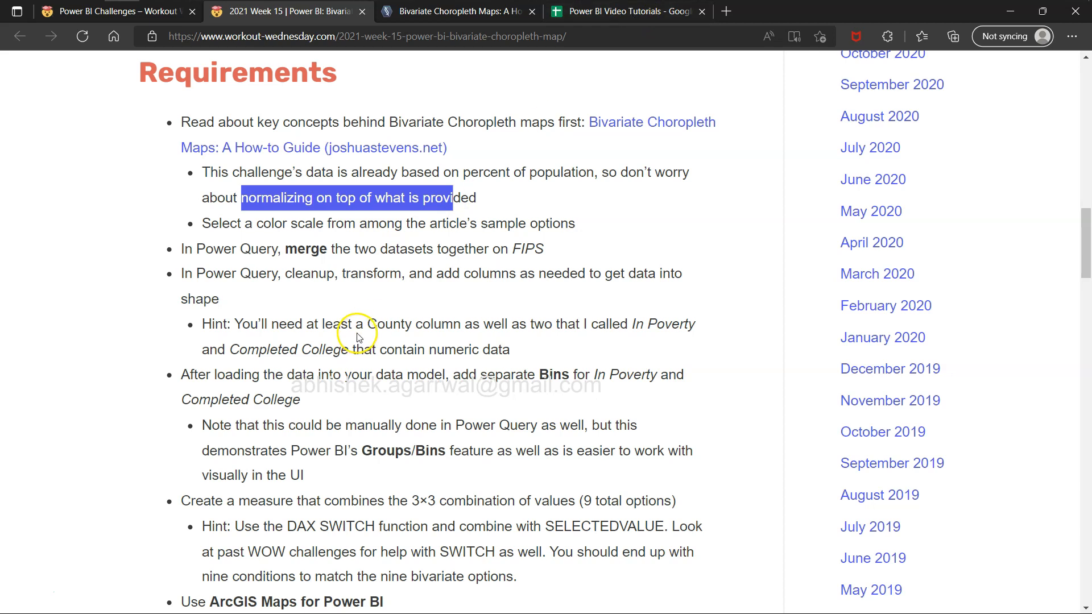
left_click(294, 236)
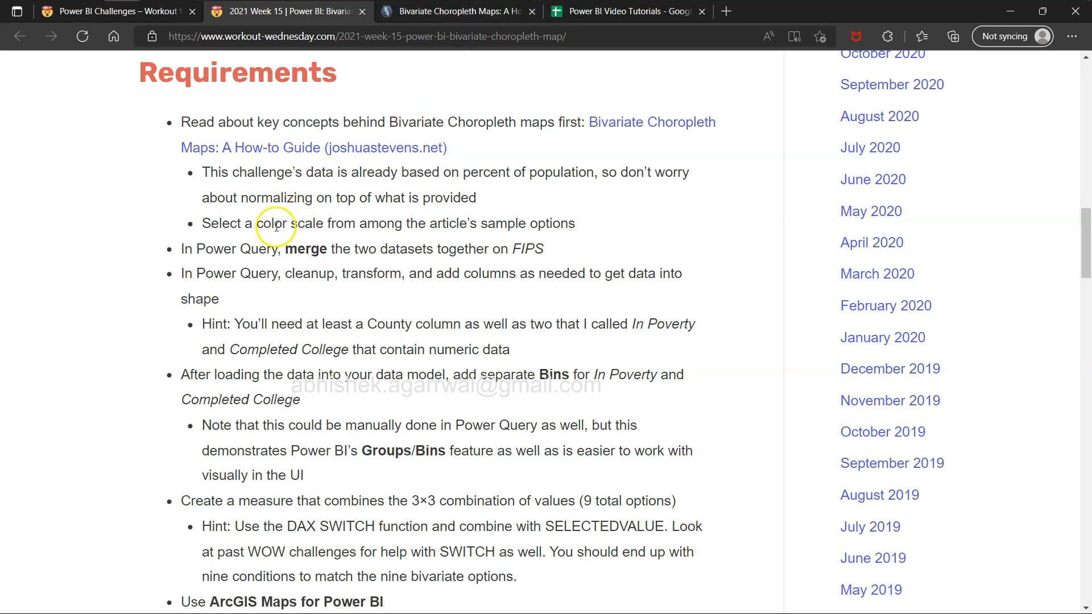
left_click_drag(277, 227, 532, 221)
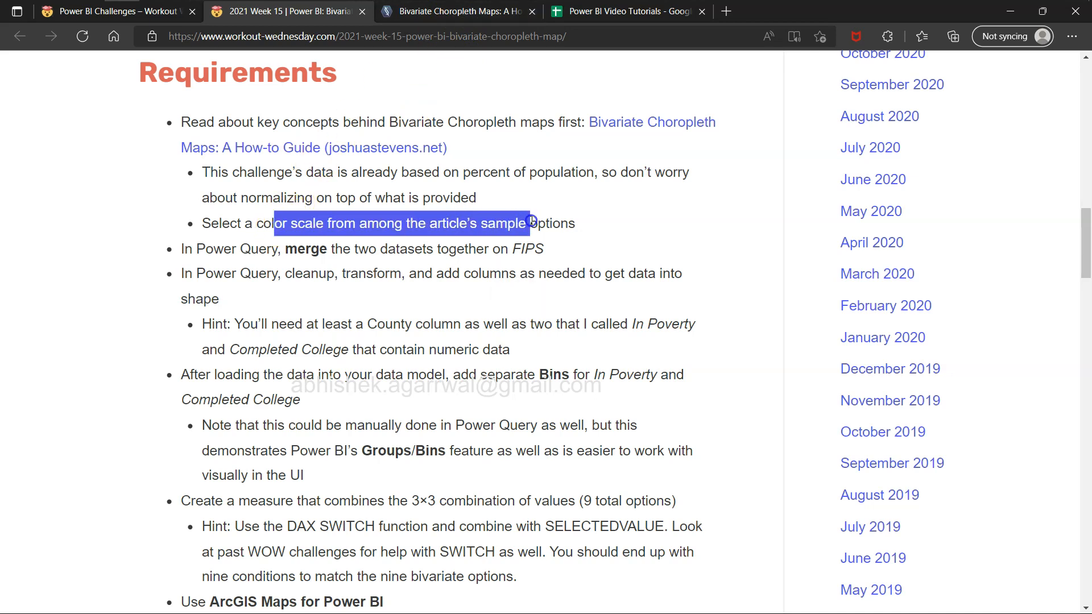
- Find the ready-made sequential bivariate color palettes with hex codes near the end of the how-to guide
left_click(482, 12)
scroll(489, 358, "down", 20)
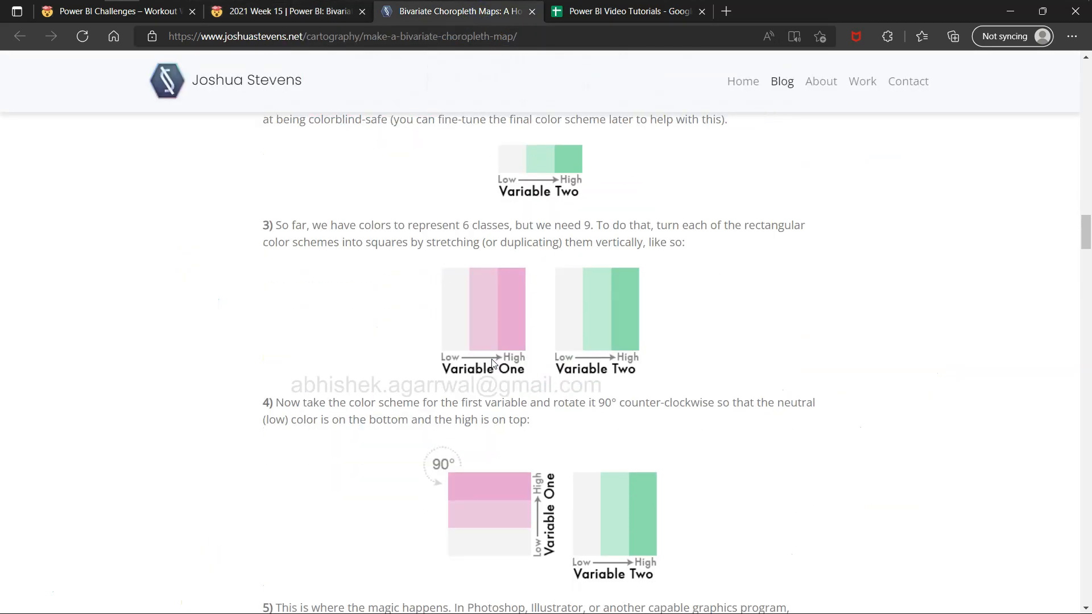
scroll(494, 364, "down", 20)
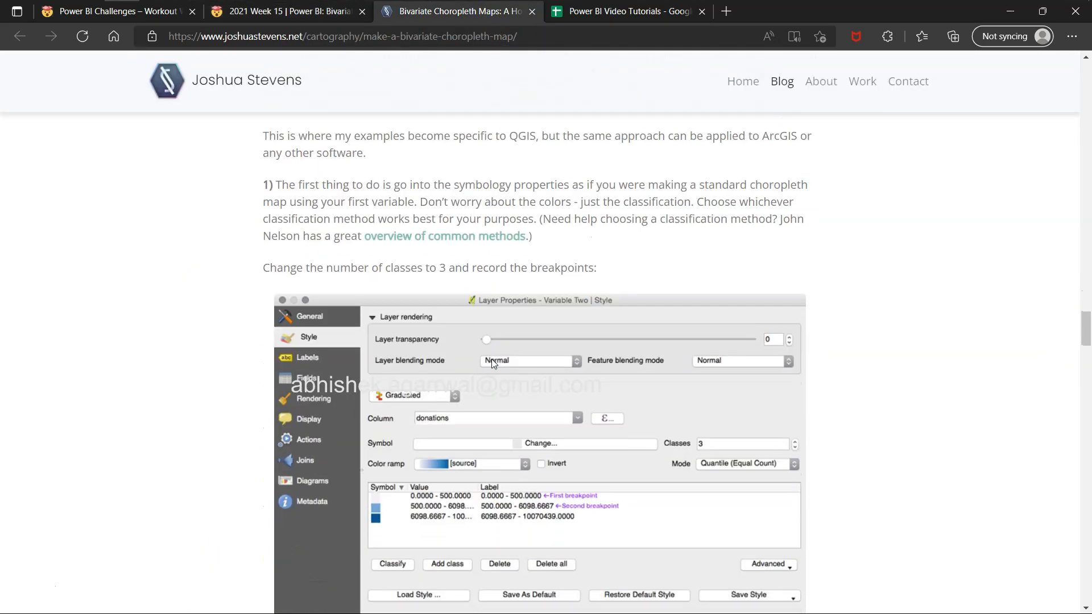
scroll(493, 363, "down", 20)
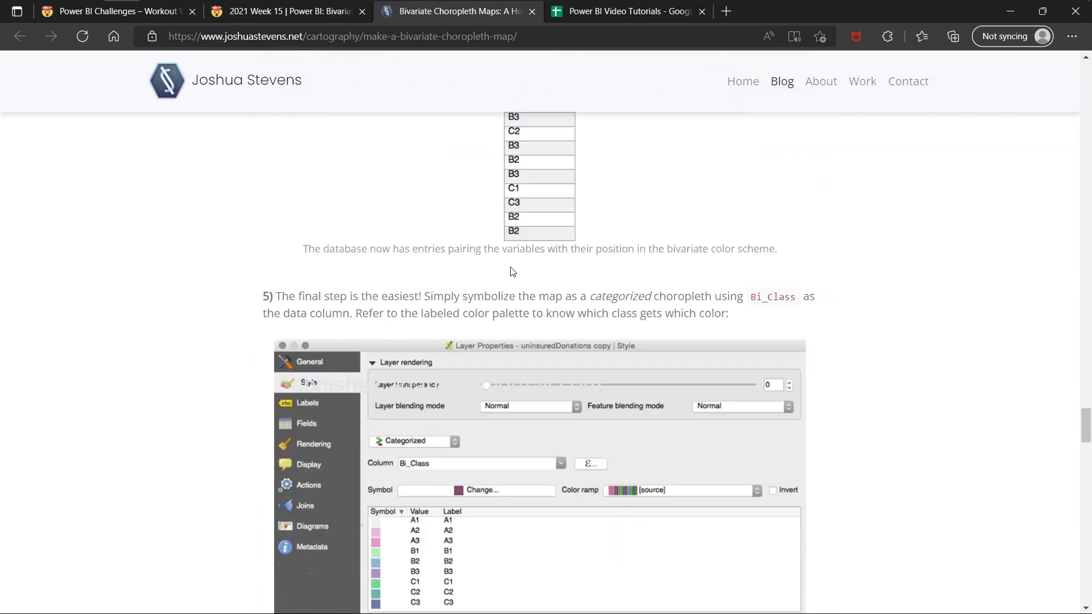
scroll(510, 271, "down", 20)
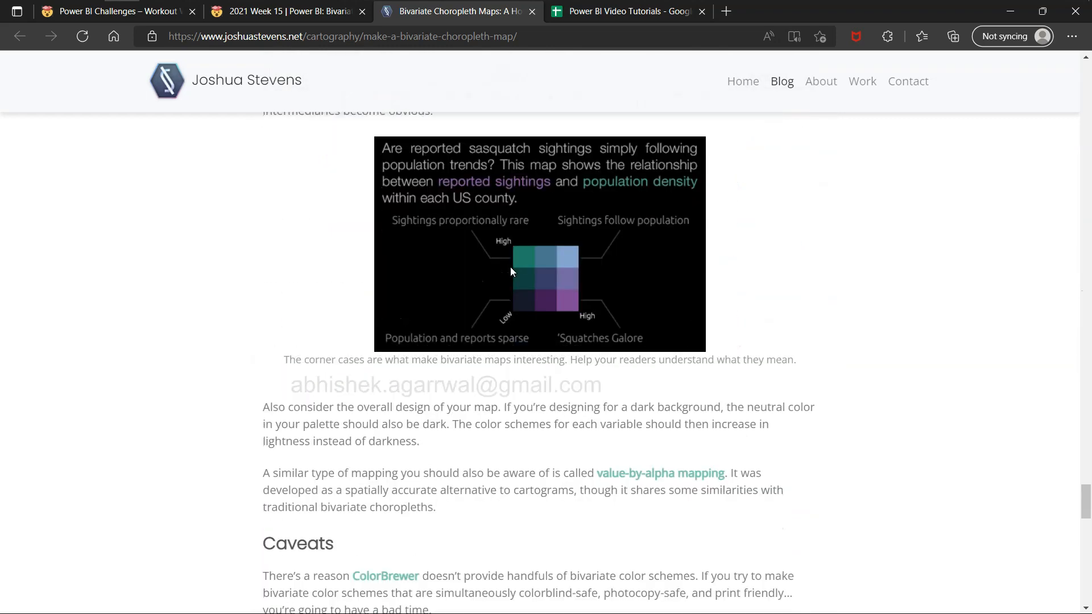
scroll(511, 272, "down", 15)
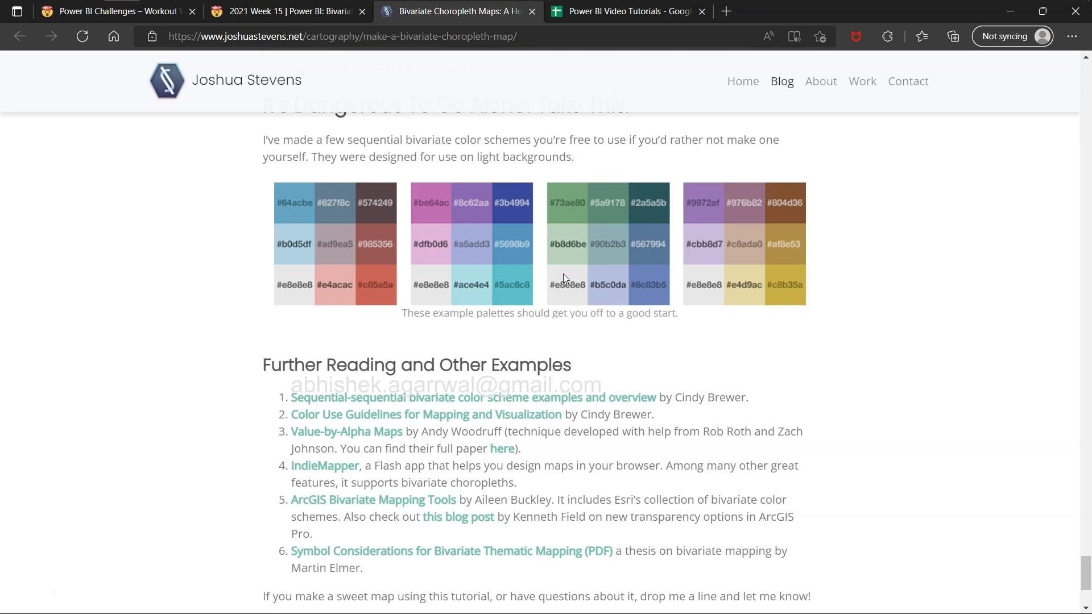
scroll(563, 274, "up", 1)
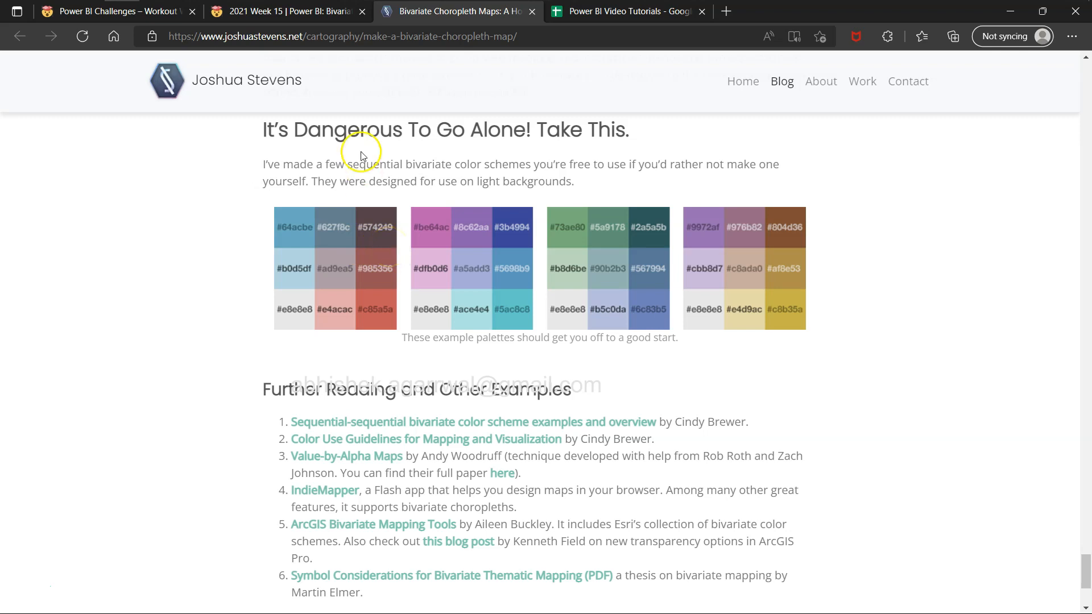
- Go back to the challenge requirements and read the one on merging the two datasets on FIPS in Power Query
left_click(333, 18)
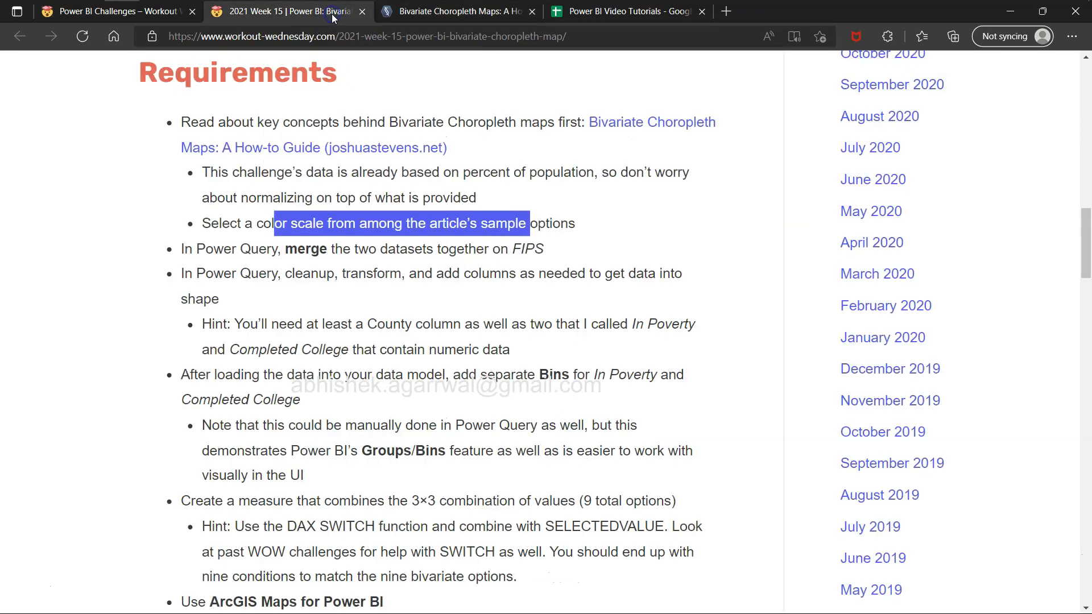
scroll(219, 342, "down", 2)
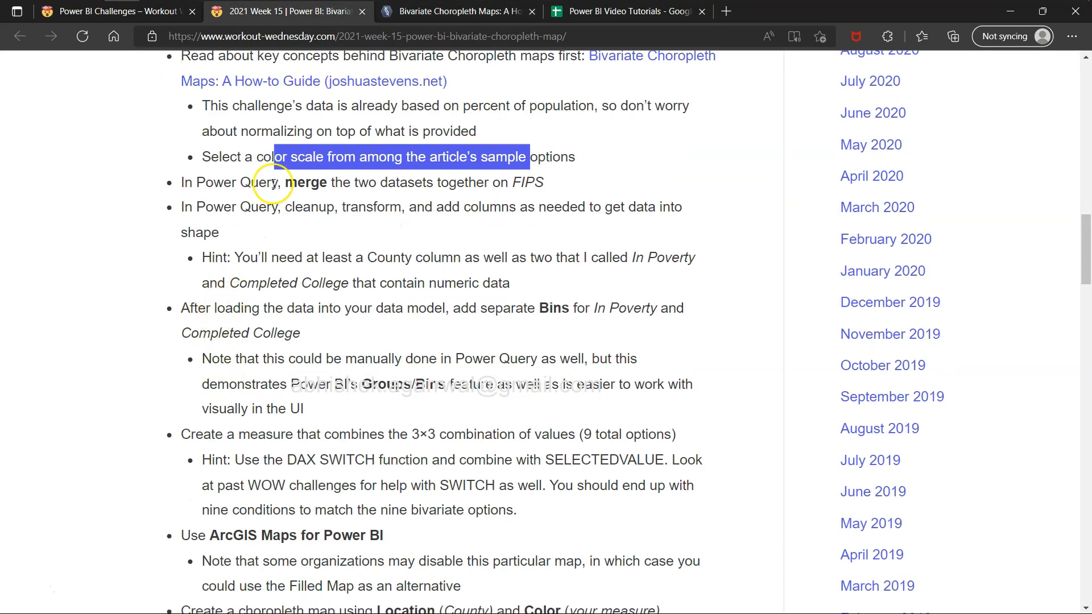
left_click_drag(240, 182, 408, 183)
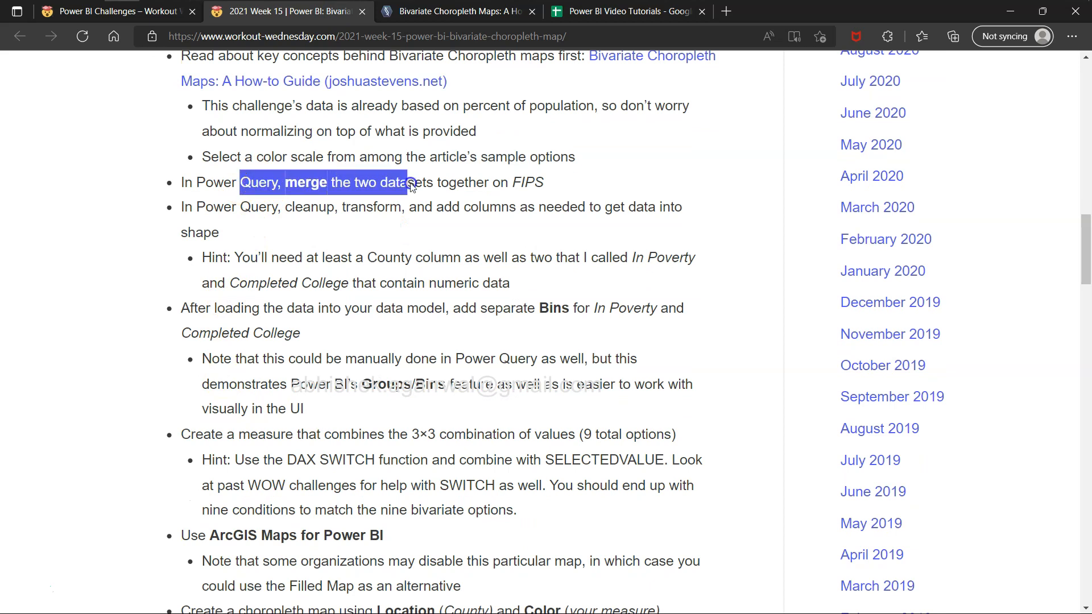
- Read the remaining challenge requirements and open the linked data.world dataset in a separate tab
scroll(420, 176, "down", 6)
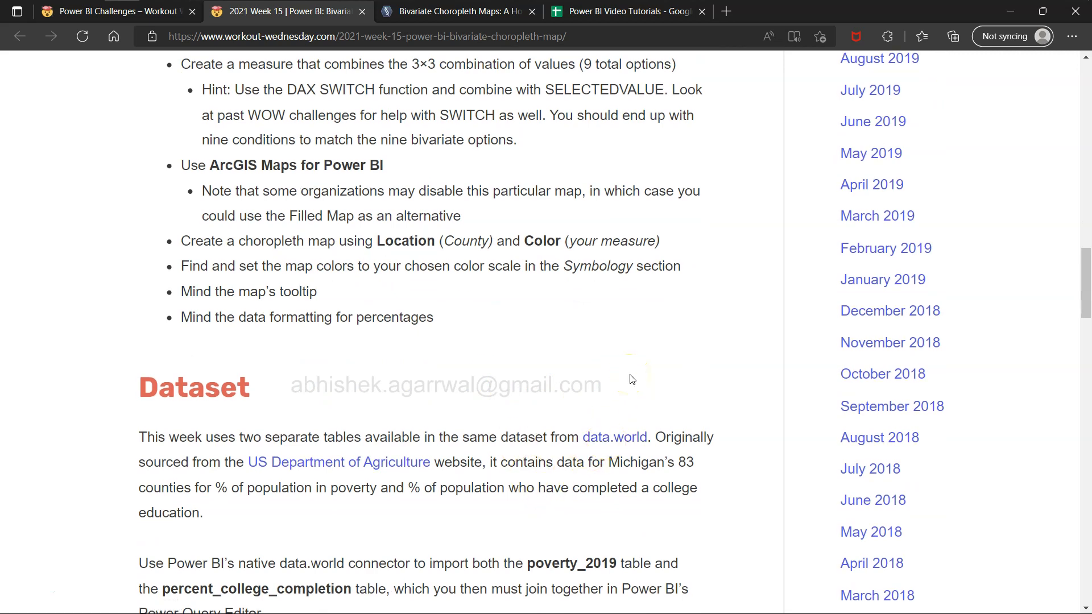
right_click(620, 435)
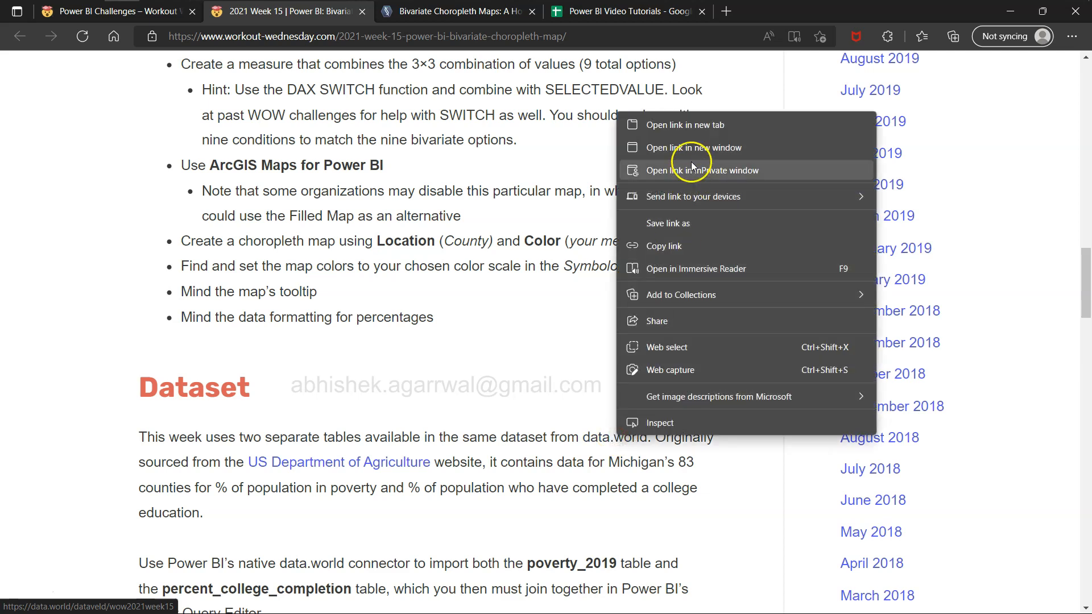
left_click(693, 127)
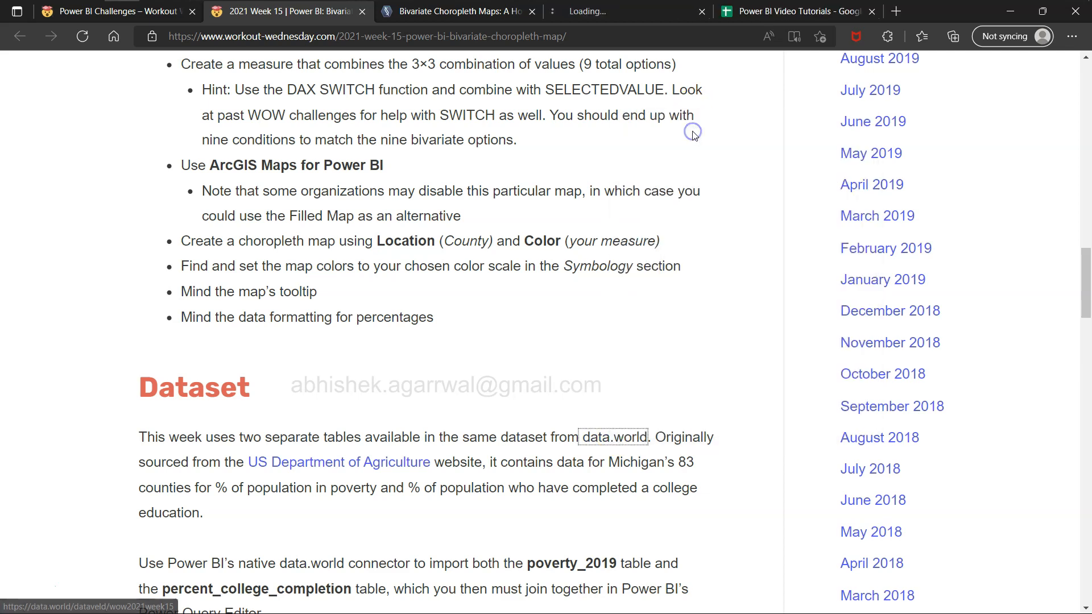
left_click(649, 19)
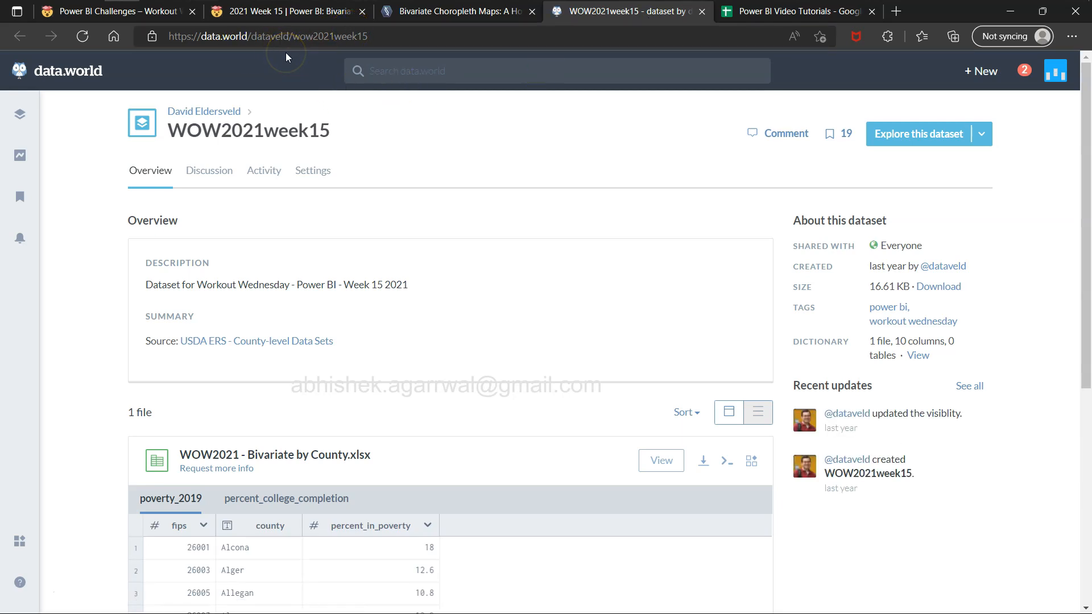
key("alt+Tab")
key("alt+Tab")
key("alt+Tab")
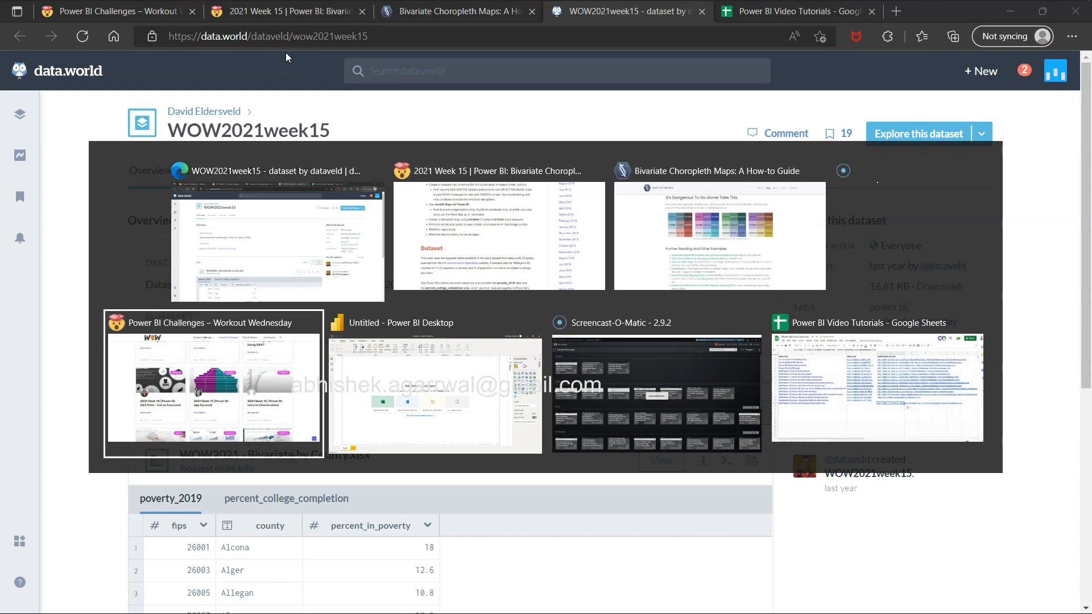
key("alt+Tab")
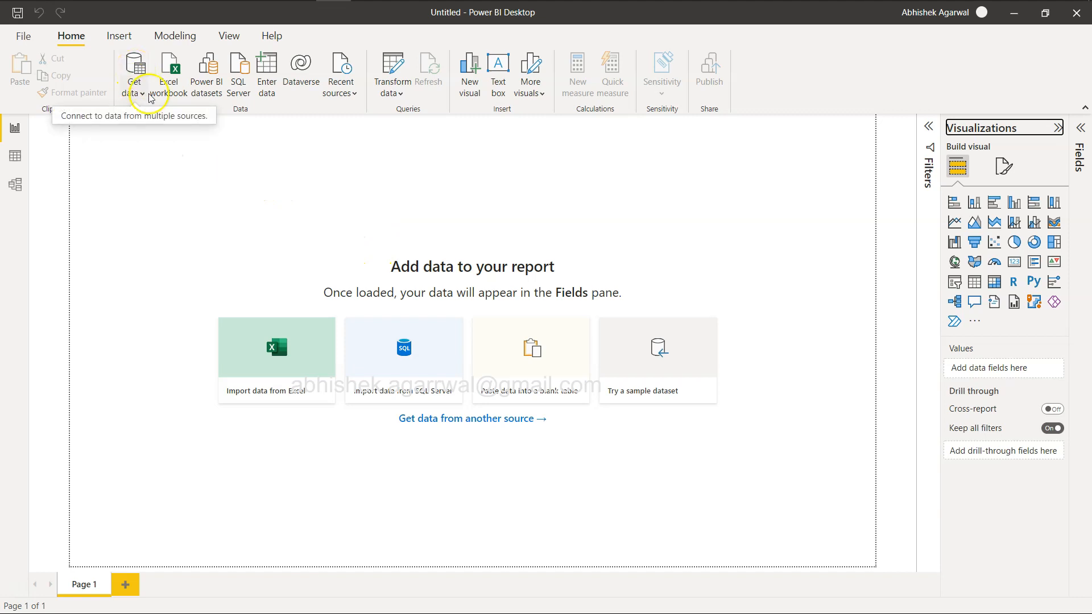
key("alt+Tab")
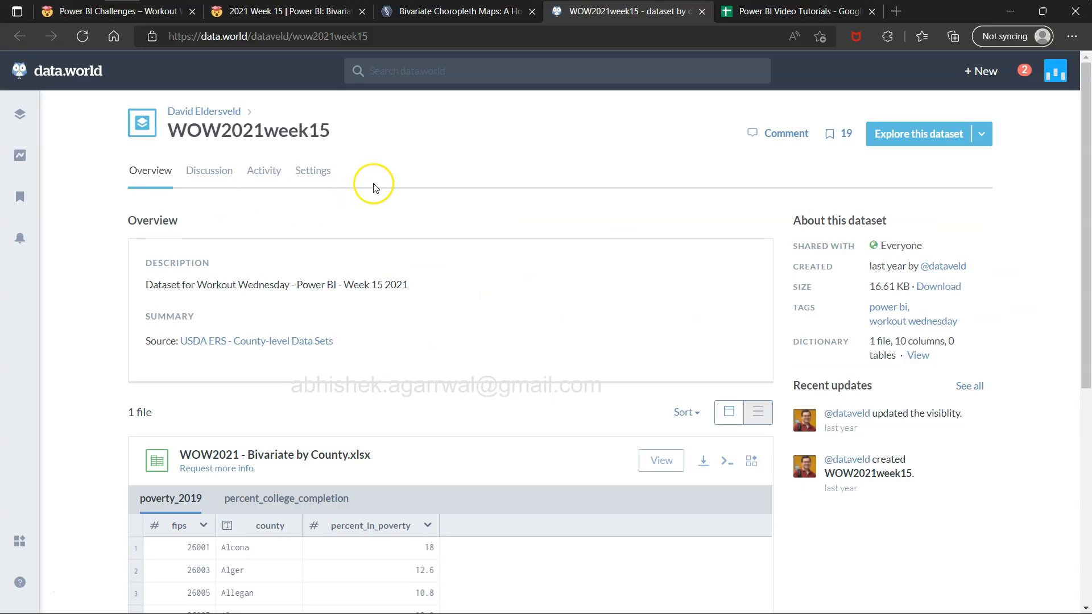
- Go to the Power BI Video Tutorials spreadsheet and browse the last entries of the Feature Explainer sheet, including the highlighted dashboard tutorials
left_click(798, 16)
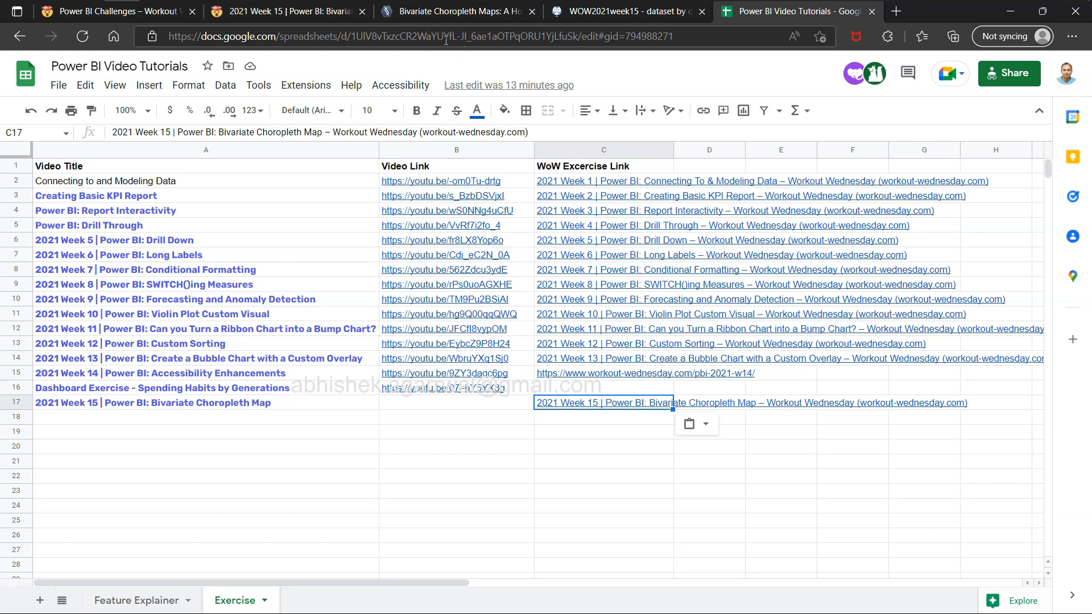
left_click(164, 604)
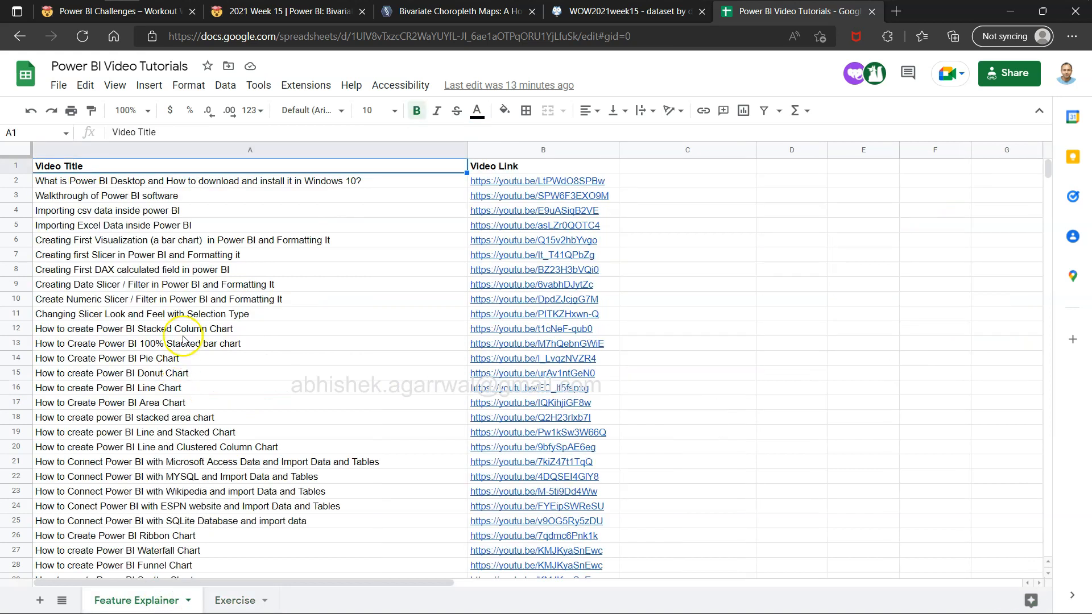
key("ctrl+Down")
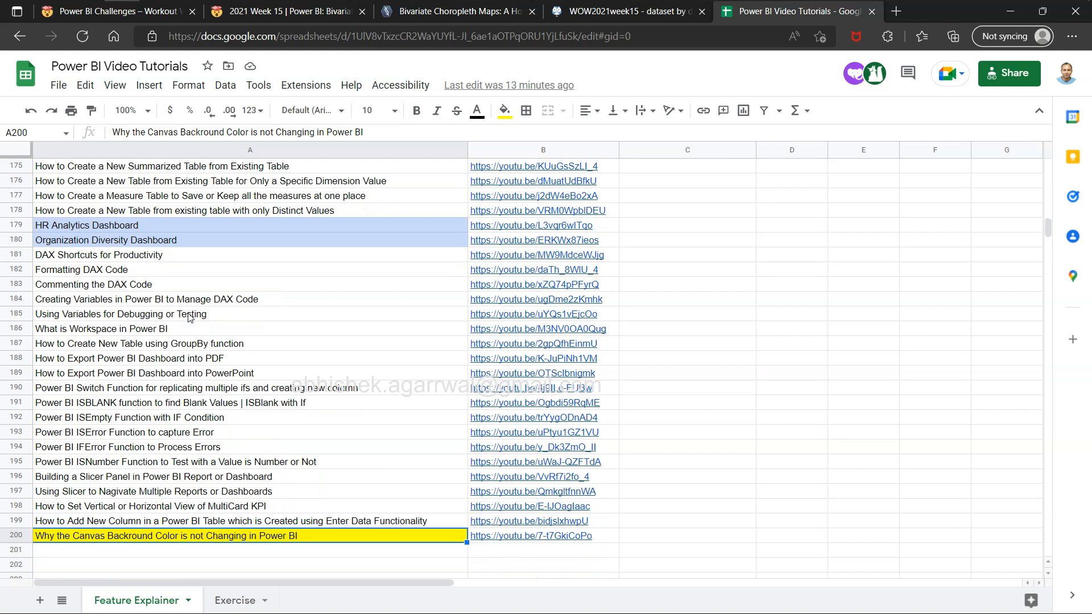
key("ctrl+Up")
key("ctrl+Down")
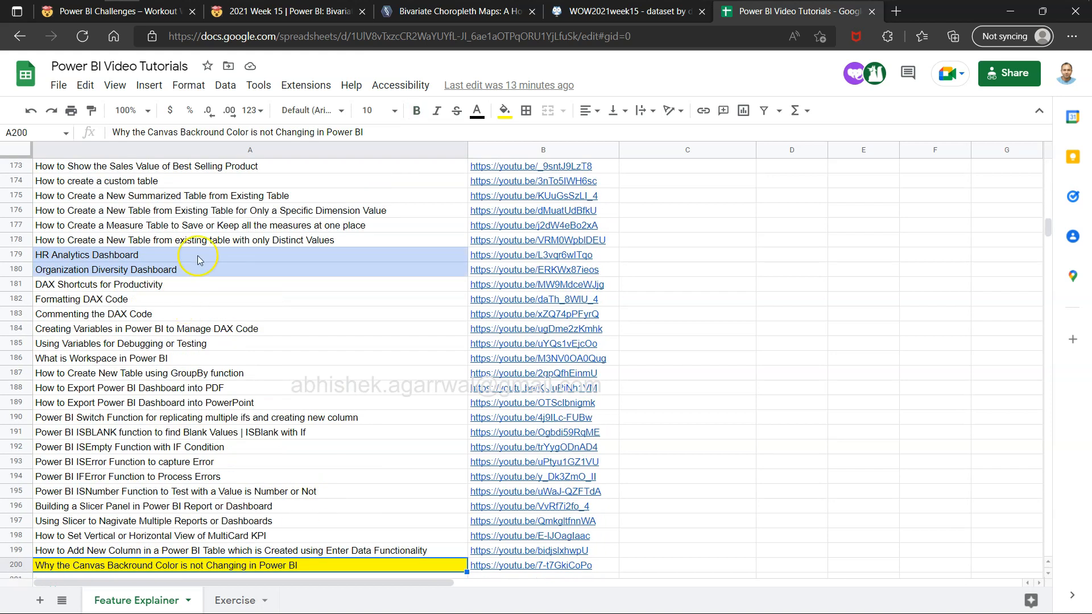
scroll(199, 257, "up", 1)
scroll(167, 330, "up", 3)
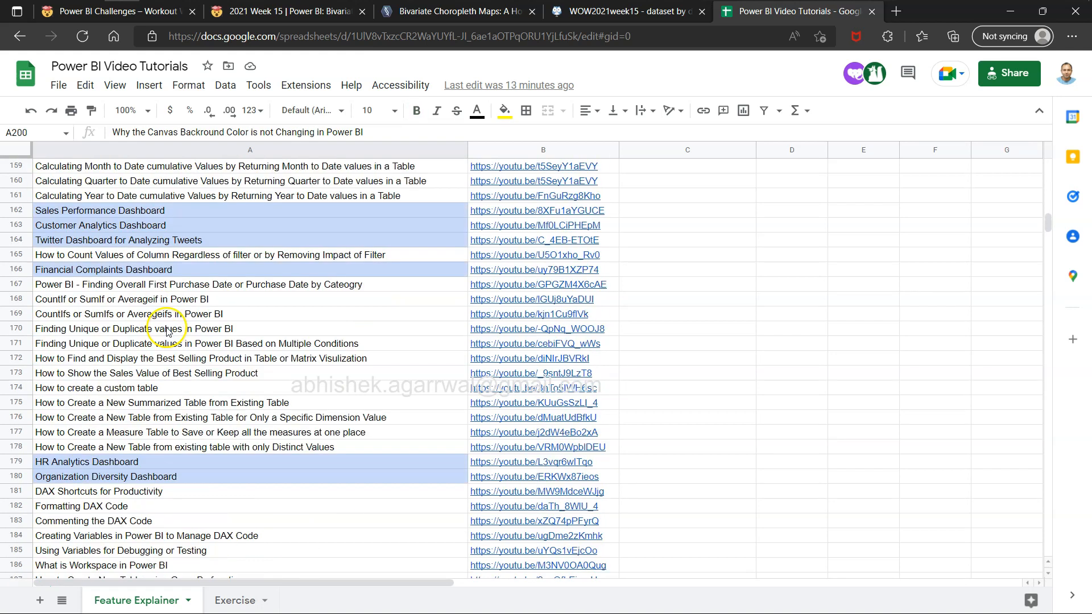
scroll(166, 329, "up", 2)
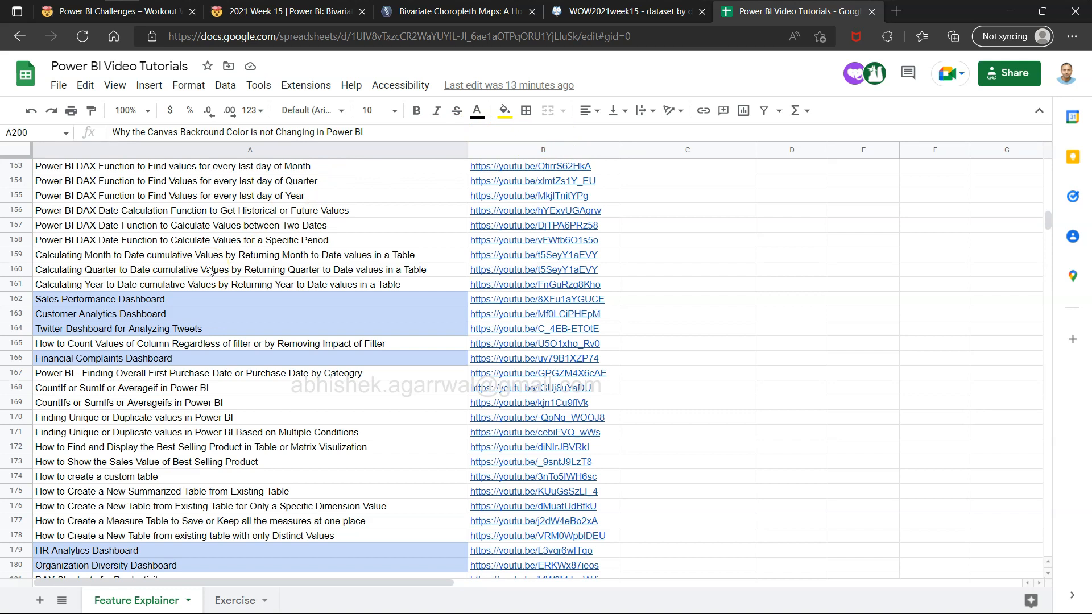
- Review the Exercise sheet's rows for the Spending Habits by Generations dashboard and the Week 15 Bivariate Choropleth Map
left_click(236, 601)
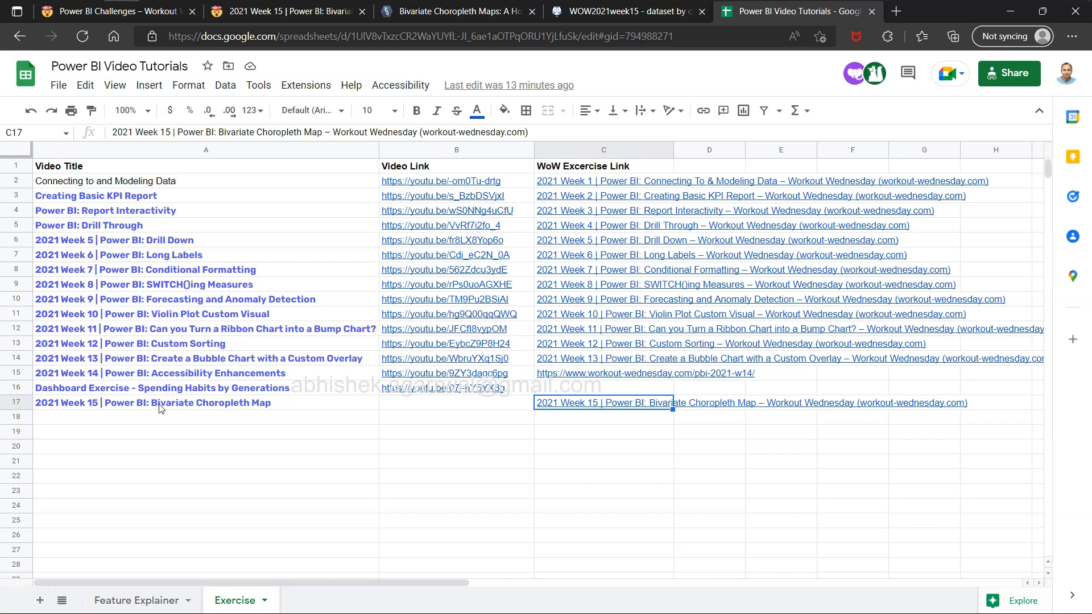
left_click(19, 389)
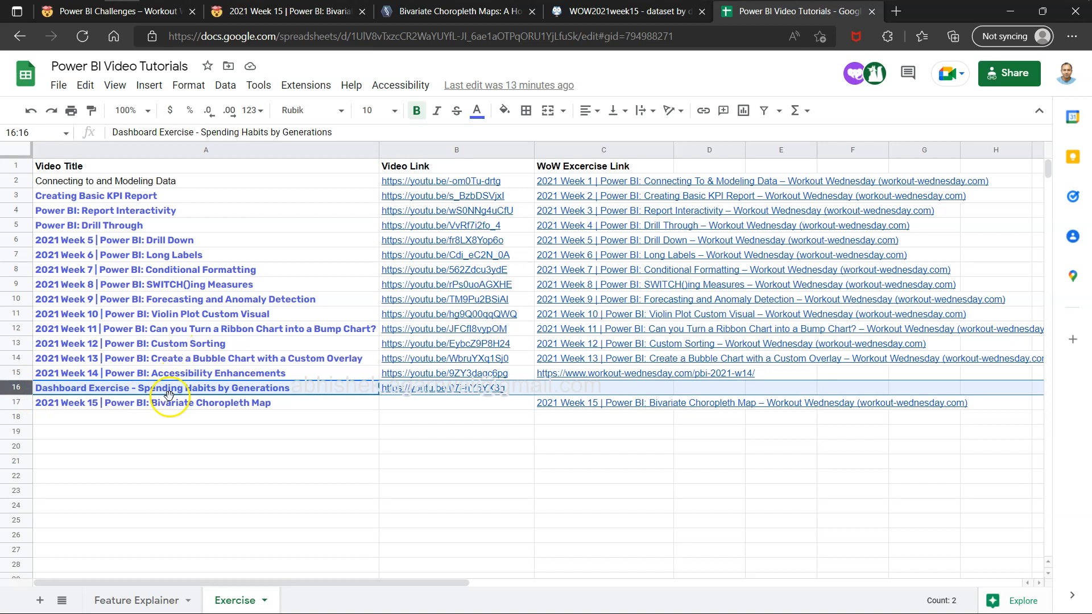
left_click(247, 391)
left_click(271, 408)
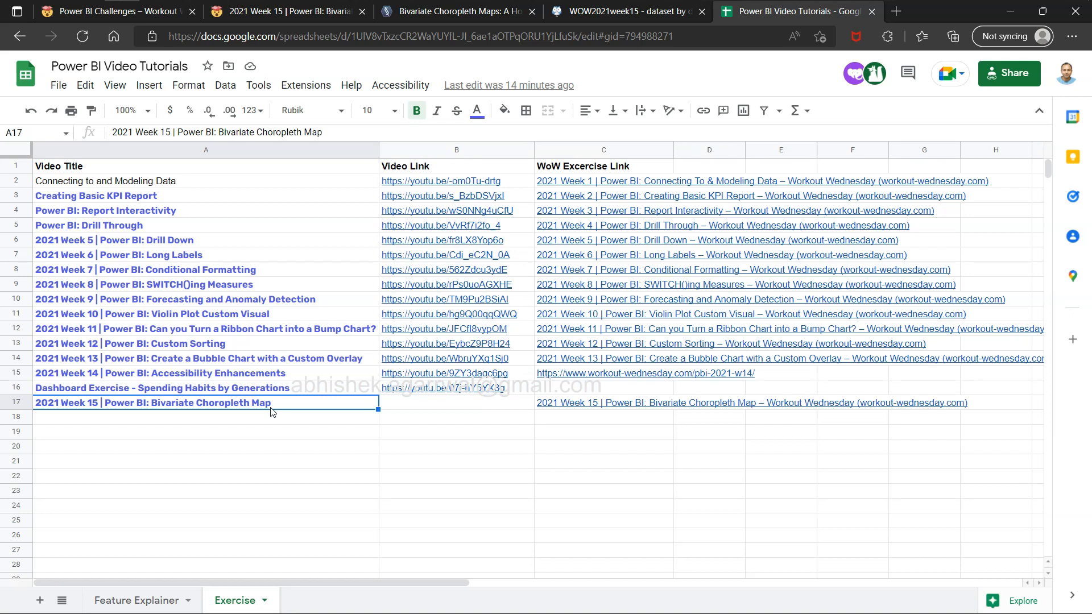
left_click(276, 397)
- Switch to Power BI Desktop, search the data sources for data.world, and connect with Data.World - Get Dataset (Beta)
key("alt+Tab")
key("Tab")
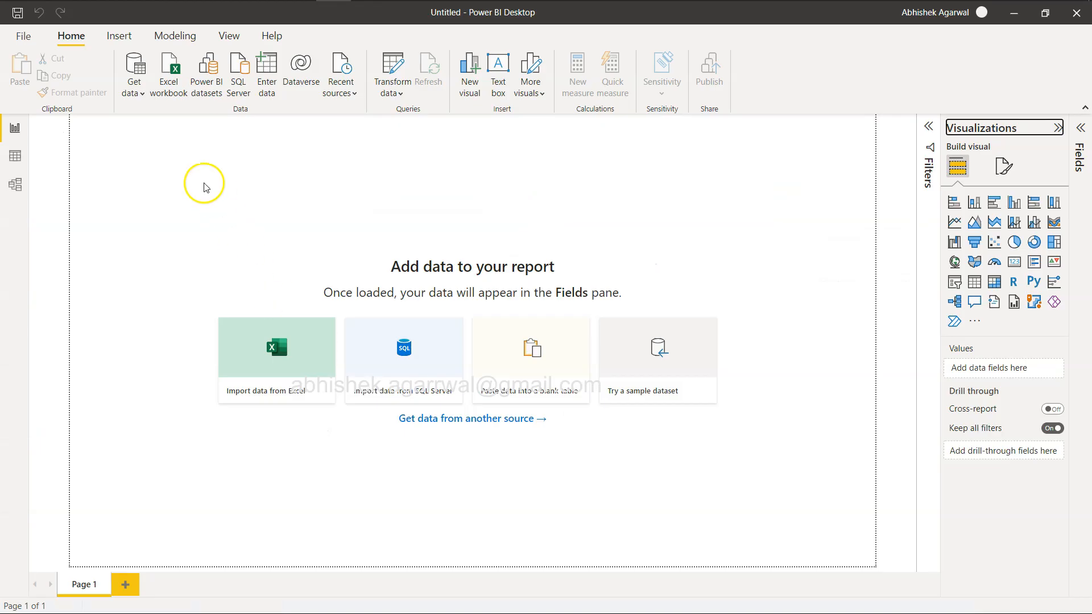
left_click(137, 73)
left_click(516, 243)
left_click(434, 128)
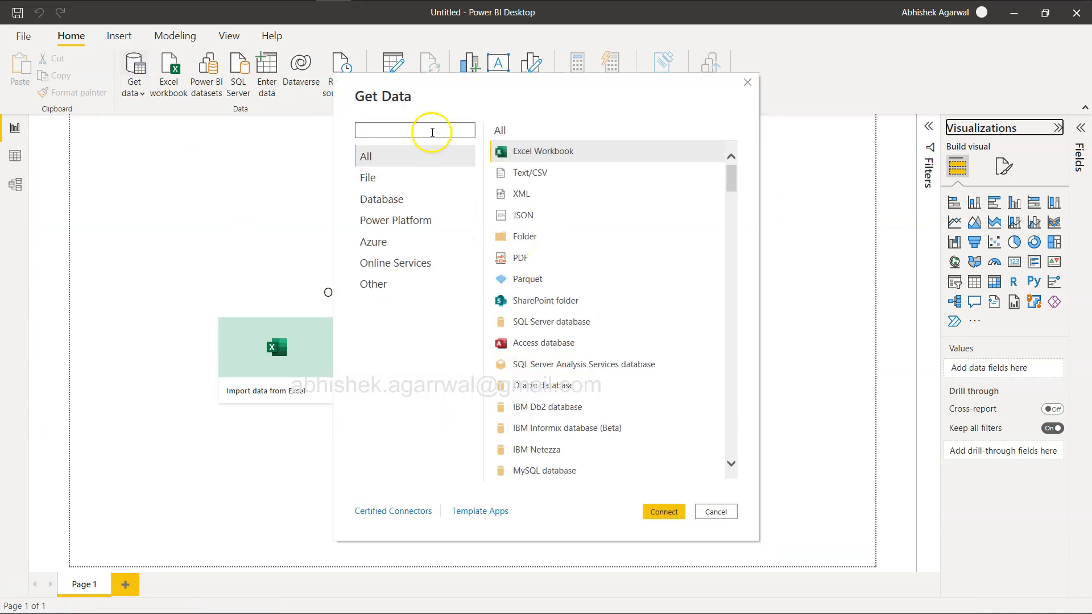
type("data.world")
left_click(435, 219)
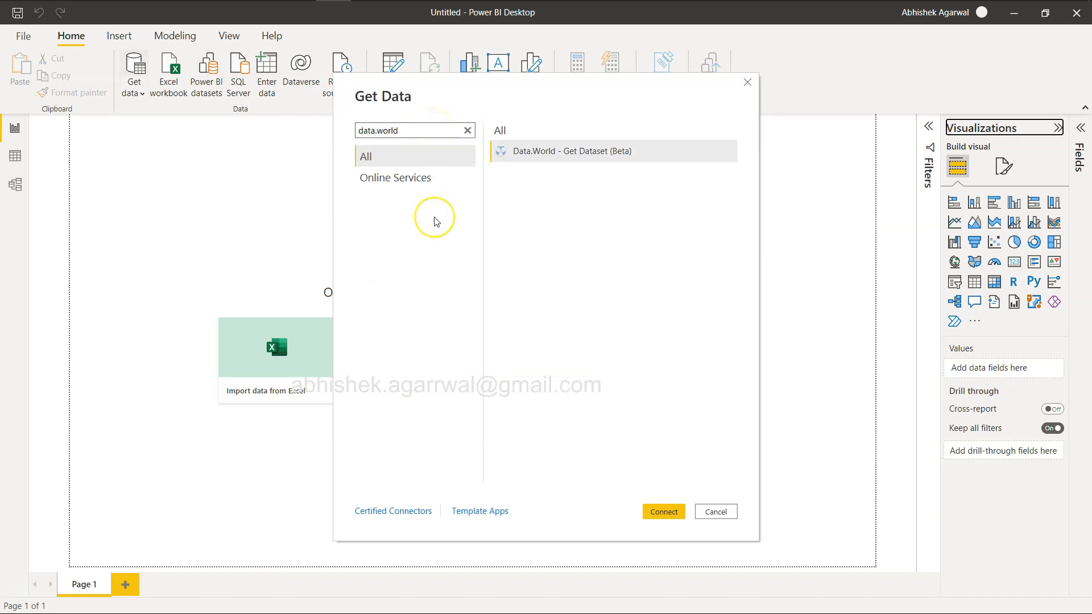
left_click(541, 152)
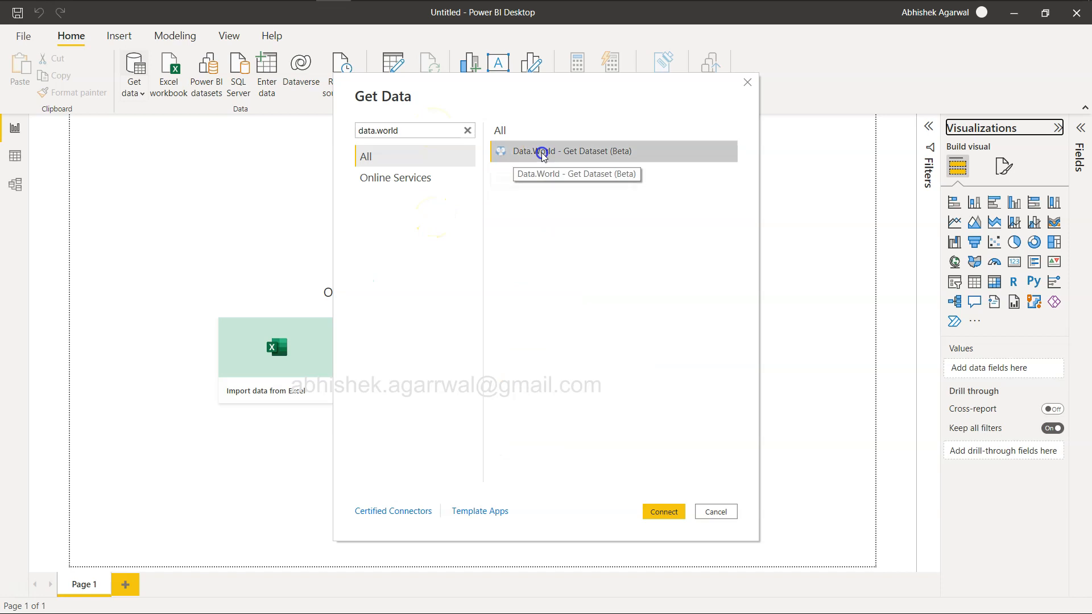
left_click(664, 514)
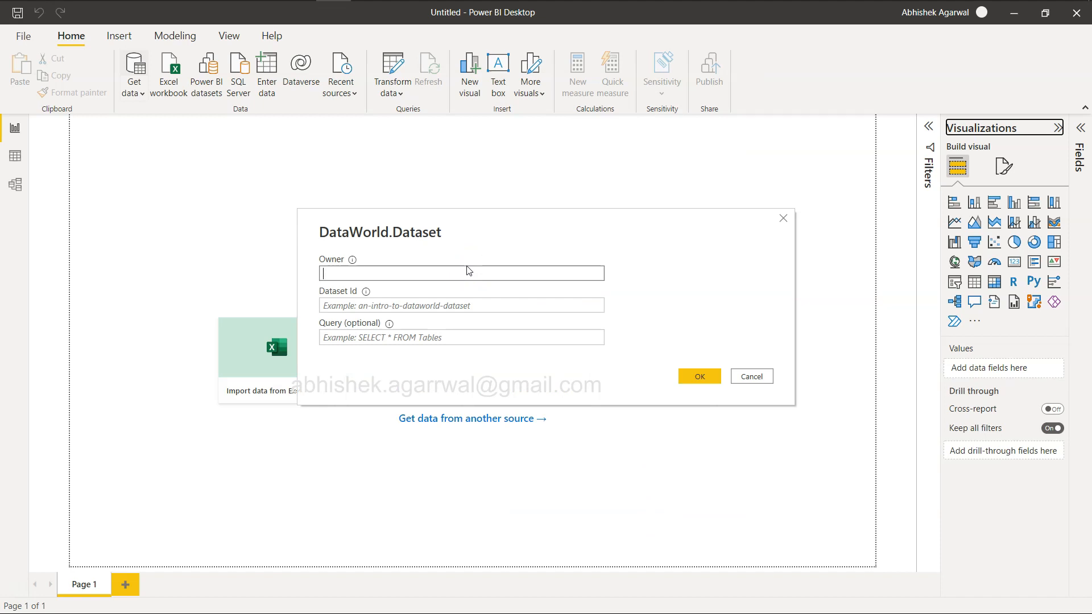
- Check the signed-in account on the data.world dataset page and return to the Power BI connection dialog
key("alt+Tab")
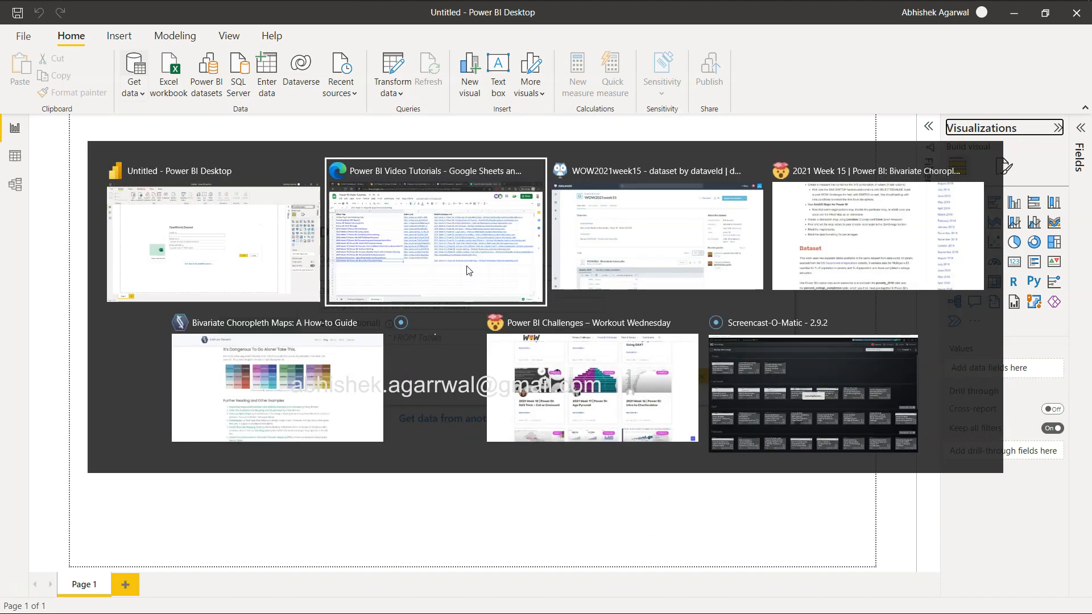
left_click(641, 12)
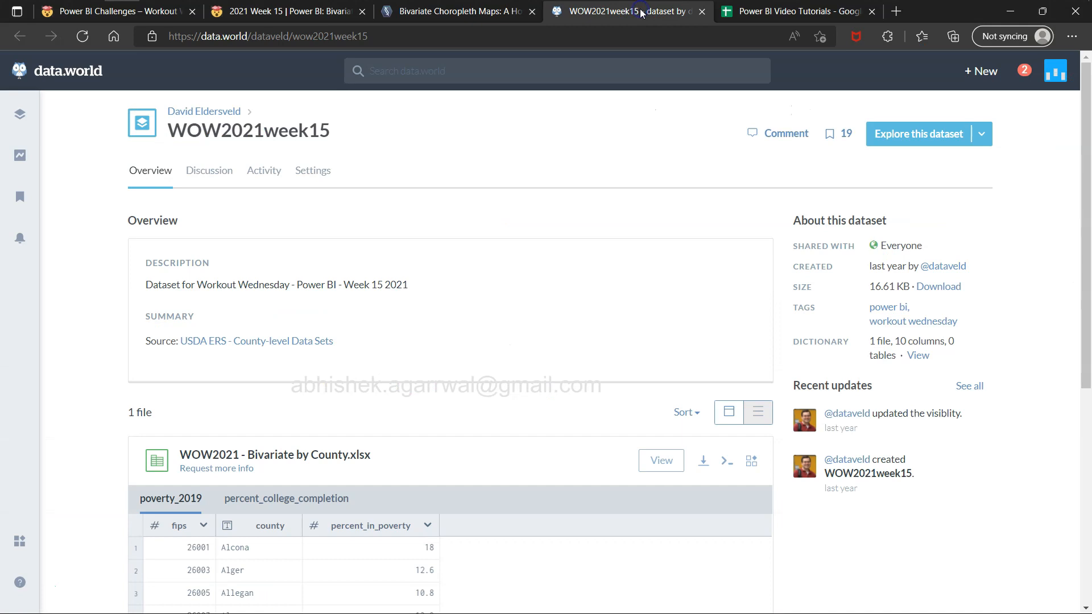
left_click(1061, 78)
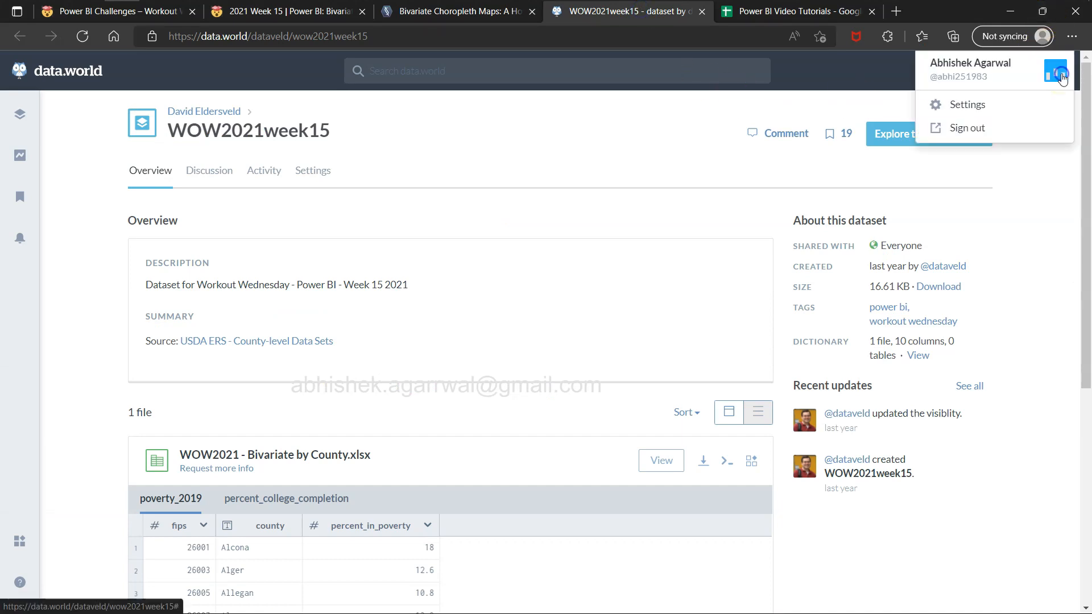
left_click(1043, 186)
key("alt+Tab")
key("alt+Tab")
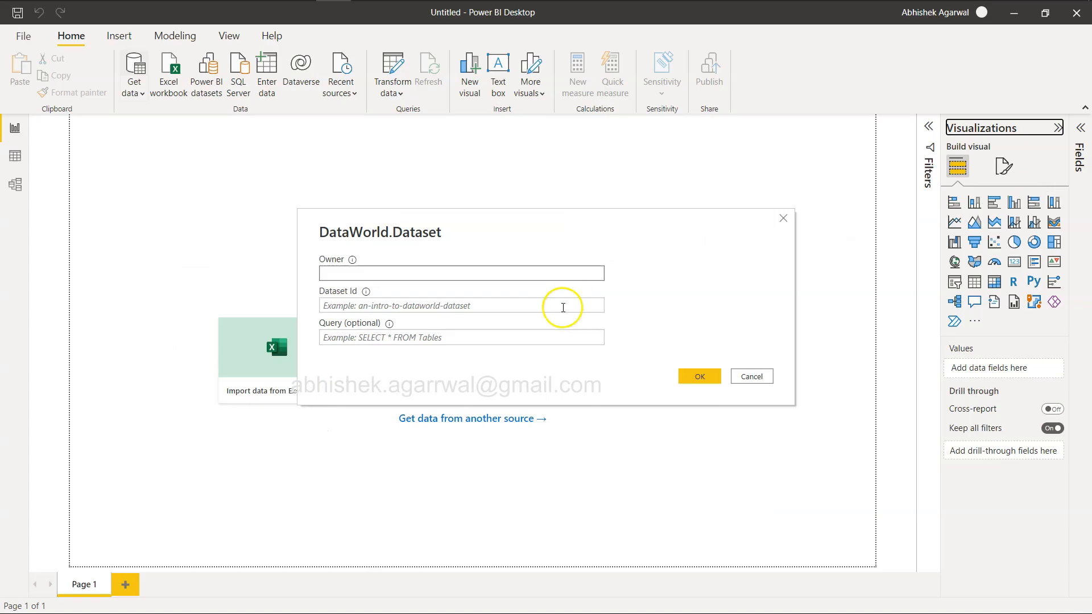
- Copy the owner name dataveld from the data.world dataset address into the connection's Owner field
key("alt+Tab")
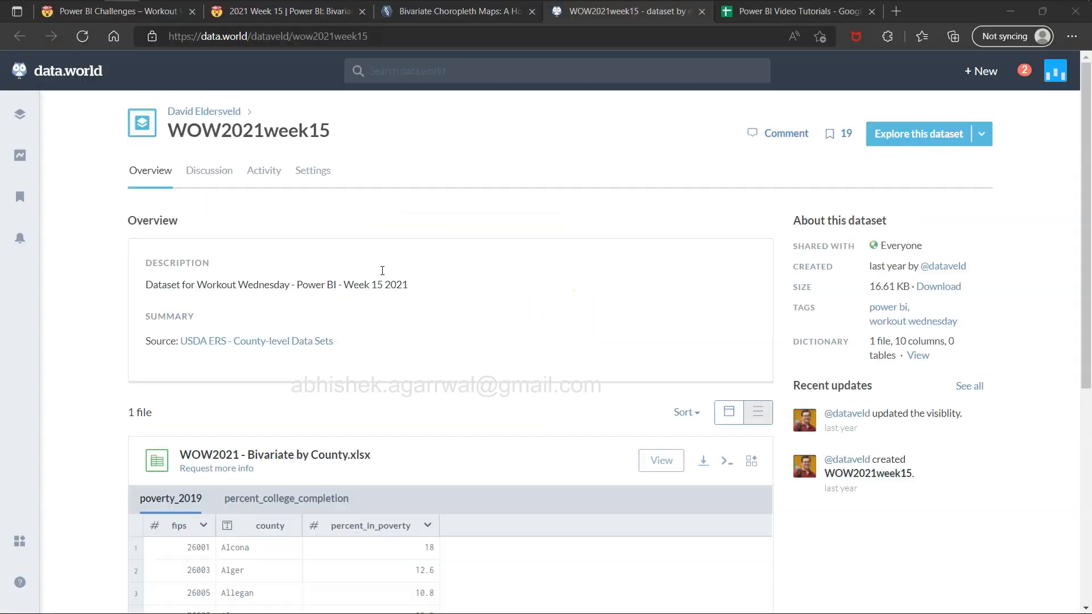
left_click_drag(251, 38, 266, 37)
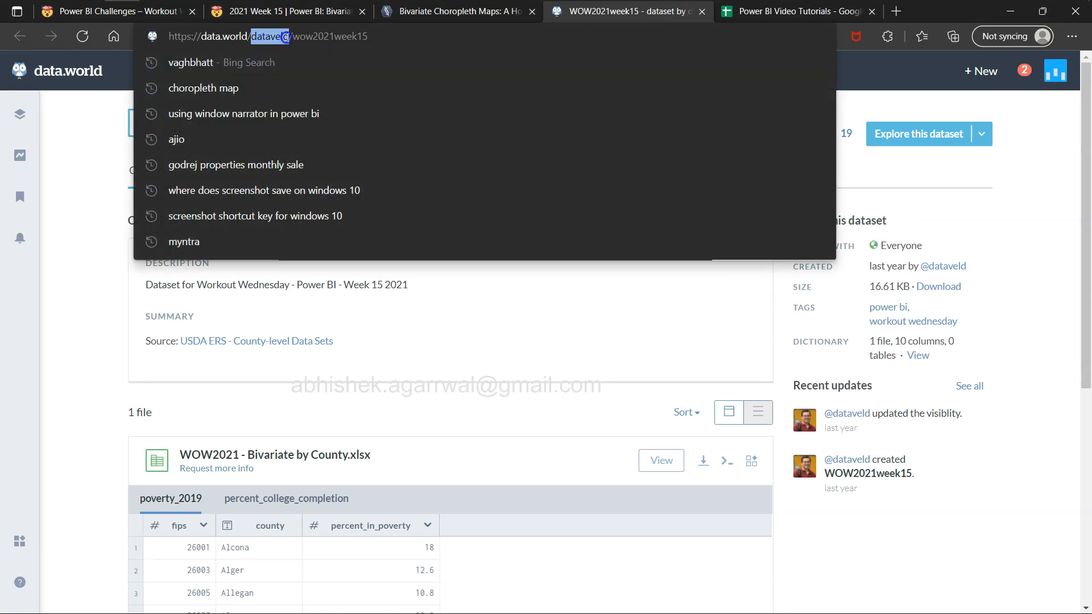
key("alt+Tab")
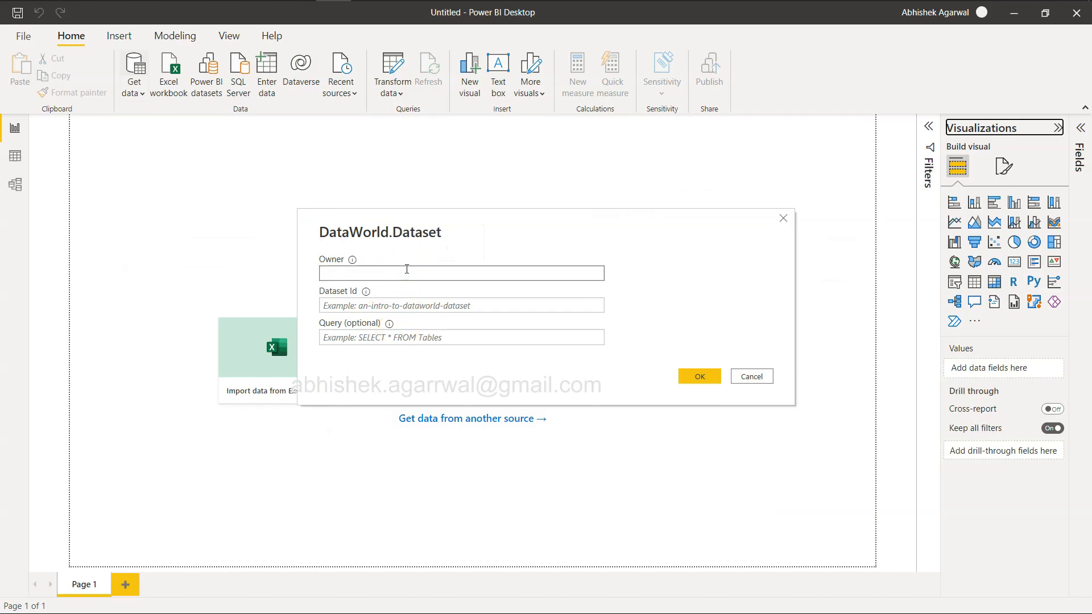
- Copy wow2021week15 from the dataset address into the Dataset Id and confirm the data.world connection
left_click(429, 304)
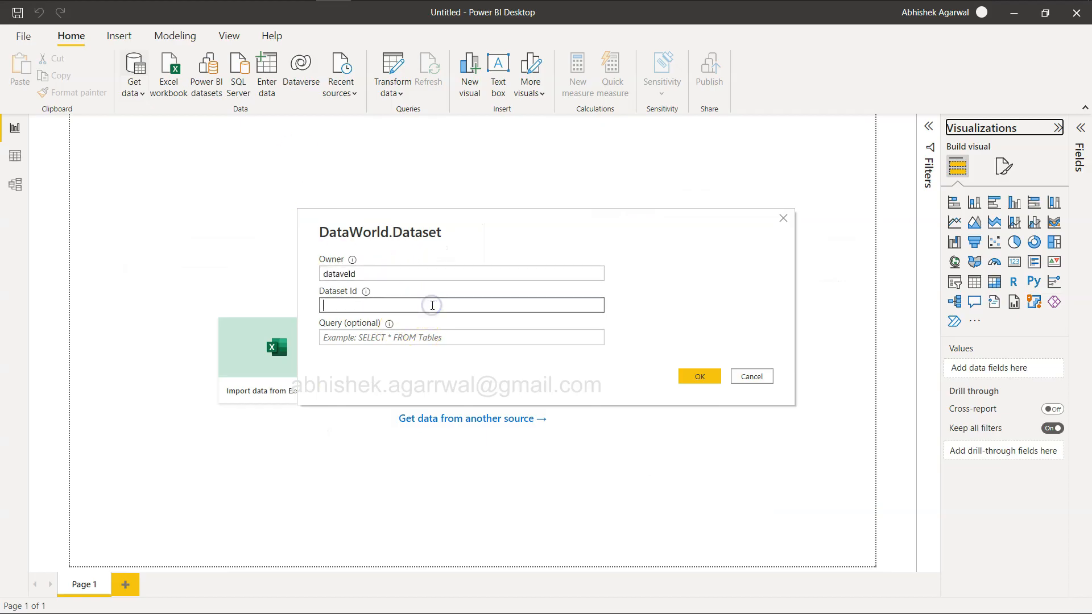
key("alt+Tab")
left_click_drag(292, 37, 419, 32)
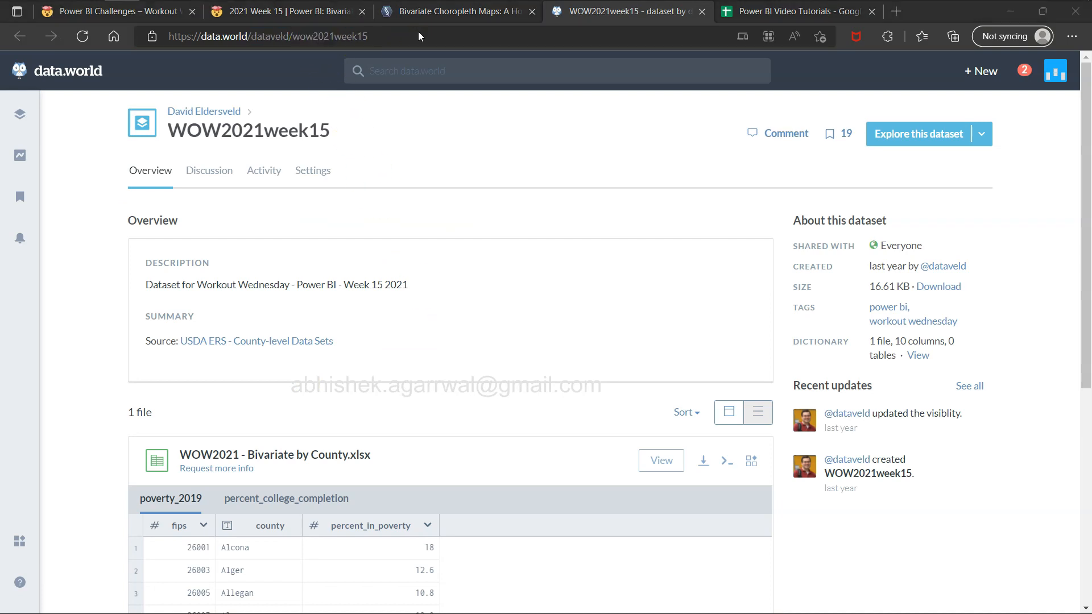
key("alt+Tab")
left_click(431, 304)
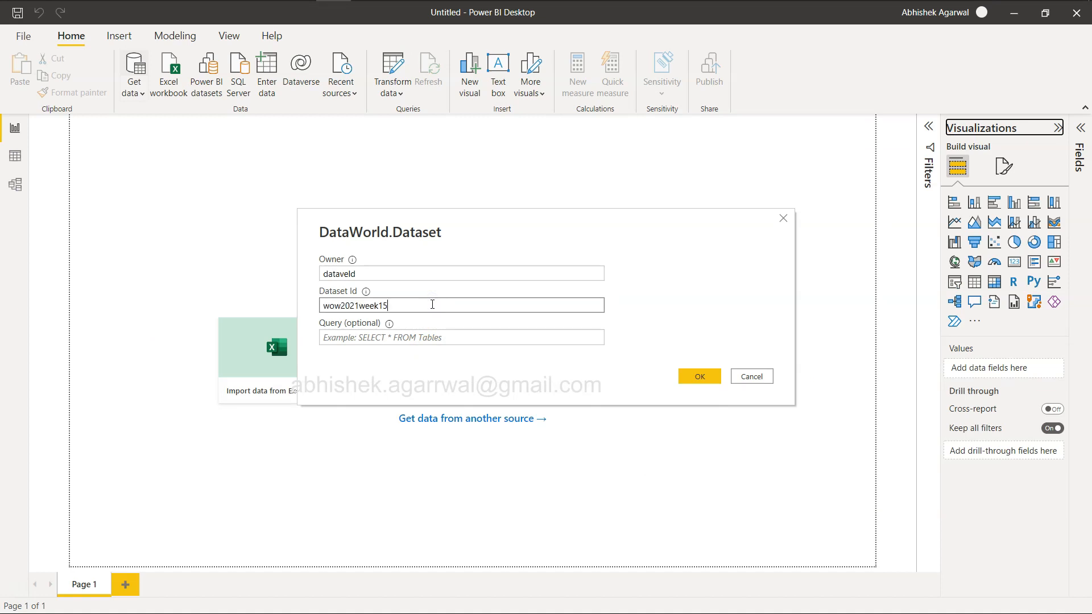
left_click(704, 378)
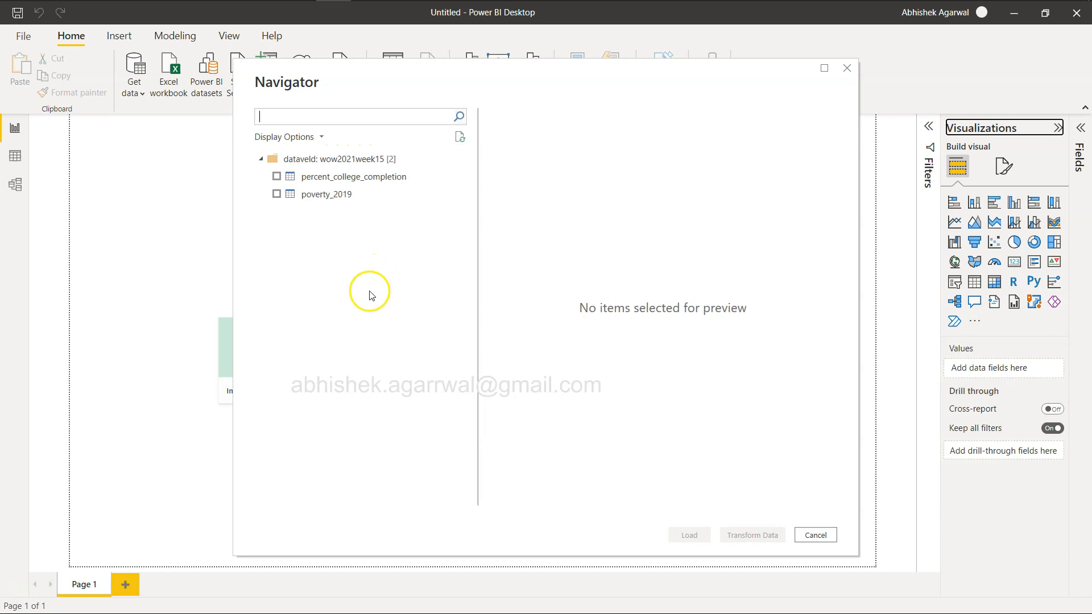
- Select the percent_college_completion and poverty_2019 tables for import and preview the columns of both
left_click(277, 176)
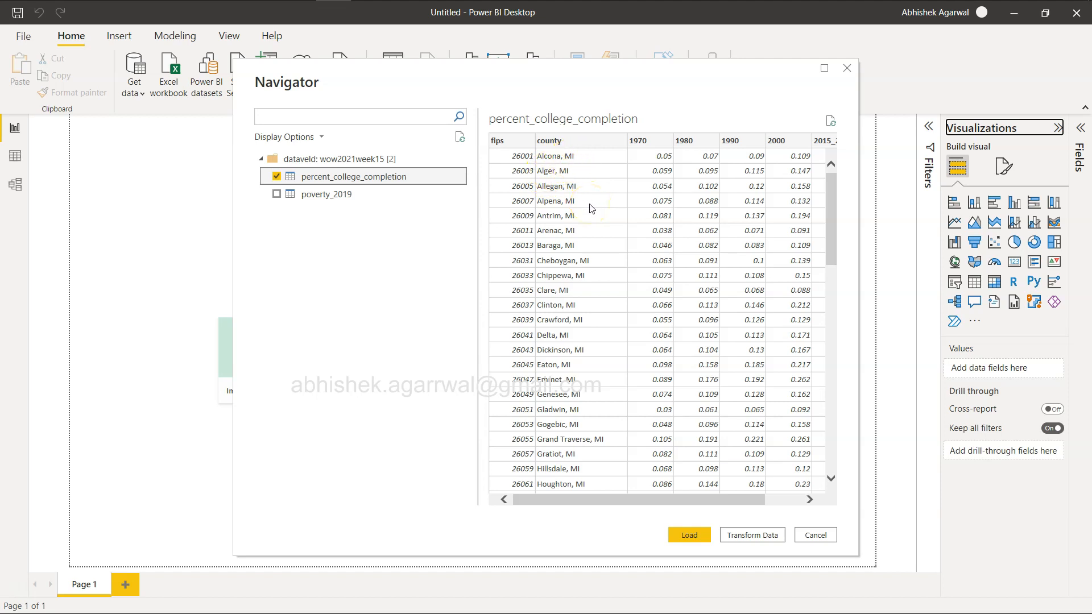
scroll(589, 208, "right", 2)
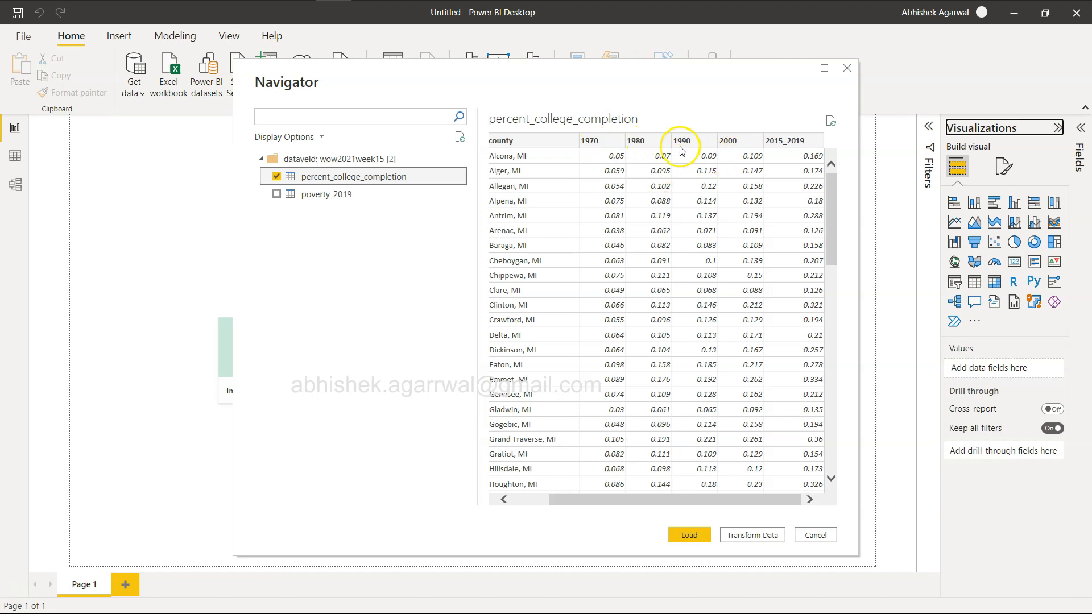
left_click(310, 197)
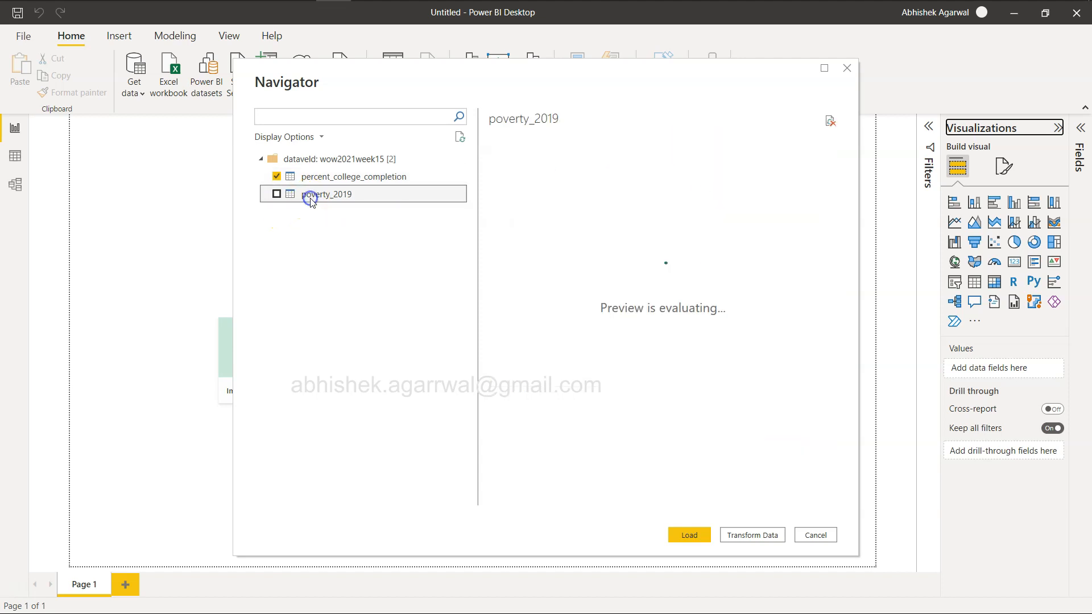
left_click(276, 194)
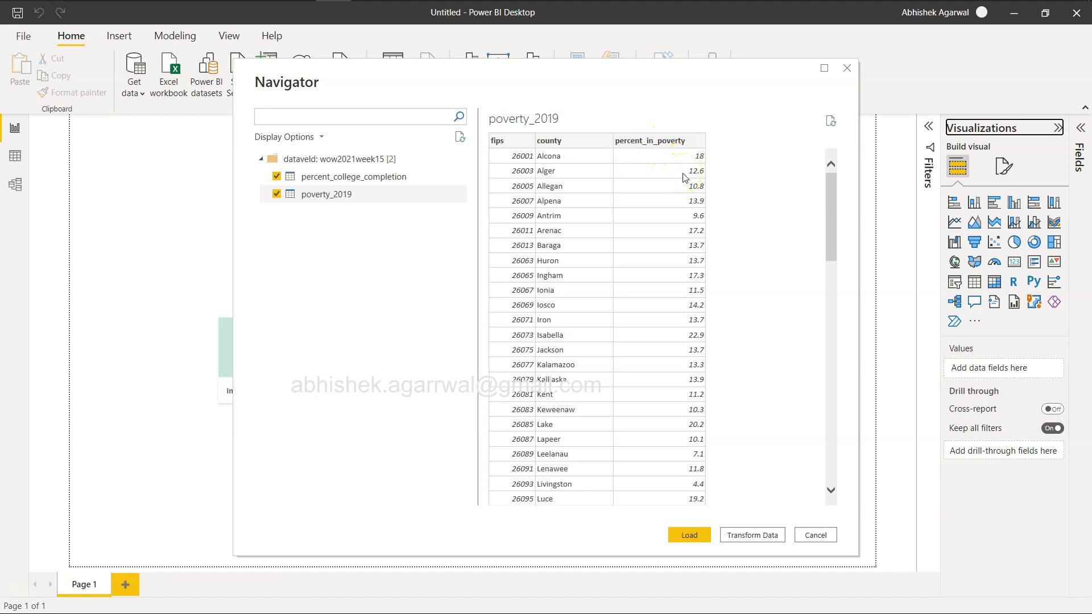
left_click(394, 177)
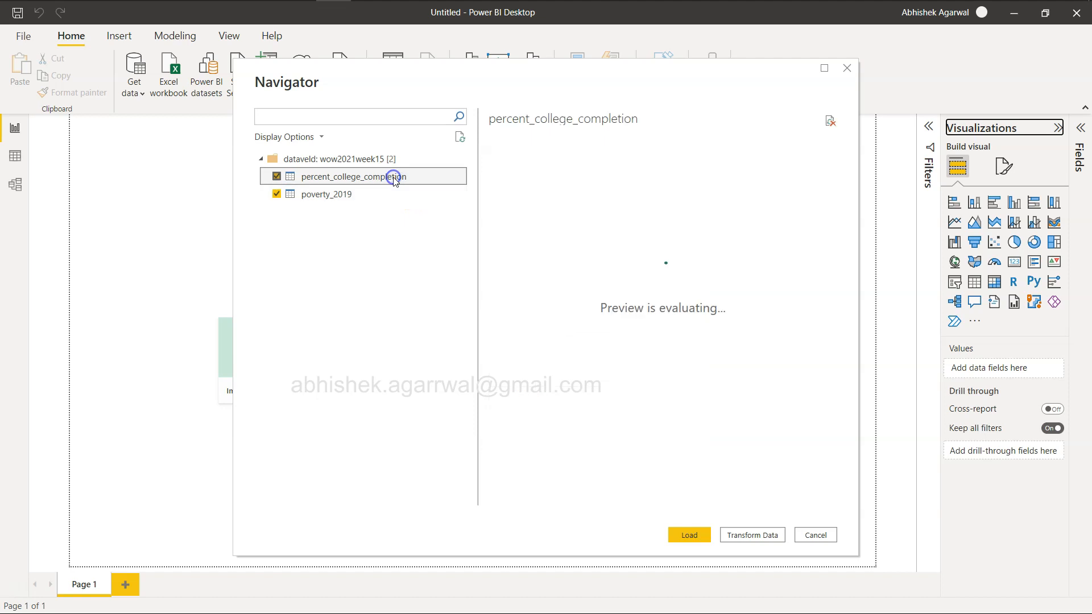
scroll(731, 304, "right", 2)
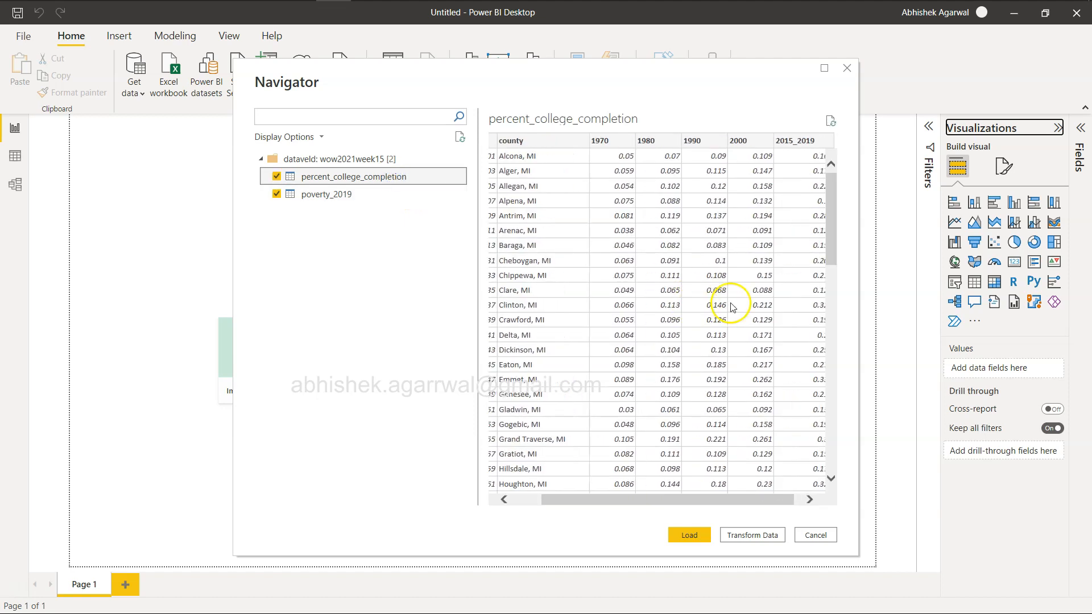
scroll(732, 307, "right", 1)
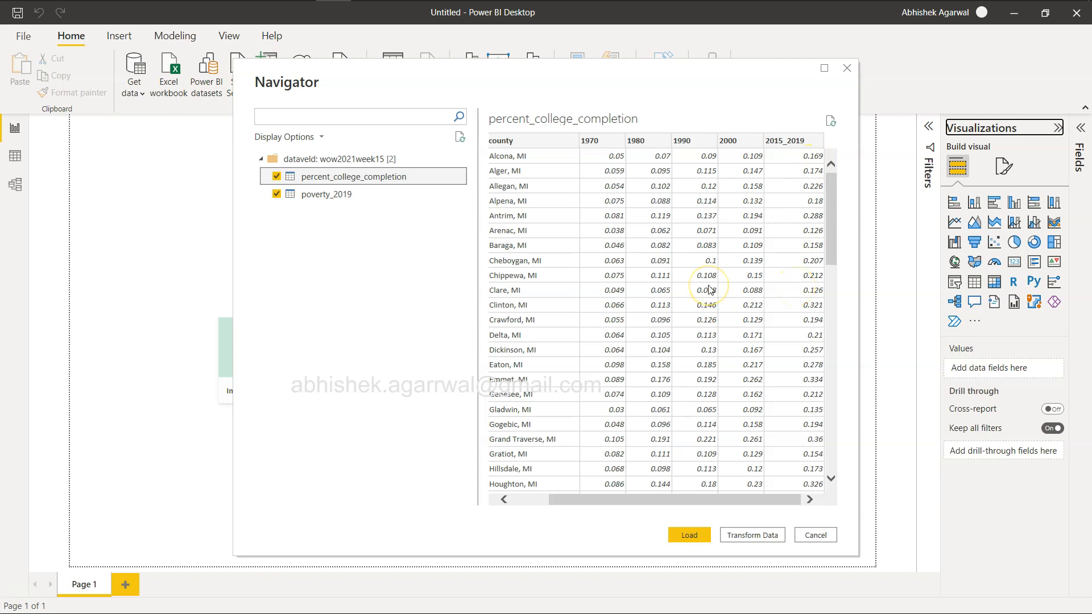
- Switch to the Workout Wednesday challenge page in the browser and review the requirements on merging, cleaning up columns and adding bins
key("alt+Tab")
key("alt+Tab")
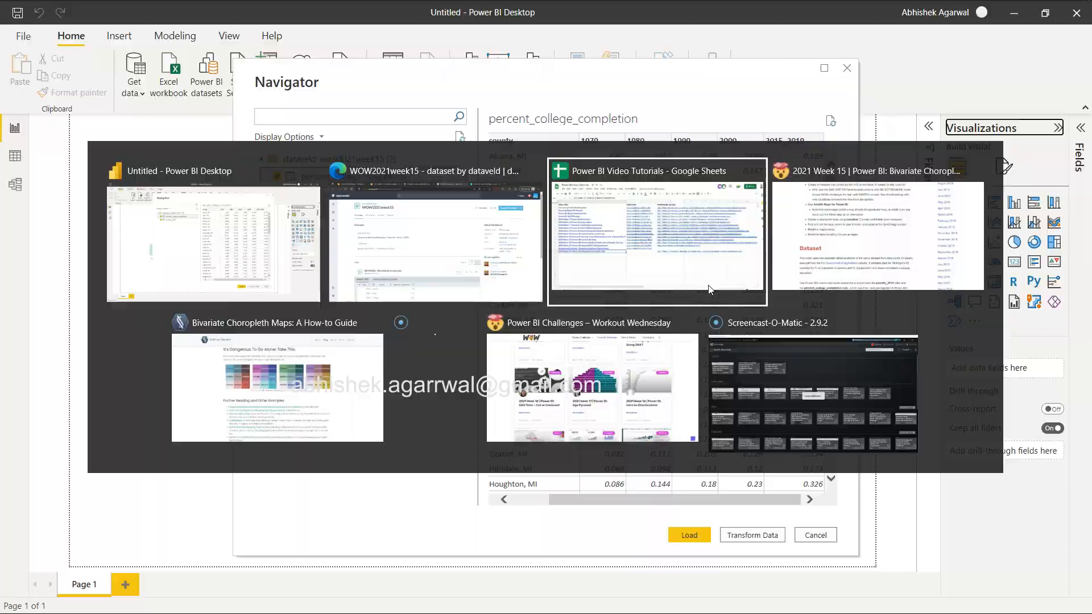
key("alt+Tab")
scroll(499, 463, "up", 6)
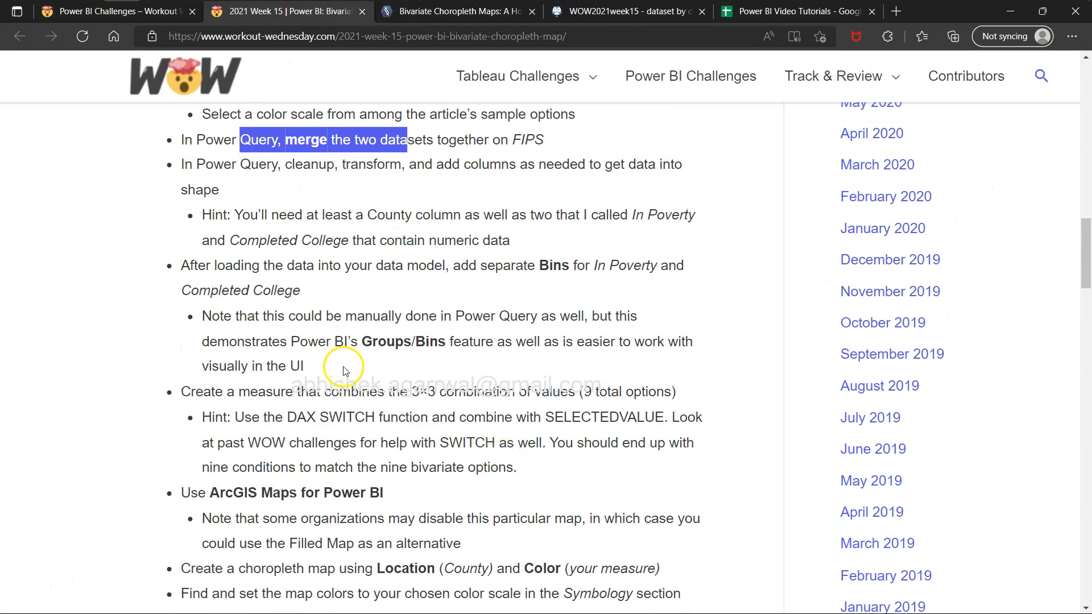
left_click_drag(233, 265, 519, 279)
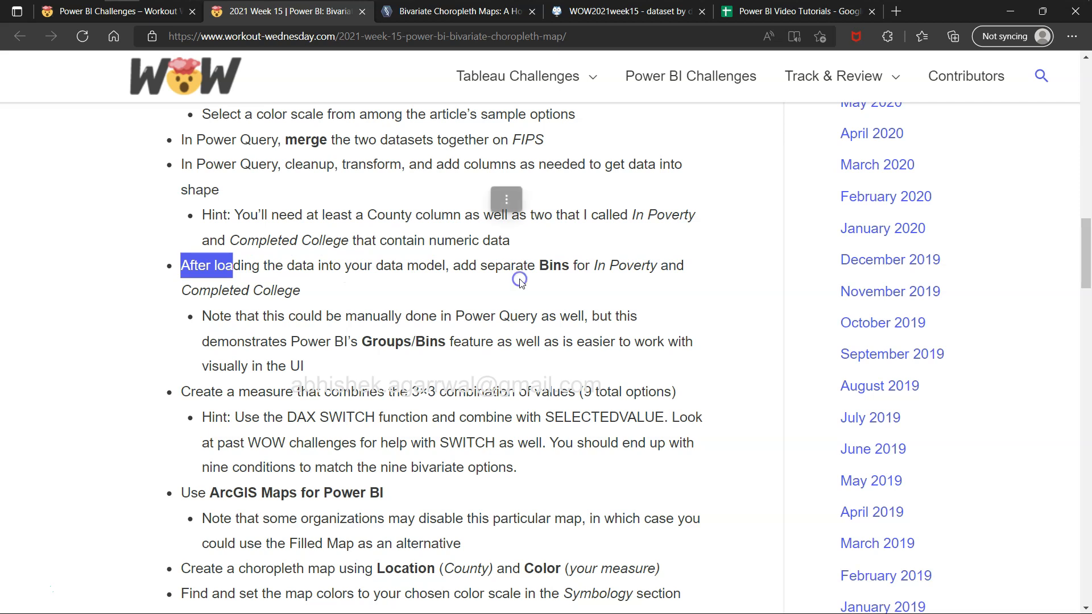
left_click(405, 245)
left_click_drag(208, 163, 398, 165)
left_click_drag(222, 139, 435, 134)
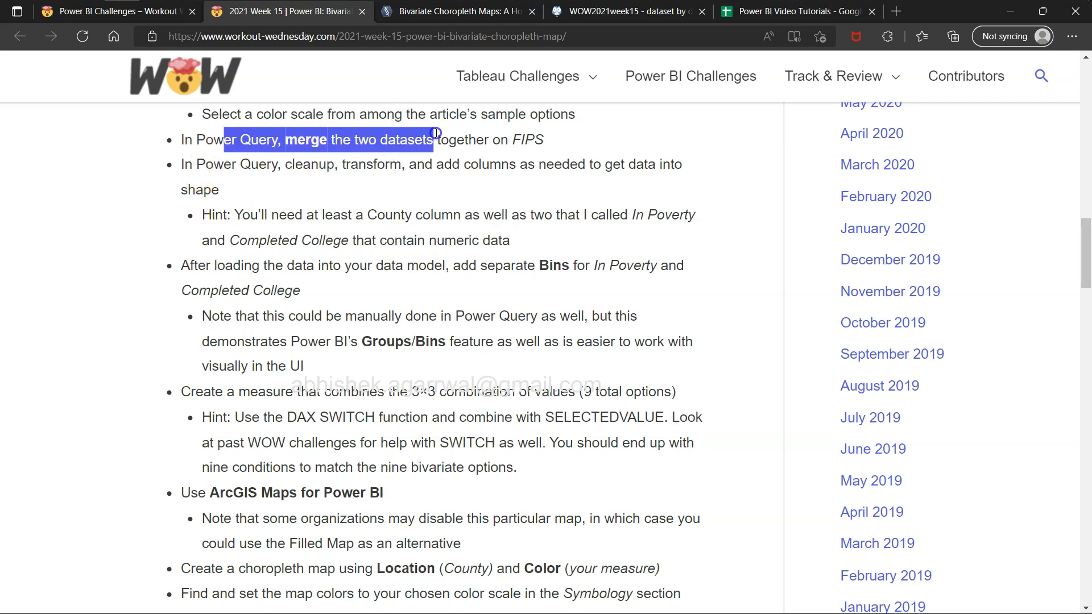
left_click_drag(232, 164, 557, 236)
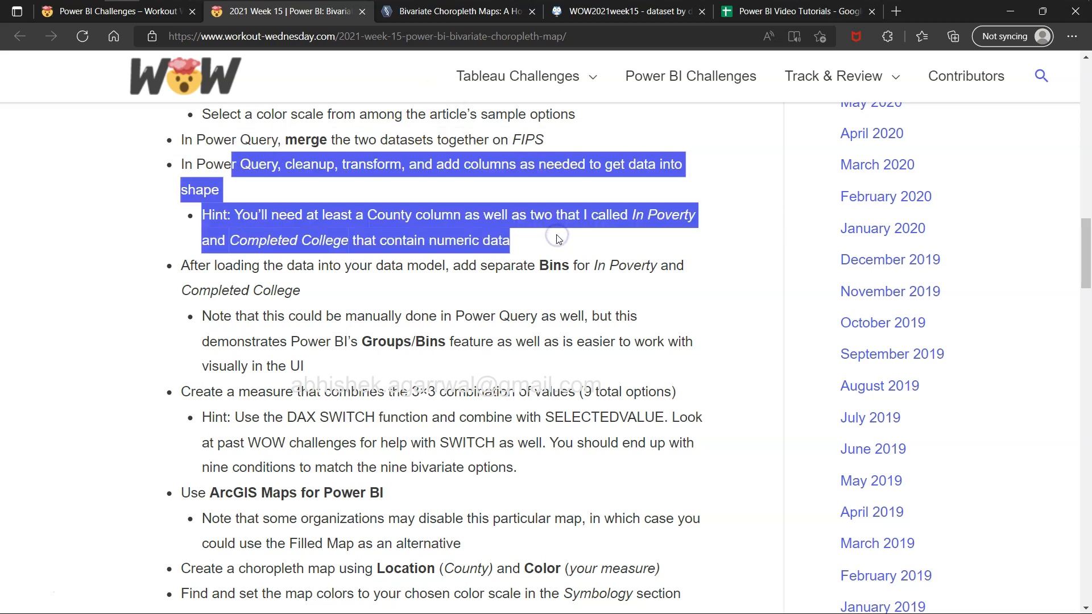
- Return to Power BI, open both tables for transformation, and start a column from examples on percent_in_poverty with .18 for the first row
key("alt+Tab")
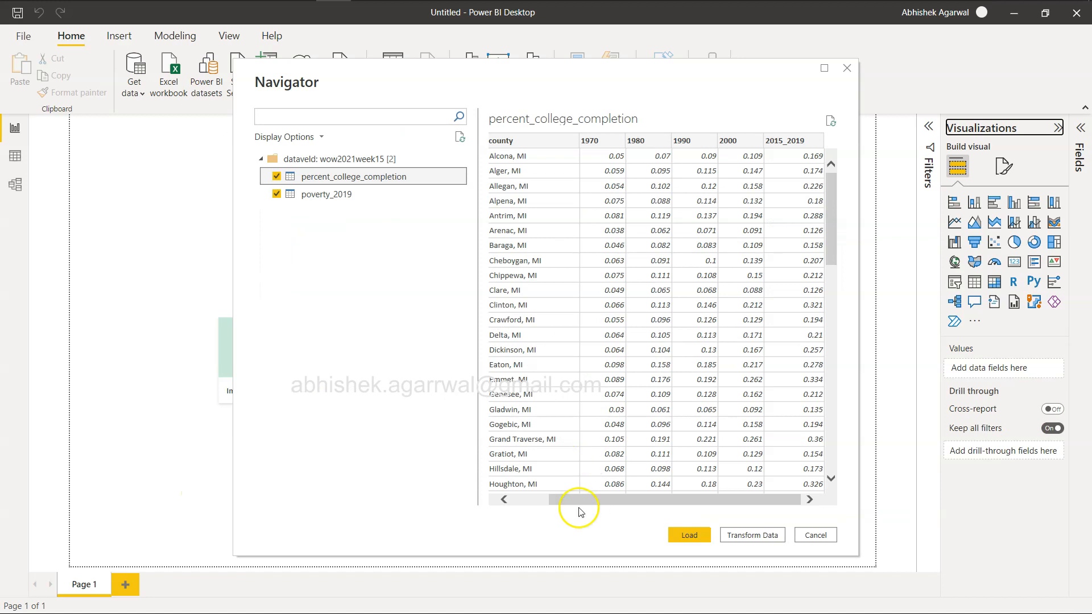
left_click(755, 534)
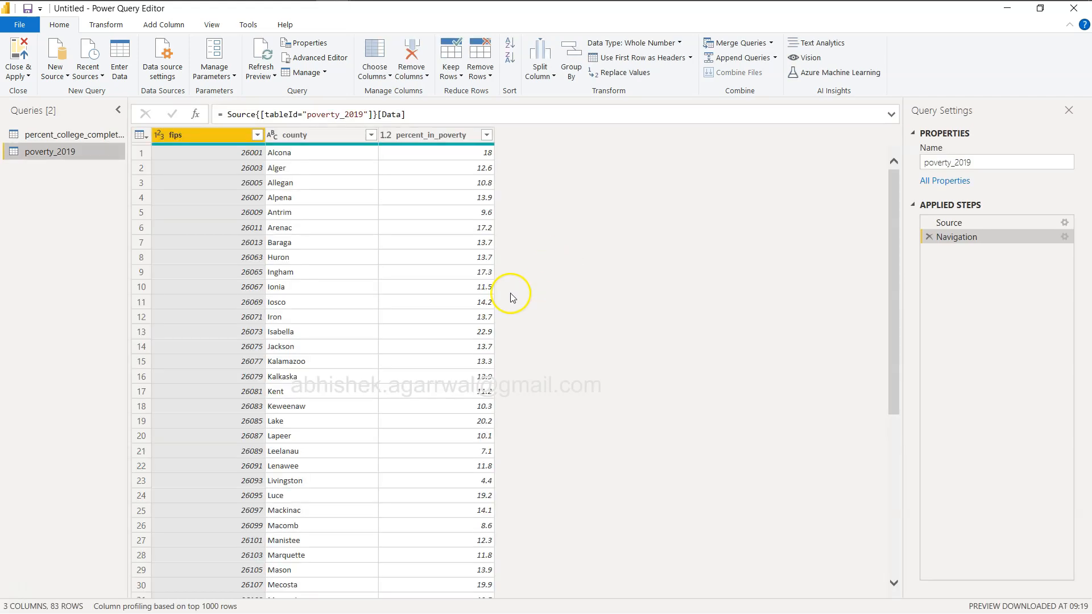
left_click(446, 137)
right_click(446, 136)
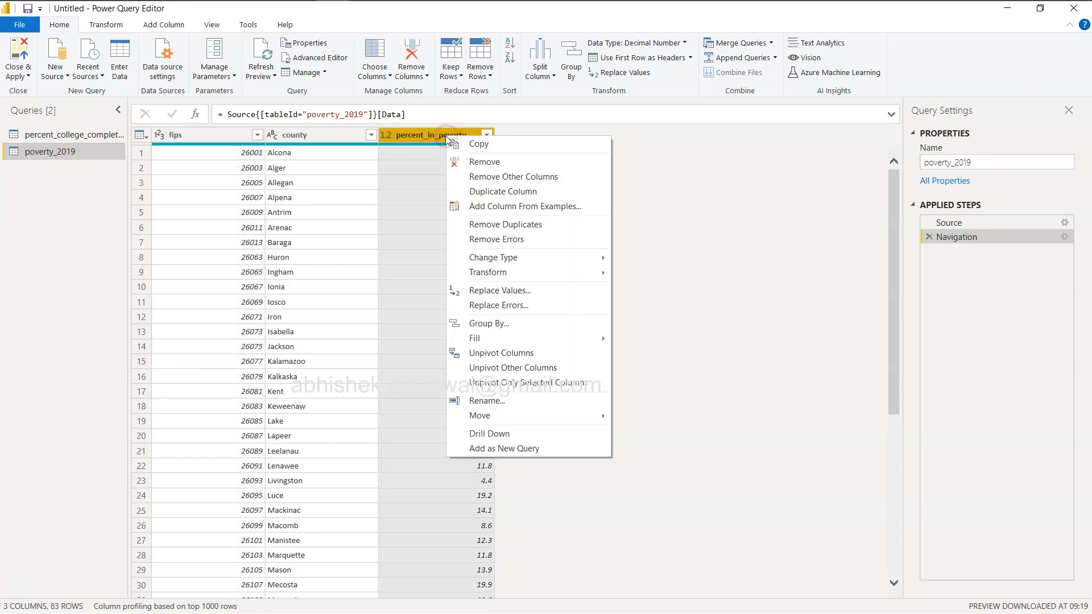
left_click(505, 207)
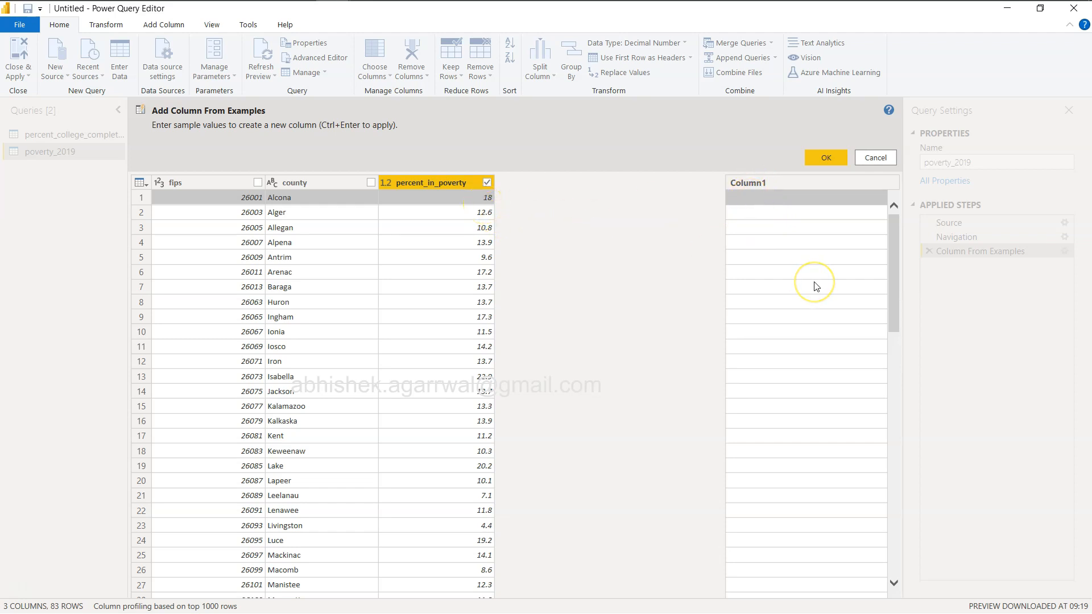
type(".18")
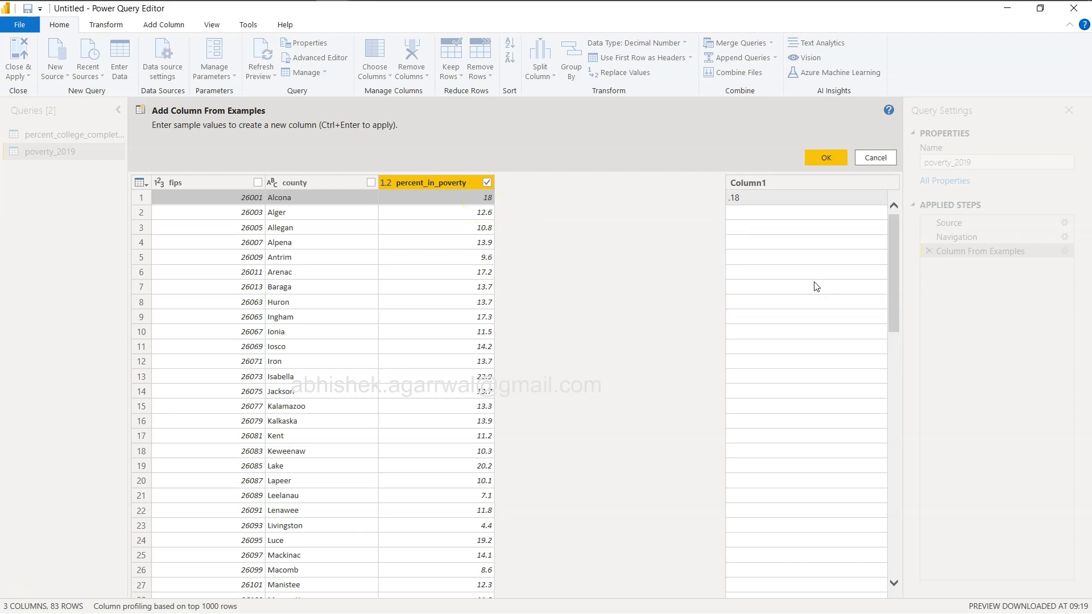
key("Return")
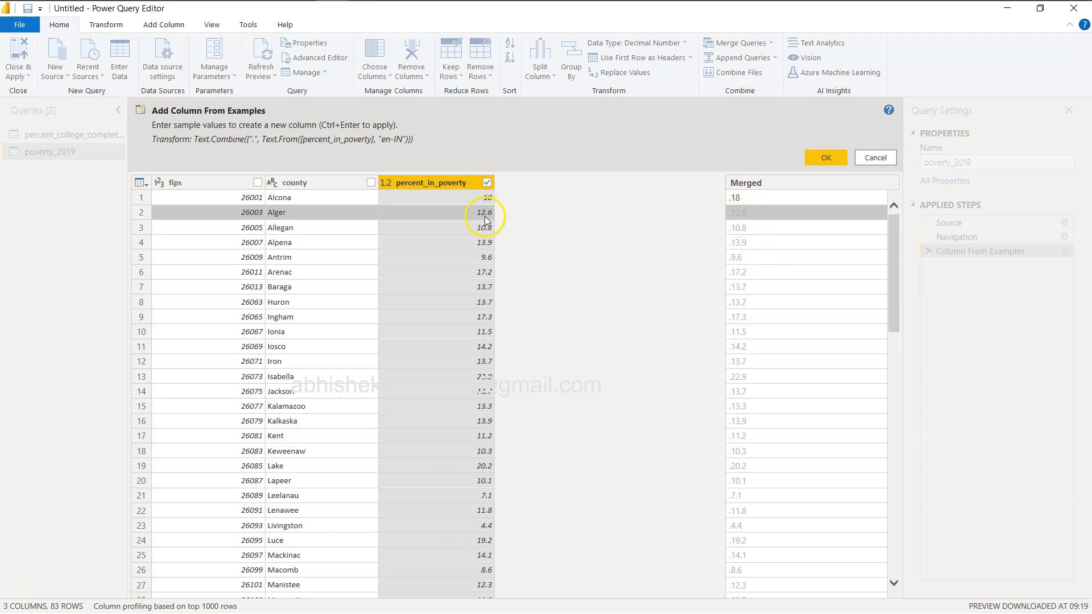
- Enter .126 as the second row's example, check the suggested values down the table, and create the column
left_click(744, 212)
type(".12")
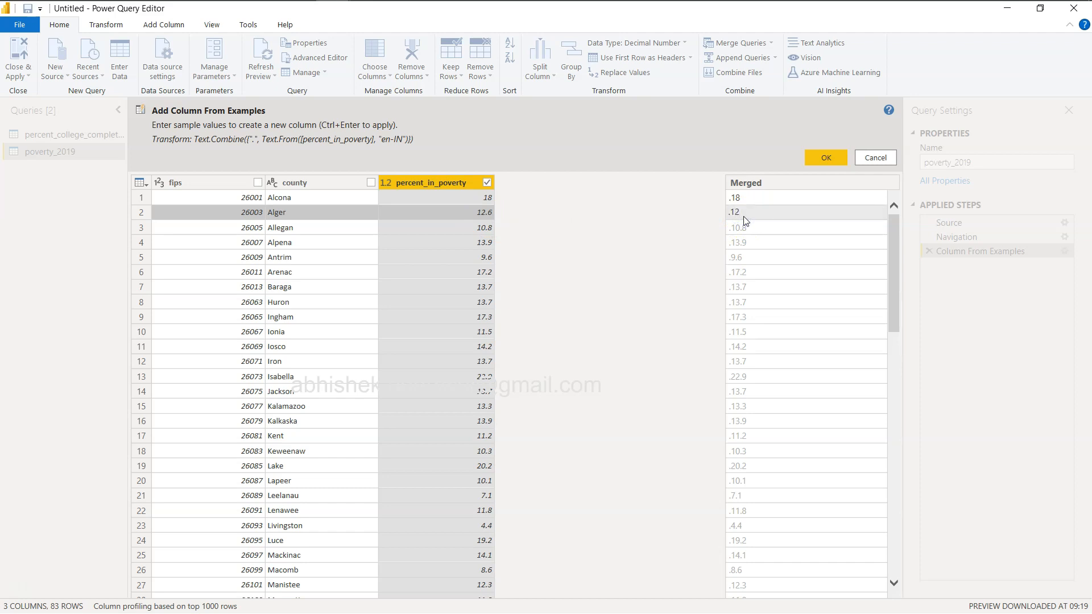
type("6")
key("Return")
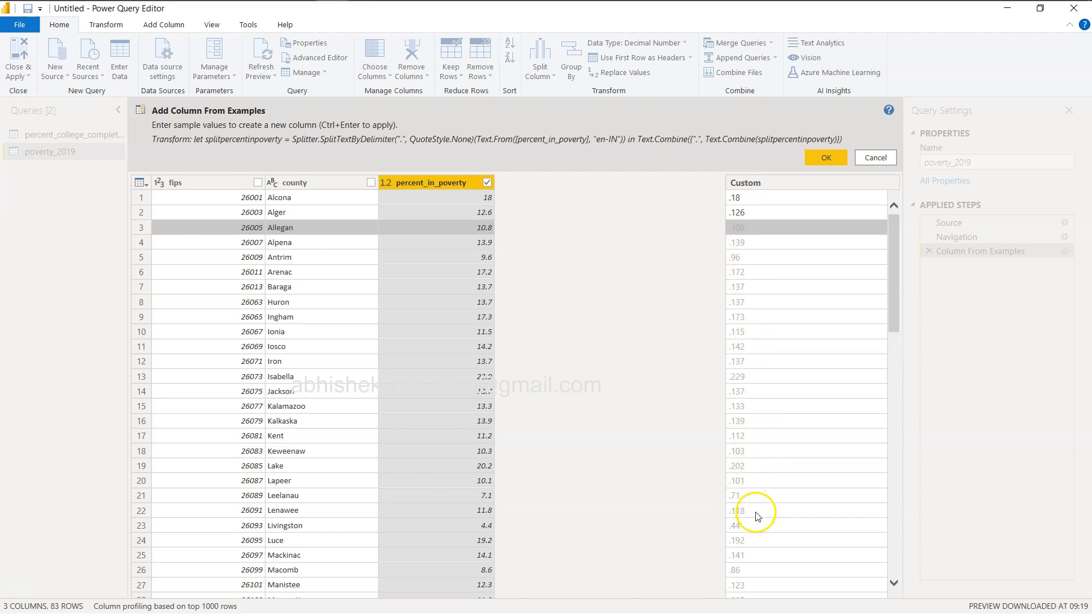
scroll(756, 513, "down", 8)
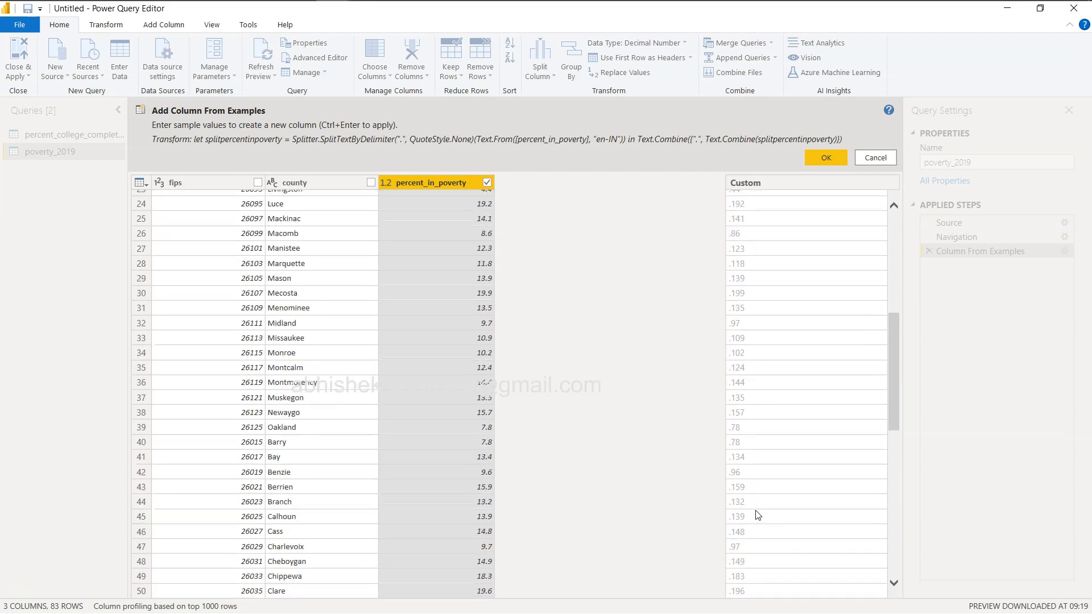
scroll(756, 515, "up", 8)
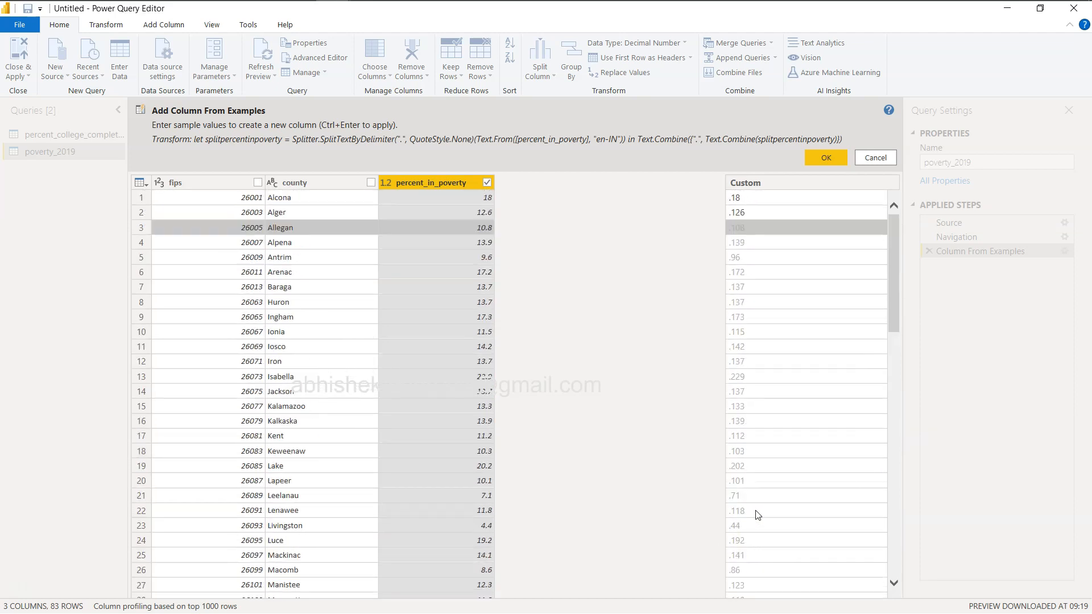
left_click(826, 158)
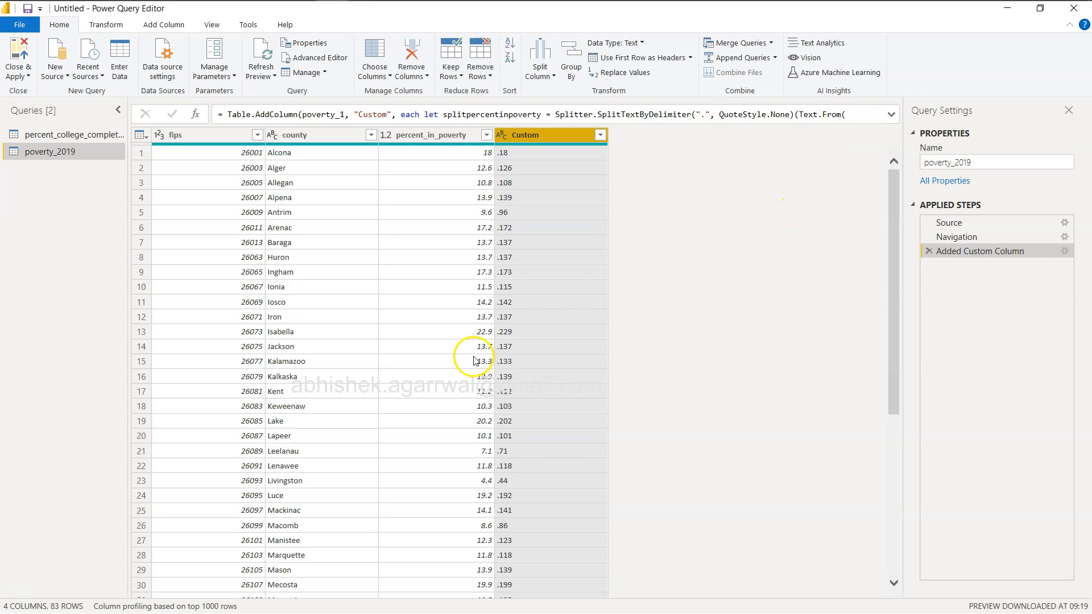
- Remove the percent_in_poverty column from poverty_2019 and rename the Custom column as Poverty
right_click(449, 139)
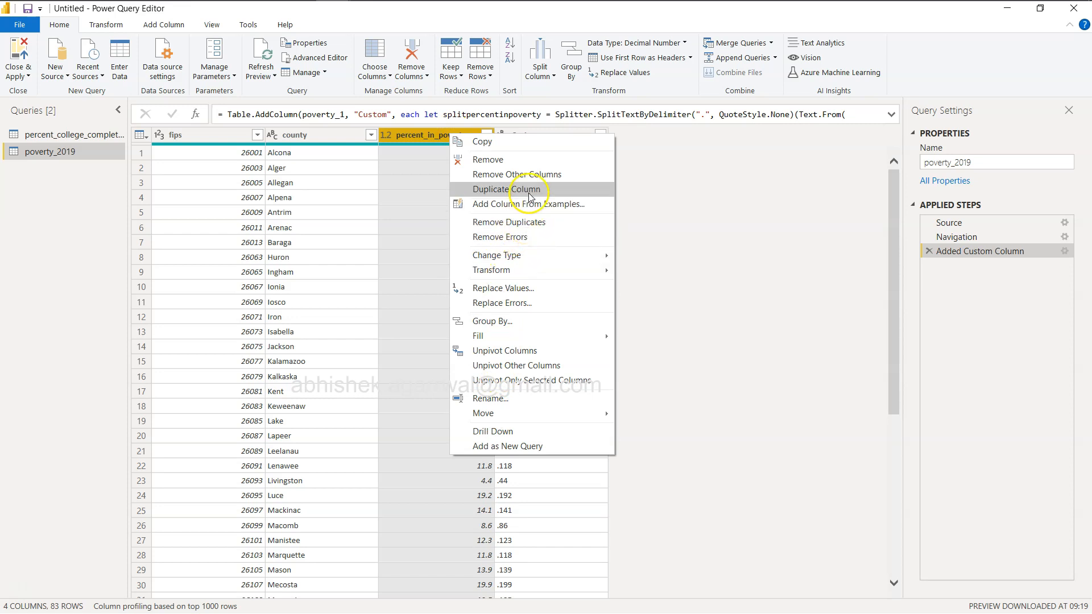
left_click(531, 160)
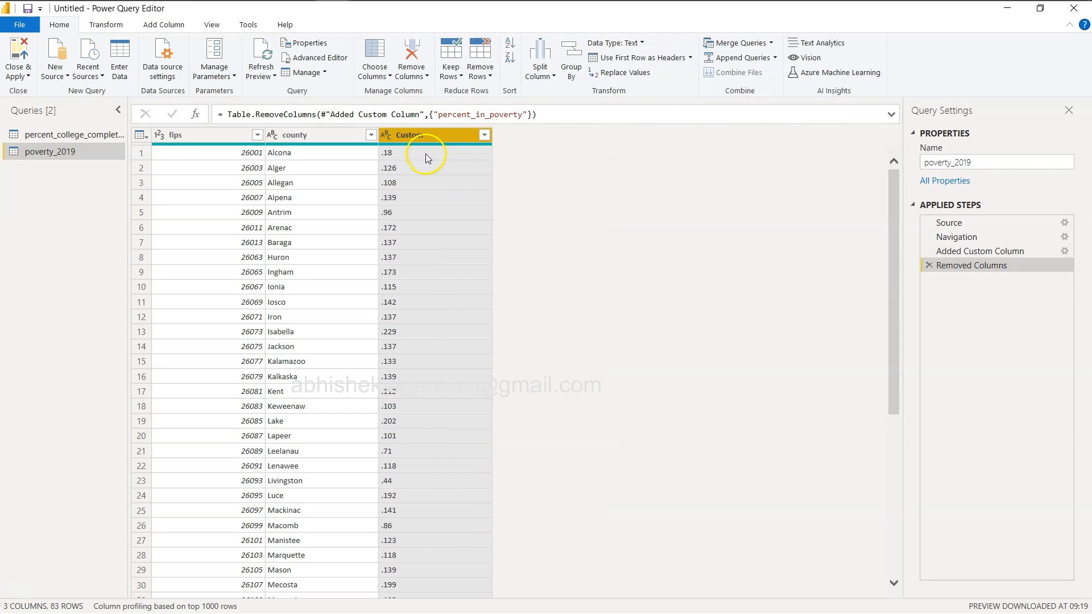
double_click(419, 133)
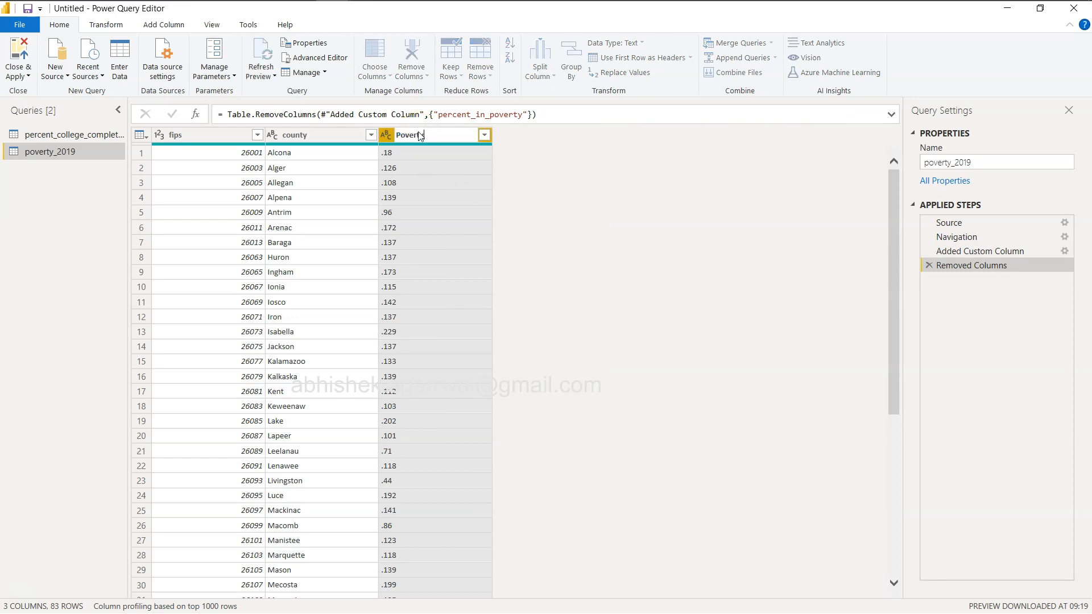
type("Poverty")
key("Return")
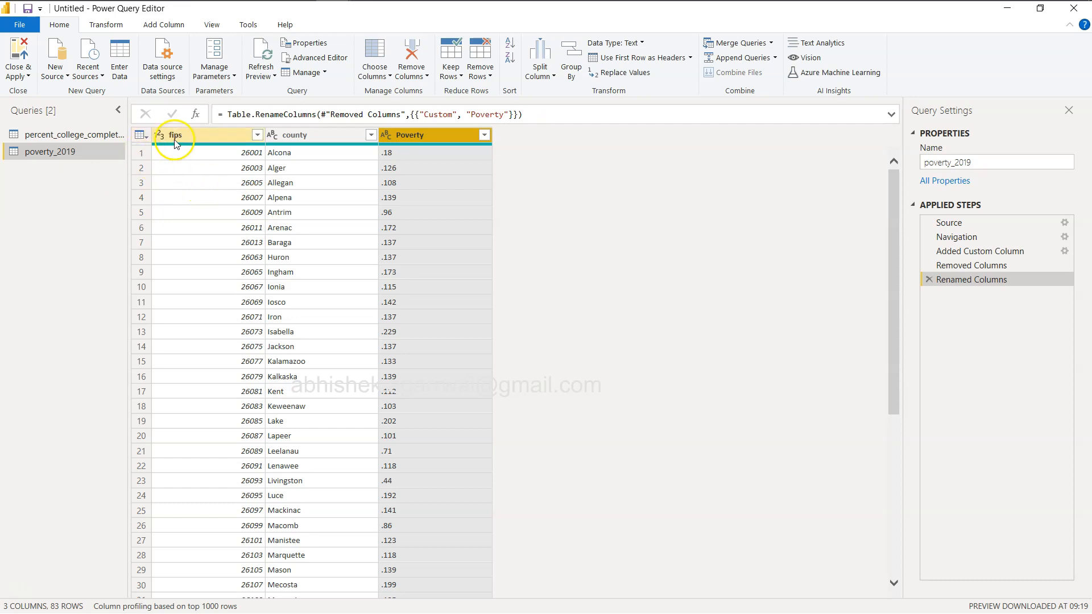
- Remove the 1970, 1980, 1990 and 2000 columns from the percent_college_completion query
left_click(80, 134)
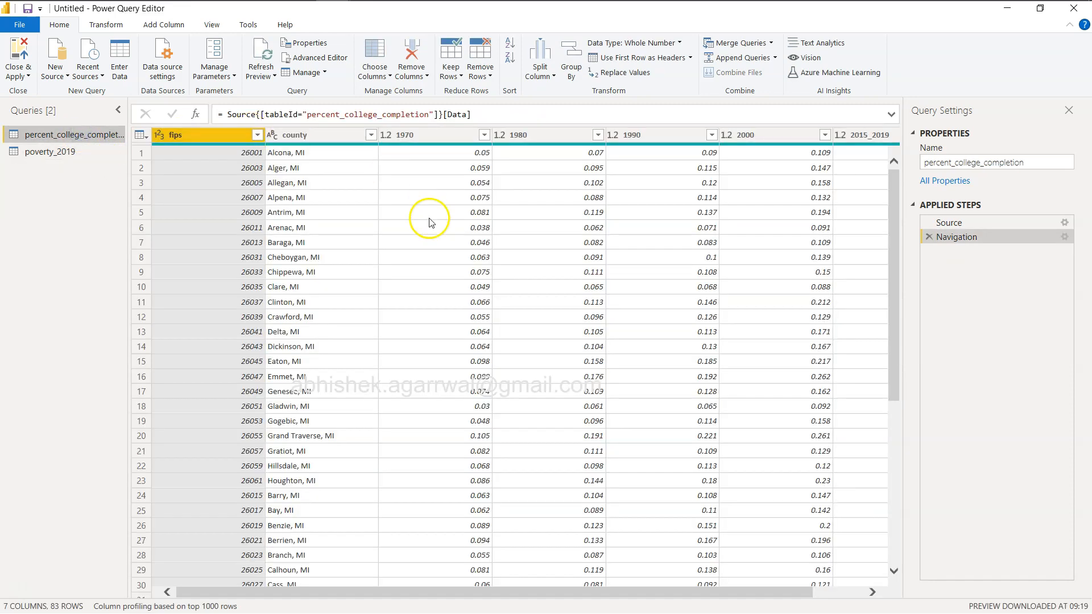
scroll(863, 269, "right", 2)
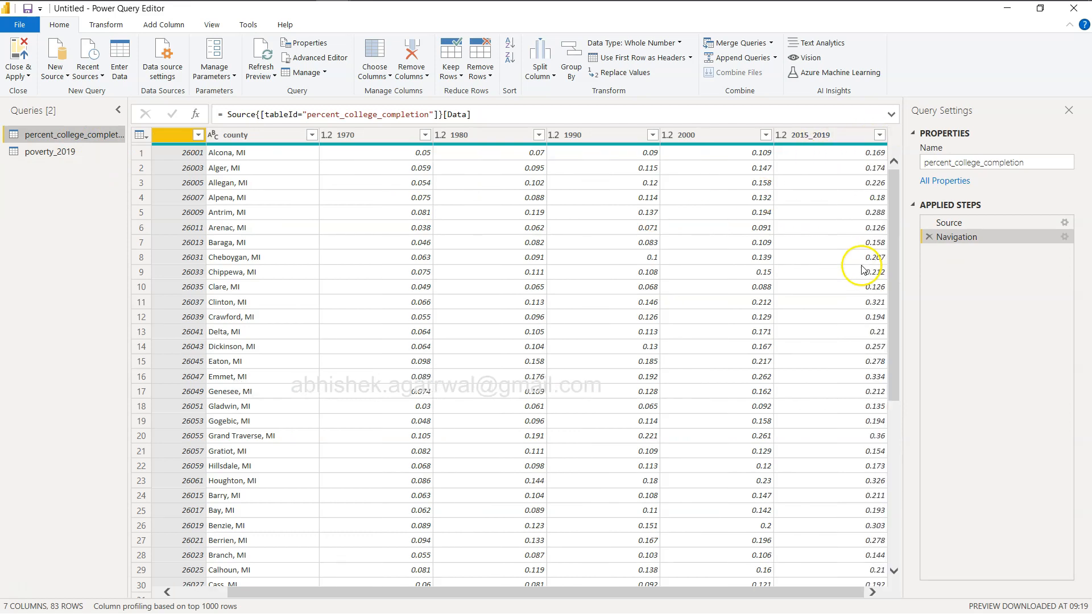
left_click(723, 138)
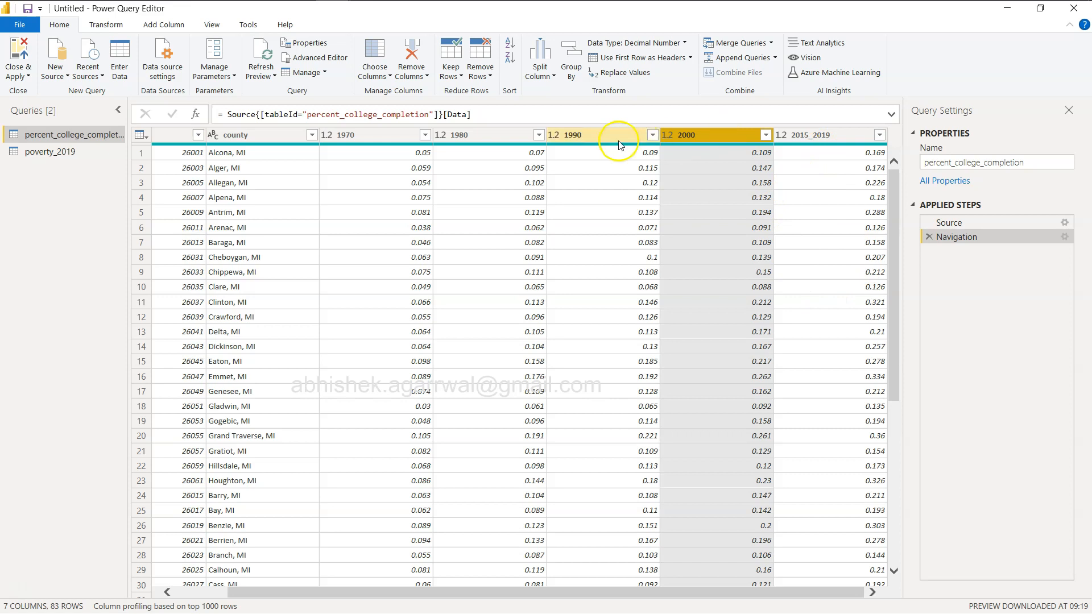
left_click(373, 139, "shift")
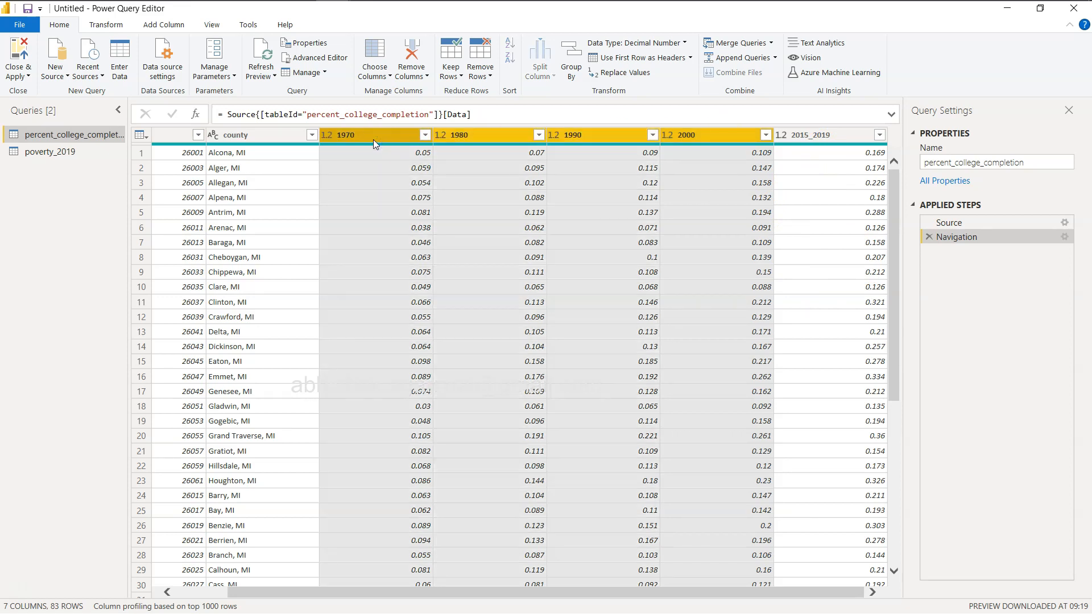
right_click(374, 138)
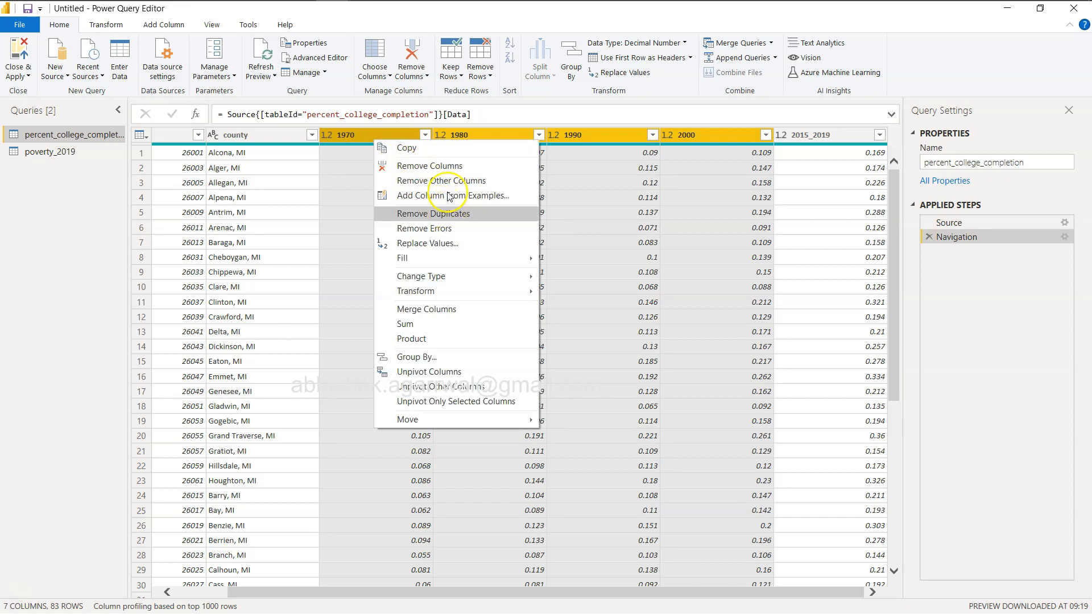
left_click(444, 166)
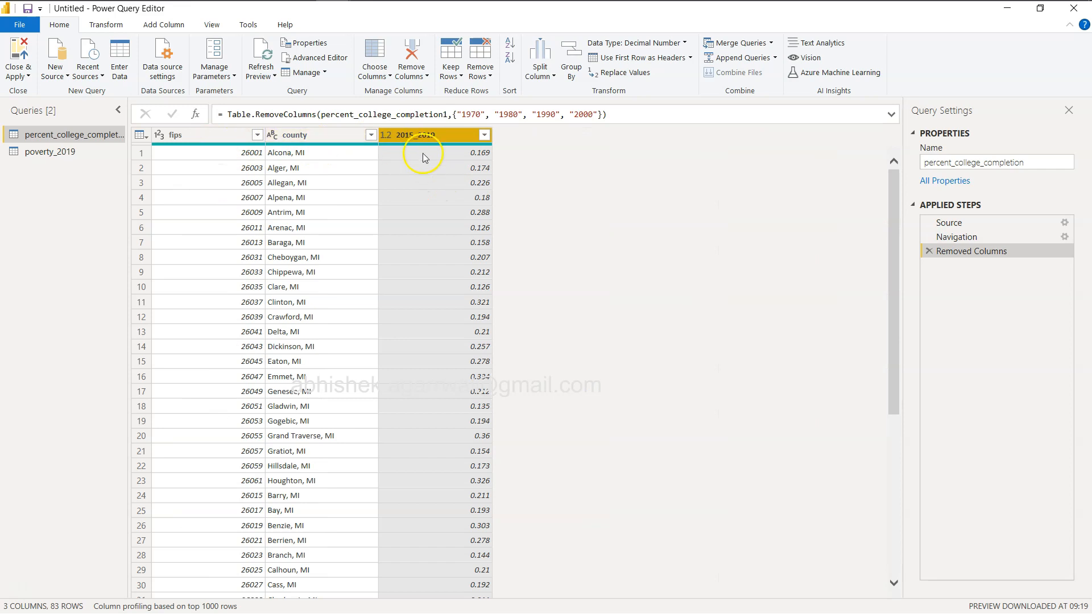
- Rename the 2015_2019 column as College Completion
double_click(434, 135)
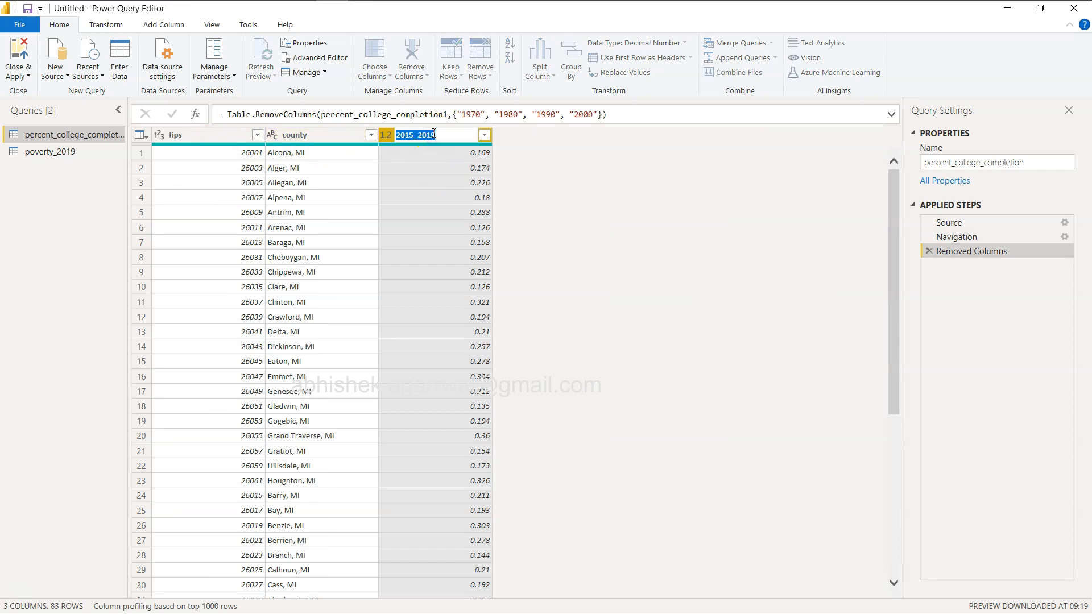
type("c")
key("Return")
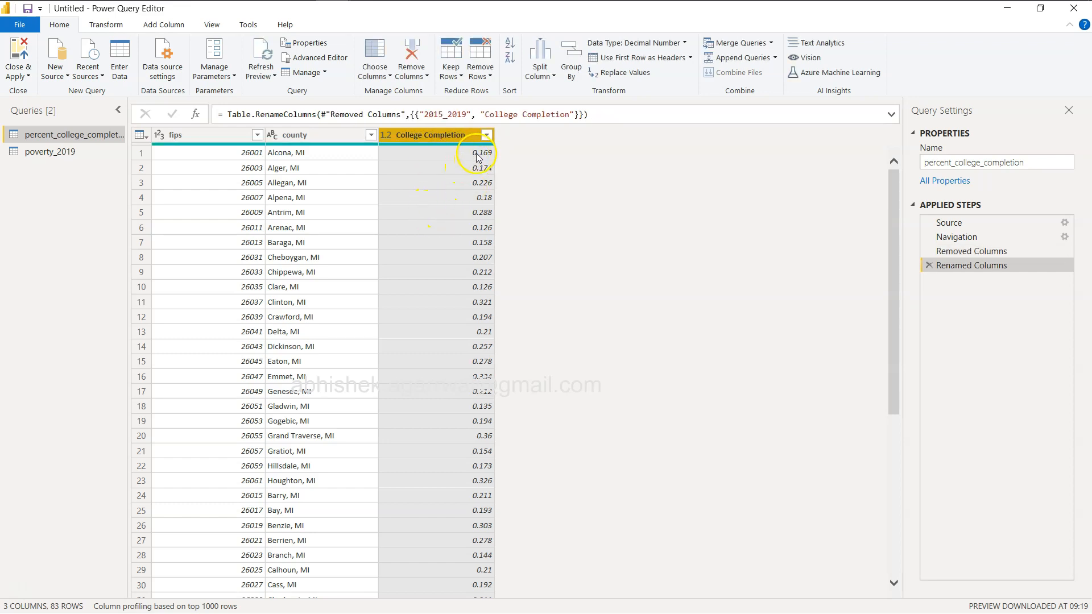
- Check the College Completion column's data type options, and set the Poverty column in poverty_2019 to Decimal Number
left_click(386, 136)
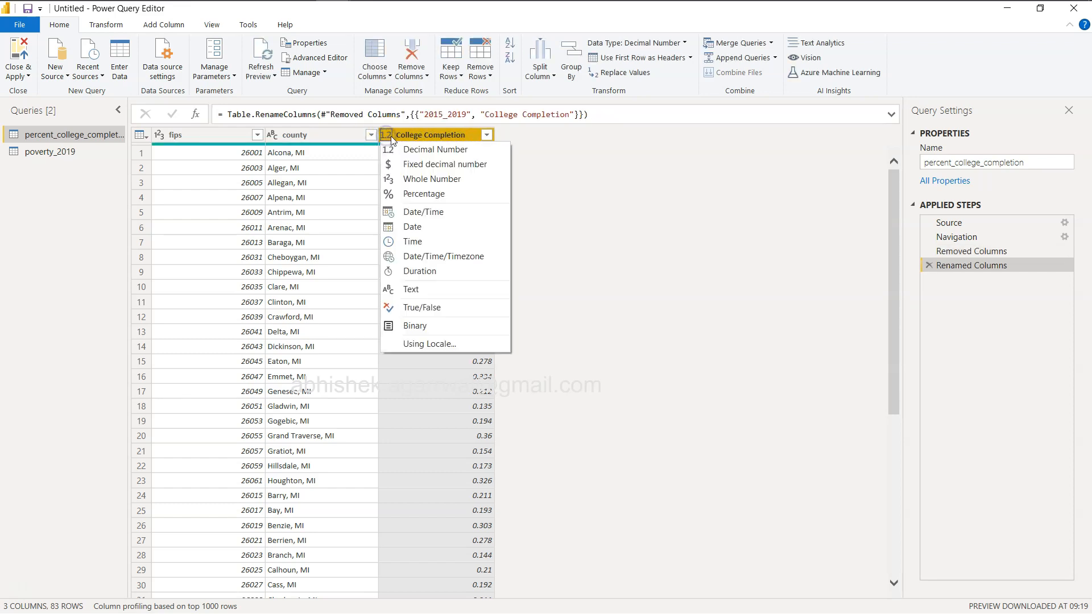
left_click(633, 185)
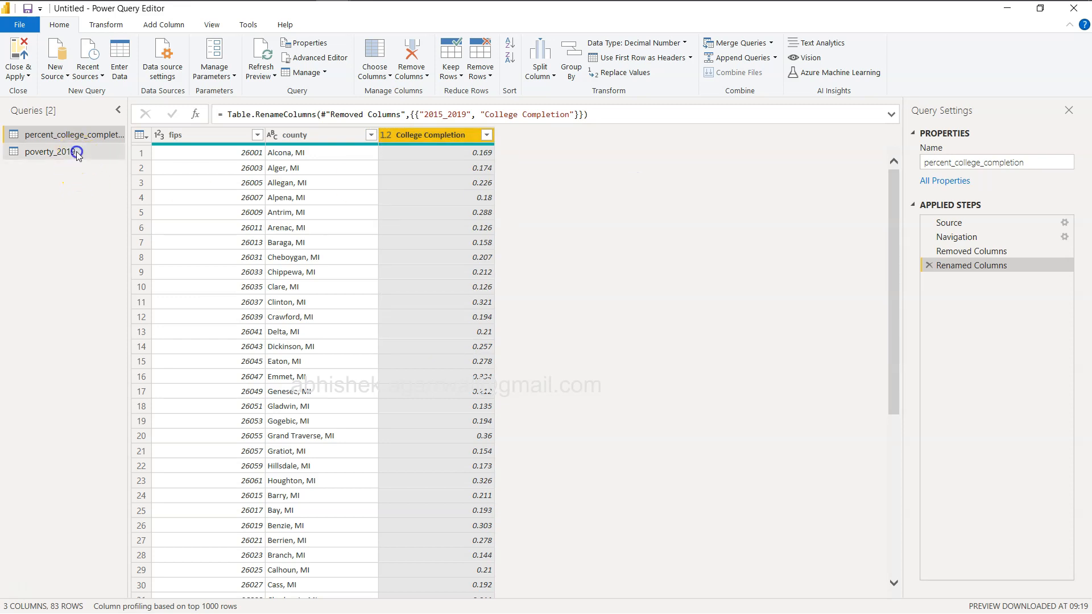
left_click(74, 151)
left_click(387, 135)
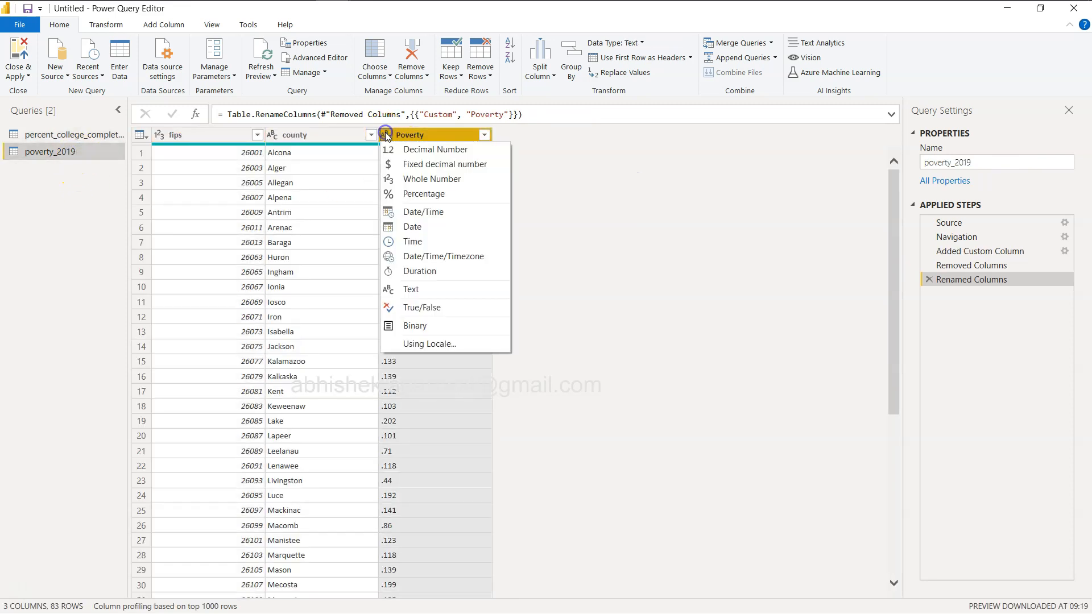
left_click(407, 150)
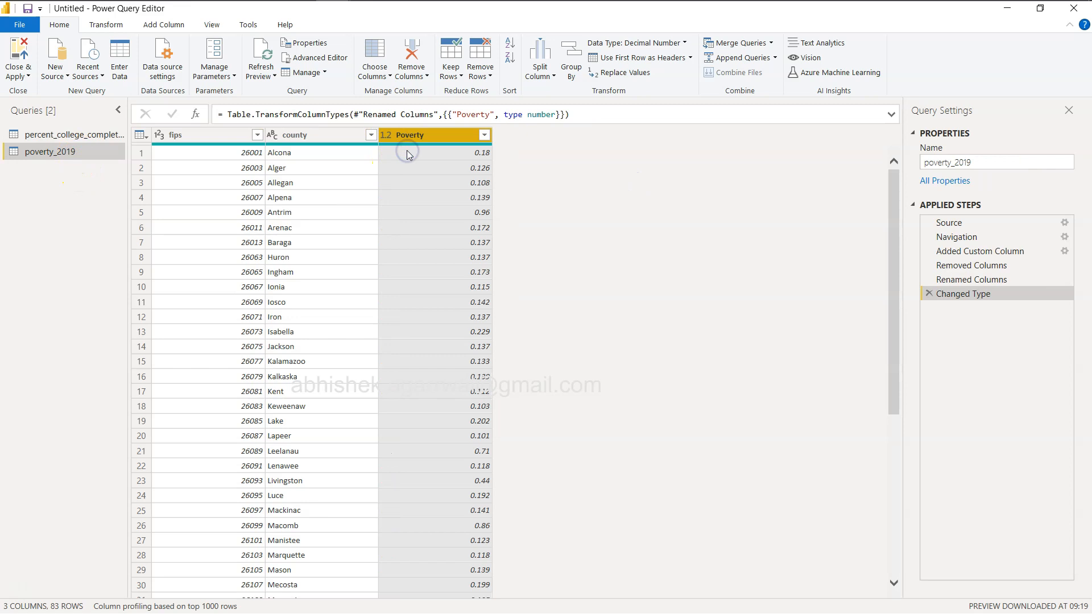
- Merge percent_college_completion with poverty_2019 as a new query, matching both tables on fips with an Inner join
left_click(87, 134)
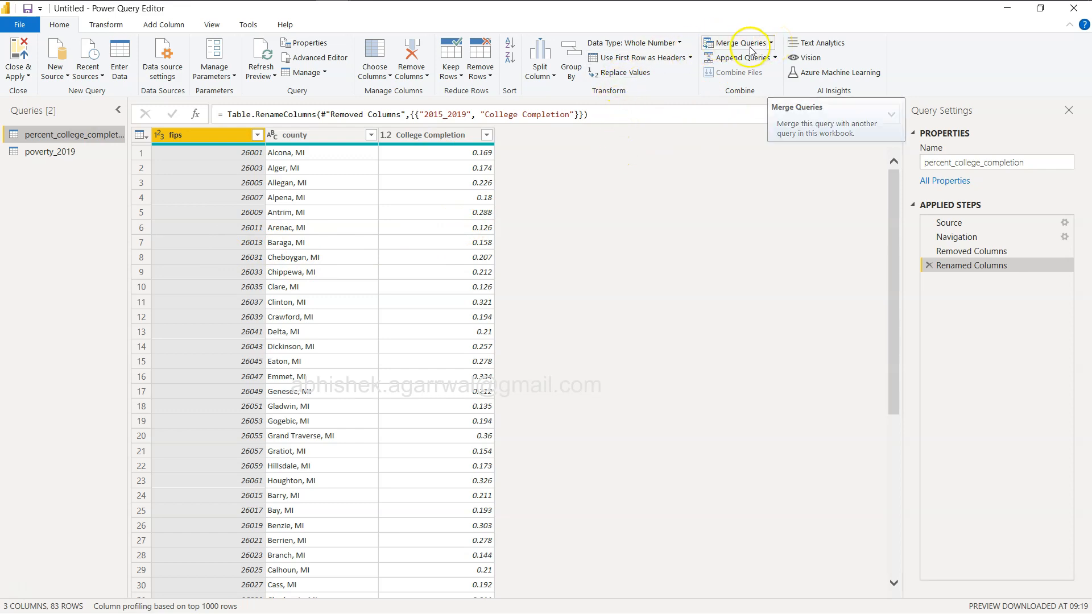
left_click(772, 45)
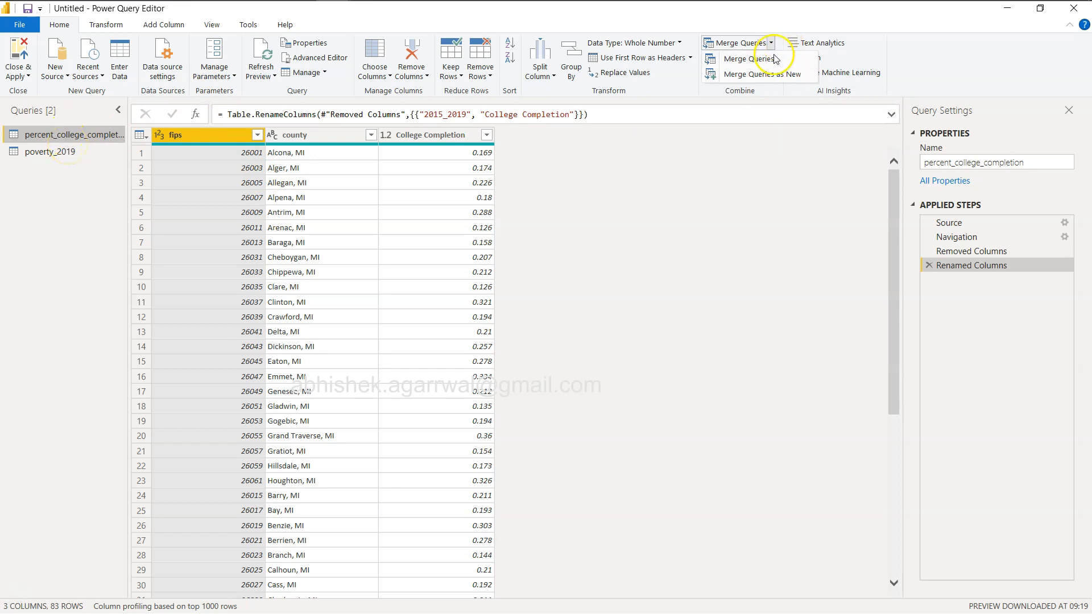
left_click(774, 75)
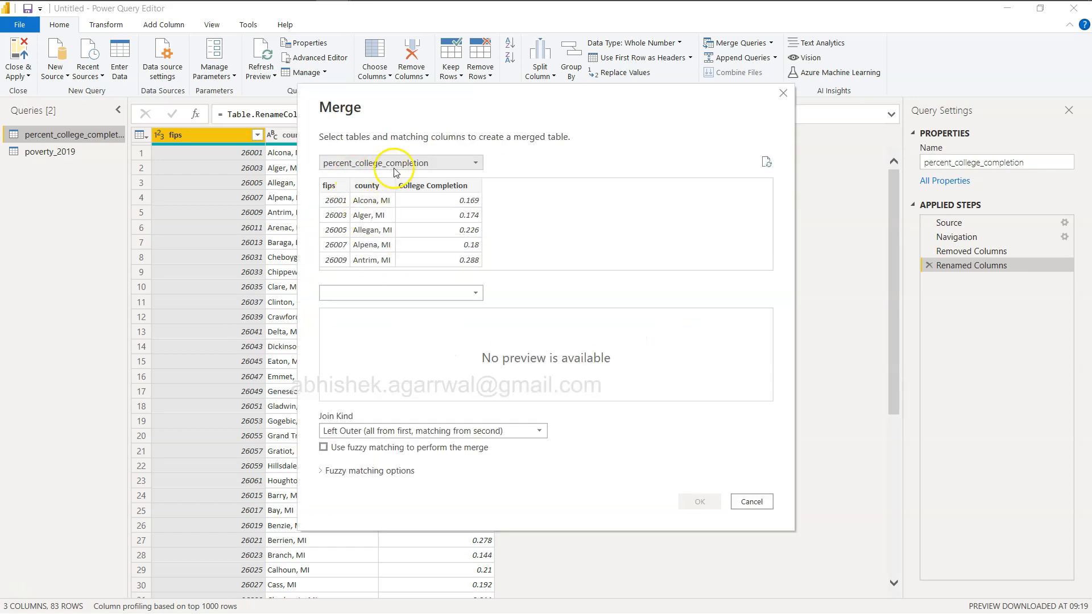
left_click(328, 189)
left_click(372, 293)
left_click(372, 323)
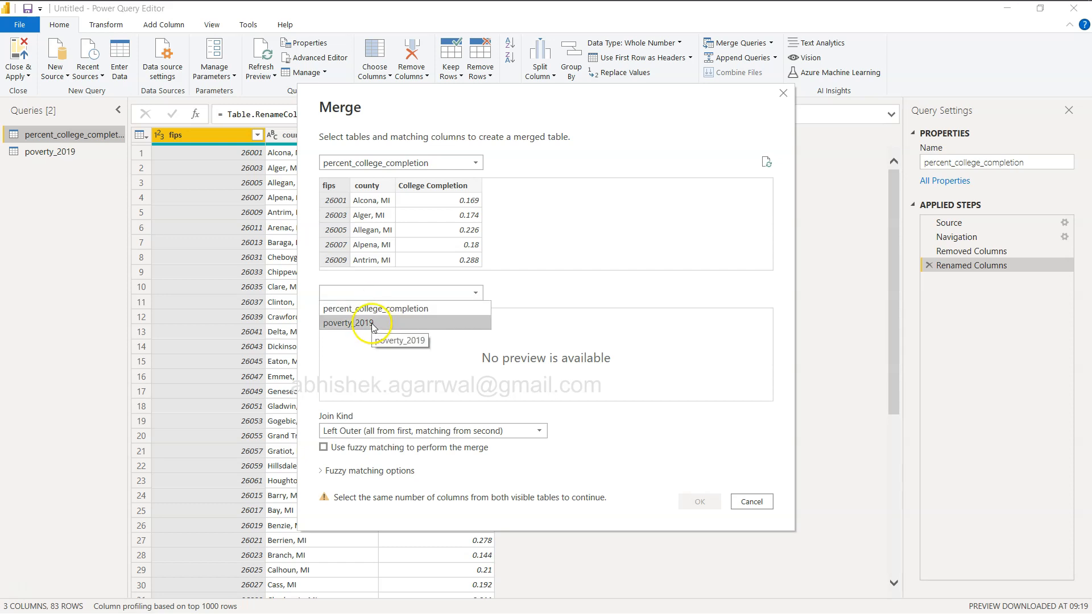
left_click(332, 318)
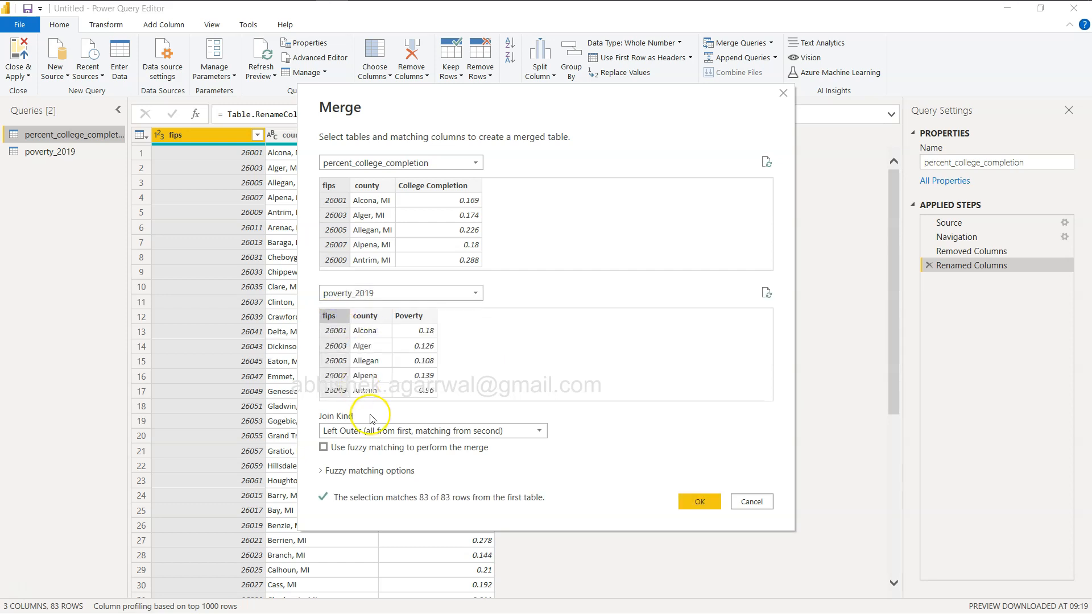
left_click(374, 430)
left_click(372, 489)
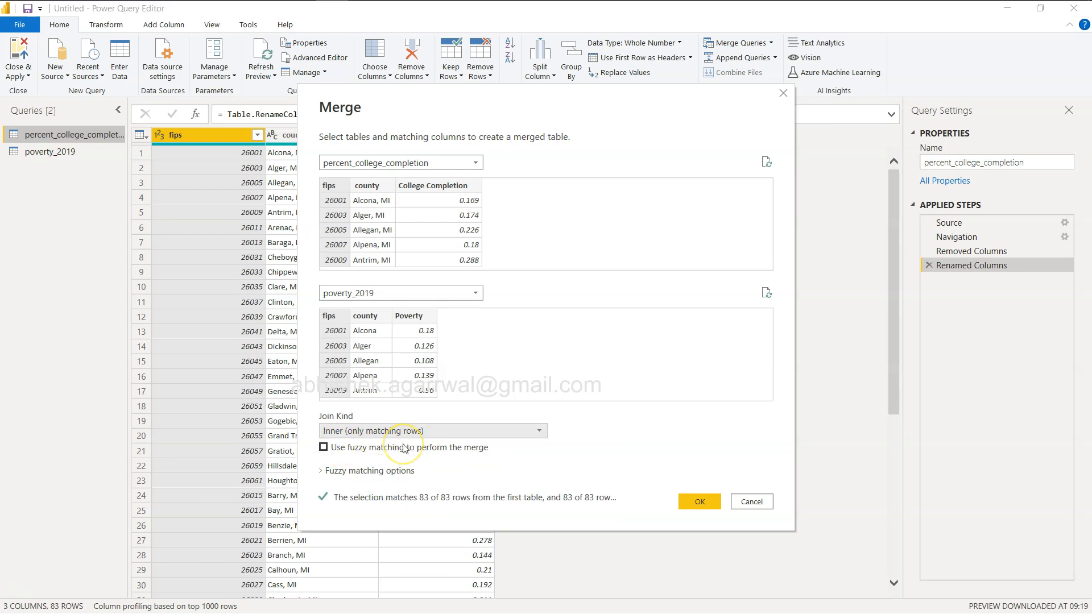
left_click(700, 502)
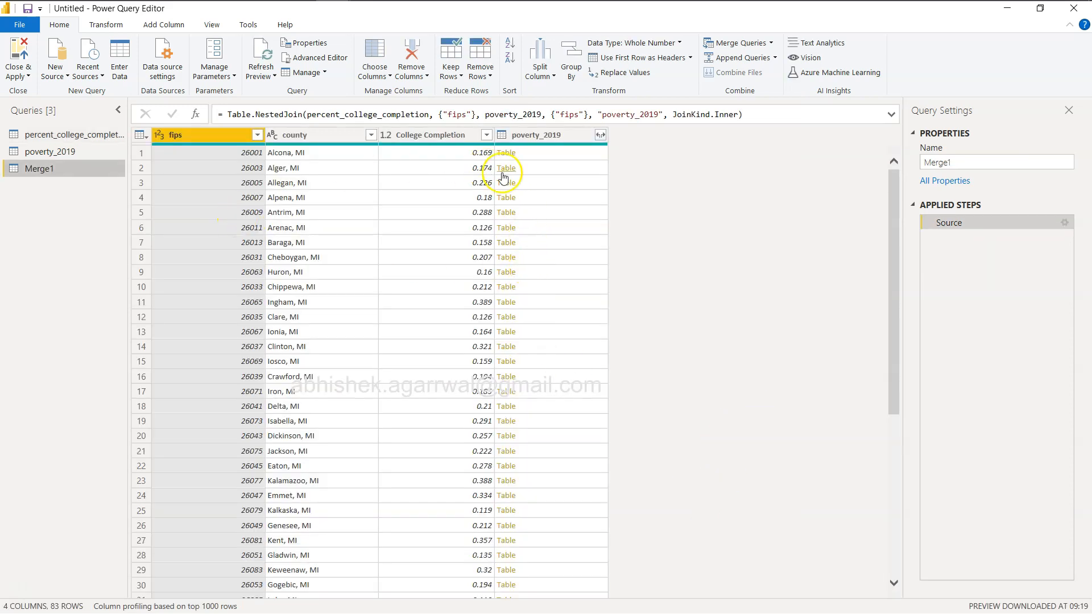
- Expand only Poverty from the merged poverty_2019 column, keeping the original name as prefix, and apply the queries to the report
left_click(600, 136)
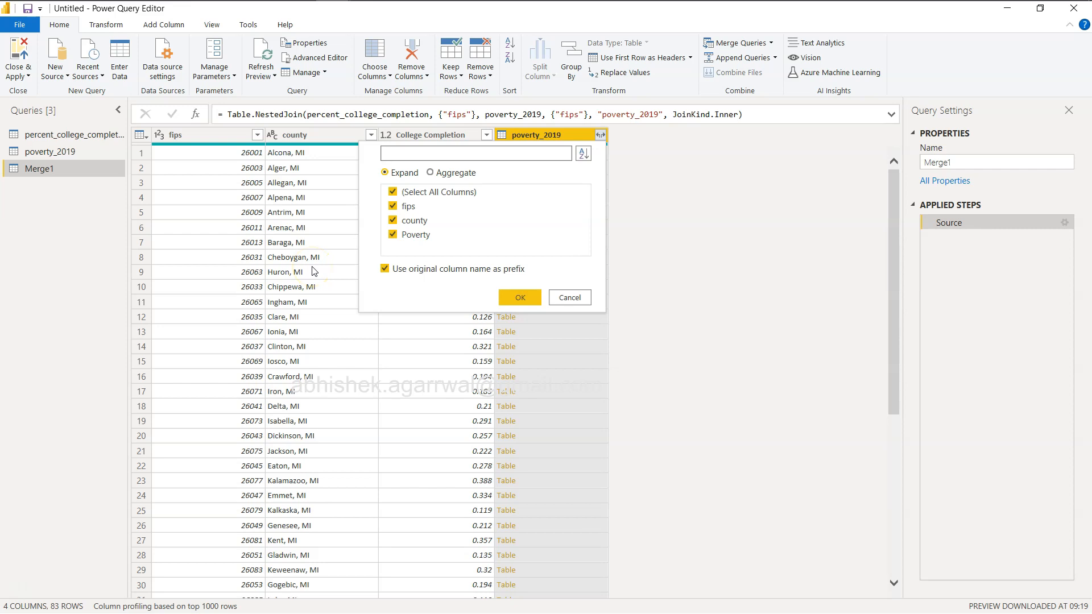
left_click(393, 208)
left_click(393, 221)
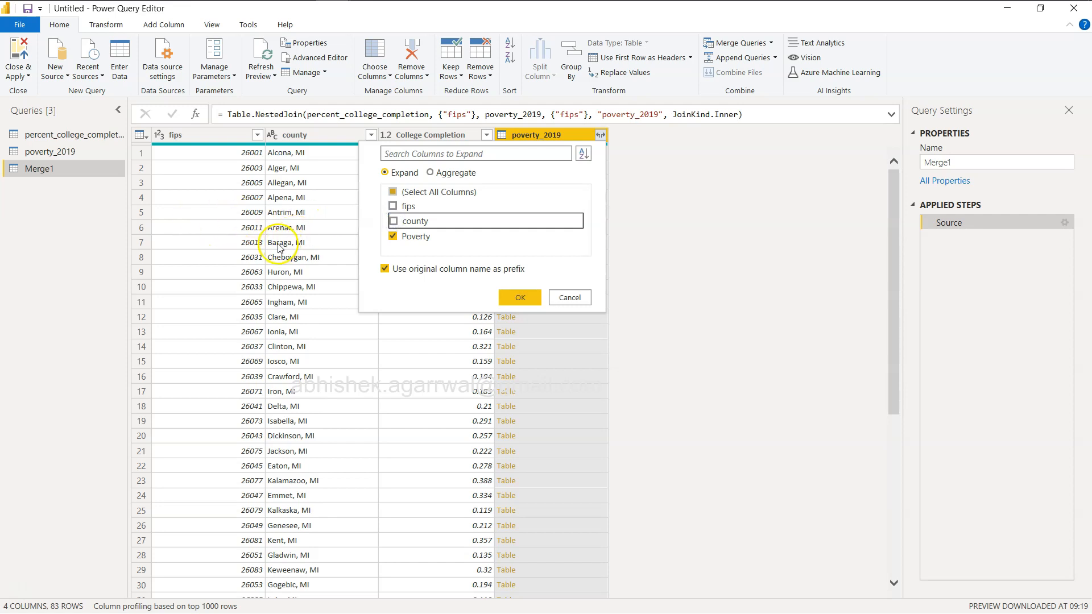
left_click(526, 300)
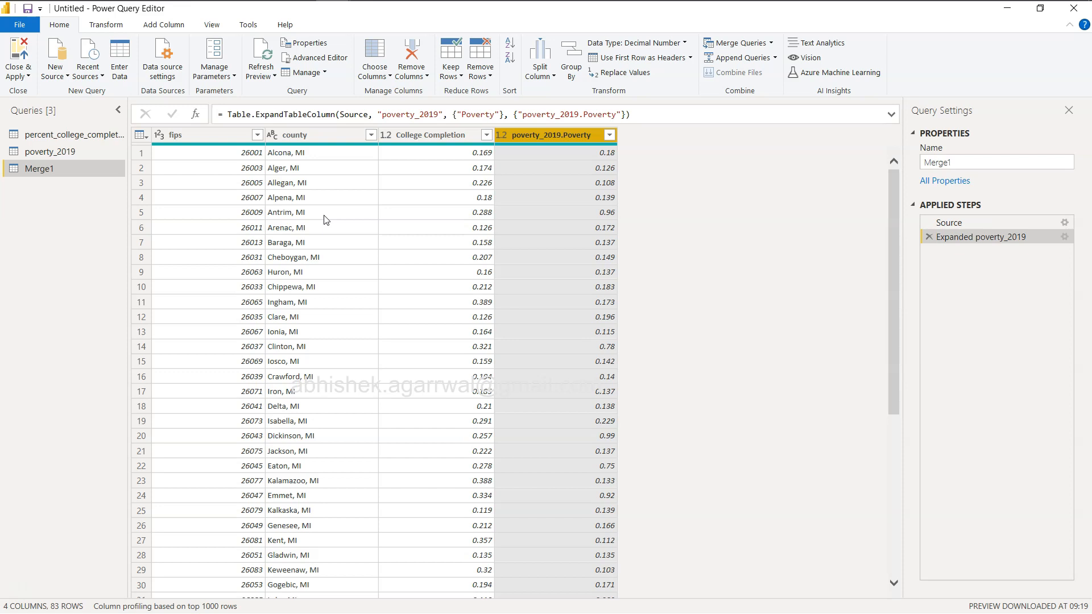
left_click(16, 57)
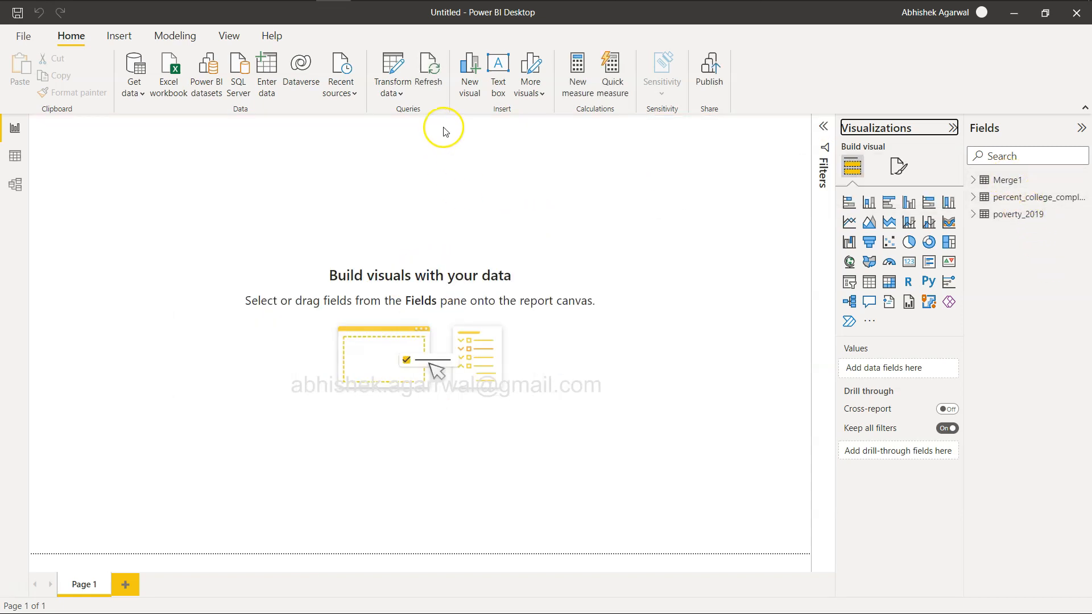
- Reopen the Power Query Editor and disable loading of the percent_college_completion and poverty_2019 queries
left_click(392, 64)
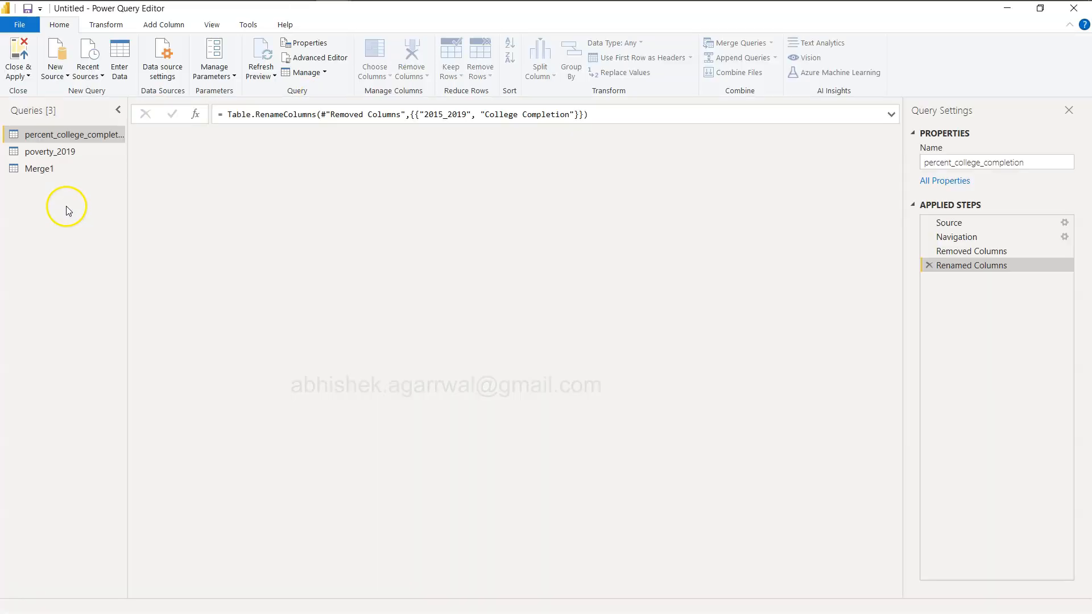
right_click(86, 138)
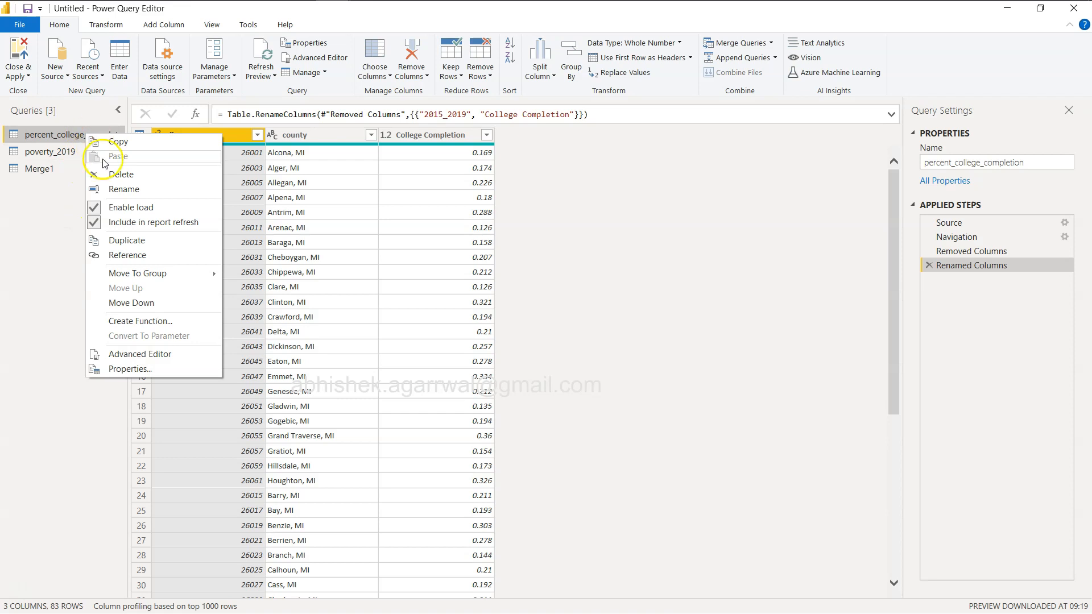
left_click(123, 208)
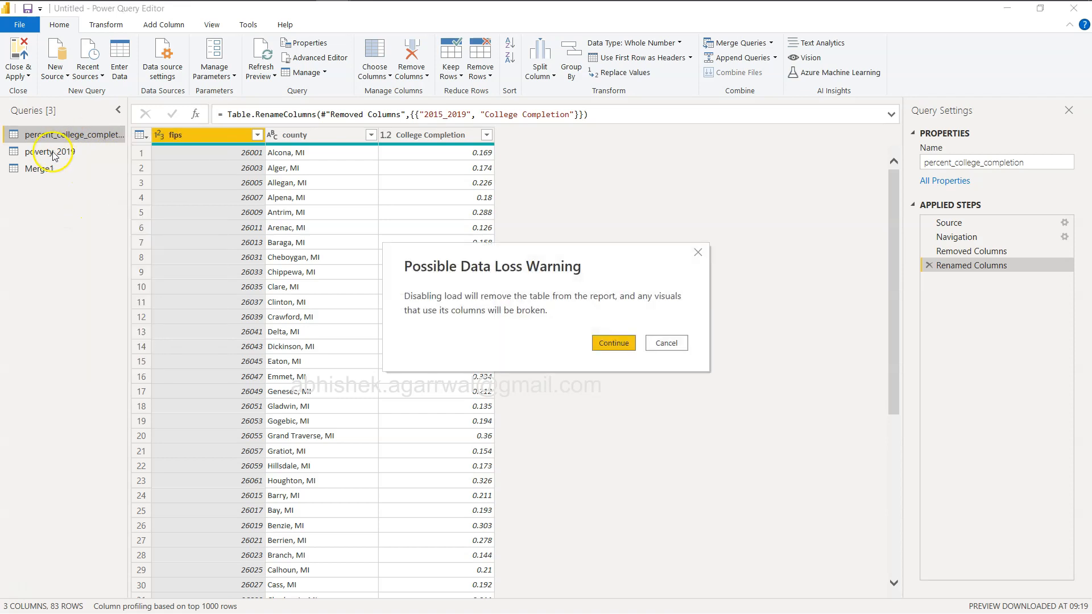
left_click(620, 345)
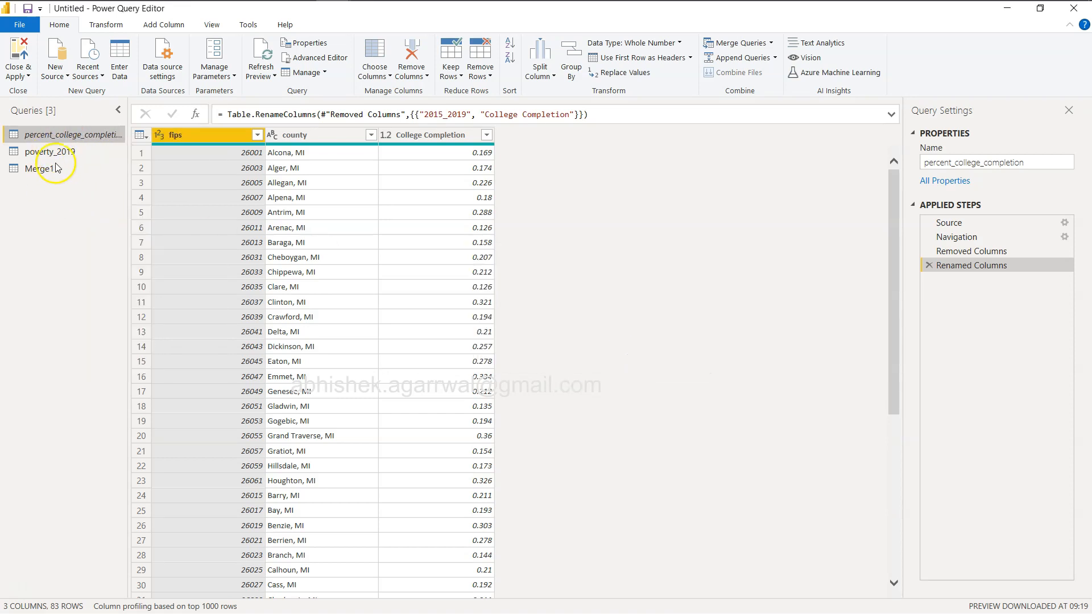
right_click(73, 151)
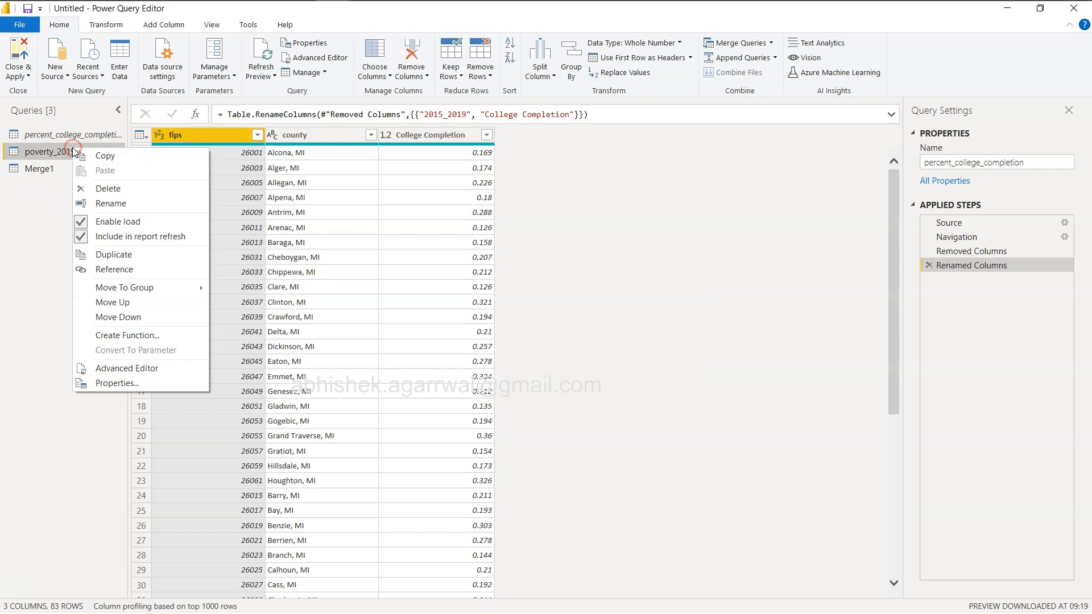
left_click(125, 222)
left_click(617, 343)
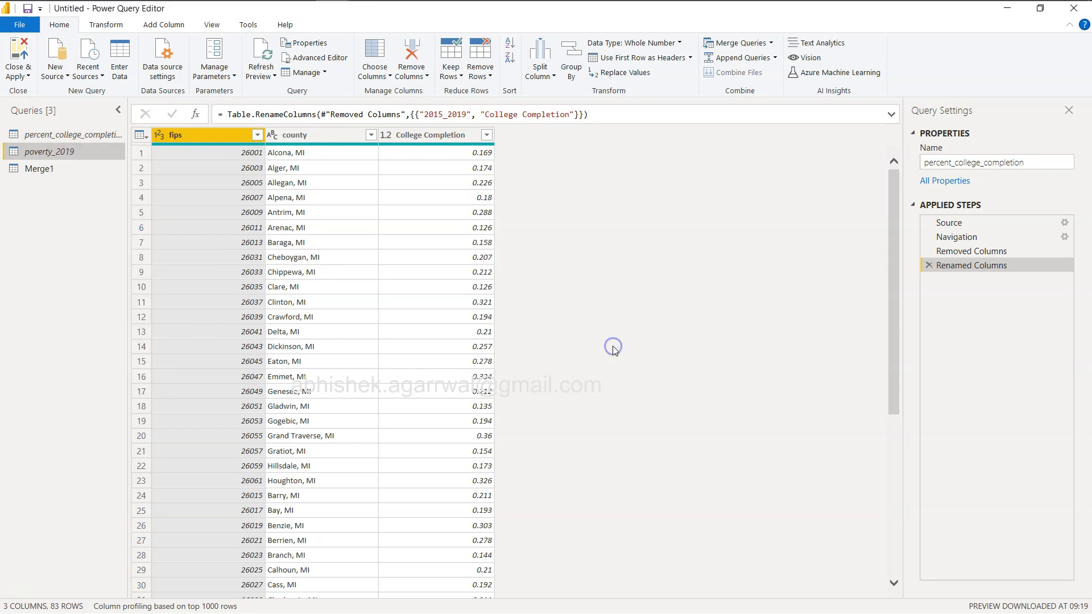
- Rename the Merge1 query as Poverty and College Completion Rate, apply the changes, and expand the table's field list in the report
left_click(36, 169)
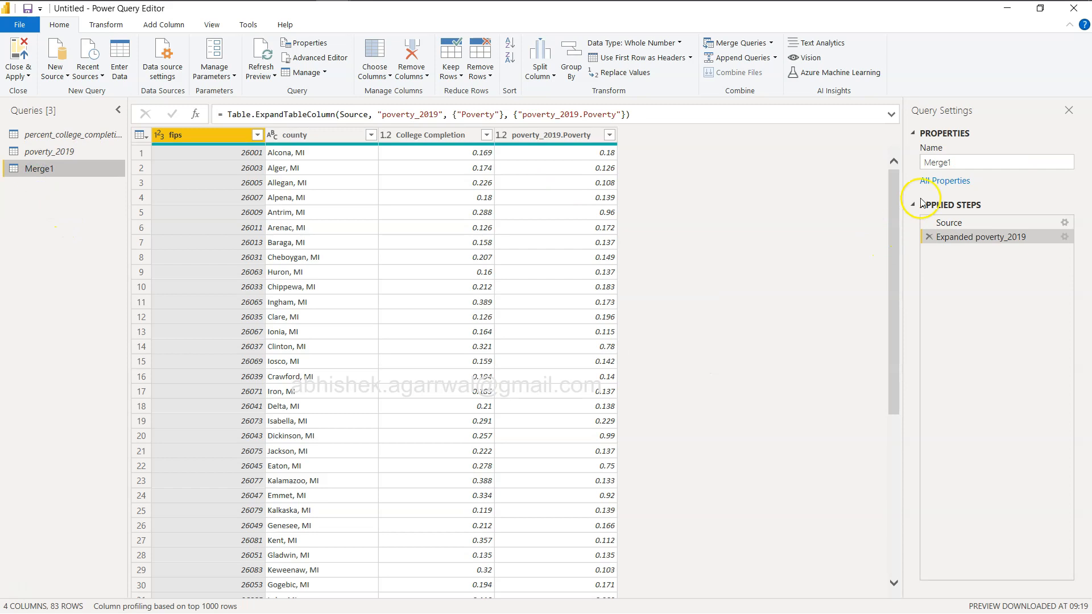
double_click(970, 163)
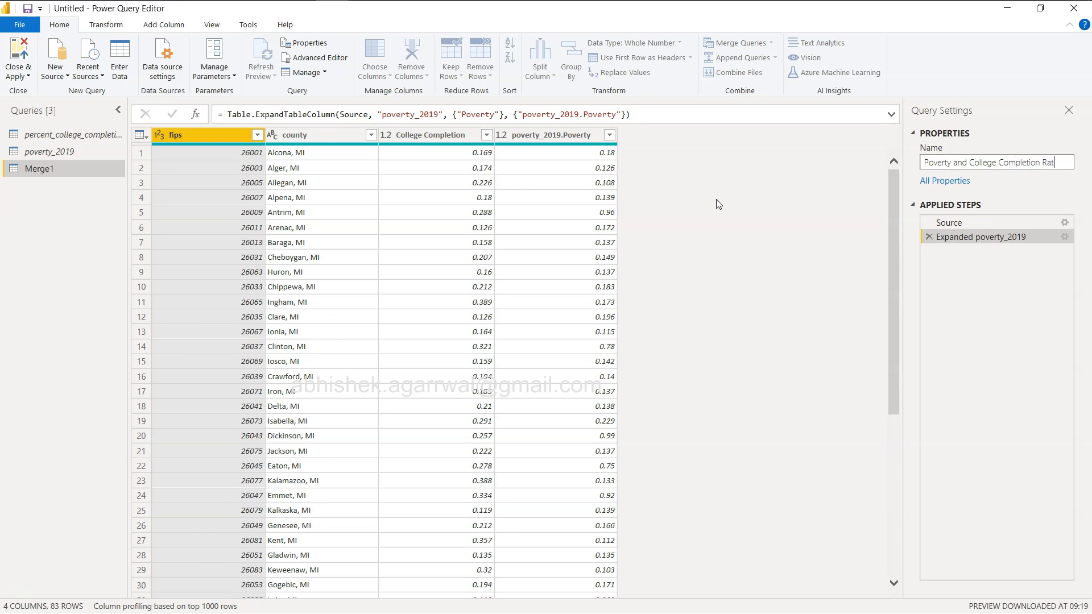
key("Return")
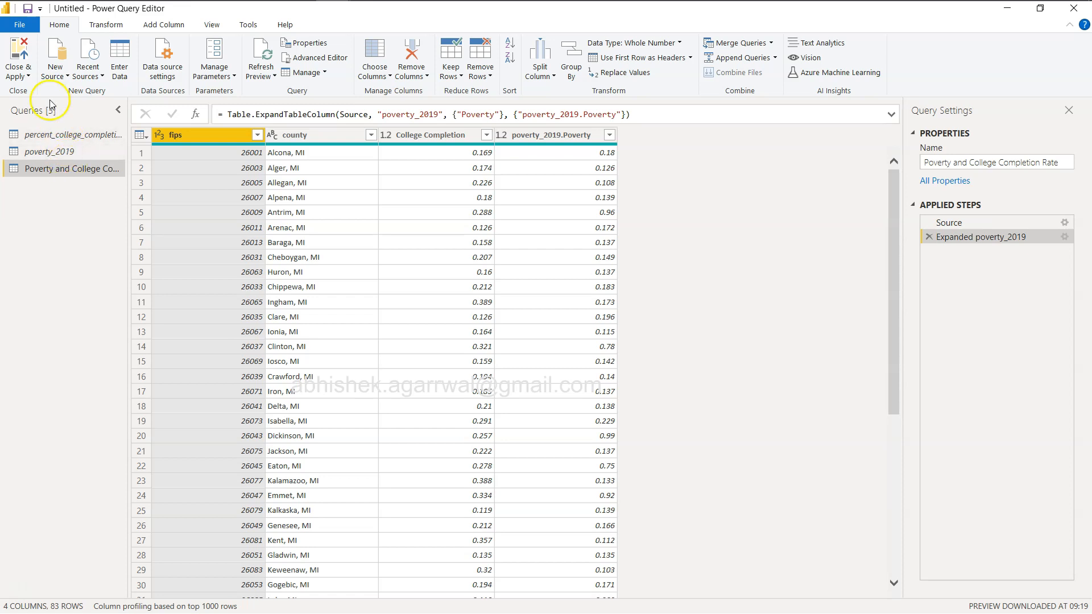
left_click(16, 48)
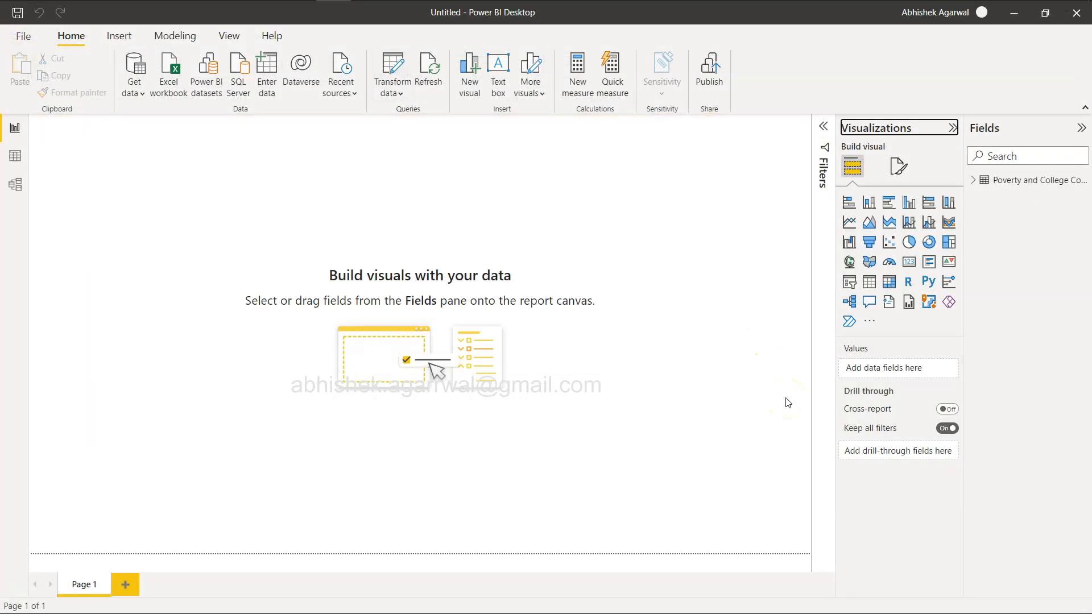
left_click(974, 180)
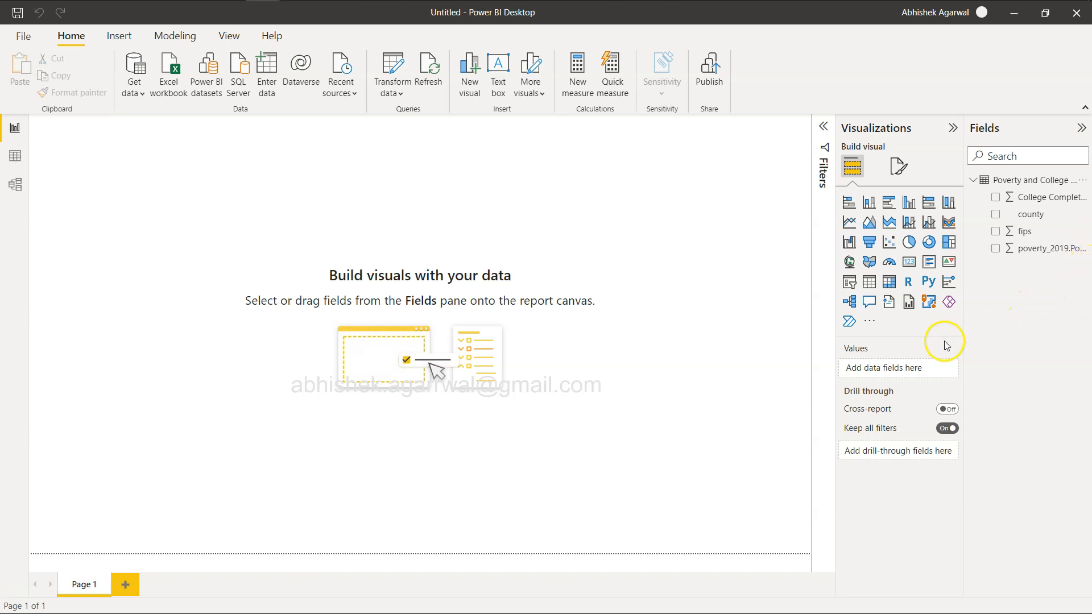
- Check in the global security options whether ArcGIS for Power BI is enabled, and leave the options unchanged
left_click(925, 309)
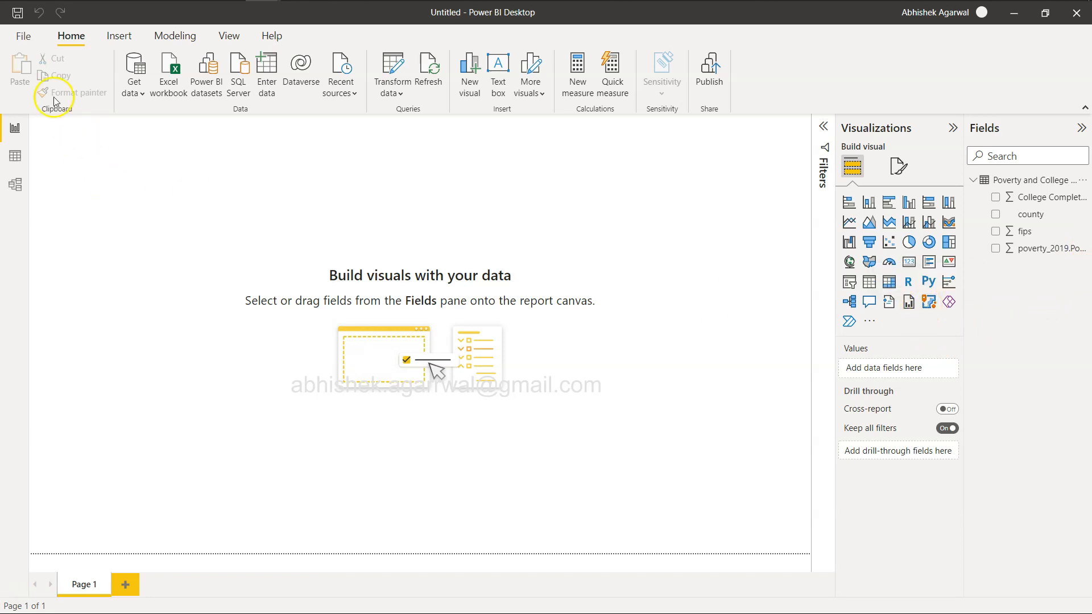
left_click(23, 40)
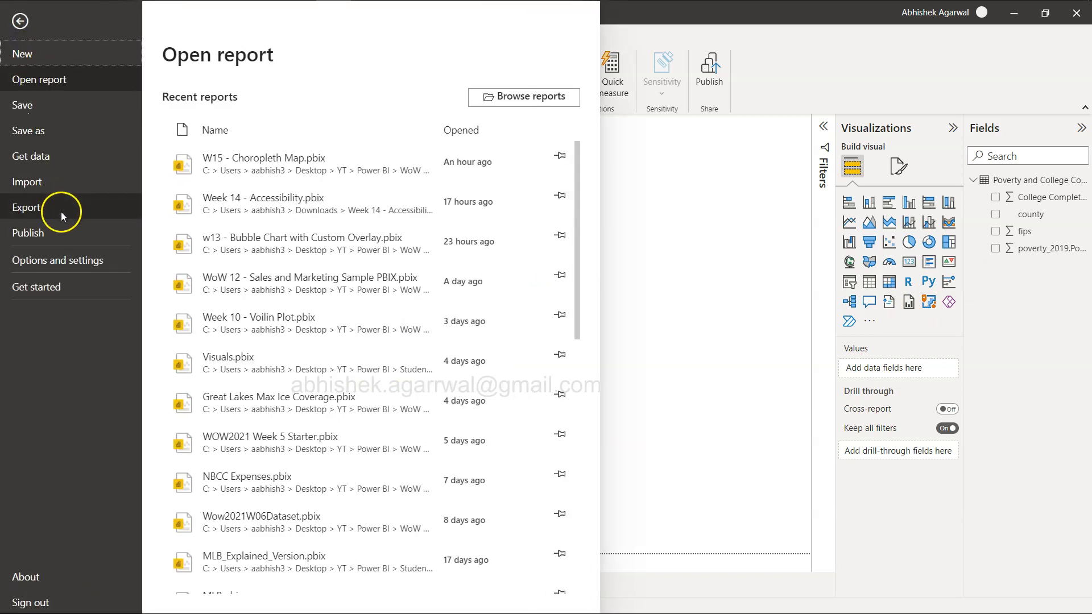
left_click(74, 261)
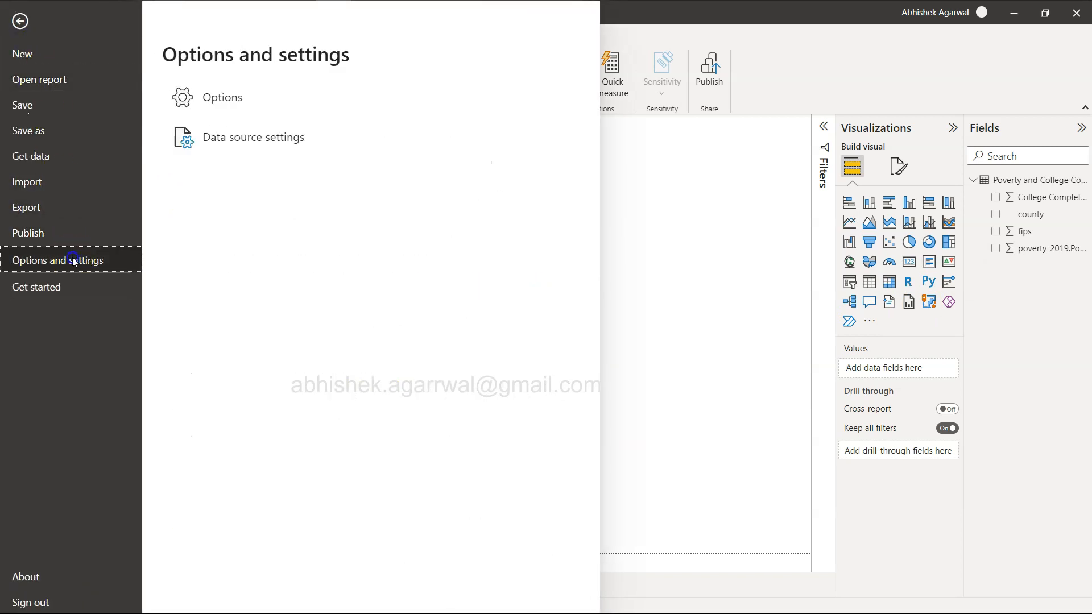
left_click(181, 97)
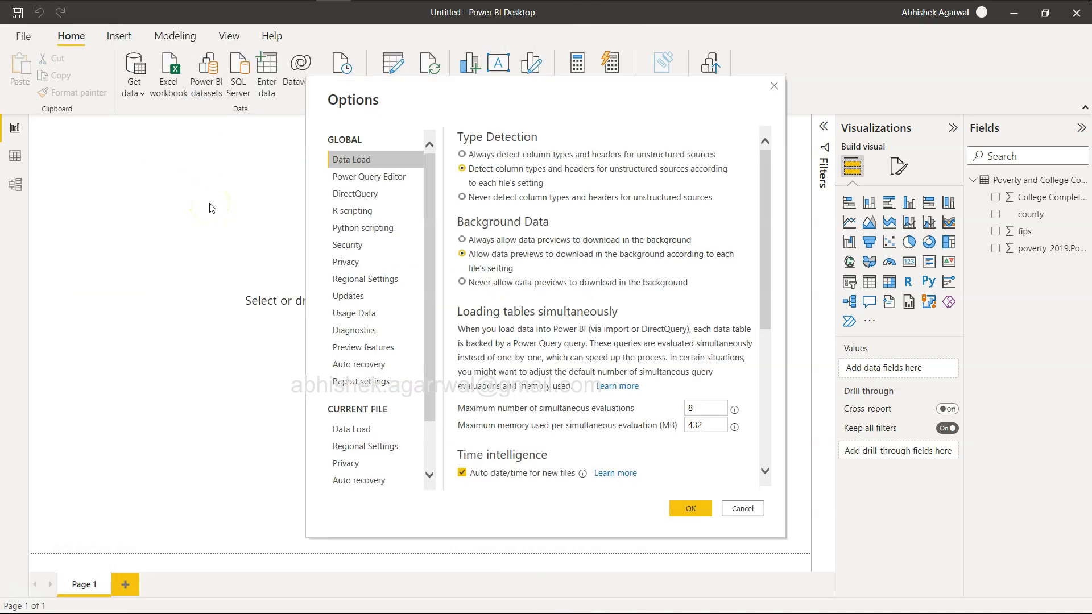
left_click(347, 244)
scroll(541, 316, "down", 3)
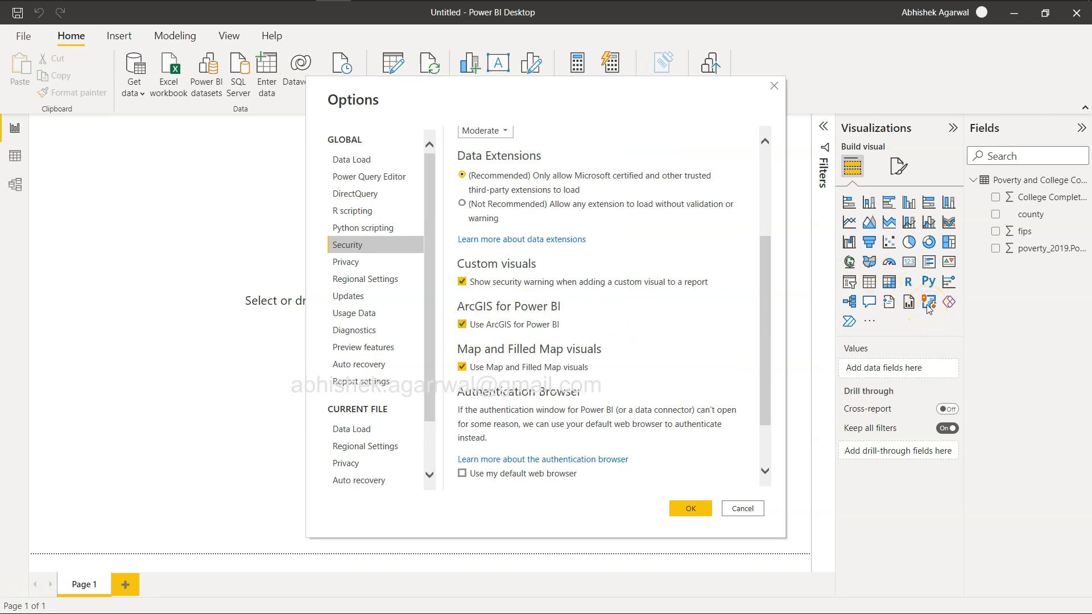
left_click(774, 85)
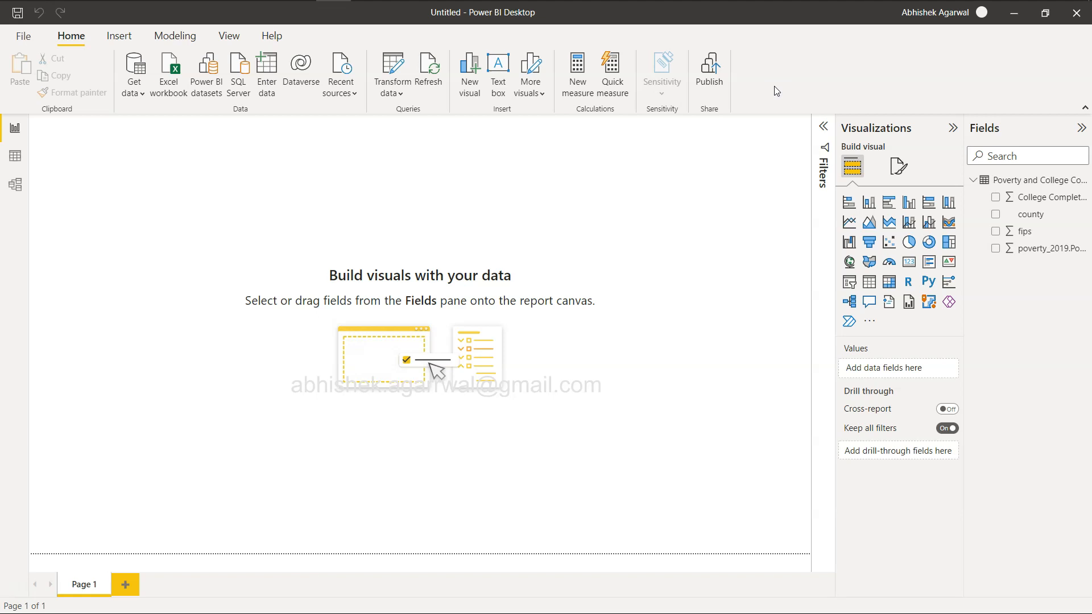
- Add an ArcGIS Maps visual, enlarge it to fill the whole report page, and collapse the Filters pane
left_click(929, 302)
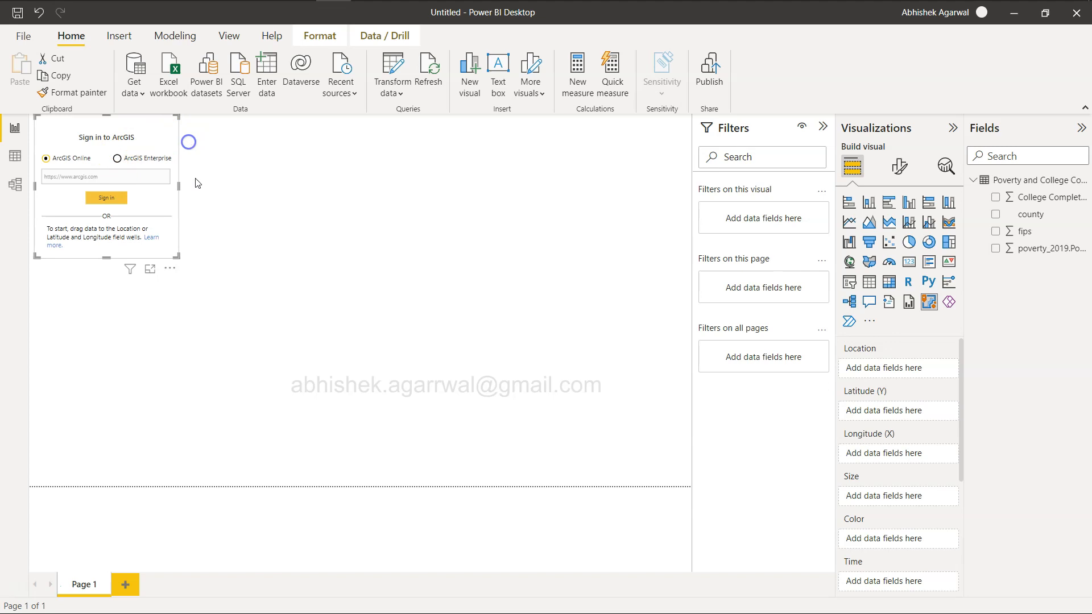
left_click_drag(176, 255, 763, 520)
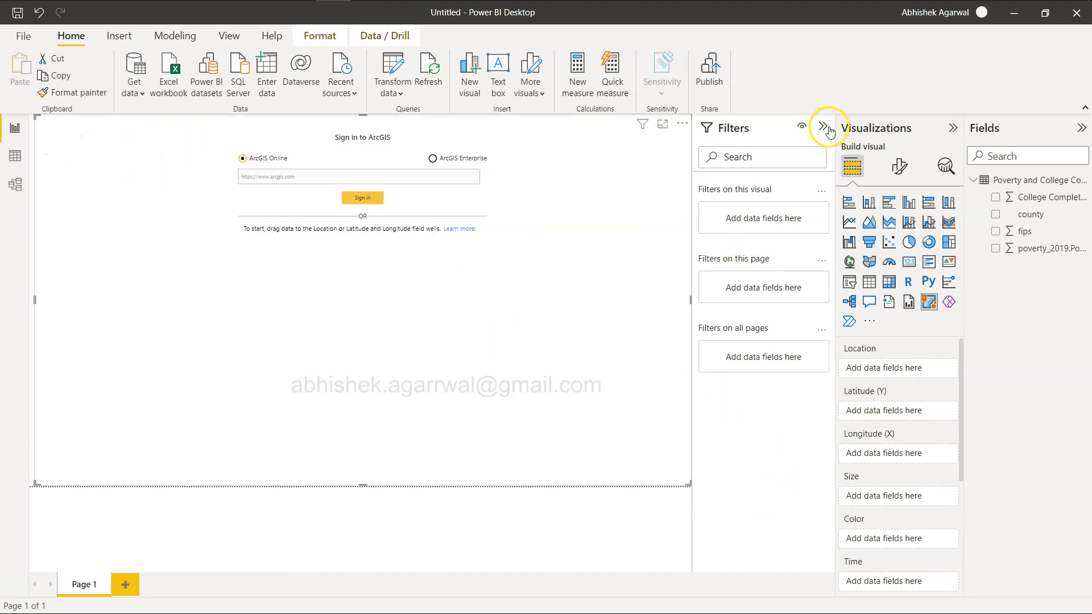
left_click(823, 126)
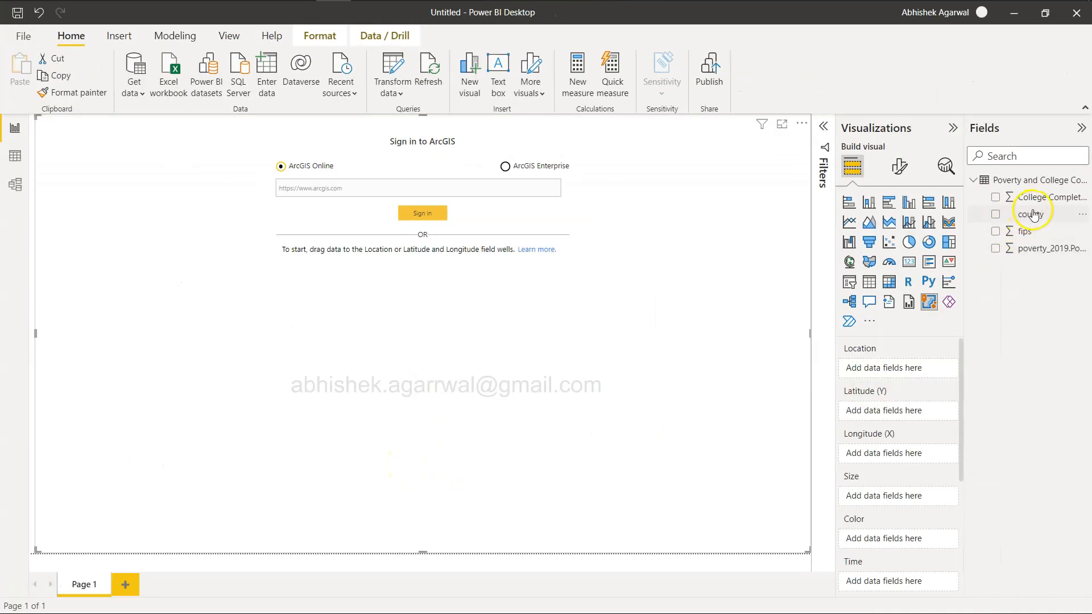
- Assign the county field as the ArcGIS map's Location
left_click_drag(1039, 219, 897, 377)
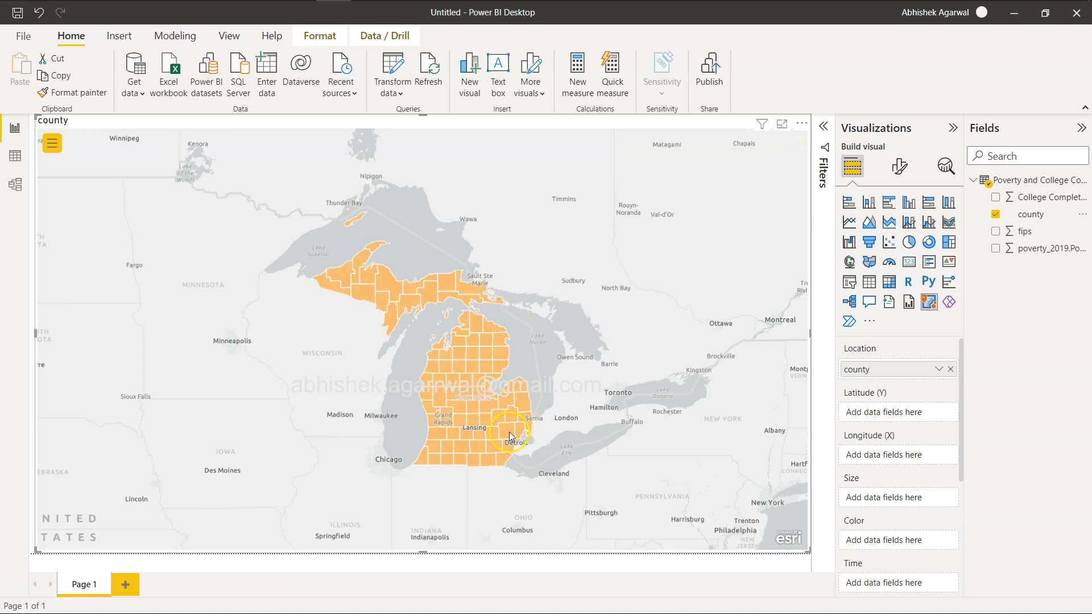
left_click(483, 371)
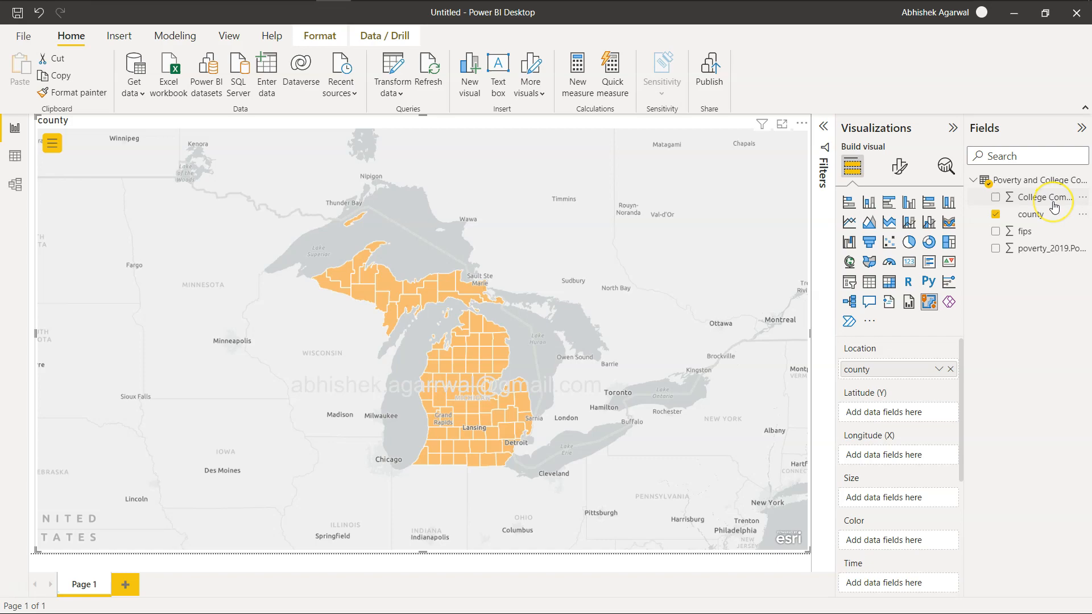
- Switch to the browser, read the challenge's instructions on adding bins for In Poverty and Completed College, and return to Power BI Desktop
key("alt+Tab")
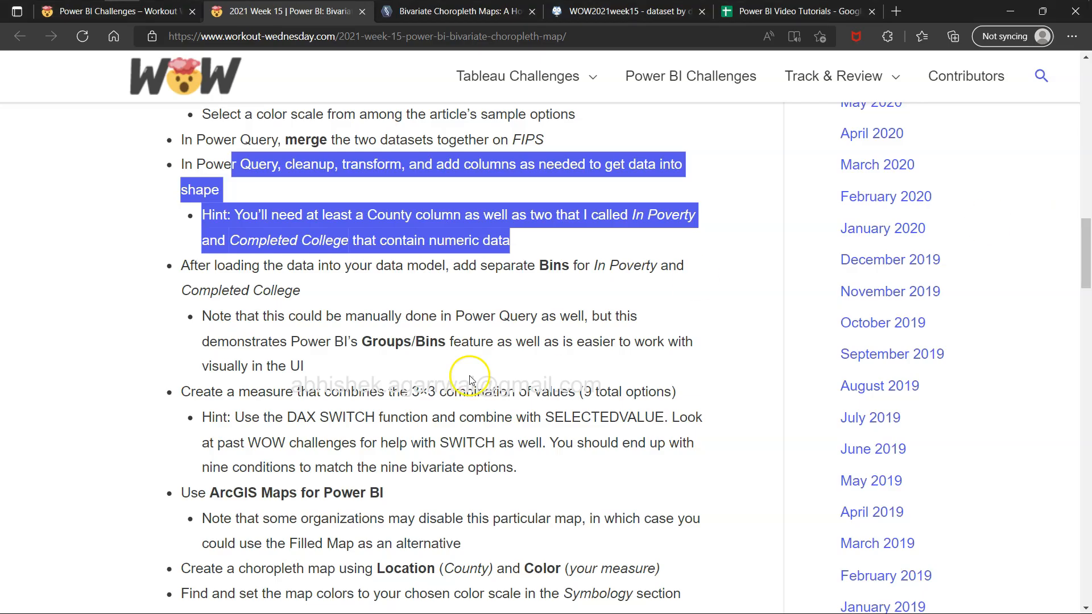
left_click(366, 363)
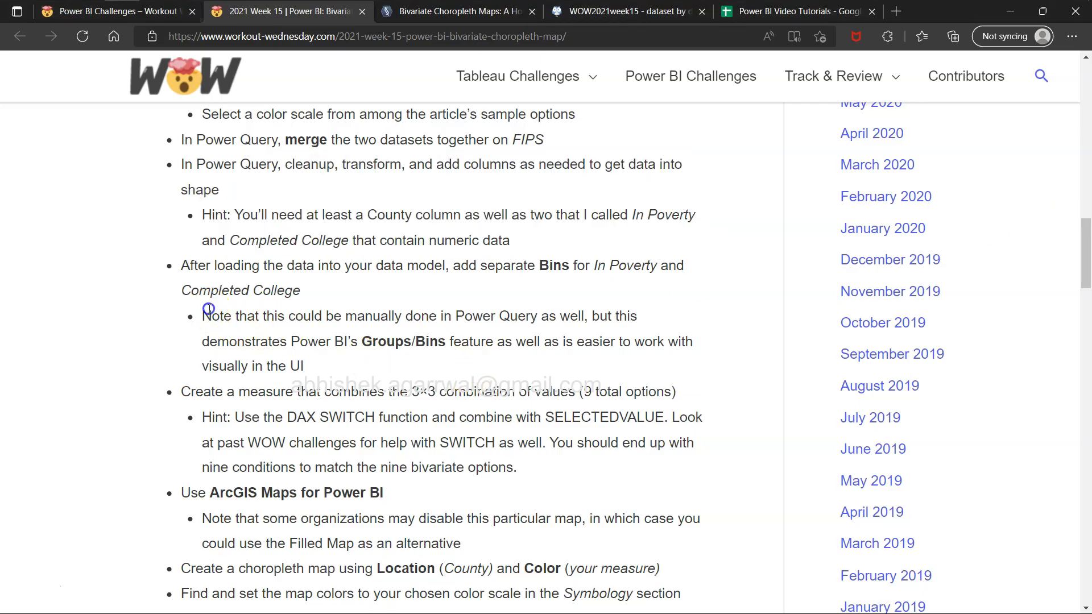
left_click_drag(211, 316, 335, 368)
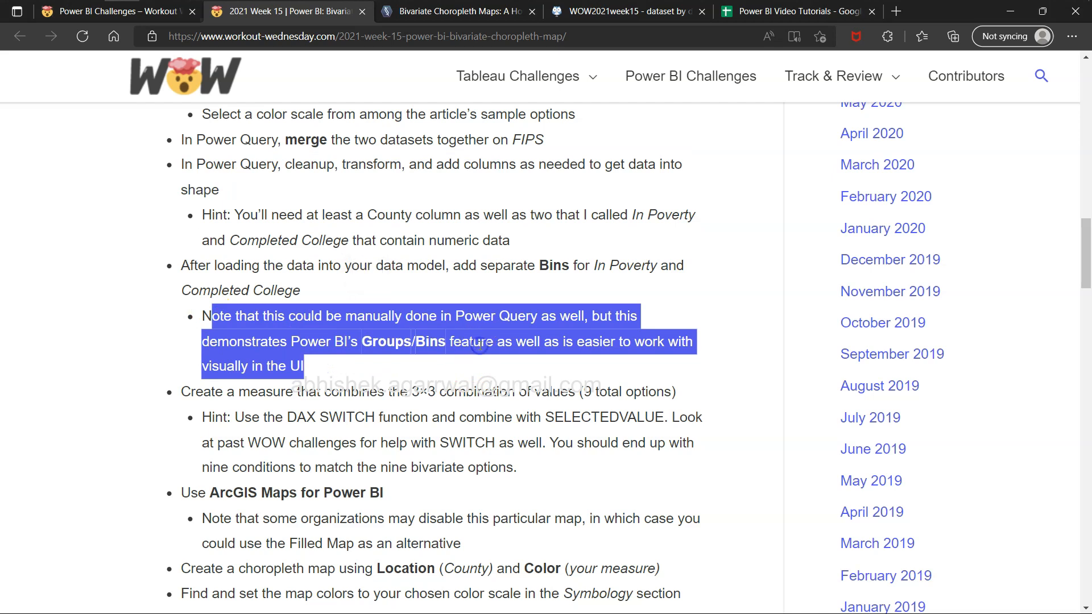
left_click(447, 344)
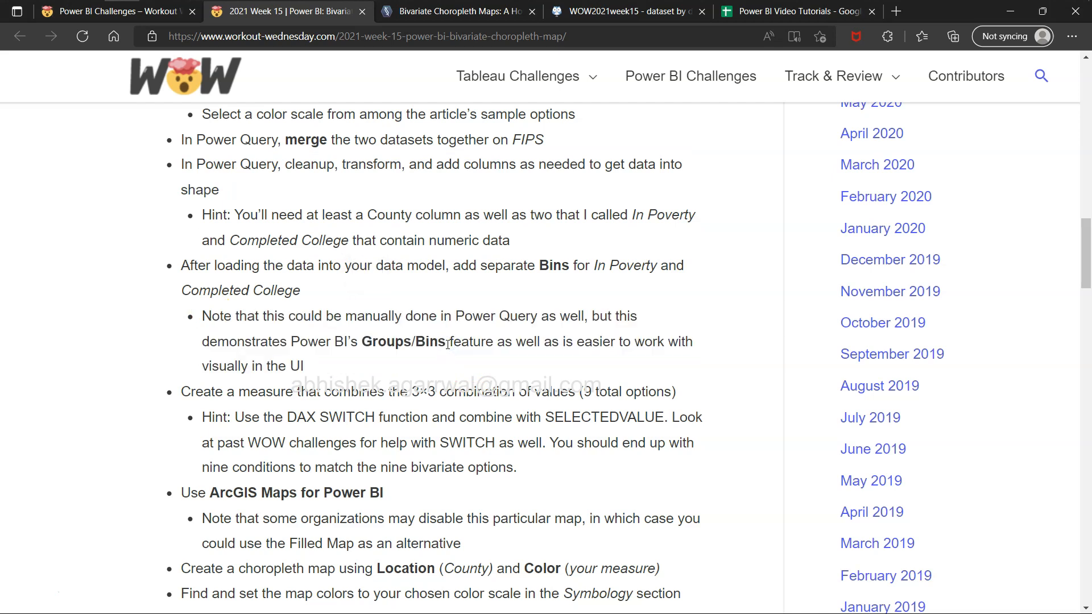
key("alt+Tab")
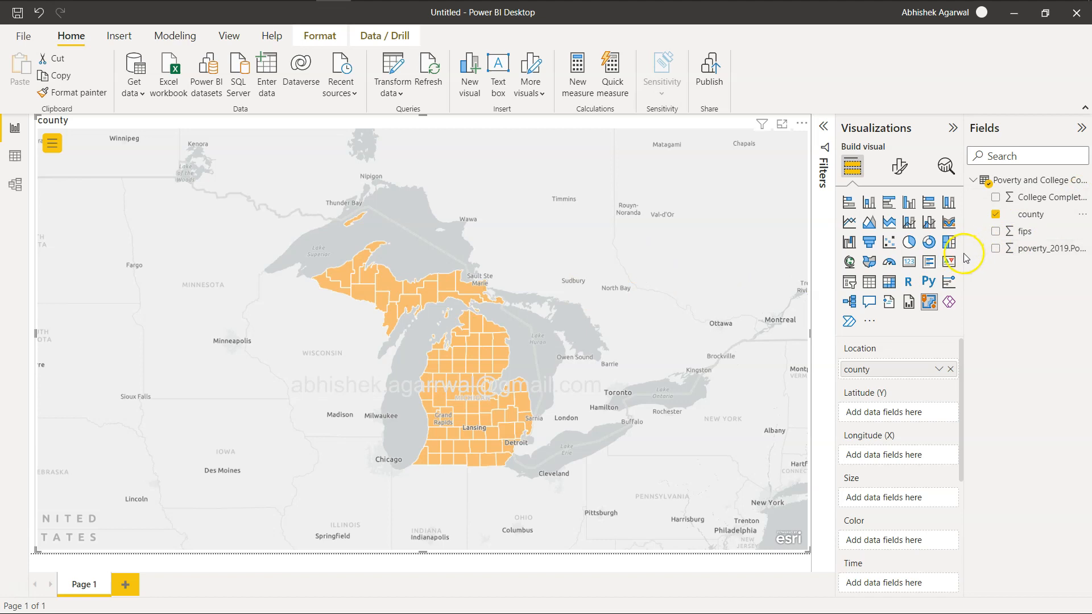
- Widen the Fields pane and create a group on College Completion that splits it by number of bins, with a bin count of 3
left_click_drag(965, 257, 856, 296)
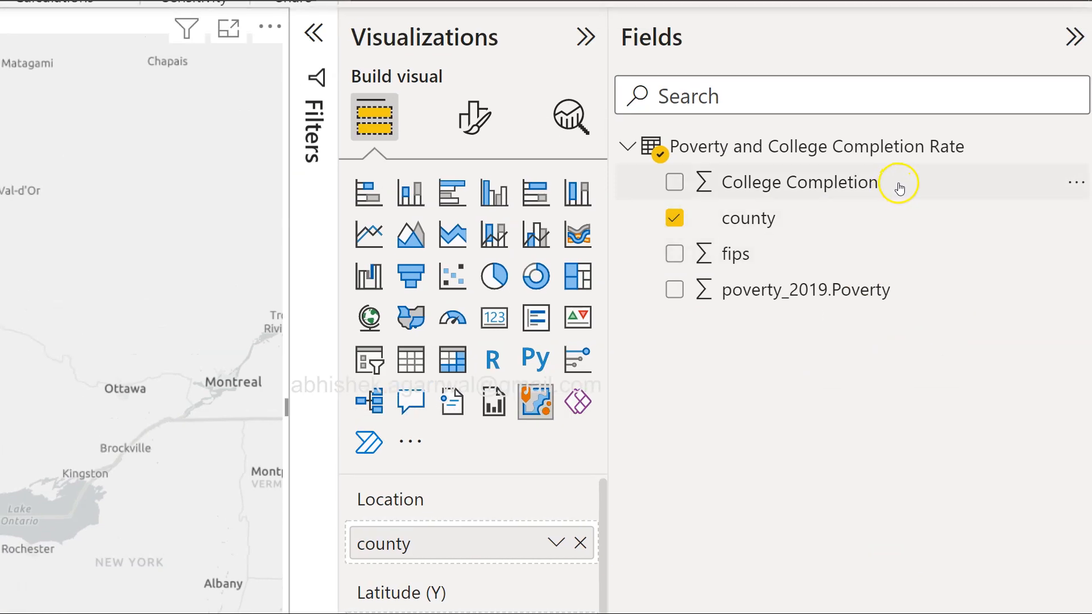
left_click(1075, 182)
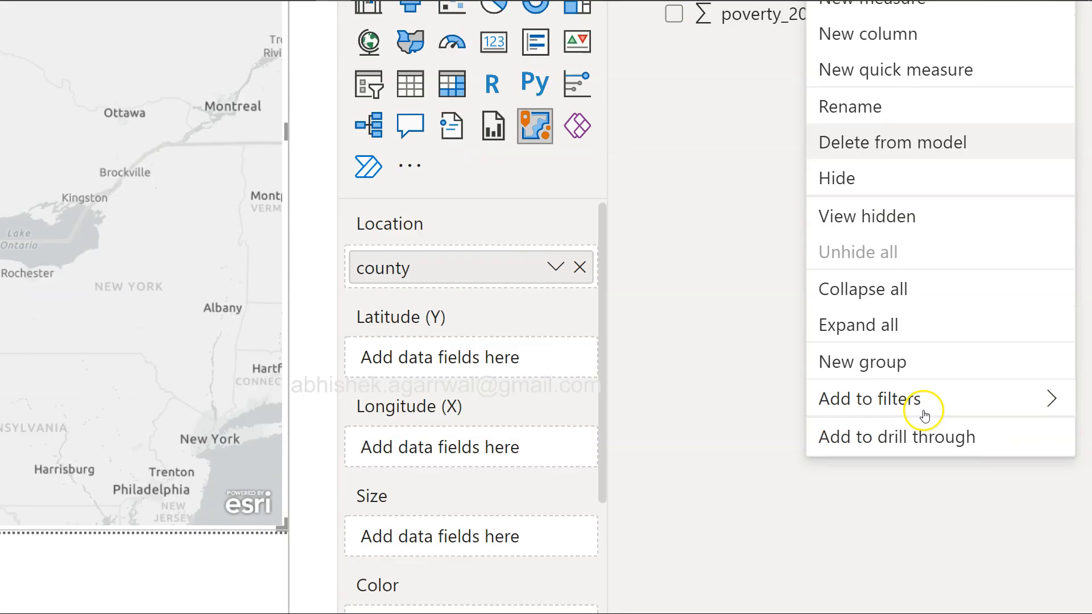
left_click(893, 368)
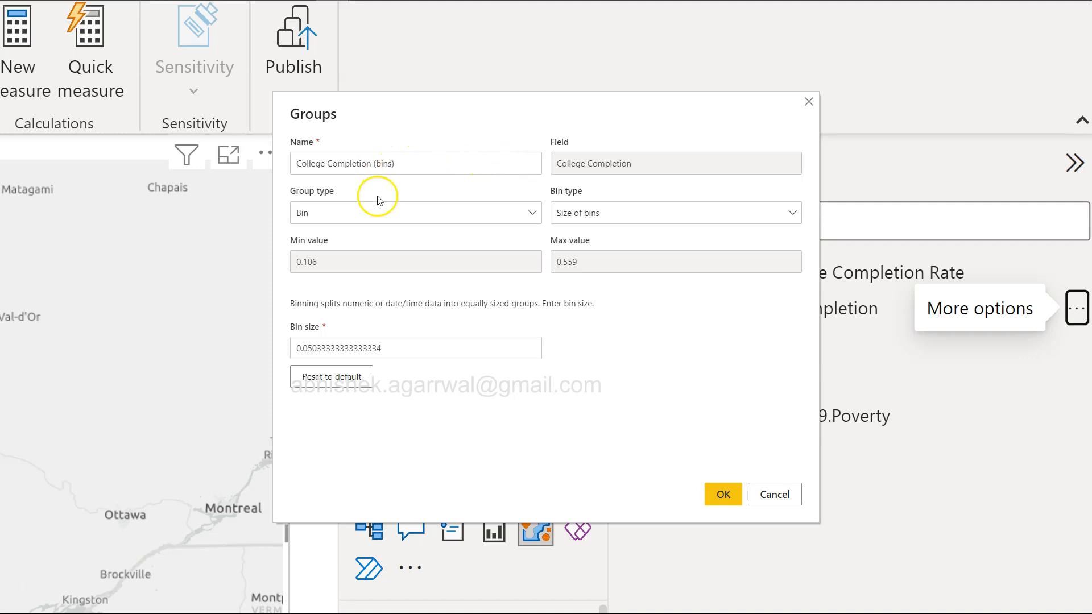
left_click(614, 218)
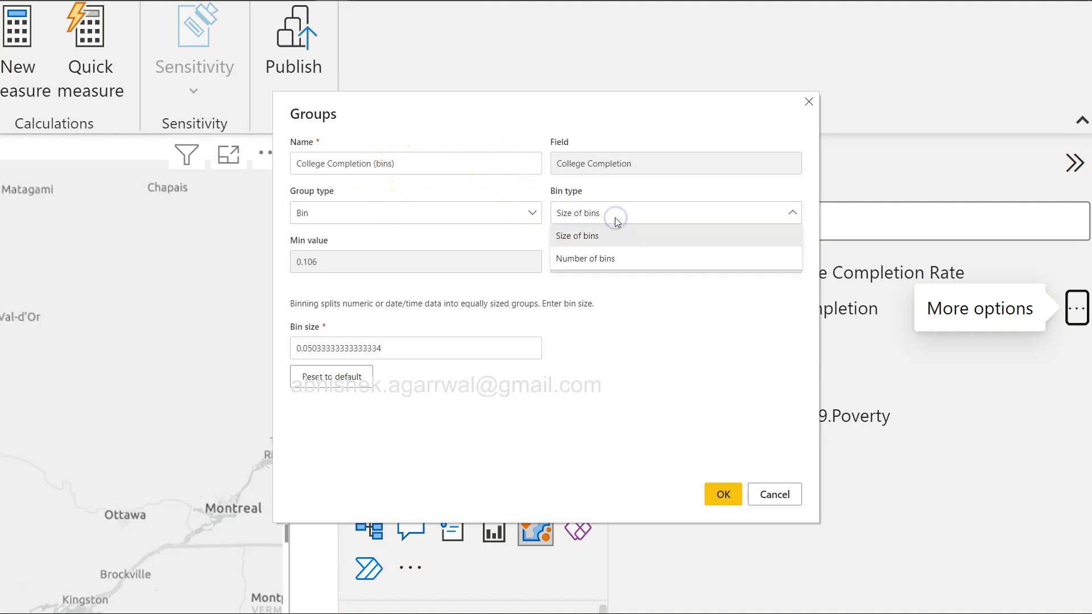
left_click(604, 260)
left_click(339, 350)
key("BackSpace")
type("3")
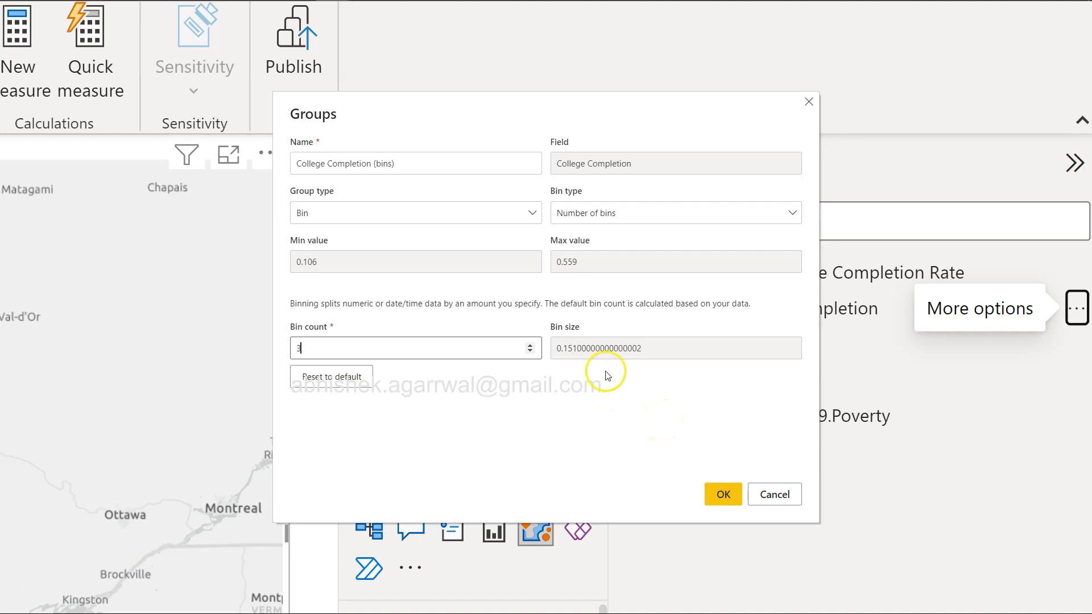
left_click(725, 499)
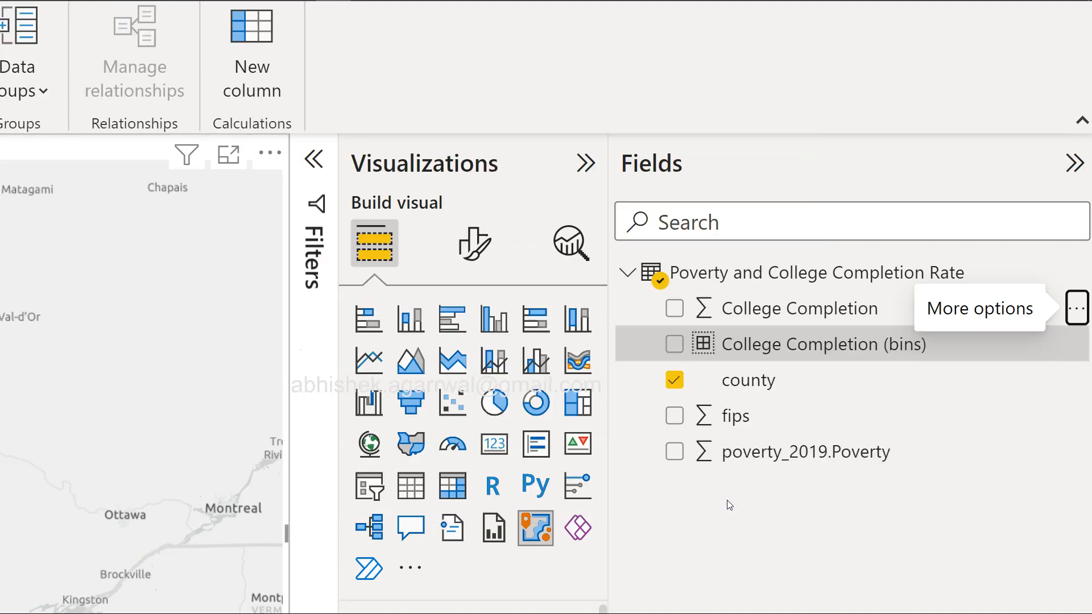
- Set up a new group on poverty_2019.Poverty with the bin type Number of bins and a bin count of 3
left_click(808, 427)
left_click(802, 455)
left_click(1075, 451)
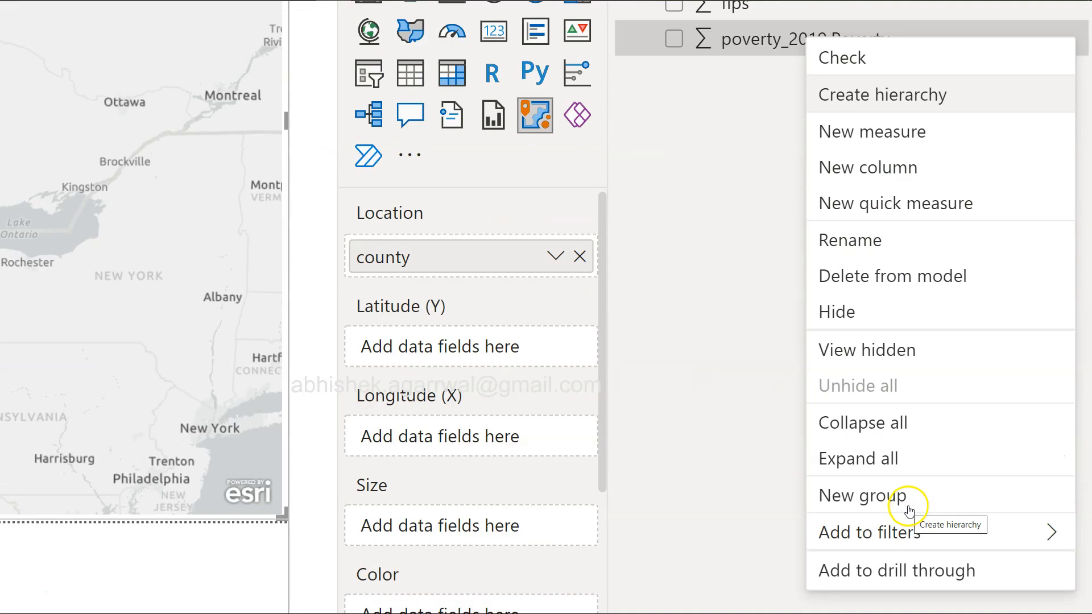
left_click(905, 498)
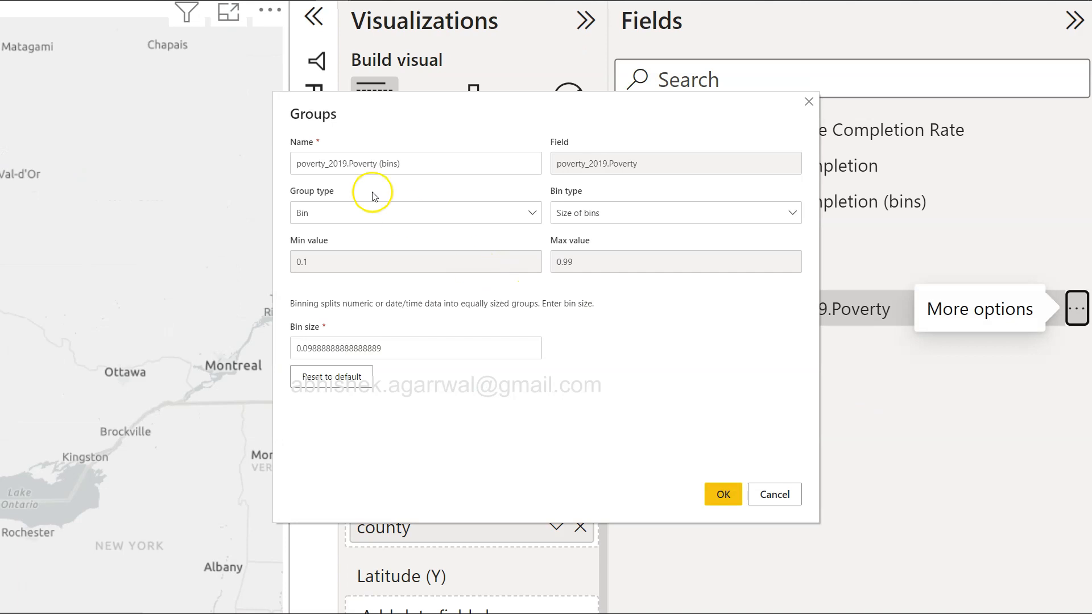
left_click(573, 215)
left_click(585, 261)
left_click(356, 350)
key("BackSpace")
type("3")
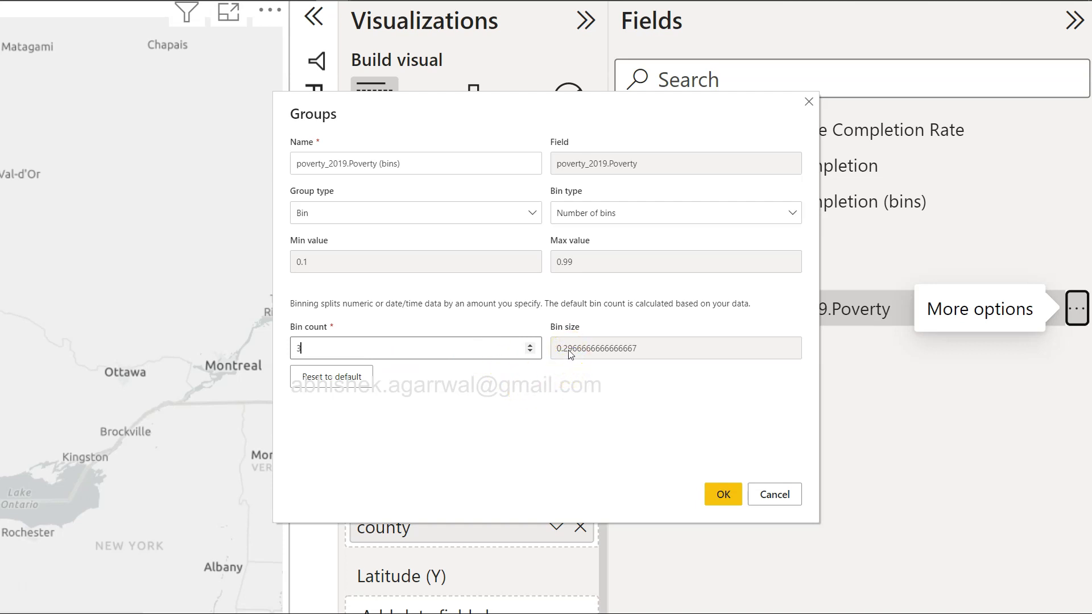
- Open Notepad and move its window so the Poverty group's bin settings remain readable
key("super+r")
type("note")
key("Return")
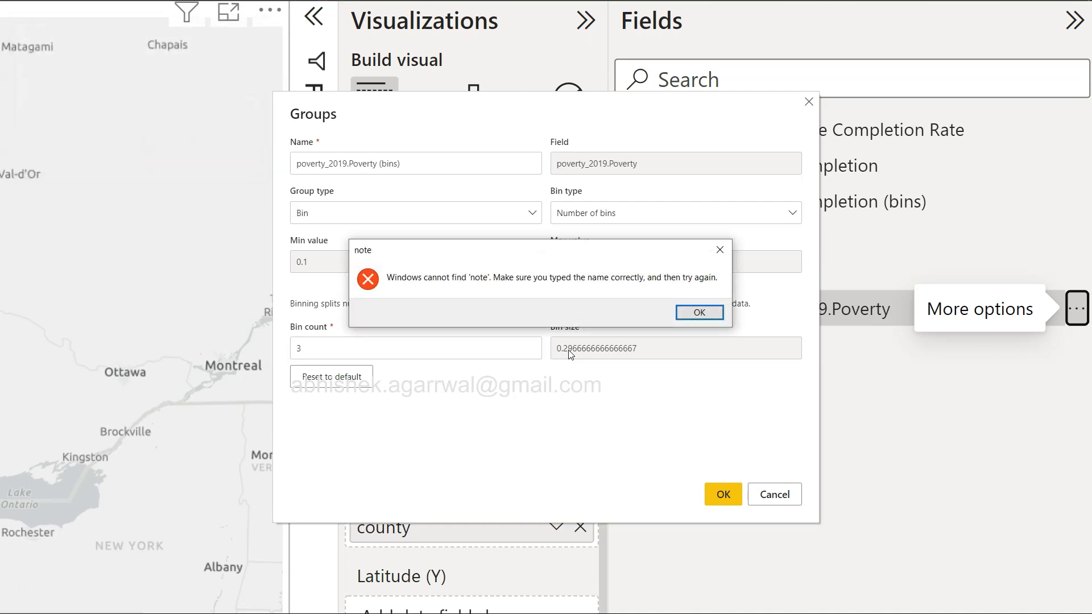
key("Return")
type("note")
key("Down")
key("Return")
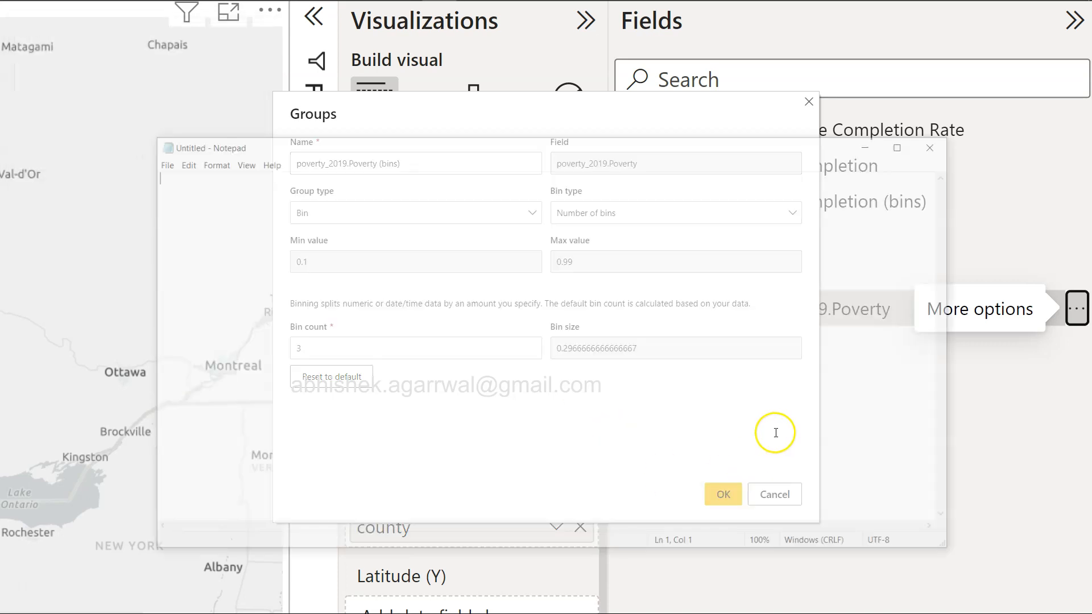
left_click_drag(415, 146, 522, 379)
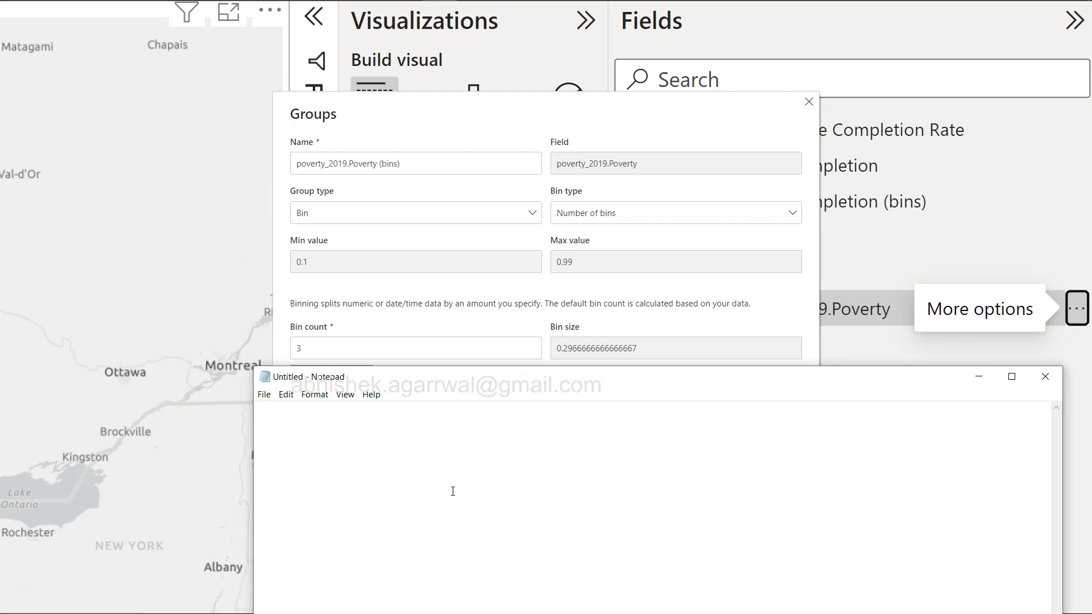
- Note the thresholds in Notepad as "Poverty = .1 <= .29 <= .99" and, on a second line, "College = .15"
type("Pvo")
type("verty ")
type(" = .1")
type(" <= .29")
type(" <=")
type(" .99")
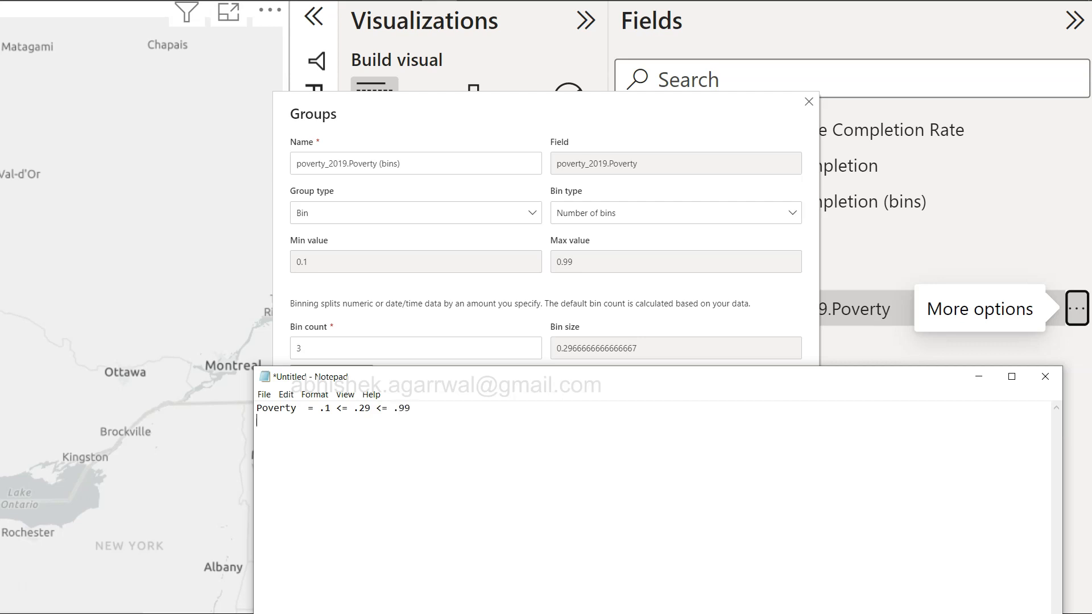
key("Return")
type("College = .15")
- Move the Notepad window aside, return to the Groups dialog and create the Poverty bins
left_click_drag(434, 380, 176, 87)
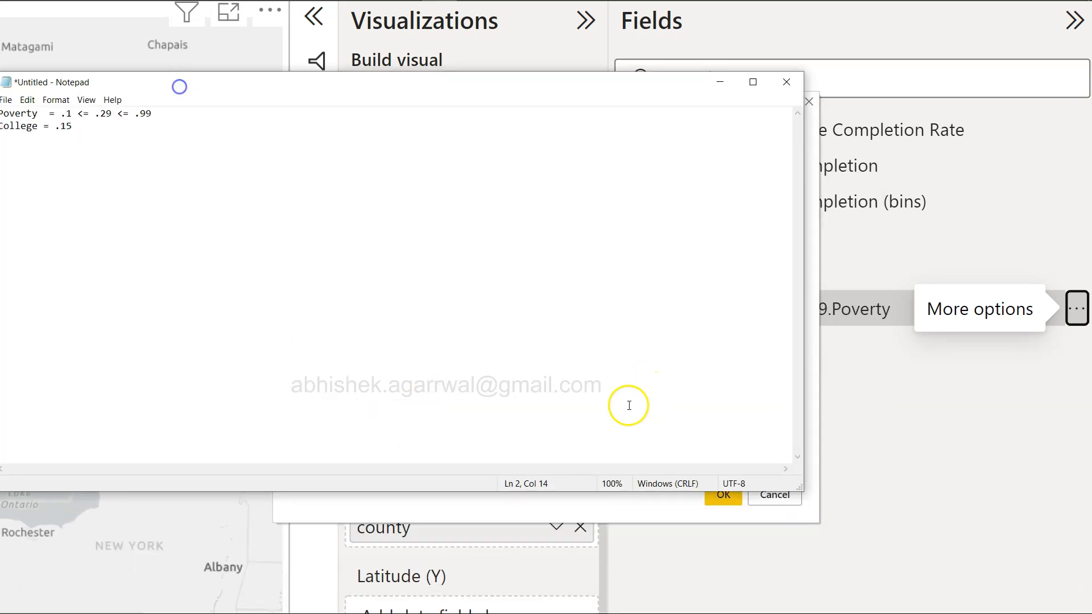
left_click(810, 349)
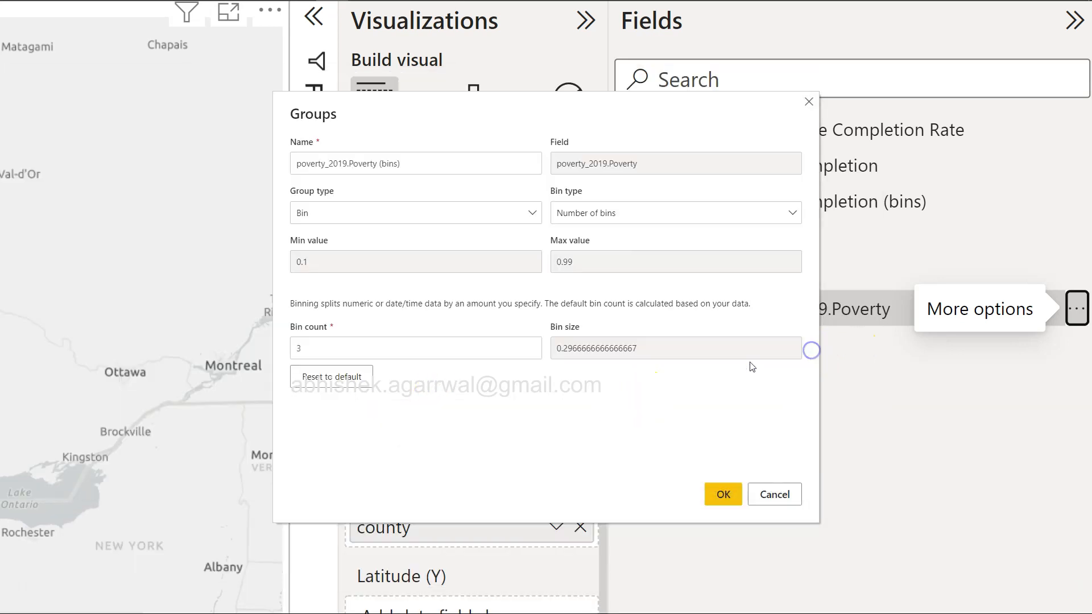
left_click(723, 494)
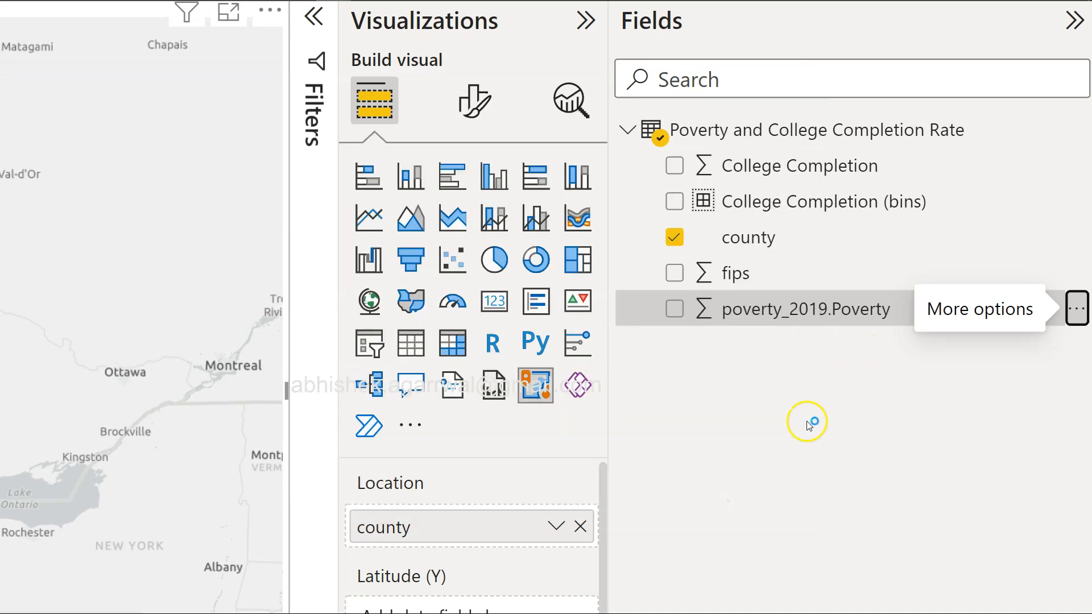
- Reopen the group settings of College Completion (bins), review its value range and bin size, and close them without changes
left_click(806, 210)
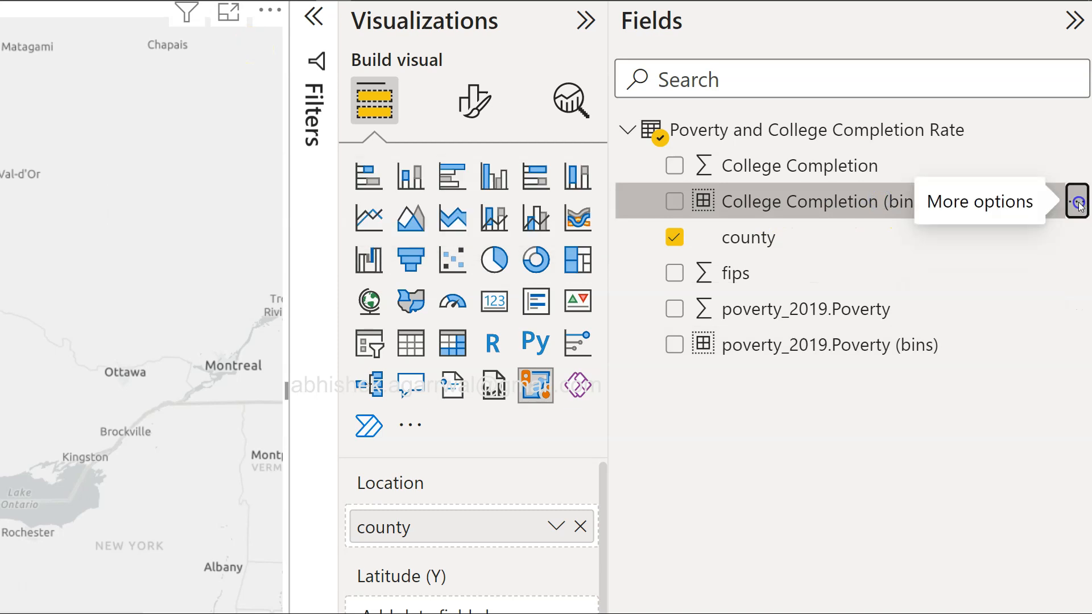
left_click(1079, 203)
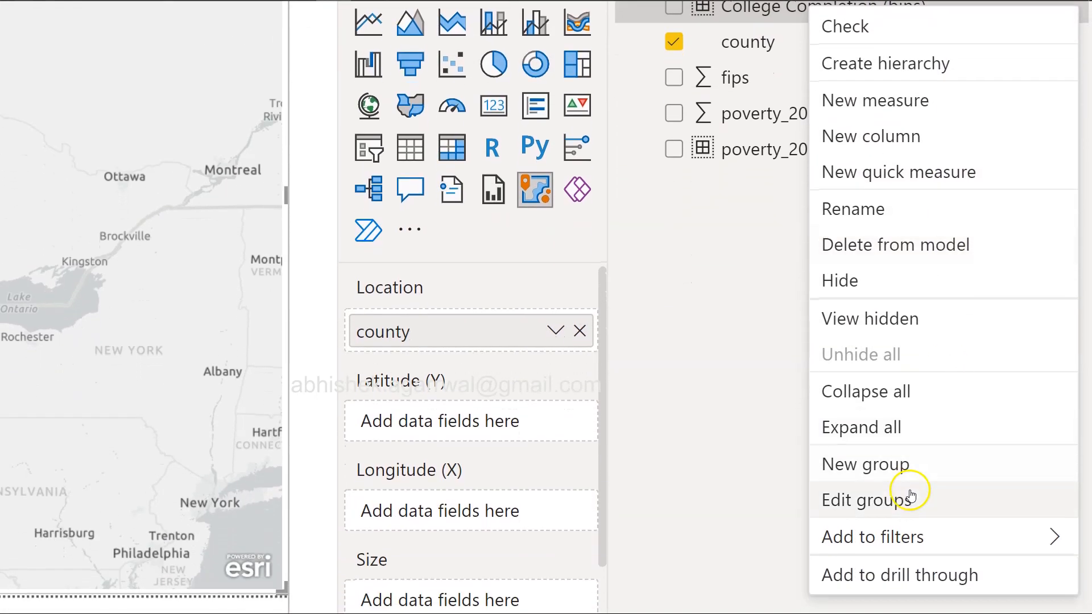
left_click(911, 496)
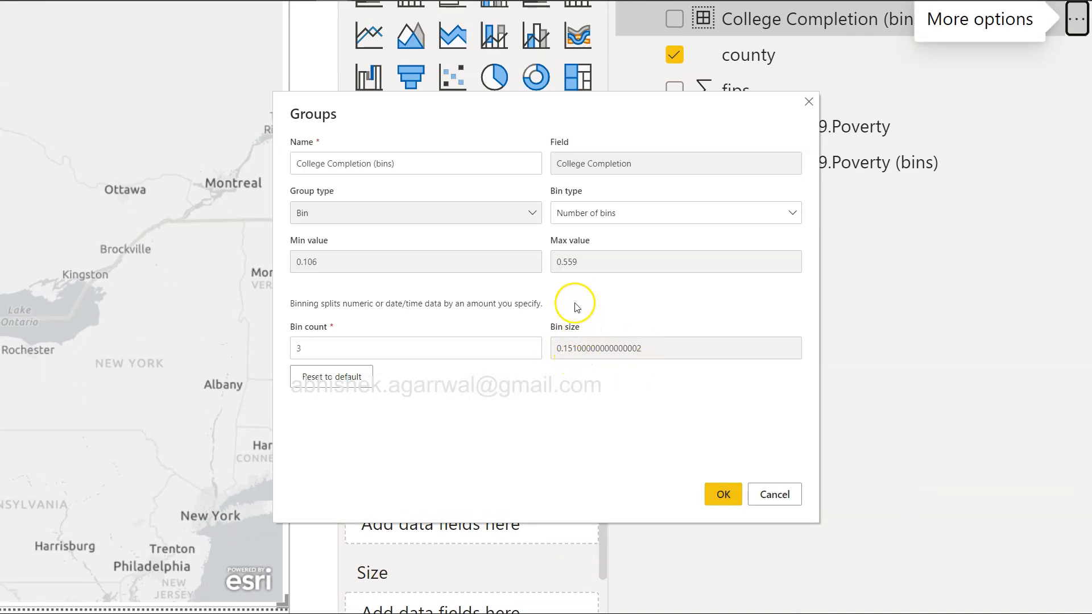
left_click(722, 484)
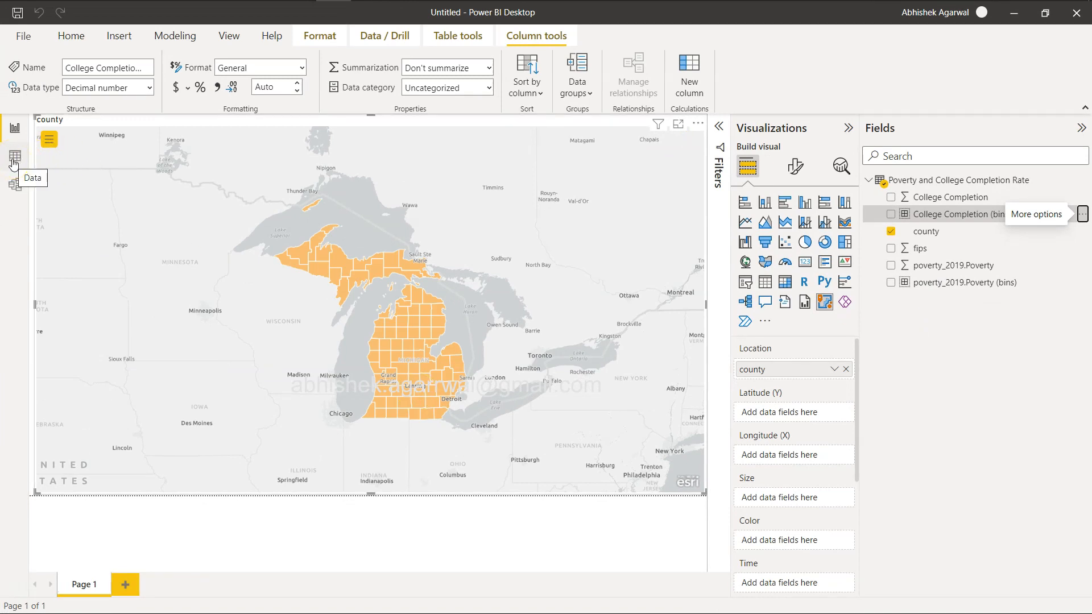
- Read the challenge's instructions in the browser on the 3×3 SWITCH measure and the map setup, and return to Power BI Desktop
left_click(393, 332)
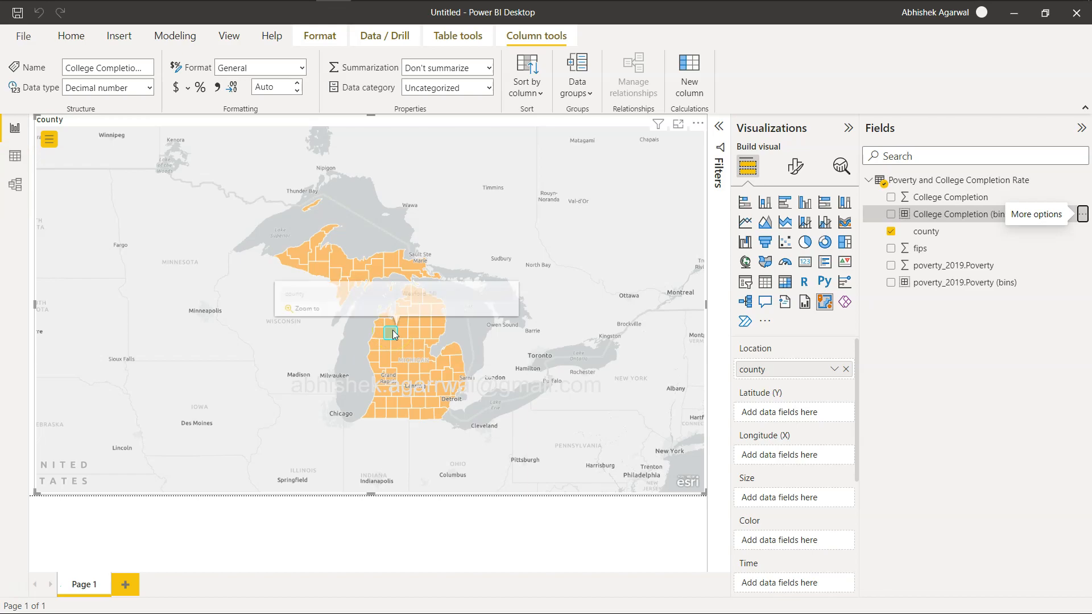
key("alt+Tab")
key("alt+Tab")
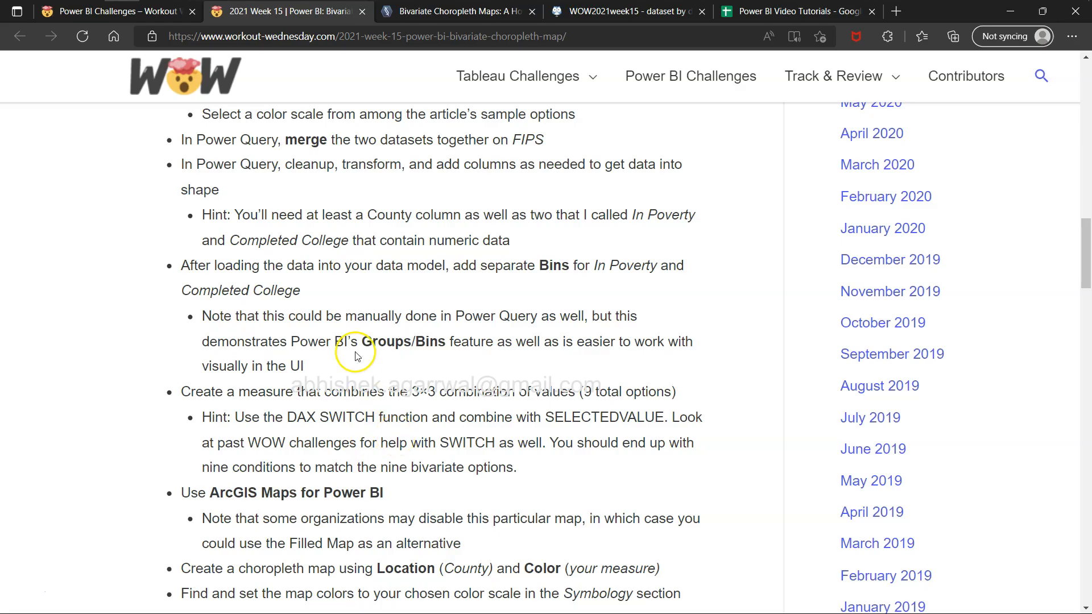
left_click_drag(223, 391, 659, 392)
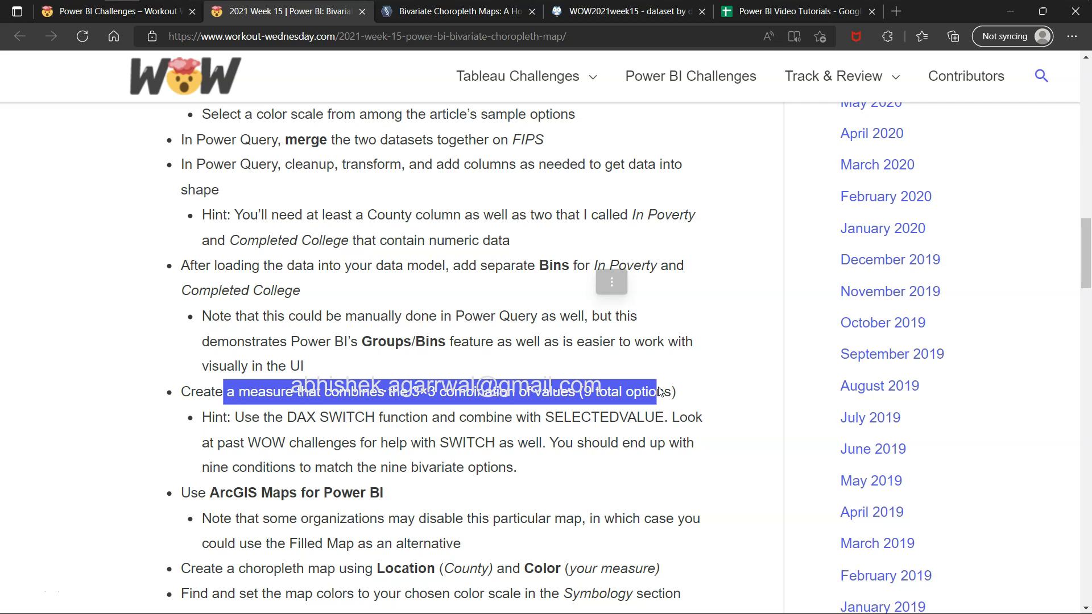
left_click(401, 418)
scroll(402, 419, "down", 1)
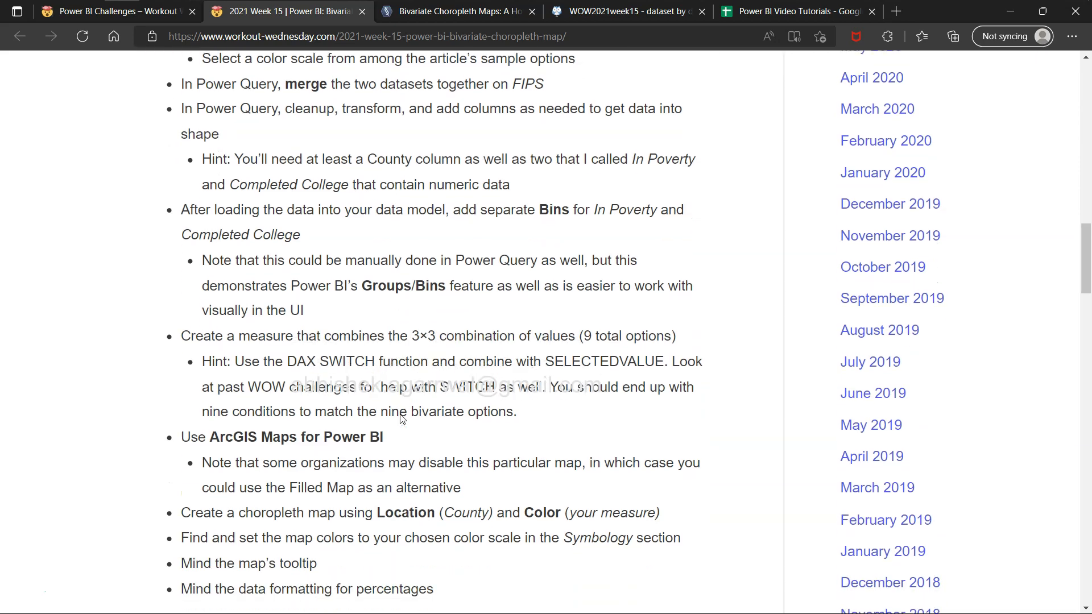
key("alt+Tab")
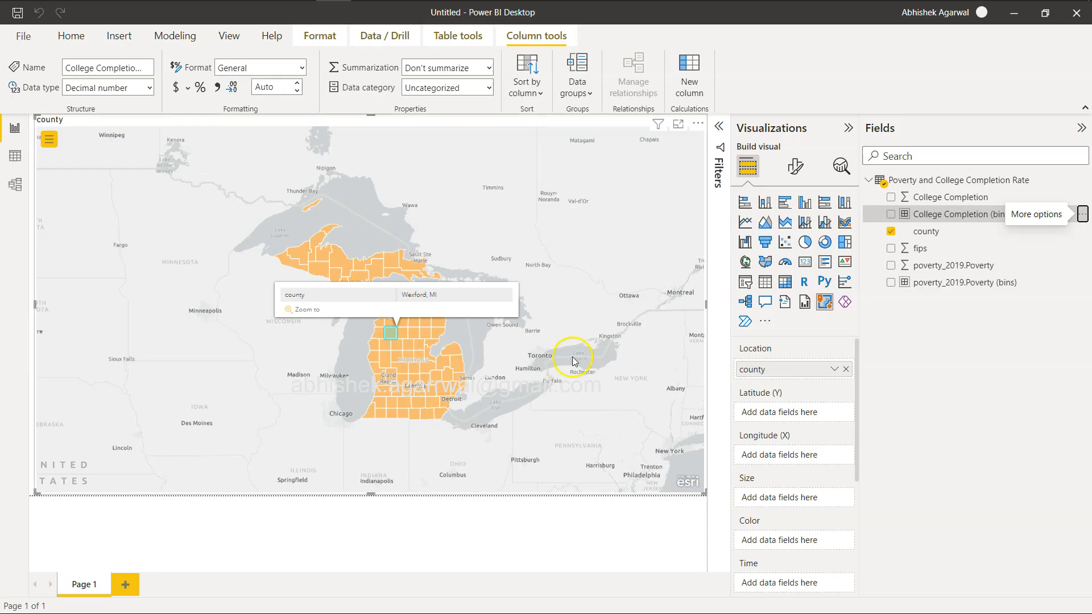
- Clear the county selection on the map and create a measure named "College Poverty Rate" in the Poverty and College Completion Rate table
left_click(618, 205)
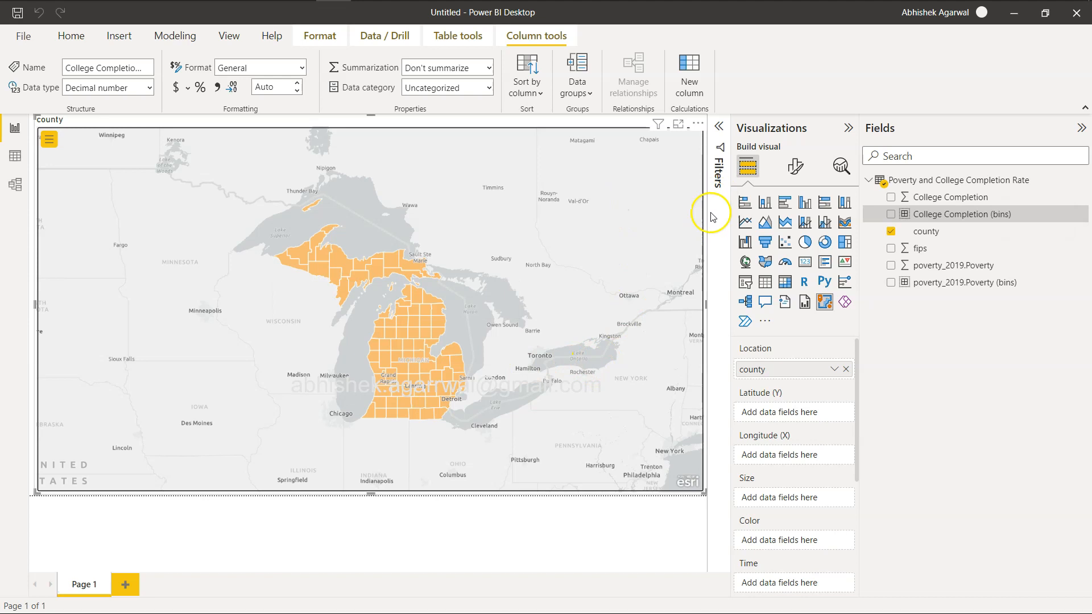
left_click(606, 120)
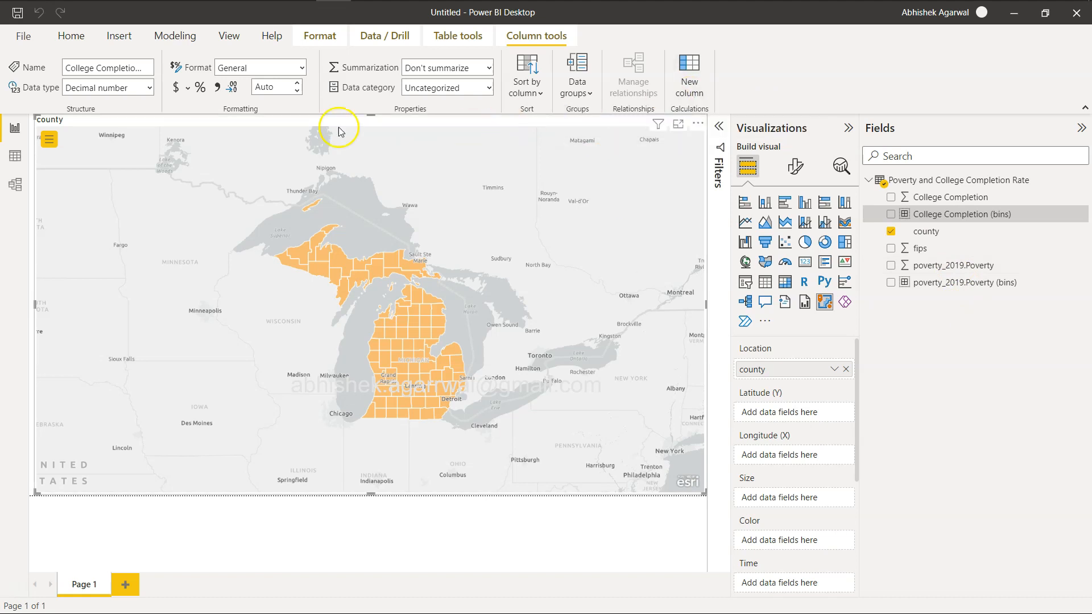
left_click(903, 179)
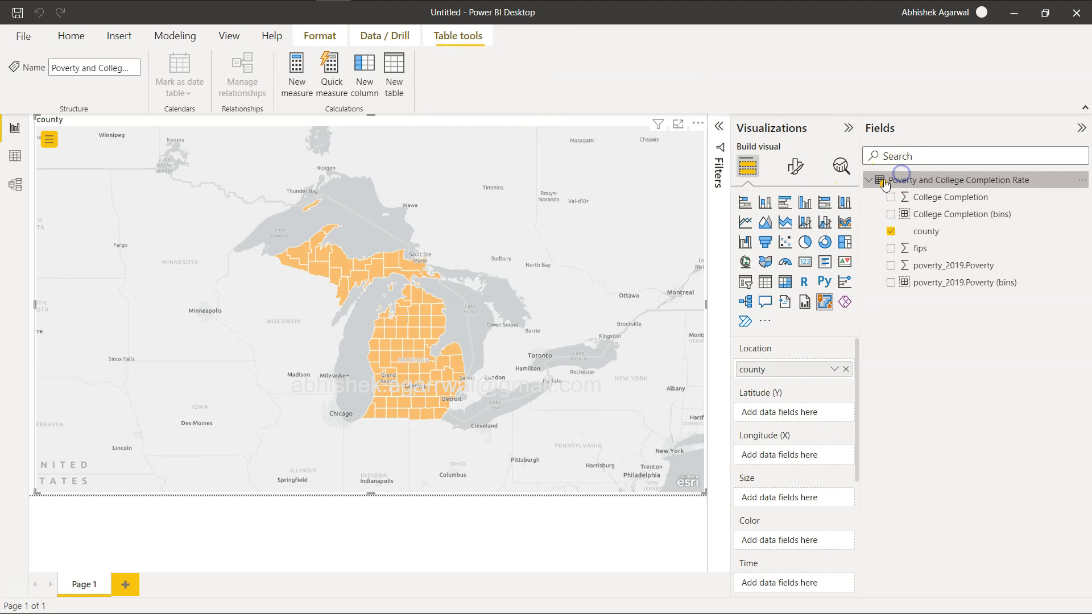
left_click(298, 81)
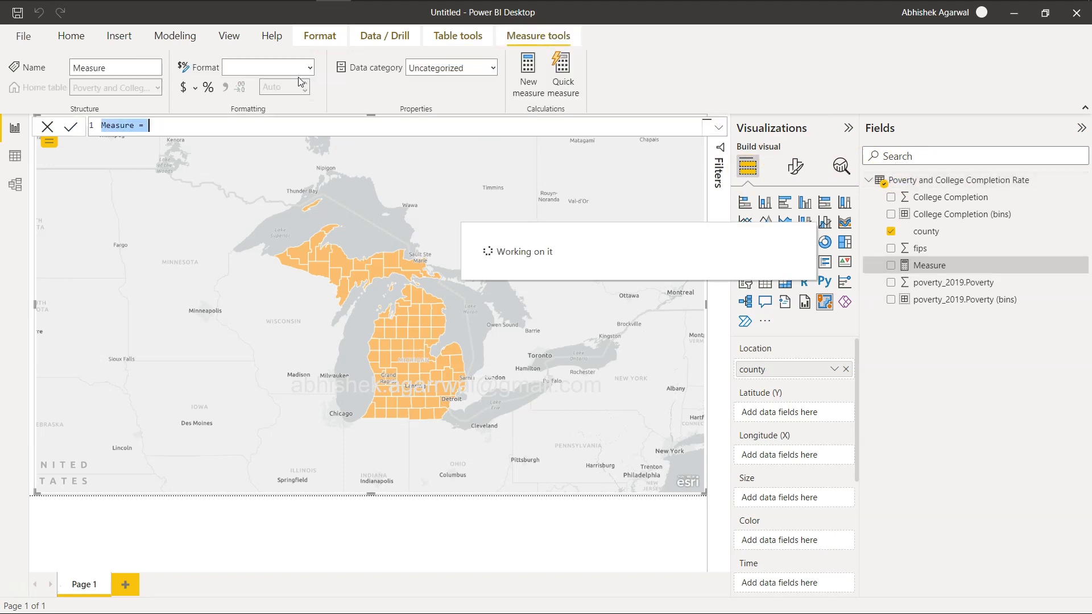
type("C")
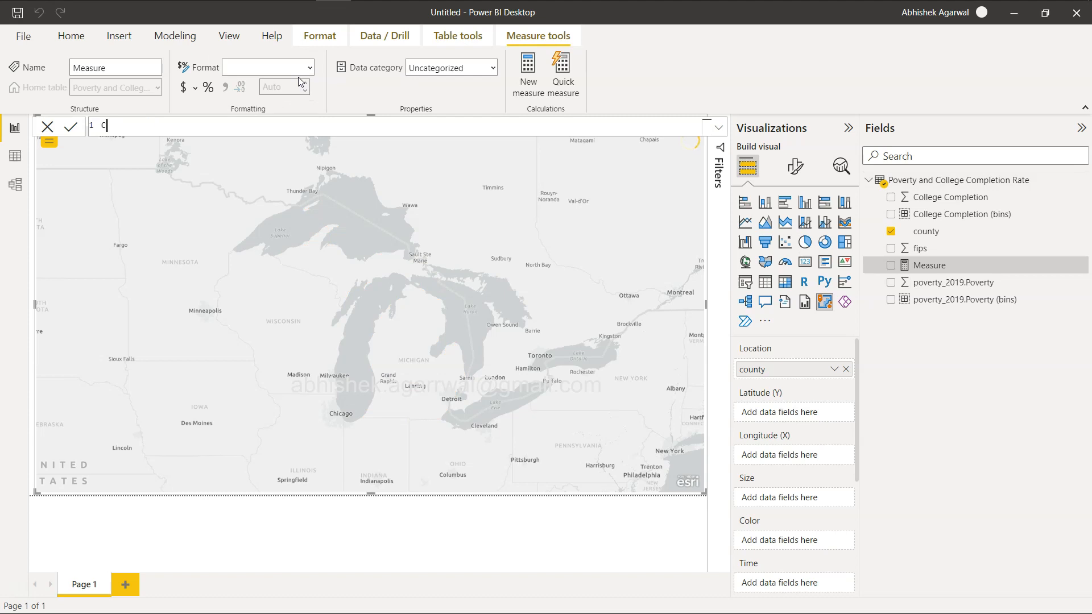
type("oollege Poverty ")
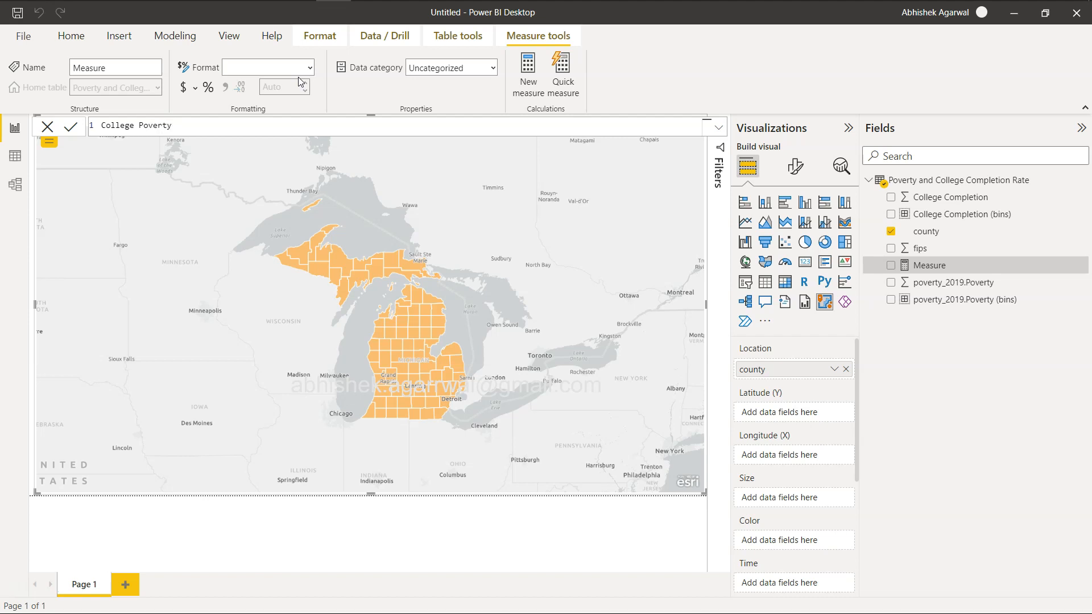
type("Rate")
key("shift+Return")
- Start a "VAR College =" line in the measure, check the challenge's SWITCH and SELECTEDVALUE hint in the browser, and return to Power BI Desktop
type("VAR College =")
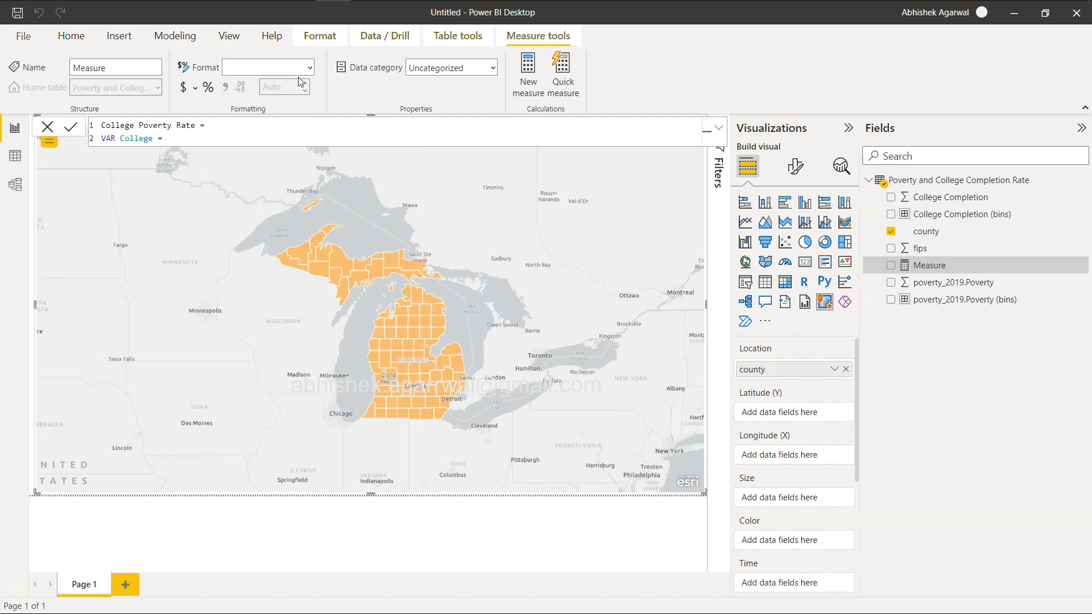
key("alt+Tab")
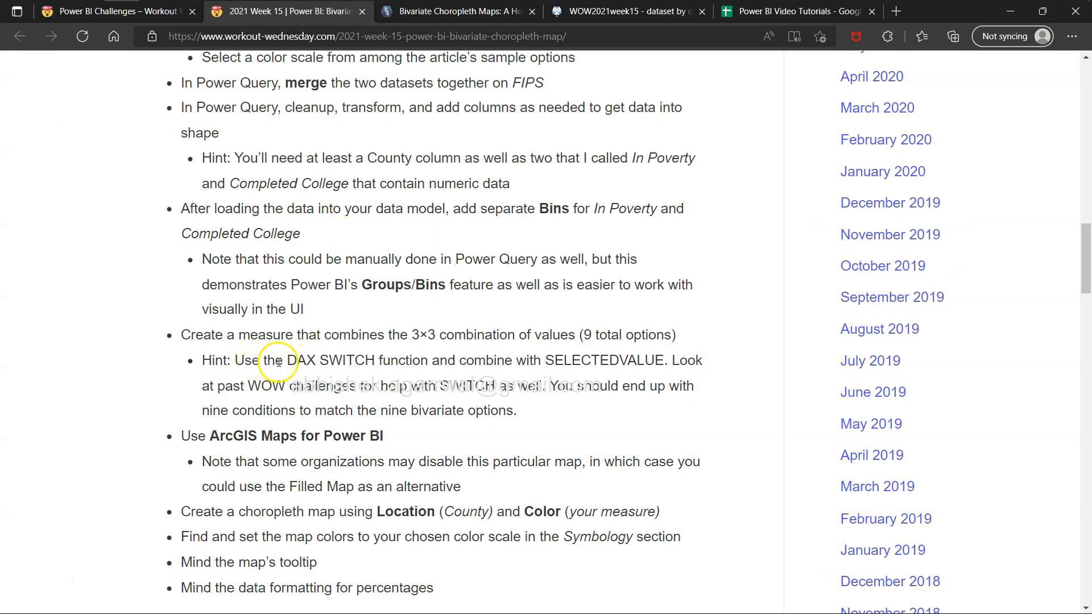
key("alt+Tab")
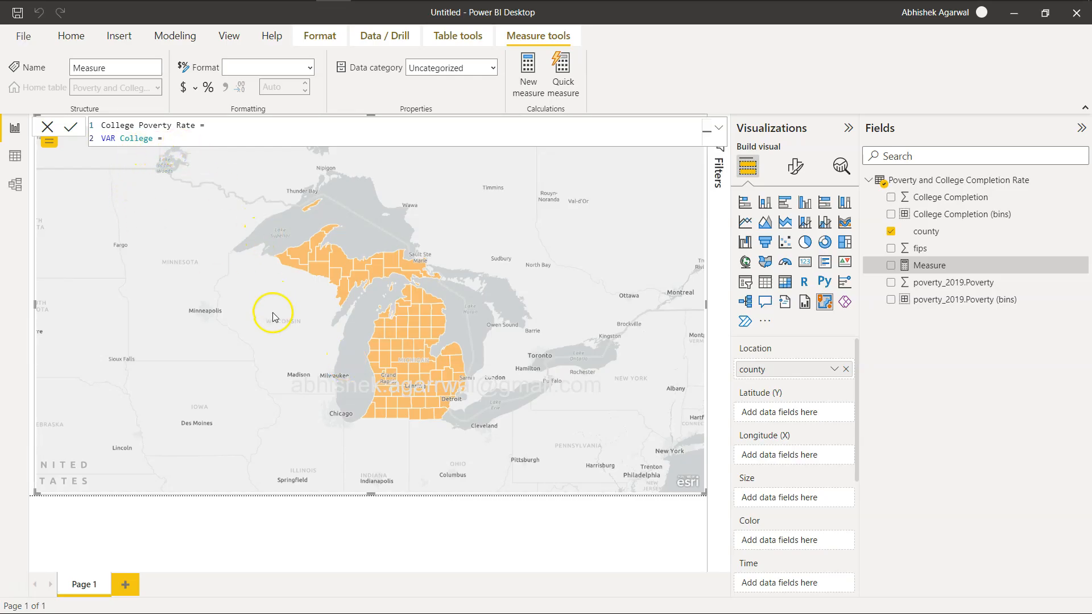
key("alt+Tab")
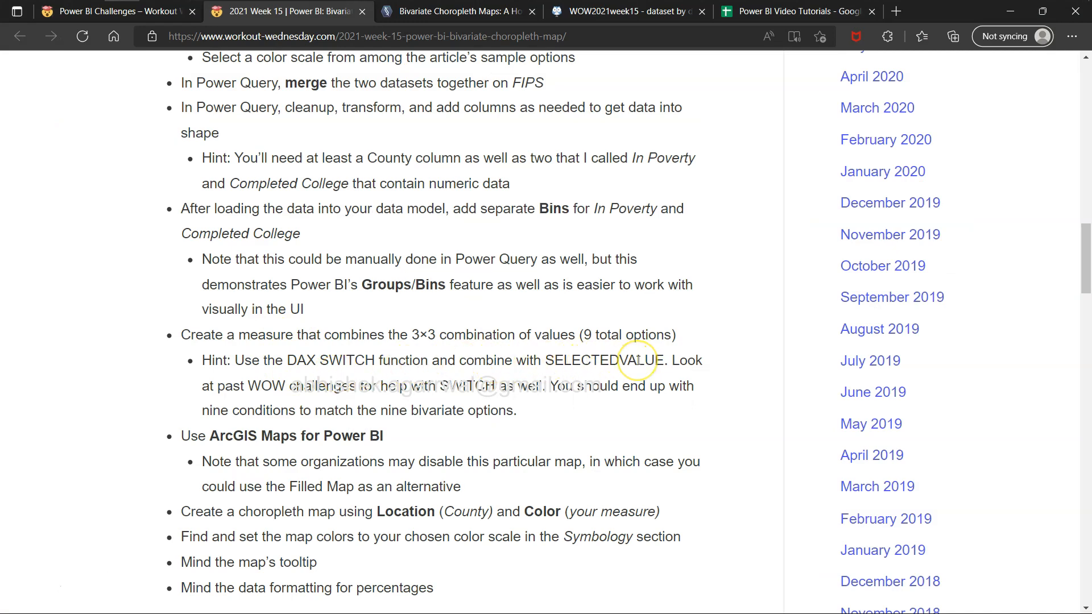
key("alt+Tab")
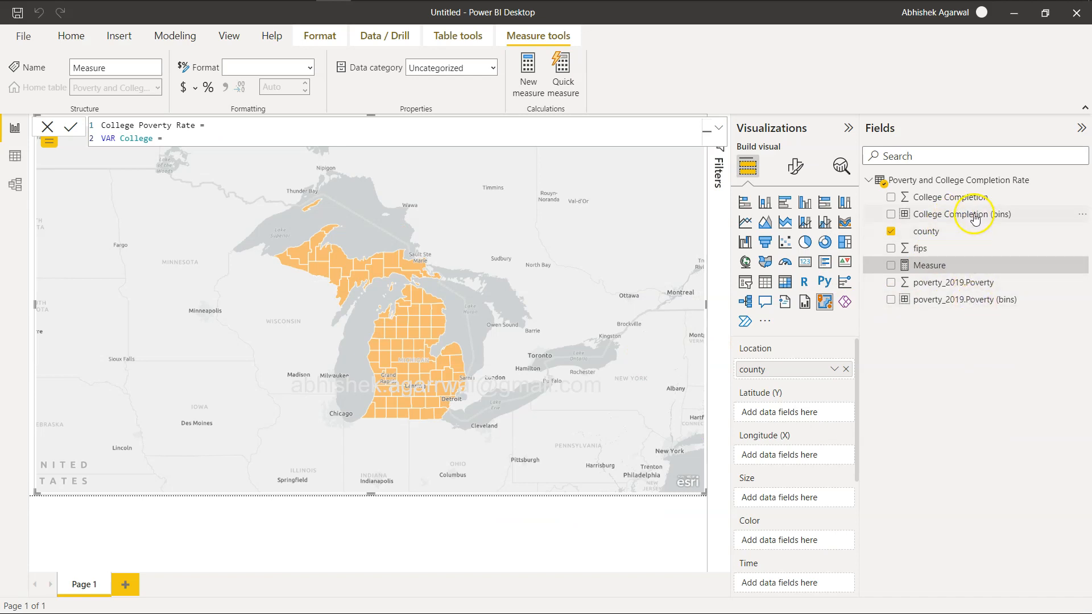
- Complete the College variable with SELECTEDVALUE('Poverty and College Completion Rate'[College Completion (bins)]) and open a new formula line
left_click(406, 144)
type("selec")
key("Down")
key("Tab")
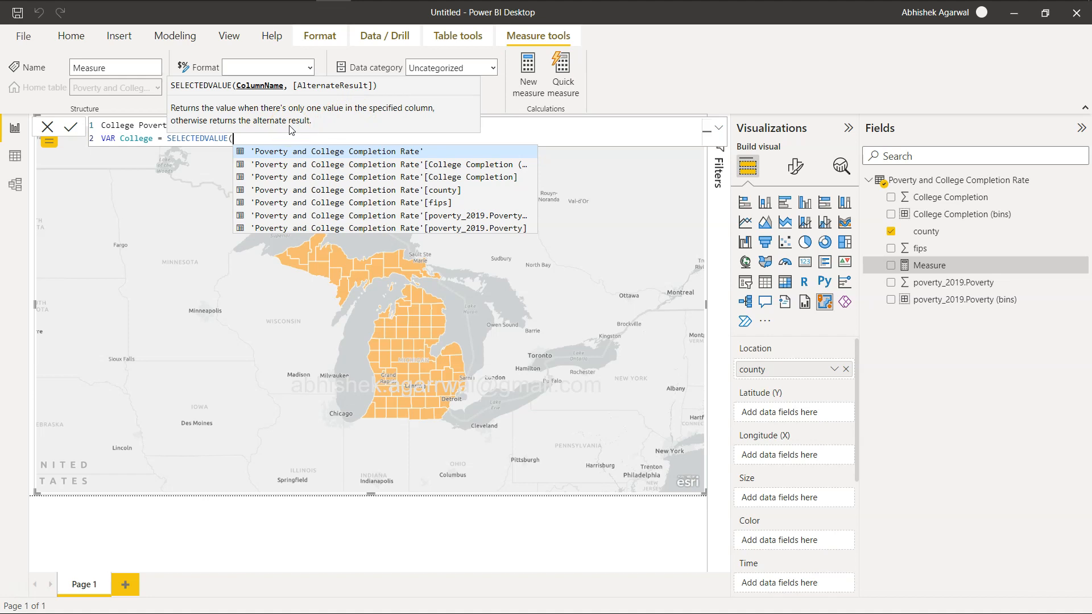
type("bu")
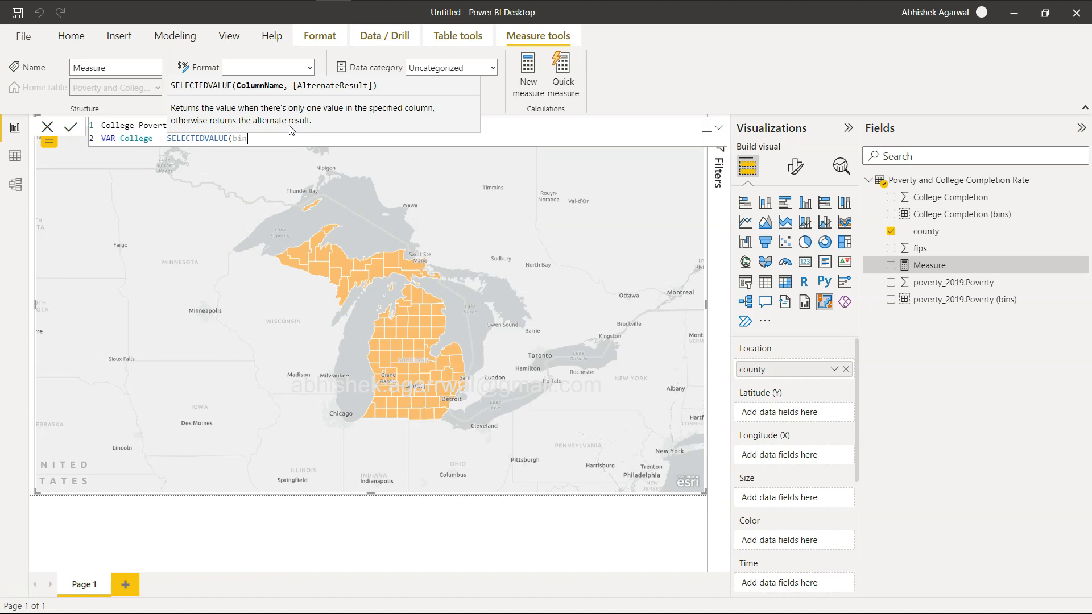
key("BackSpace")
type("colle")
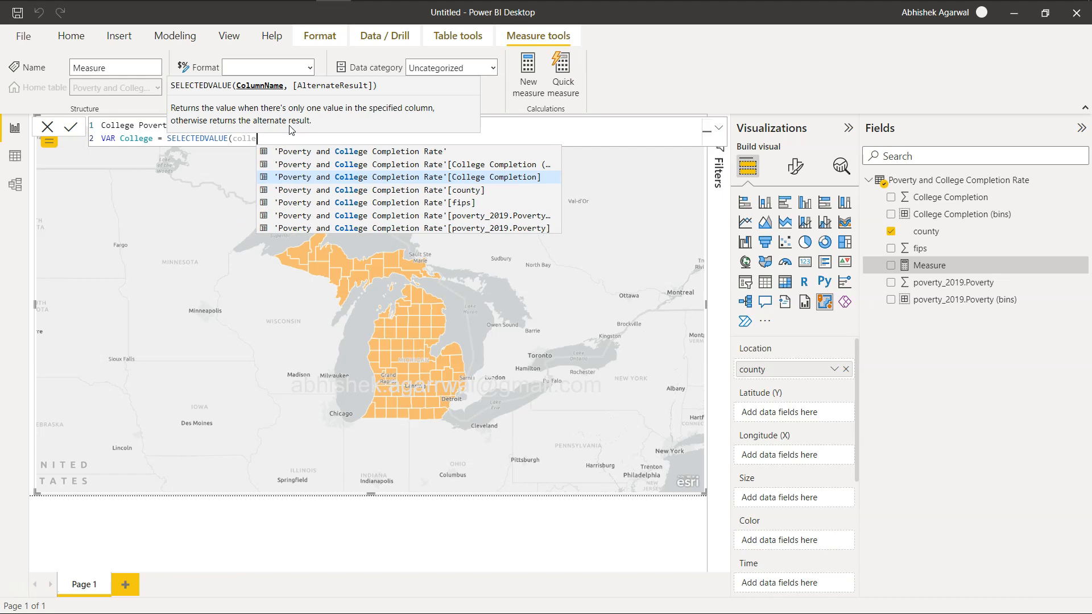
key("Up")
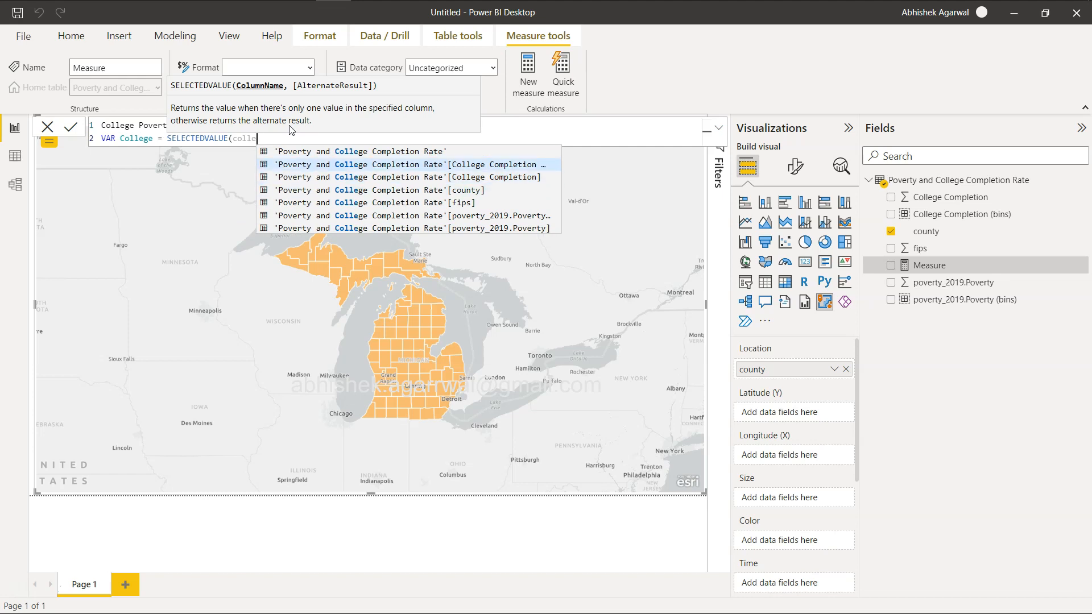
key("Tab")
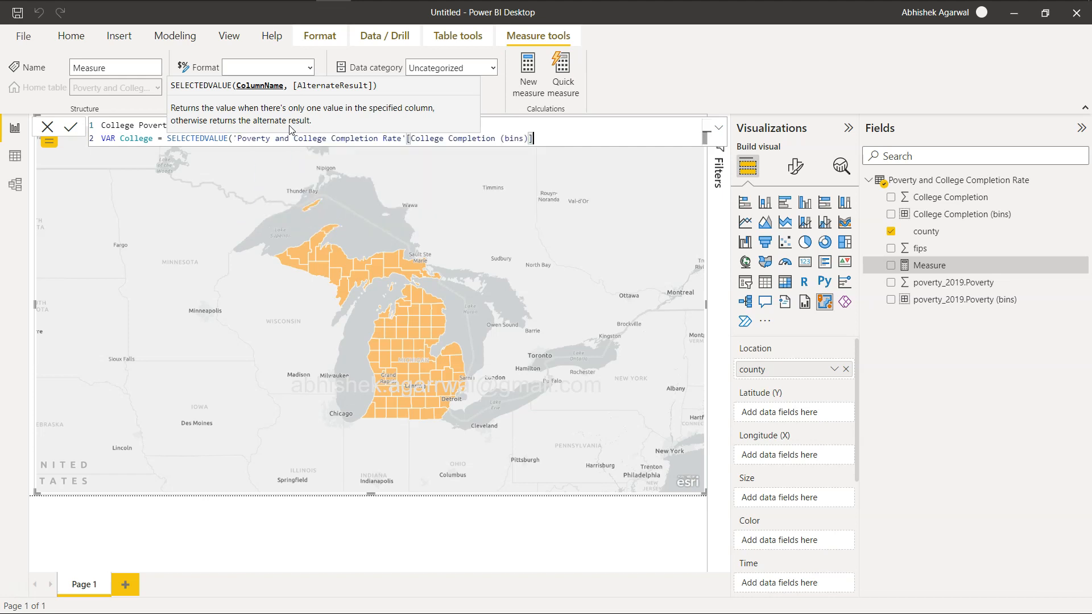
type(")")
key("shift+Return")
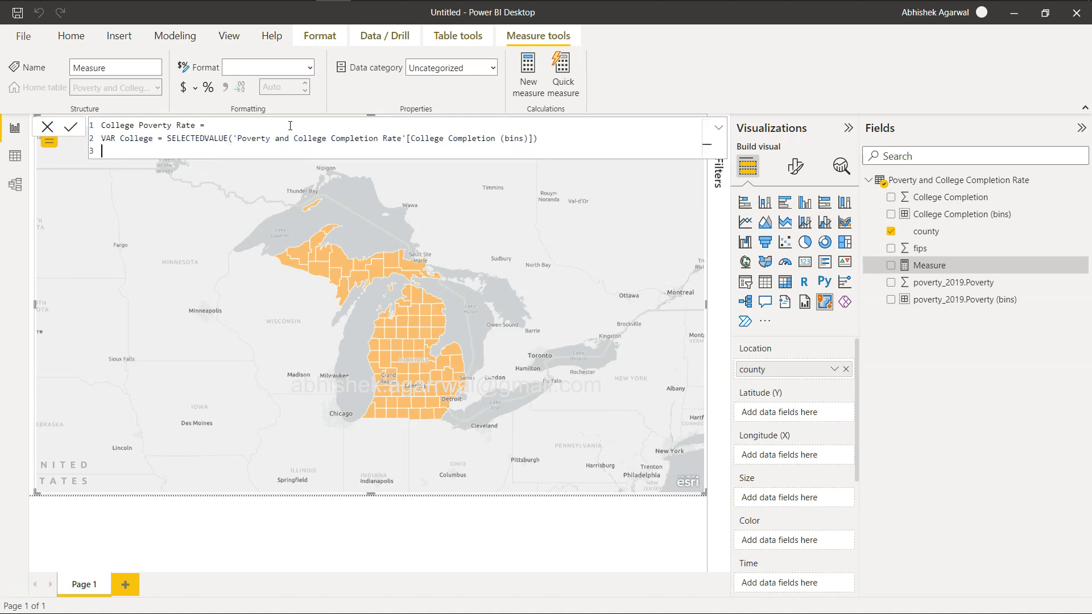
- Add a Poverty variable to the measure using SELECTEDVALUE on the poverty_2019.Poverty (bins) column
type("VAR Poverty = sele")
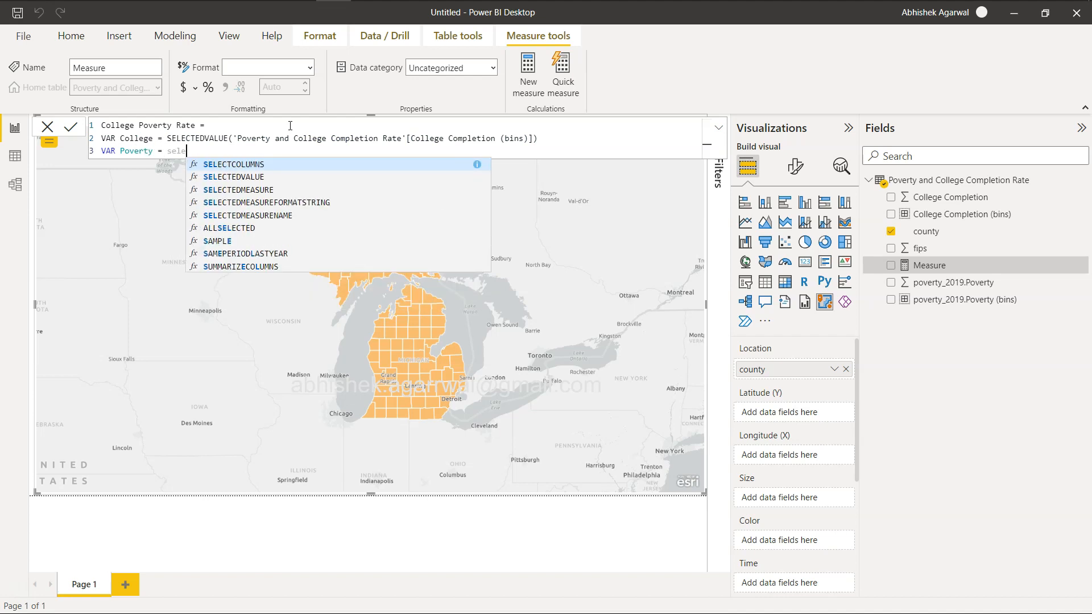
type("cted")
key("Tab")
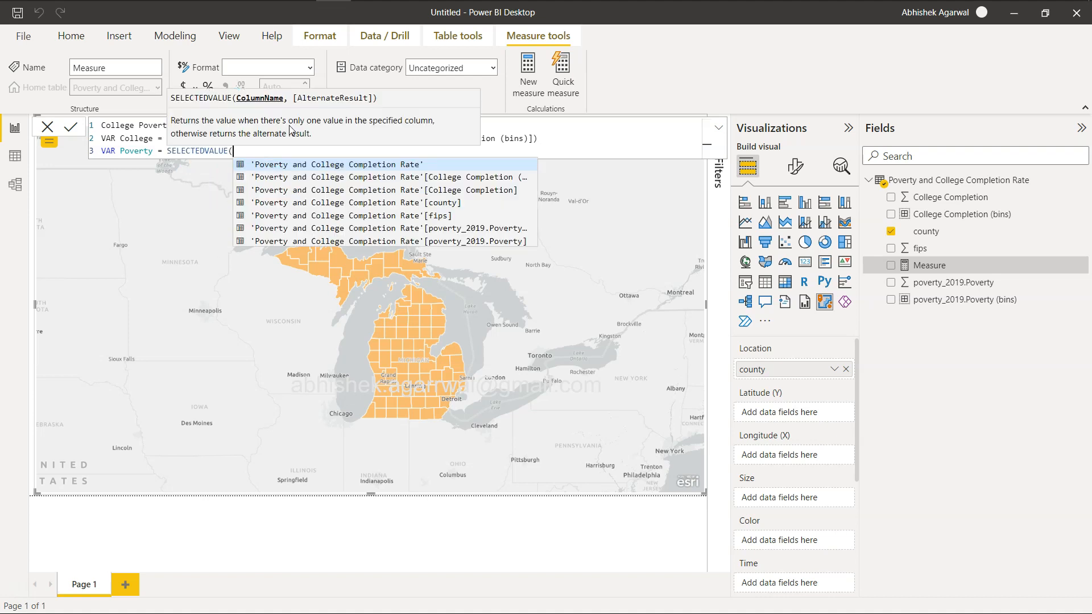
key("Down")
key("Down")
key("Down")
key("Down")
key("Down")
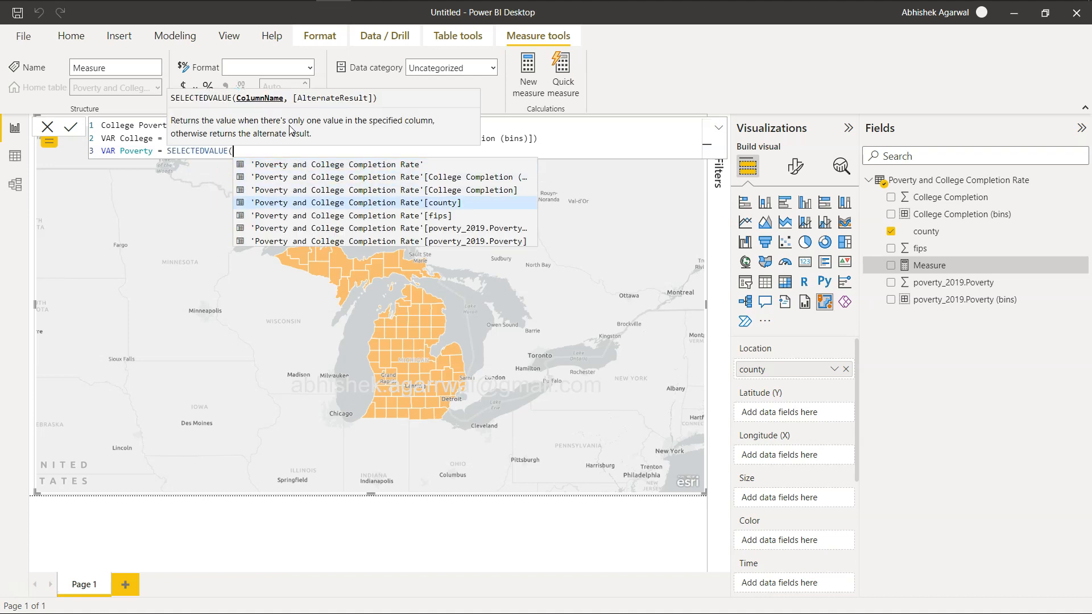
- Complete the Poverty variable with SELECTEDVALUE of 'Poverty and College Completion Rate'[poverty_2019.Poverty (bins)] and start a new line
key("Tab")
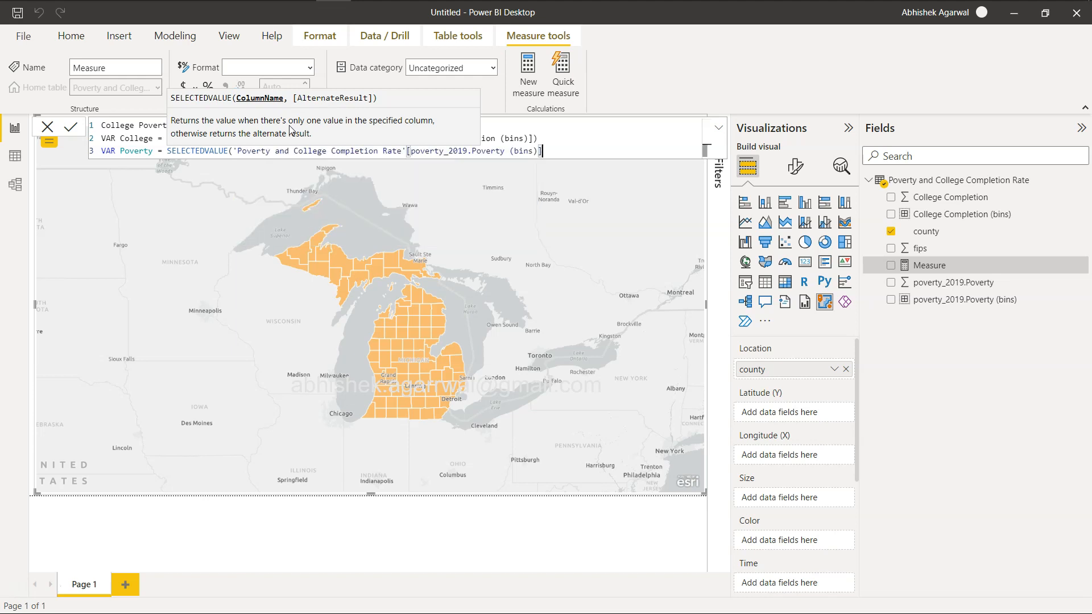
type(")")
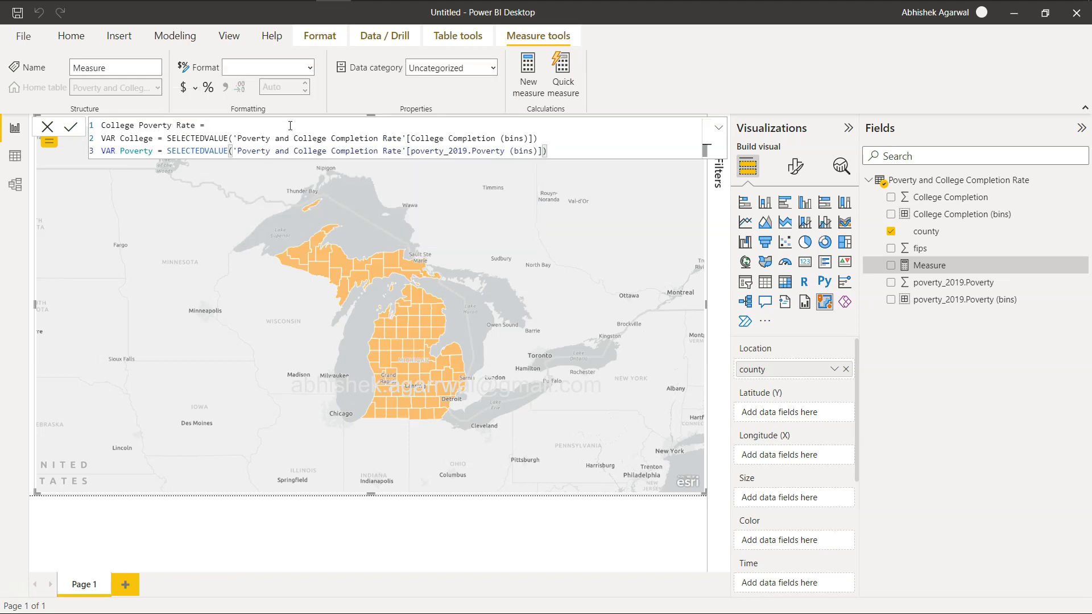
key("shift+Return")
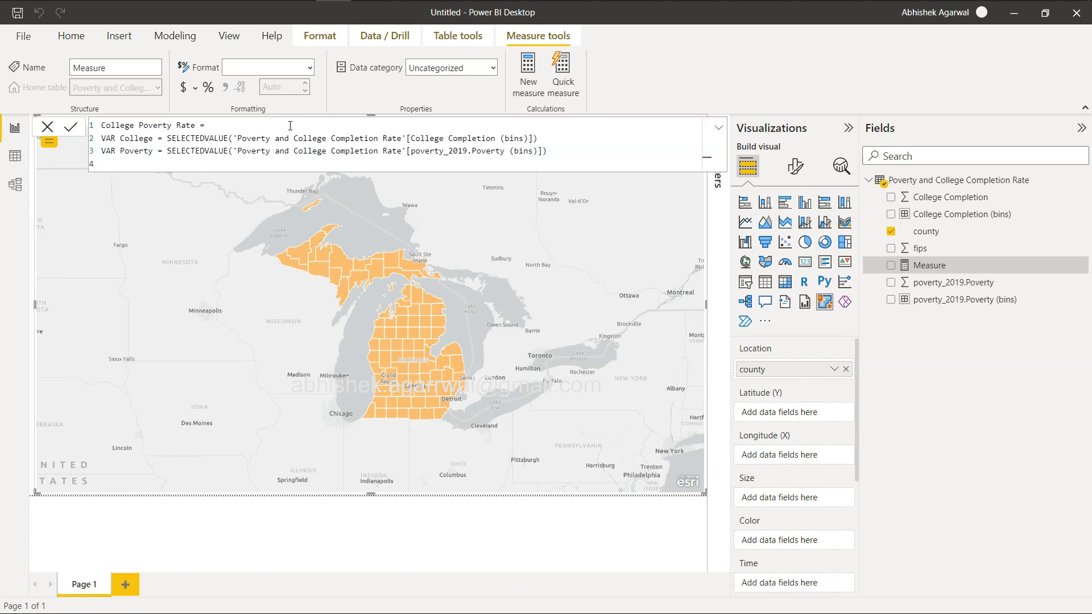
- Add a Return line to the measure followed by SWITCH(TRUE(), and an empty line for its conditions
type("Return")
key("shift+Return")
type("SWit")
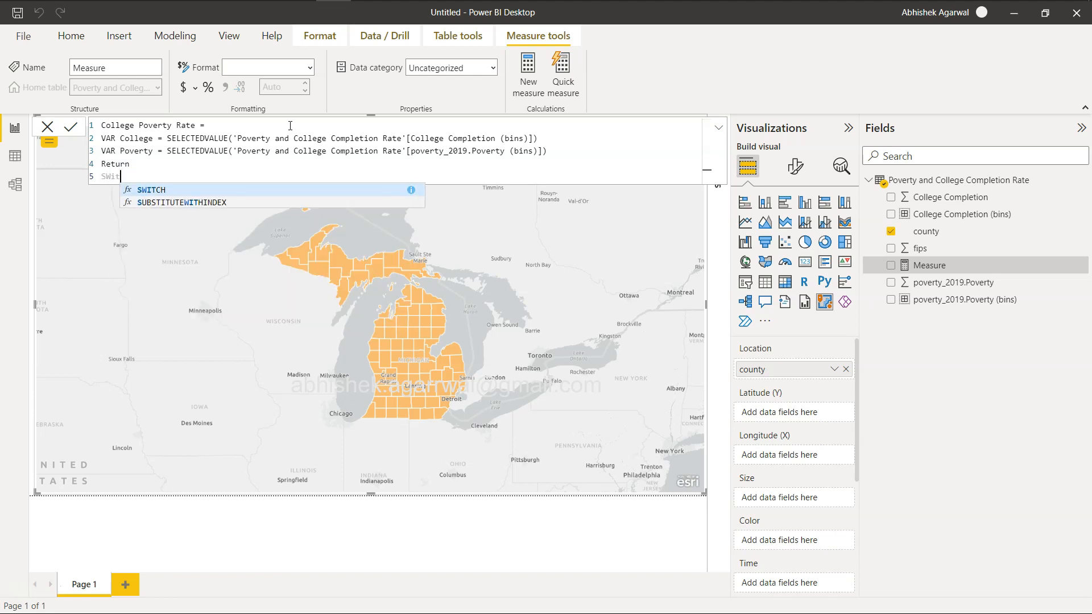
key("Tab")
type("Tr")
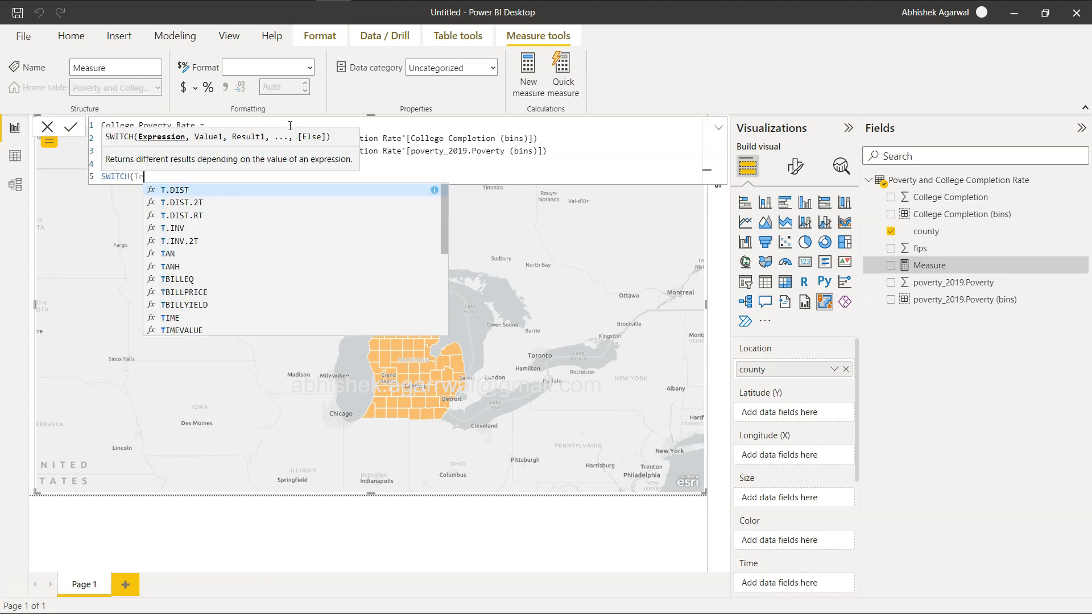
key("Tab")
type(")")
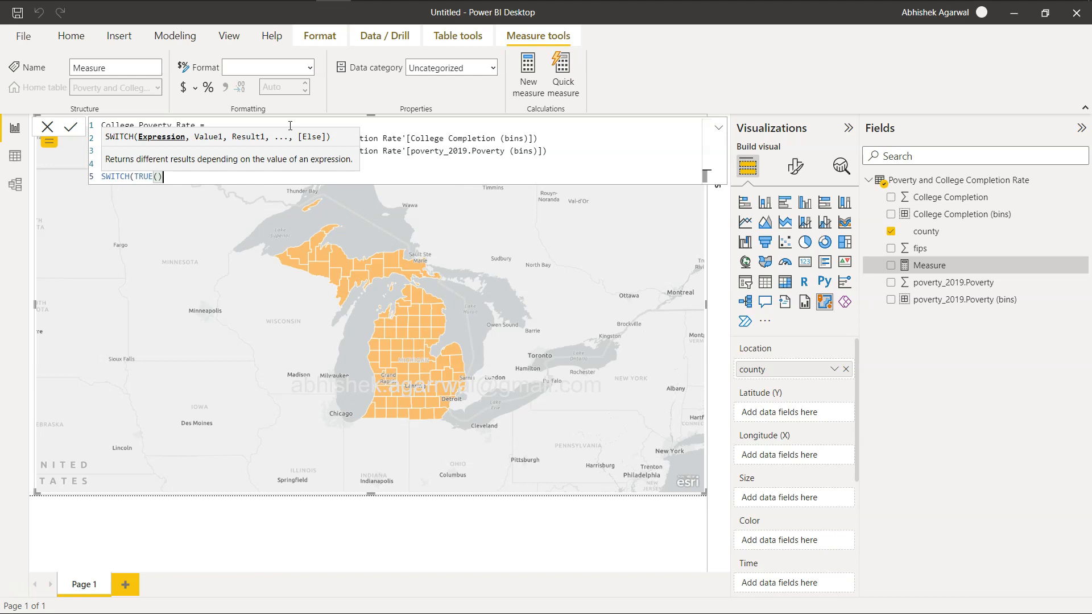
type(",")
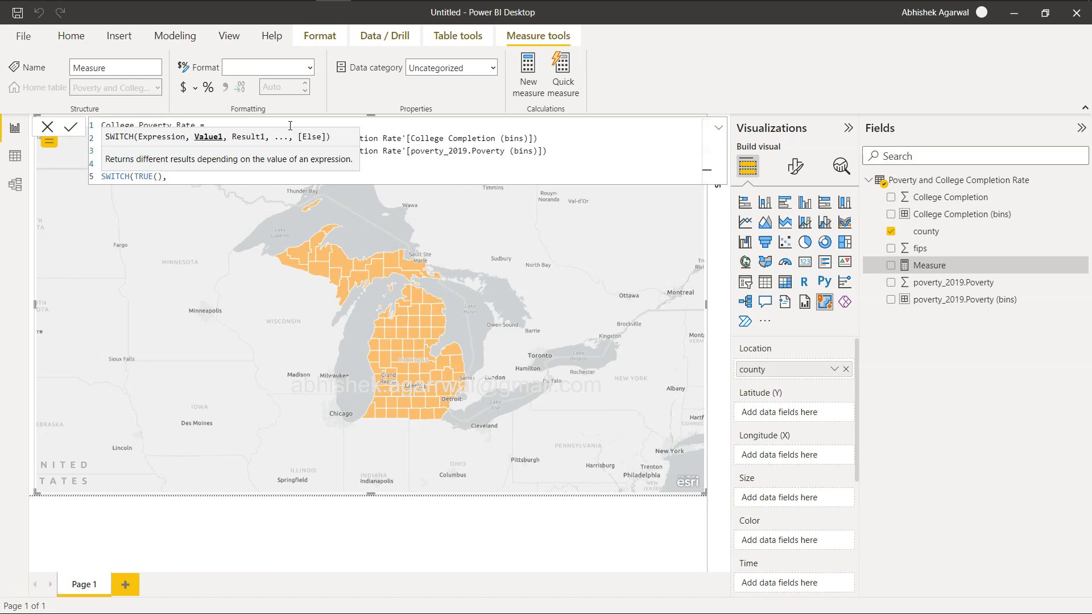
key("shift+Return")
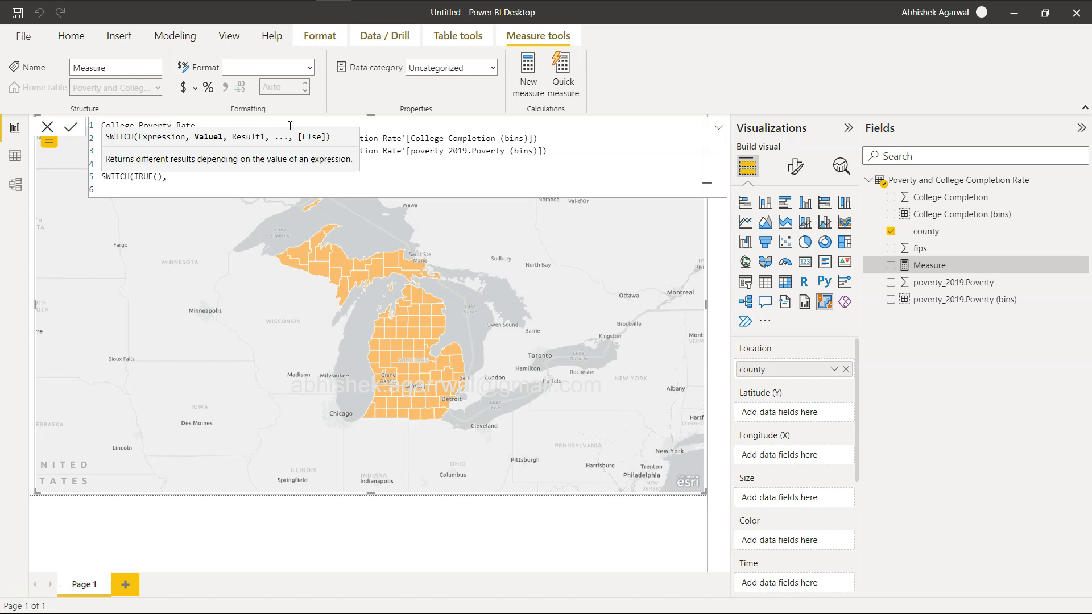
- Switch to Notepad and write "poverty value is below .29 then poverty is low" below the Poverty and College ranges
key("alt+Tab")
key("alt+Tab")
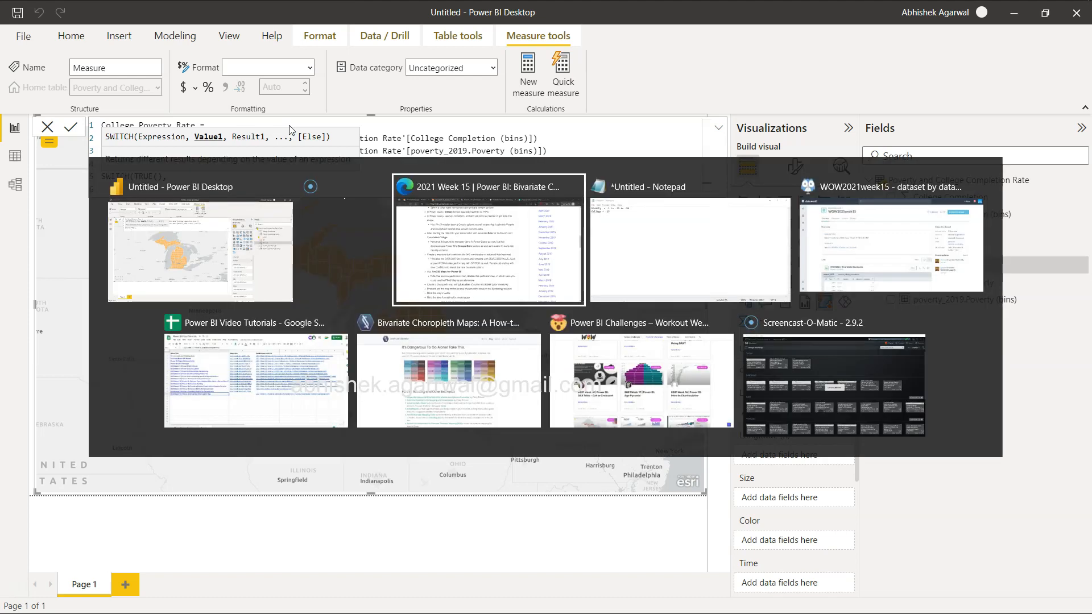
key("alt+Tab")
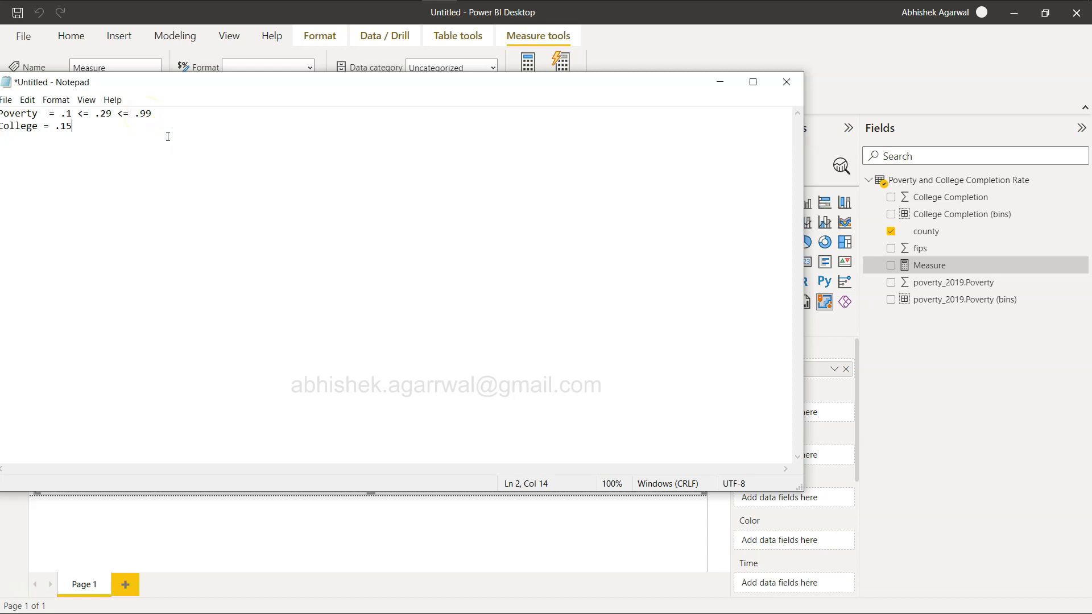
left_click_drag(207, 79, 348, 99)
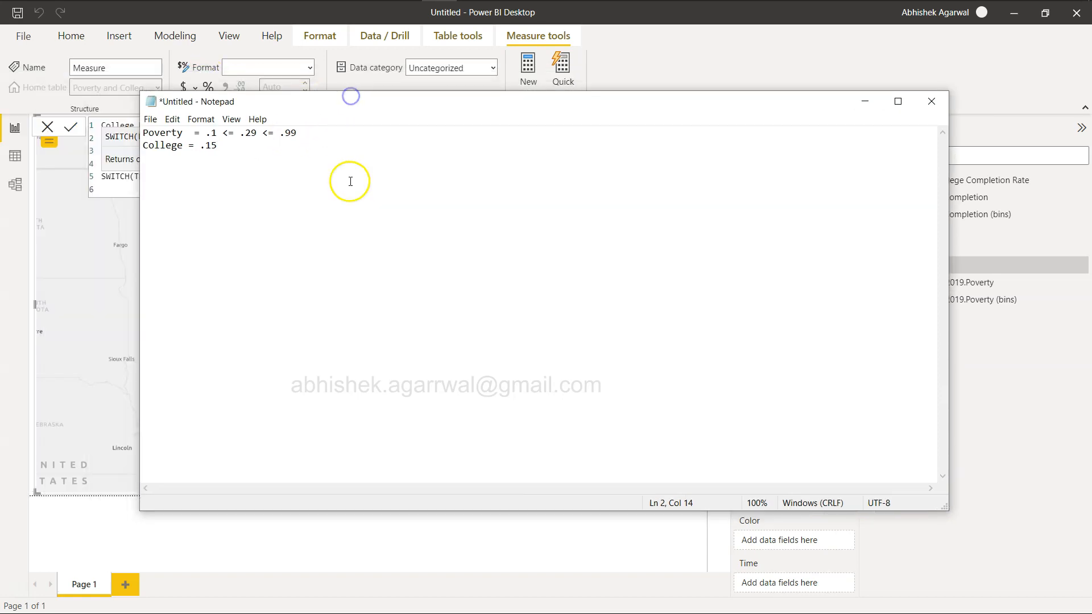
key("Return")
key("Return")
key("Return")
type("poverty value is between ")
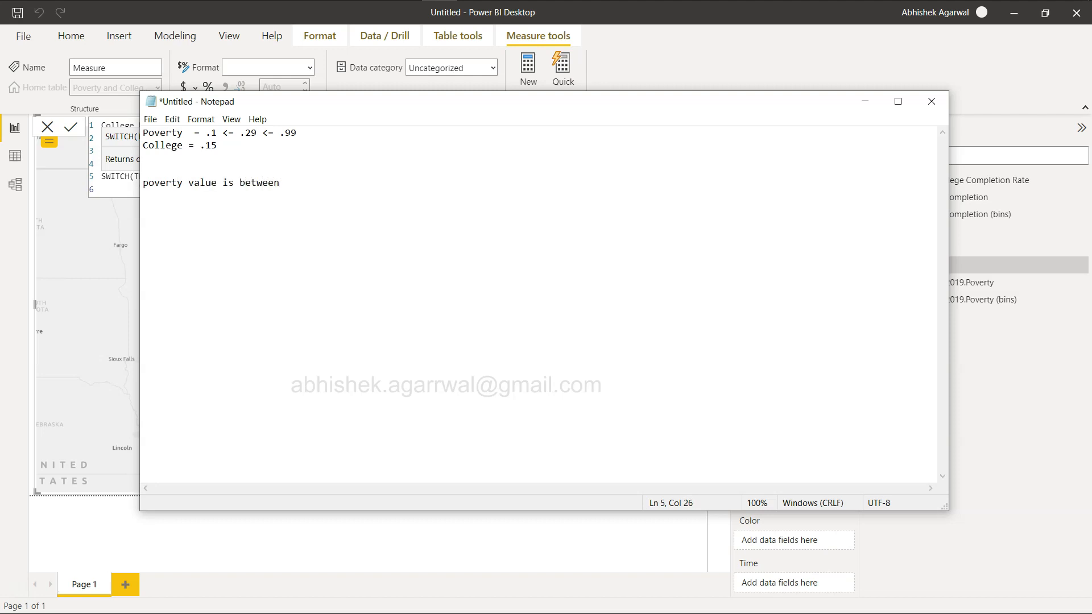
type(".2")
key("BackSpace")
key("BackSpace")
key("BackSpace")
key("BackSpace")
key("BackSpace")
key("BackSpace")
key("BackSpace")
key("BackSpace")
type("ow")
key("BackSpace")
key("BackSpace")
type("low .29 then pos")
key("BackSpace")
key("BackSpace")
type("overty is low")
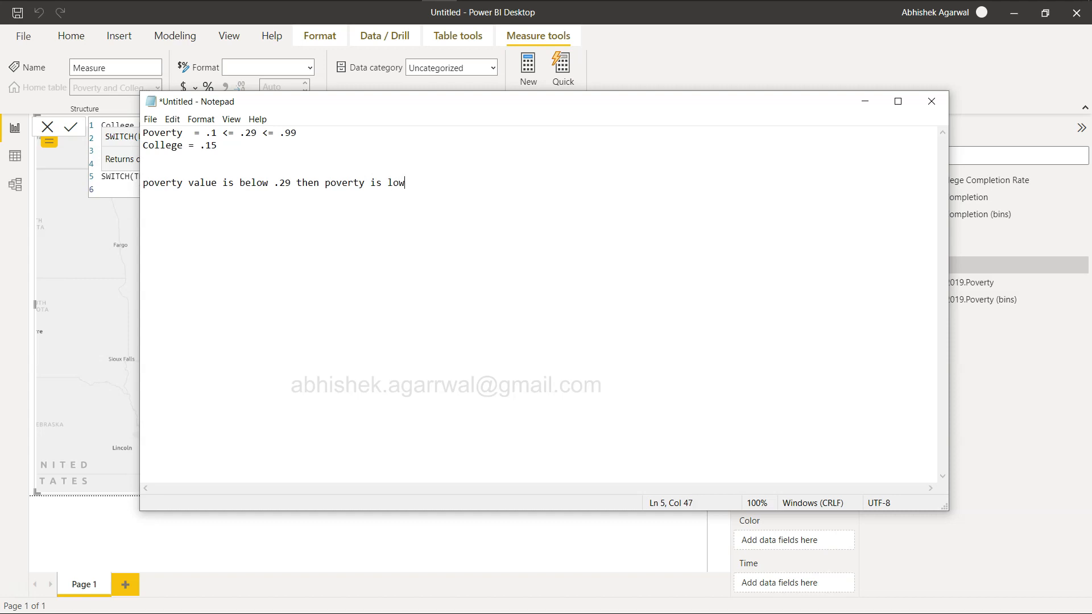
- Duplicate the poverty condition line twice directly beneath the original
key("Return")
key("ctrl+shift+Right")
key("ctrl+shift+Right")
key("ctrl+shift+Right")
key("ctrl+shift+Right")
key("ctrl+shift+Right")
key("ctrl+shift+Right")
key("ctrl+shift+Right")
key("ctrl+shift+Right")
key("ctrl+shift+Right")
key("ctrl+c")
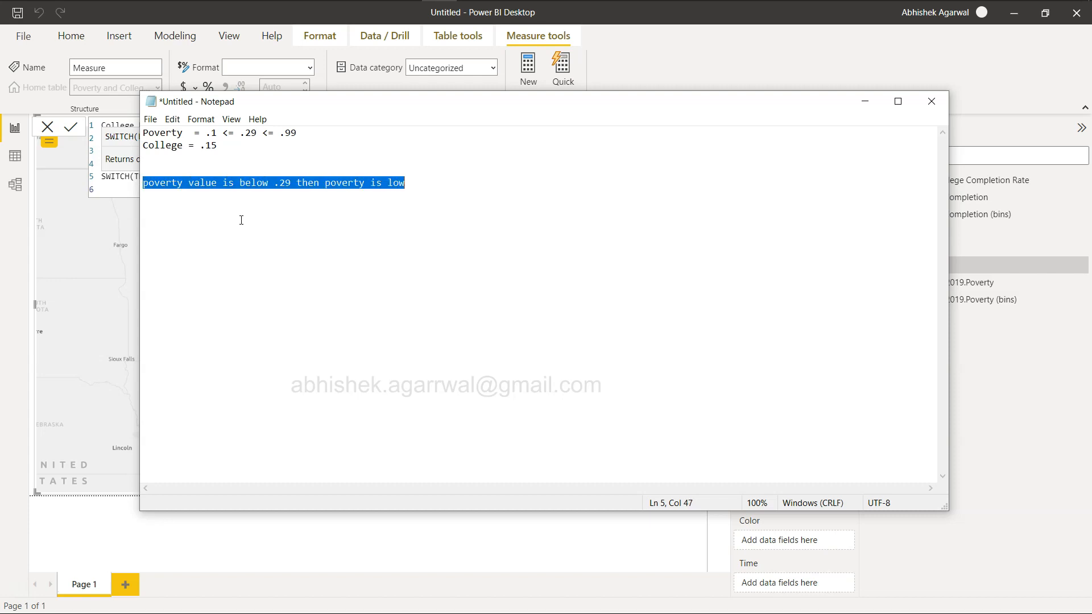
key("Down")
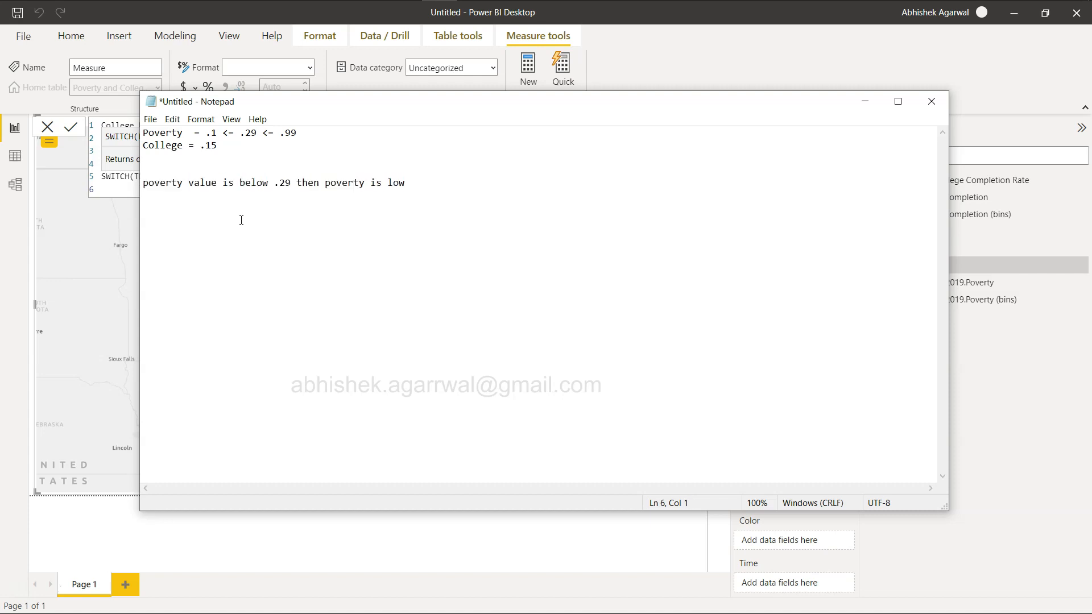
key("ctrl+v")
key("Return")
key("ctrl+v")
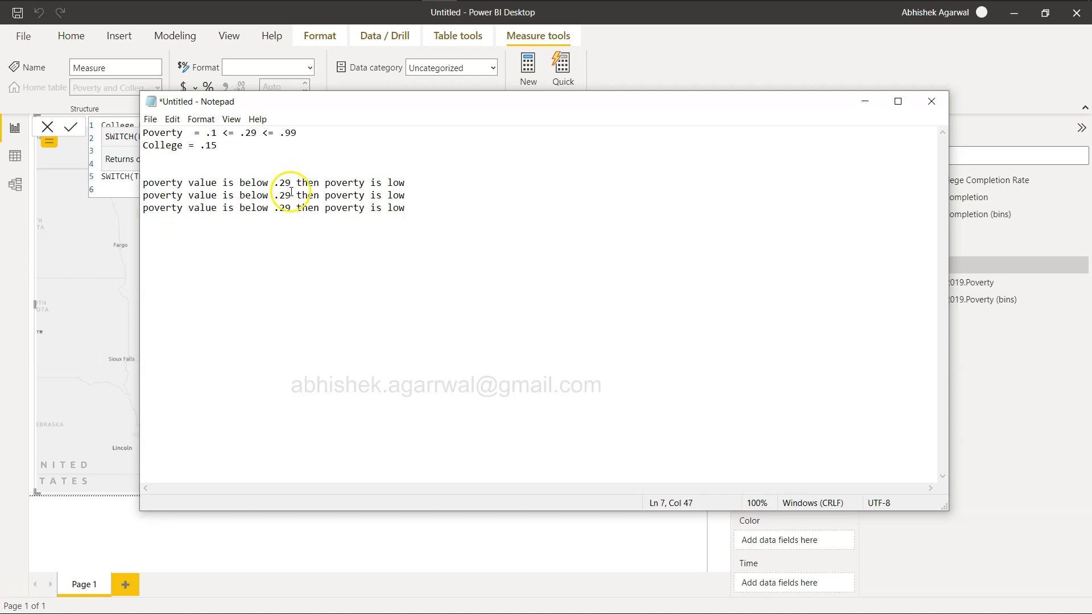
- Change the threshold in the second poverty condition line to .59
left_click_drag(284, 197, 312, 268)
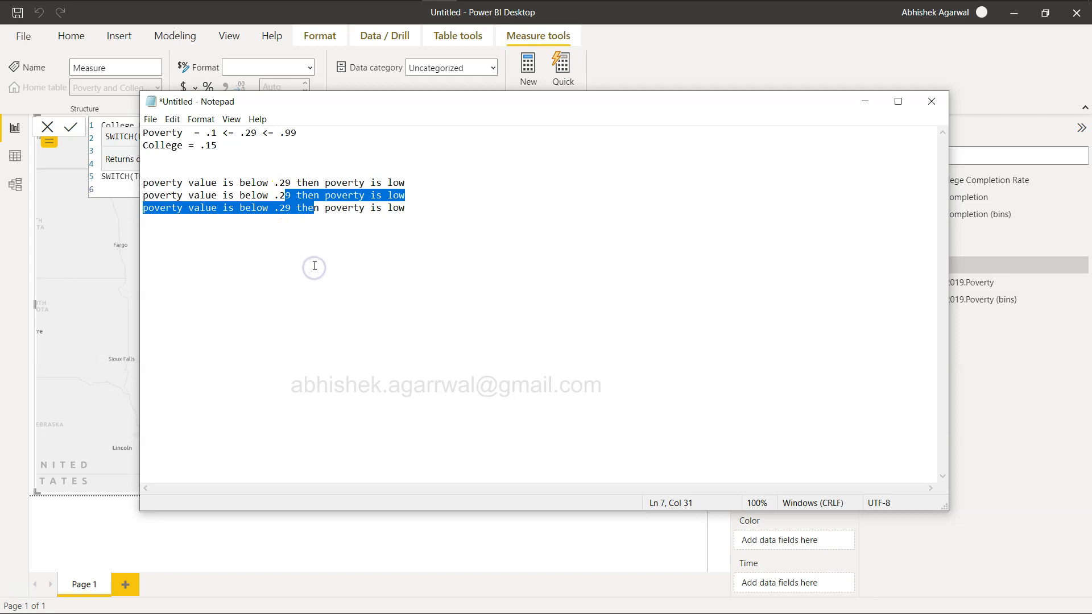
key("Left")
key("BackSpace")
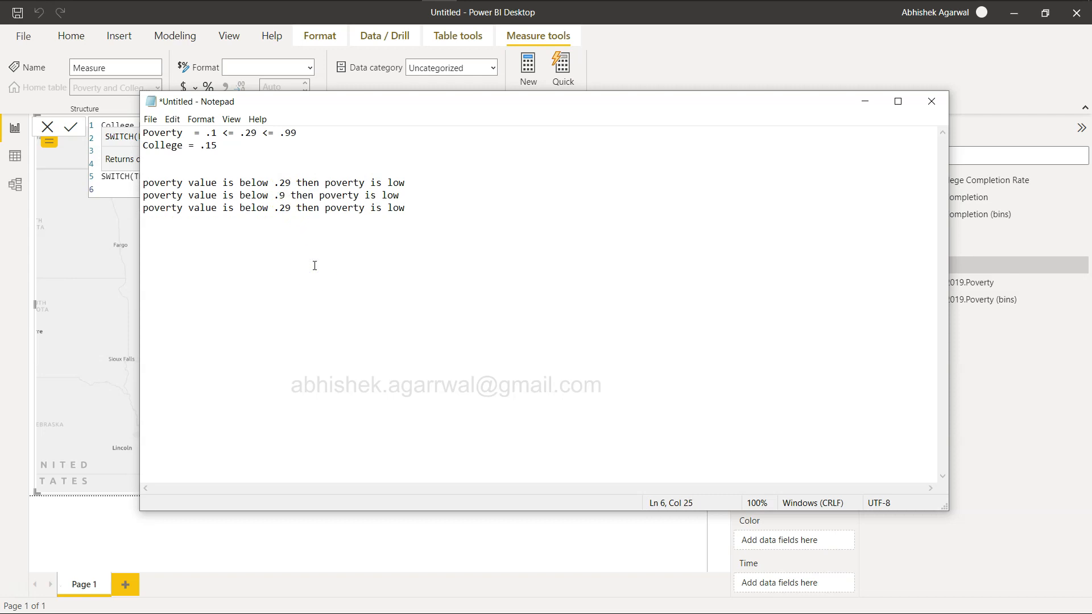
type("5")
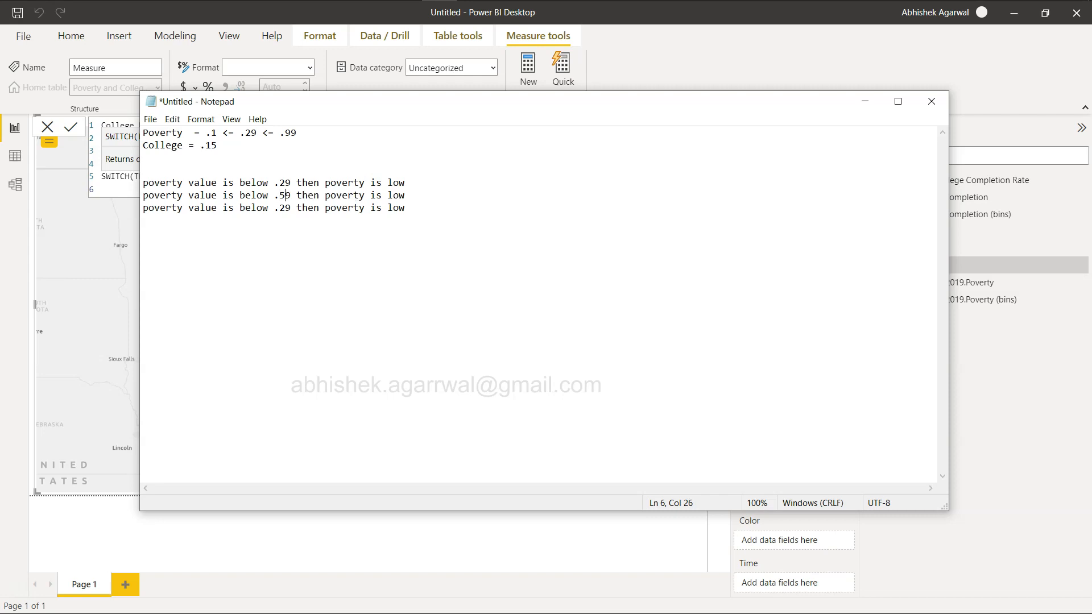
- Replace the poverty level with Medium on the second line and capitalise it as Low on the first
left_click(414, 195)
key("BackSpace")
key("BackSpace")
key("BackSpace")
key("Up")
key("BackSpace")
type("LMeid")
key("BackSpace")
key("BackSpace")
type("dicu")
key("BackSpace")
key("BackSpace")
type("um")
- Change the threshold in the third poverty condition line to .99
key("Down")
key("Left")
key("Left")
key("Left")
key("Left")
key("Left")
key("Left")
key("Left")
key("Left")
key("Left")
key("Left")
key("Left")
key("Left")
key("Left")
key("Left")
key("Left")
key("Left")
key("Left")
key("BackSpace")
type("9")
- Set the third line's poverty level to High and append AND to the end of the first line
key("Right")
key("Right")
key("Right")
key("Right")
key("Right")
key("Right")
key("Right")
key("Right")
key("Right")
key("Right")
key("Right")
key("Right")
key("Right")
key("Right")
key("Right")
key("Right")
key("Right")
key("Right")
key("BackSpace")
key("BackSpace")
key("BackSpace")
type("High")
left_click(425, 186)
type("AND")
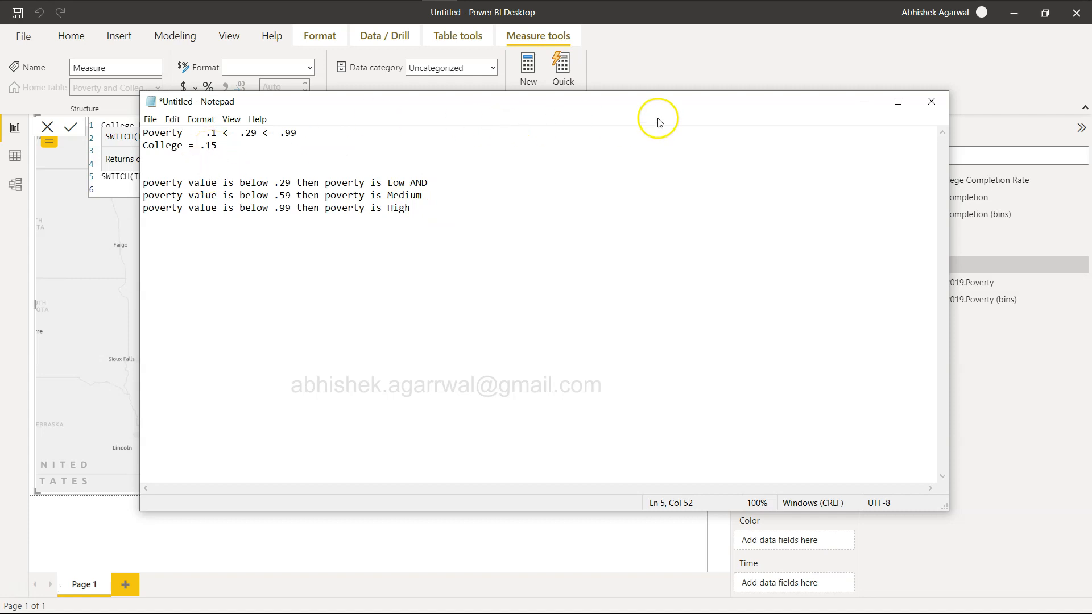
- Switch to Power BI and open the group settings of College Completion (bins) to view its bin values
left_click(778, 64)
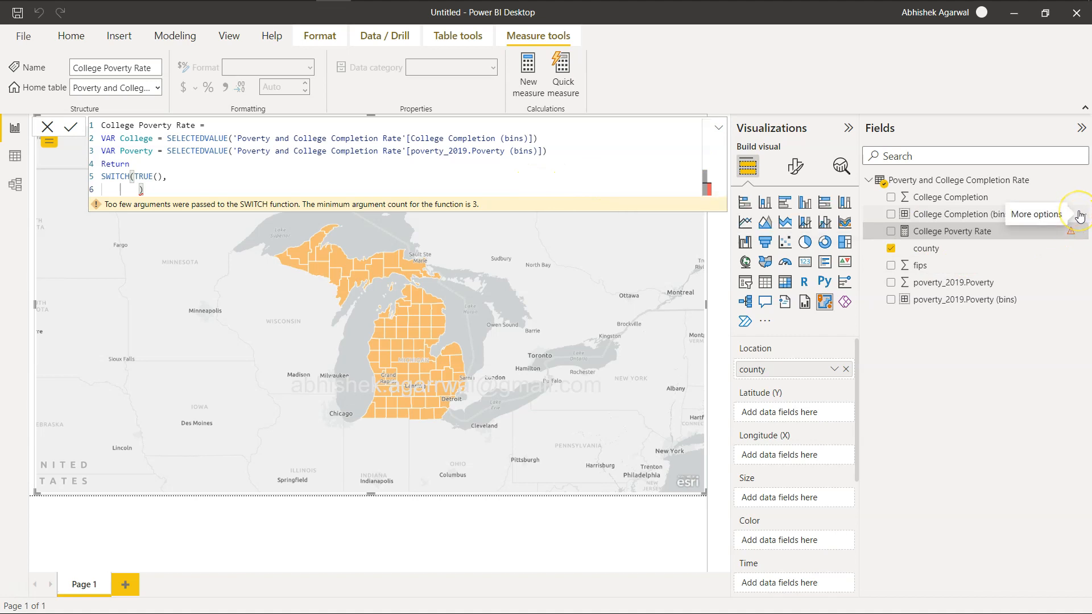
left_click(1078, 215)
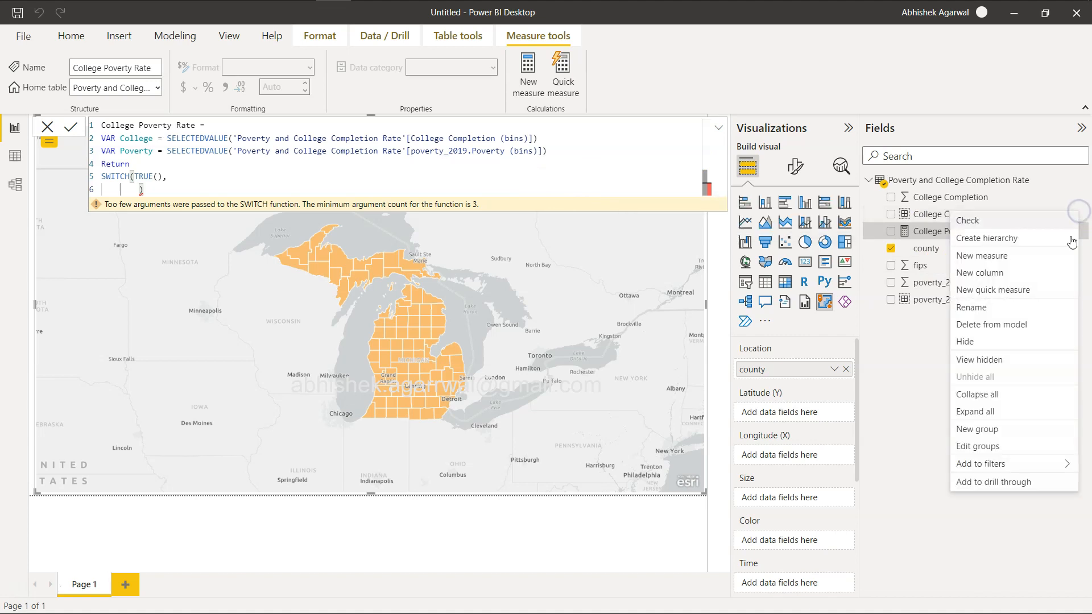
left_click(1036, 445)
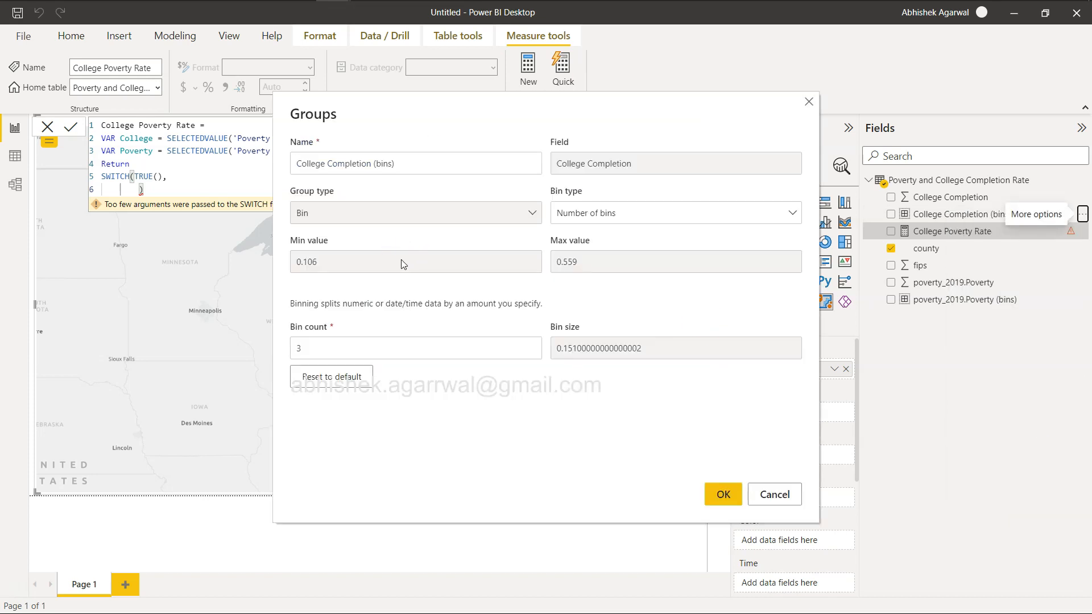
- Return to Notepad and start the College range with the minimum .106 followed by <=, replacing the existing value
key("alt+Tab")
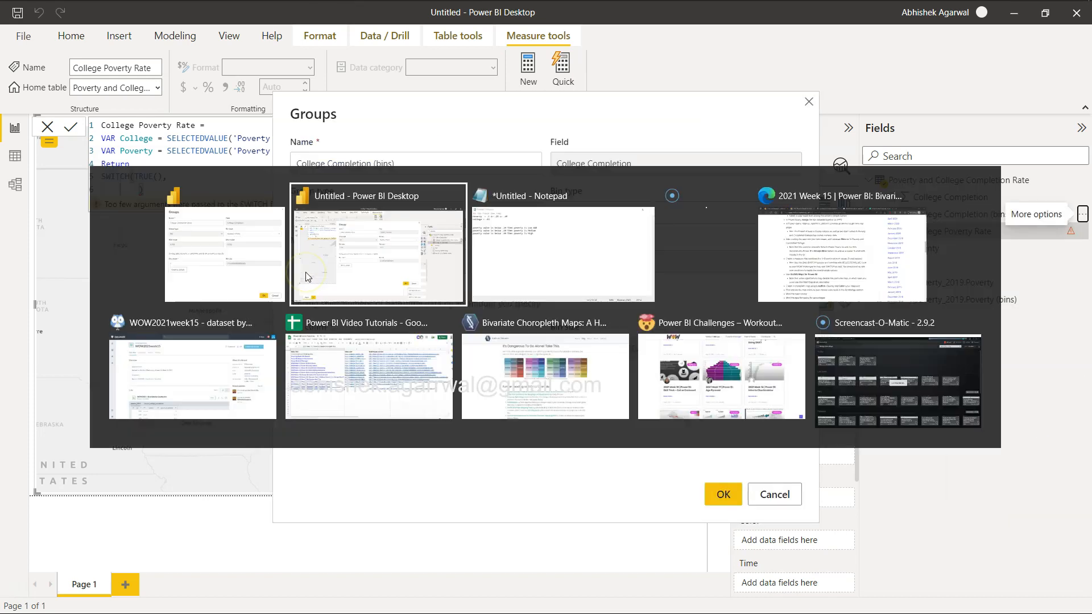
key("alt+Tab")
left_click(199, 145)
left_click_drag(200, 145, 255, 270)
key("Up")
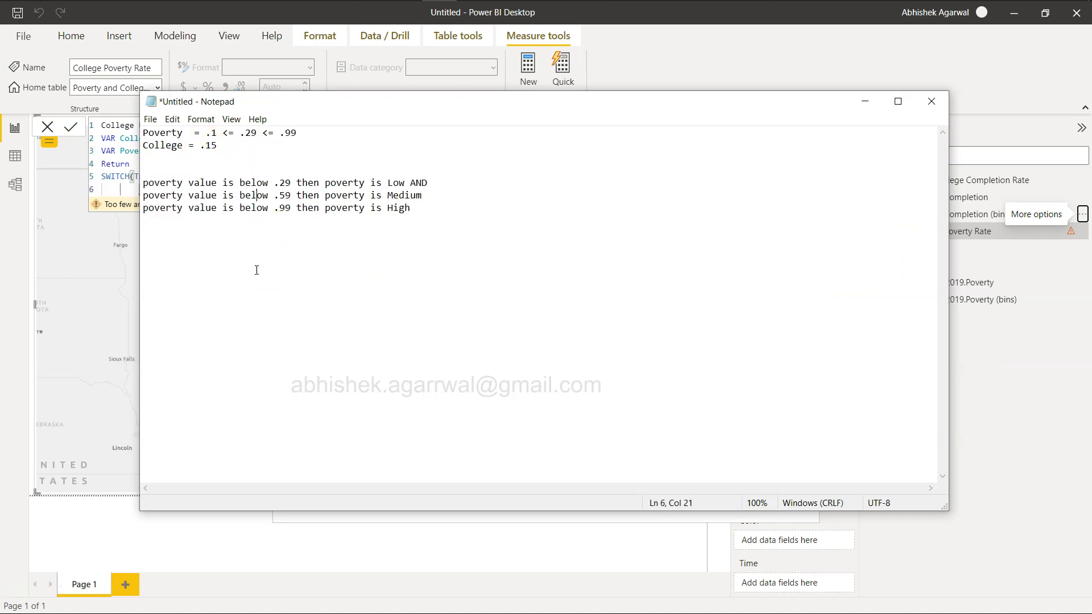
left_click(201, 146)
key("Left")
type(".106")
key("Right")
key("BackSpace")
key("BackSpace")
key("BackSpace")
type("<=")
- Complete the College range with .15 <= .559, checking the bin size and maximum in the Groups dialog
key("alt+Tab")
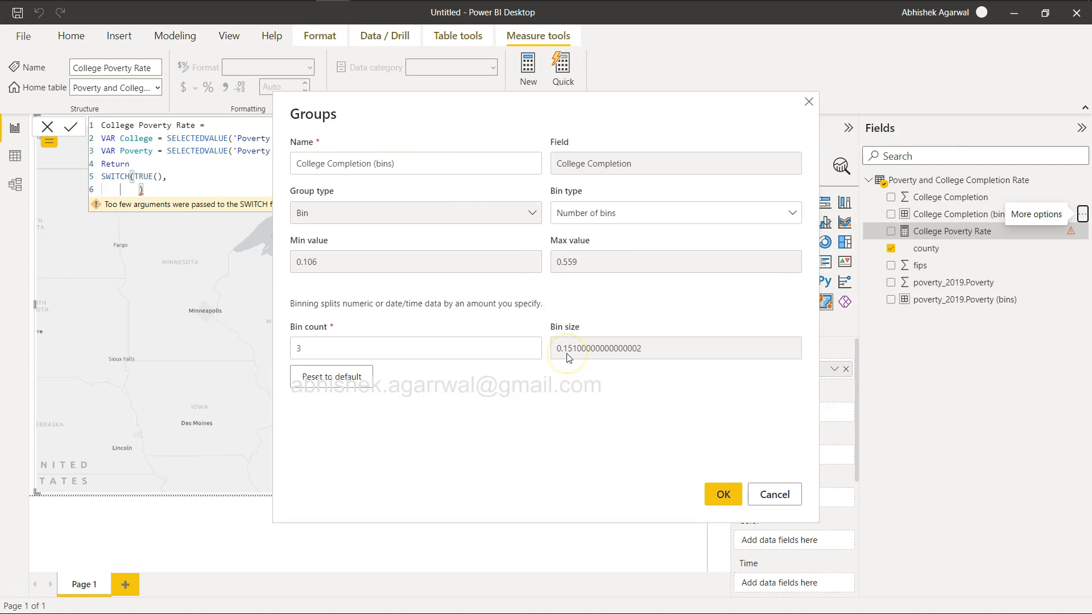
key("alt+Tab")
type(".15 <=")
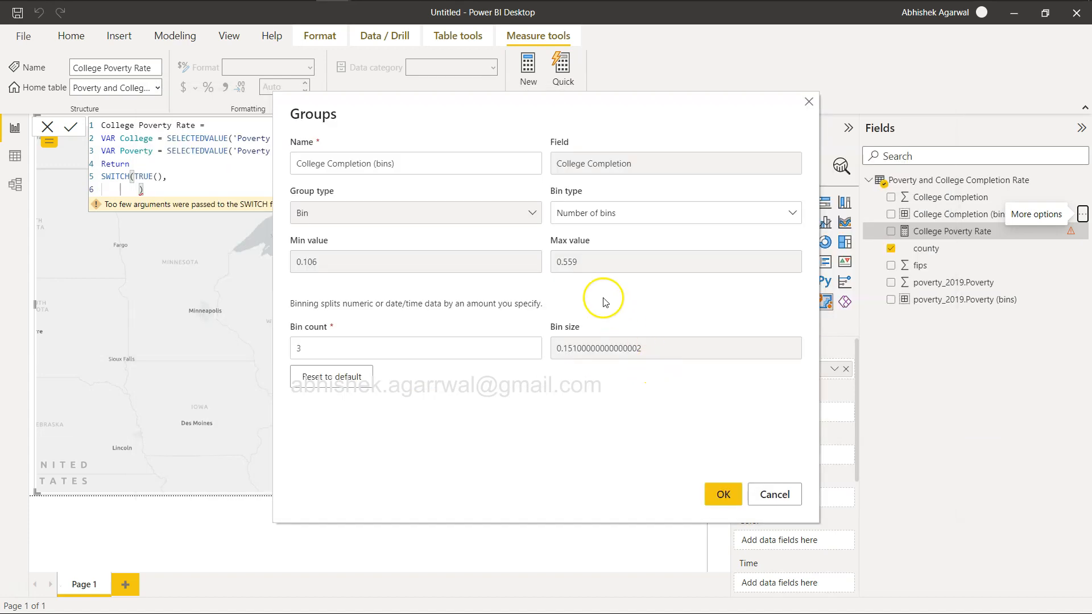
key("alt+Tab")
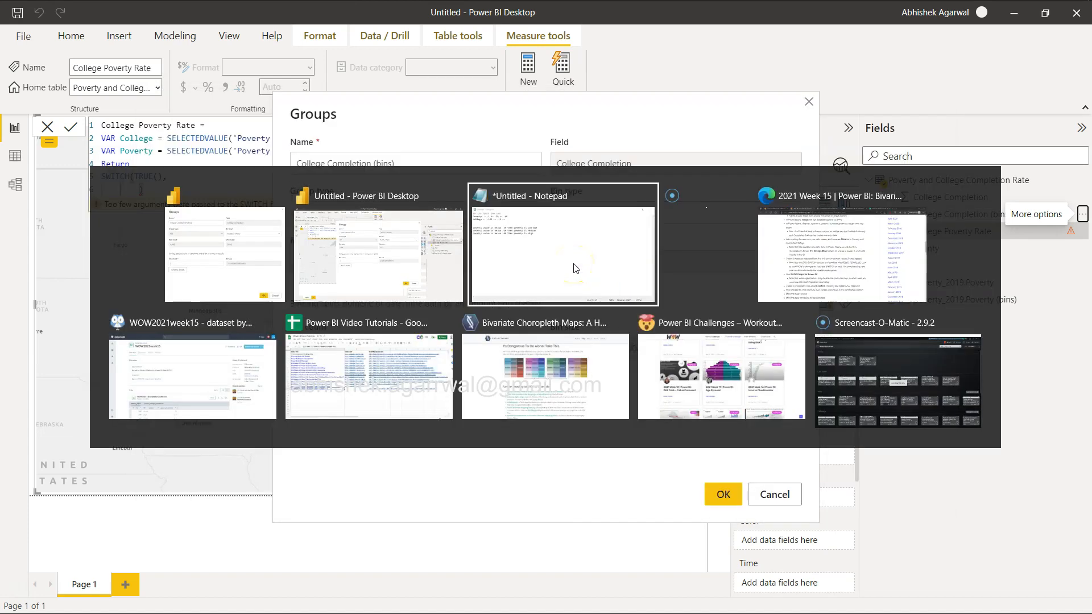
type(".599")
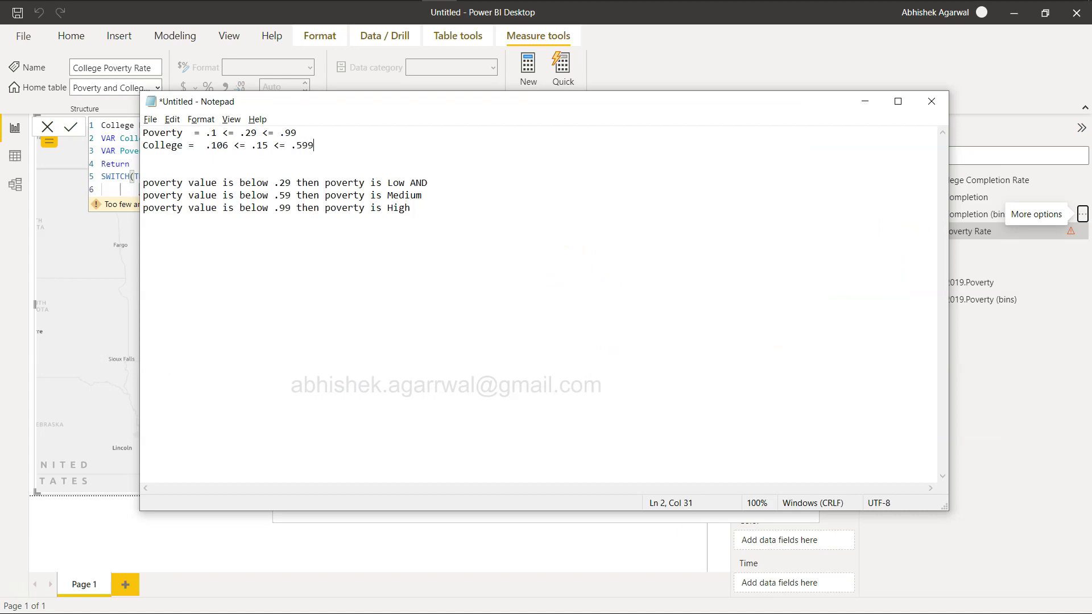
key("alt+Tab")
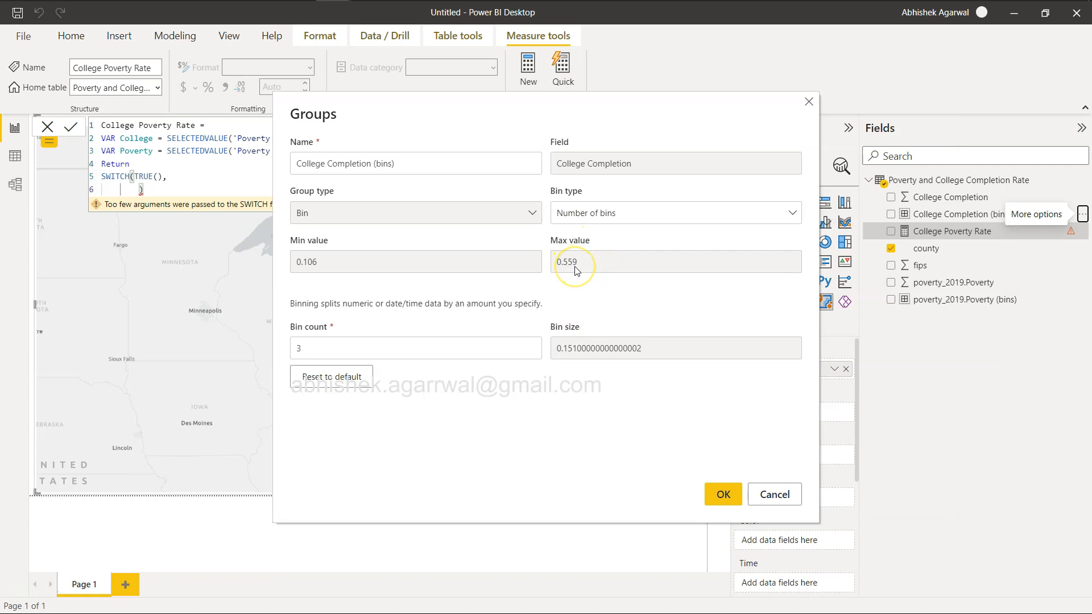
key("alt+Tab")
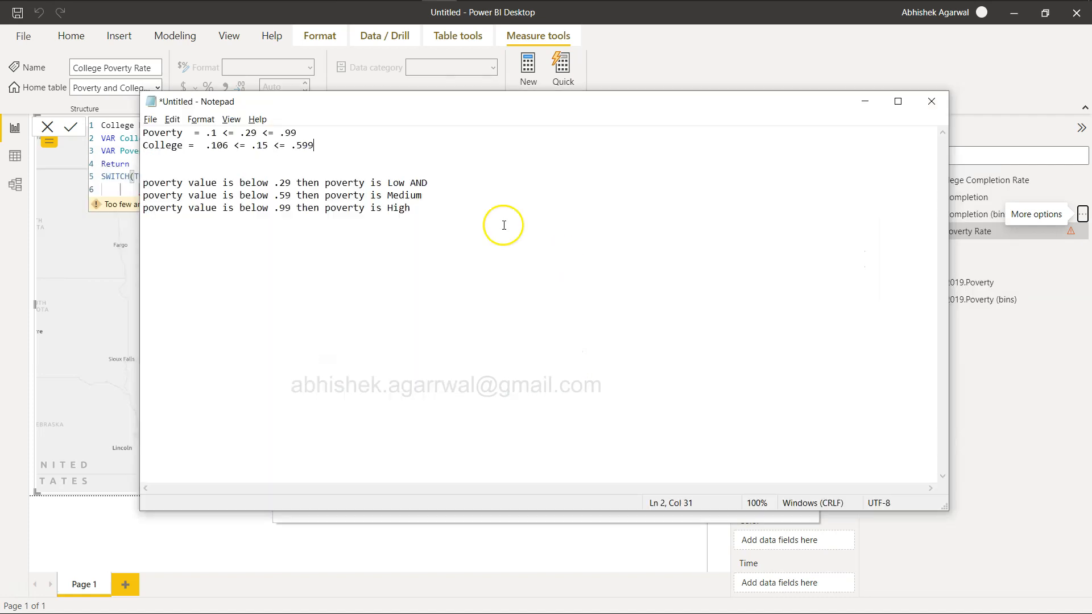
left_click(307, 145)
key("BackSpace")
type("5")
- Extend the first condition with "when college value is below .15 then Low Poverty & Low College Completion"
left_click(449, 181)
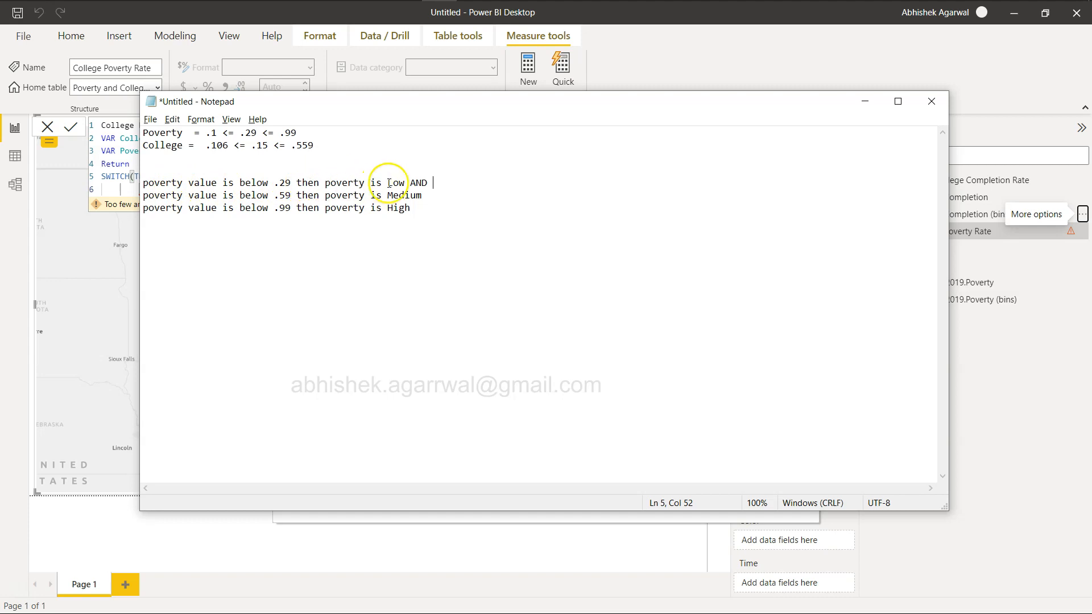
type("whe")
type("n college")
type(" value")
type(" is below")
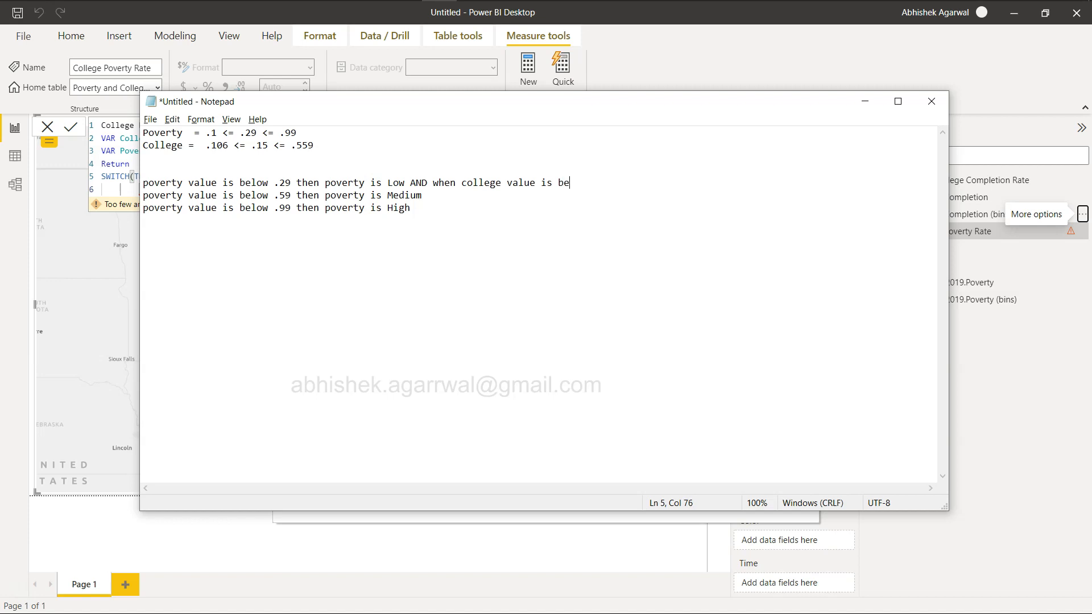
type(" .15 then Low Poverty & Low College")
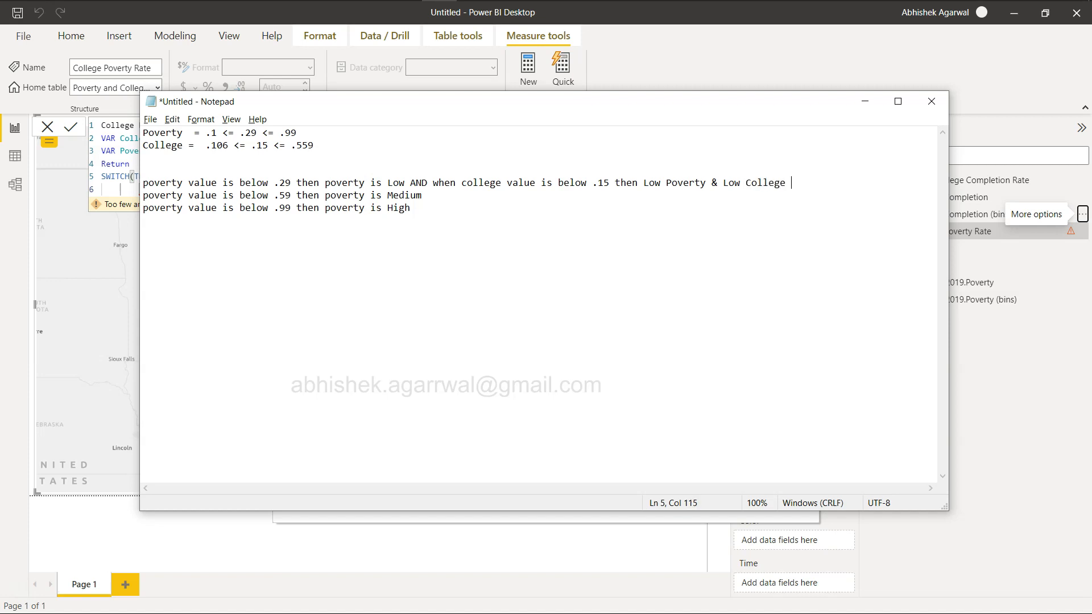
type(" Completion")
- Append "AND when" to the Medium poverty condition and separate the Low, Medium and High conditions with blank lines
left_click(440, 196)
type("AND when")
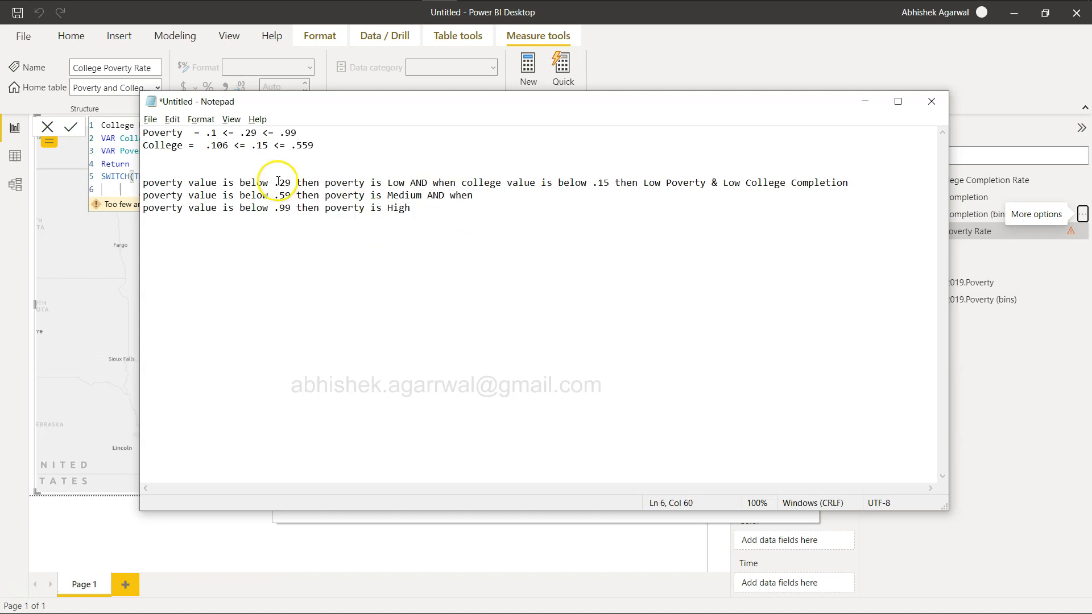
left_click(862, 181)
key("Return")
key("Return")
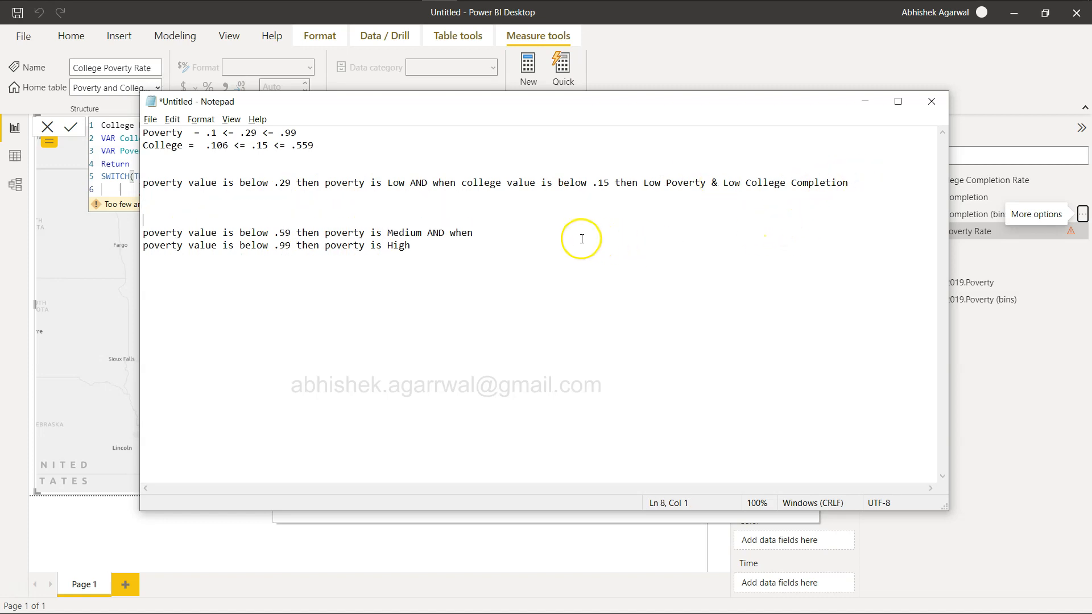
left_click(521, 233)
key("Return")
key("Return")
key("Return")
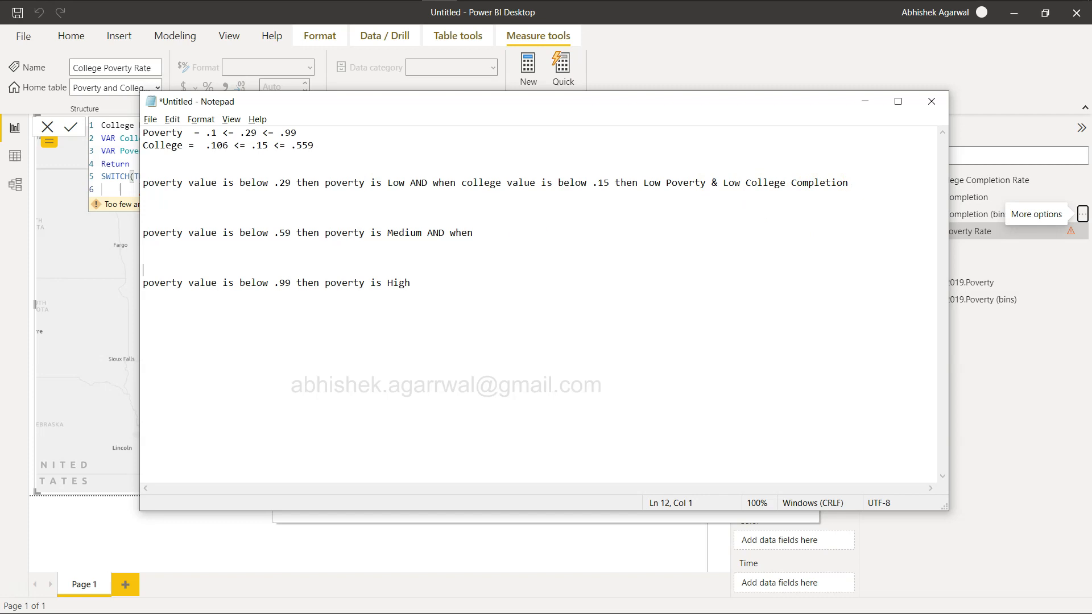
- Copy the complete Low poverty condition and paste it twice directly below the original
double_click(458, 185)
left_click(458, 185)
left_click_drag(143, 186, 864, 180)
key("ctrl+c")
left_click(864, 180)
key("Return")
key("ctrl+v")
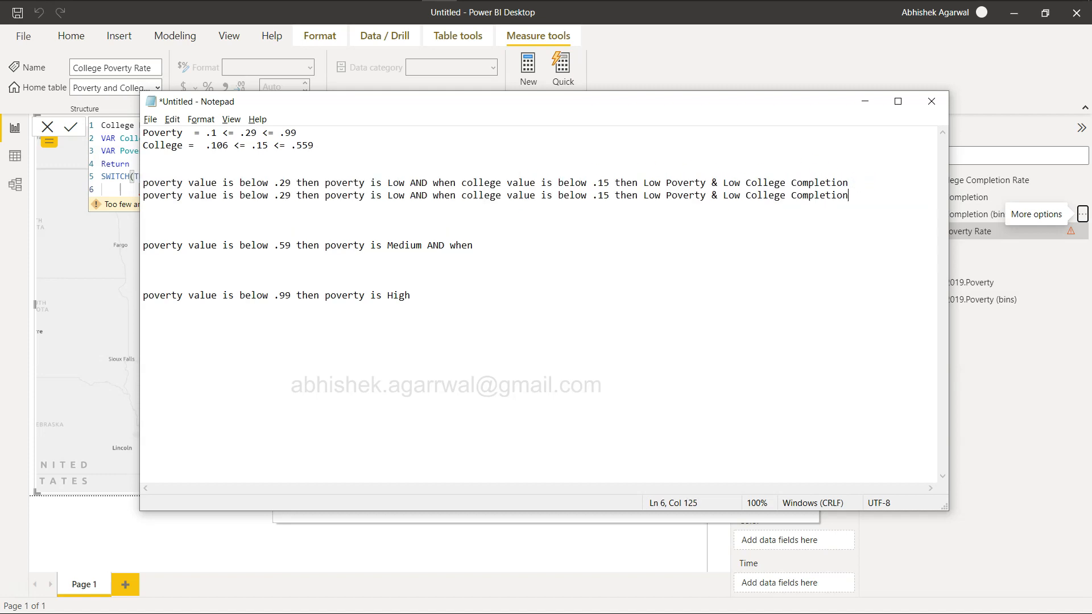
key("Return")
key("ctrl+v")
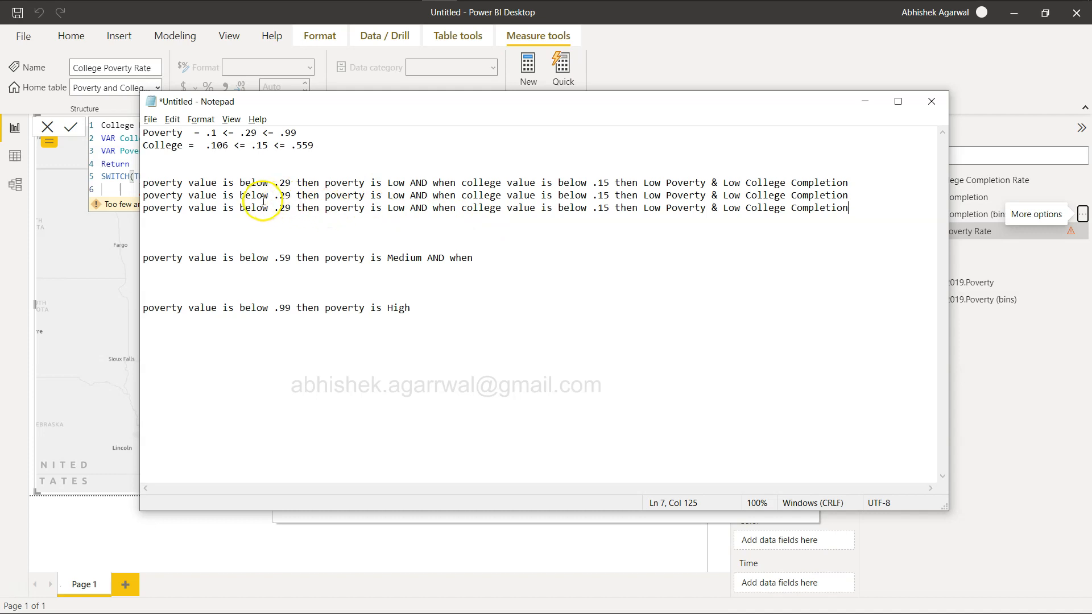
- Change the second Low poverty condition to college value below .39 and Medium College Completion
left_click(609, 212)
key("BackSpace")
key("BackSpace")
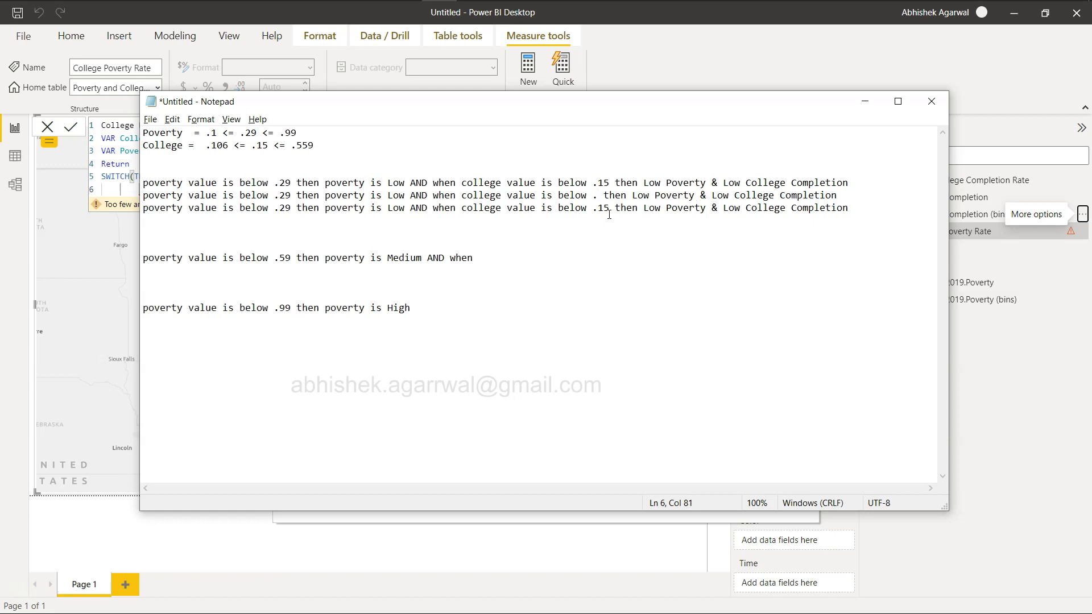
type("39")
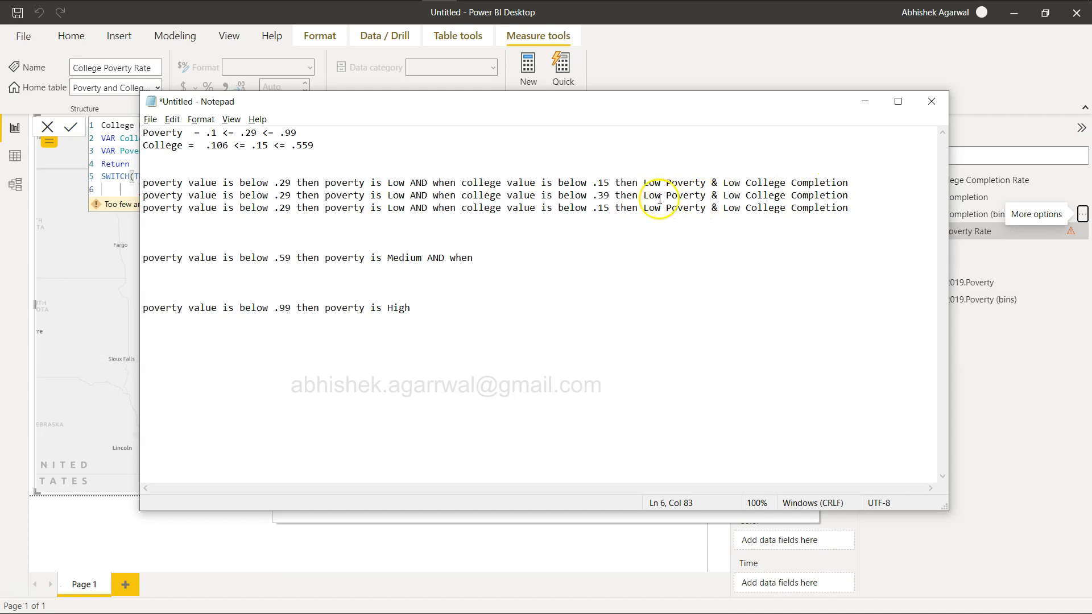
double_click(732, 196)
type("Medi")
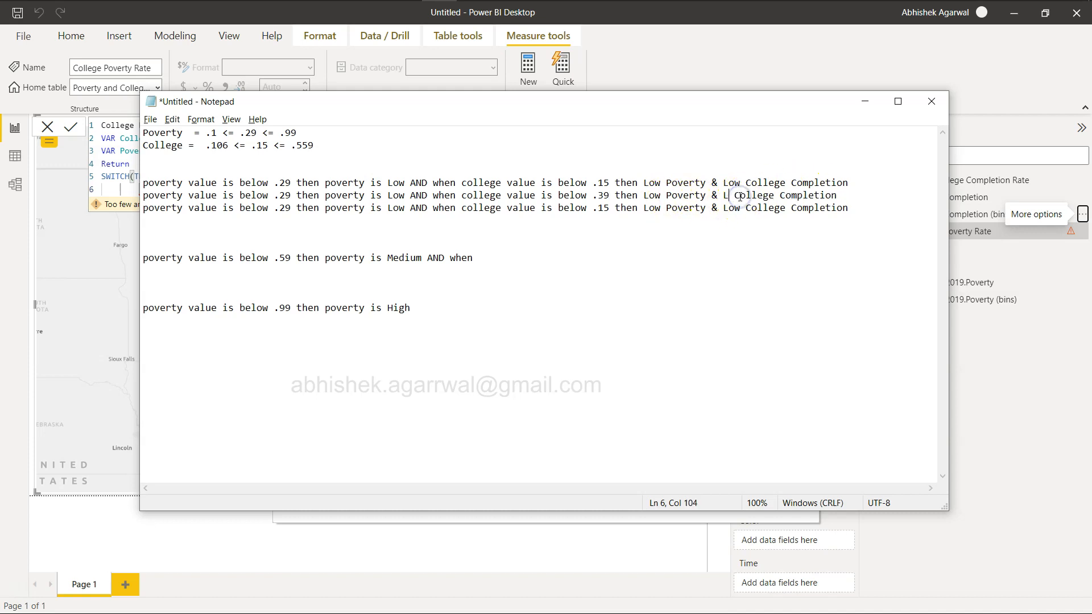
type("um")
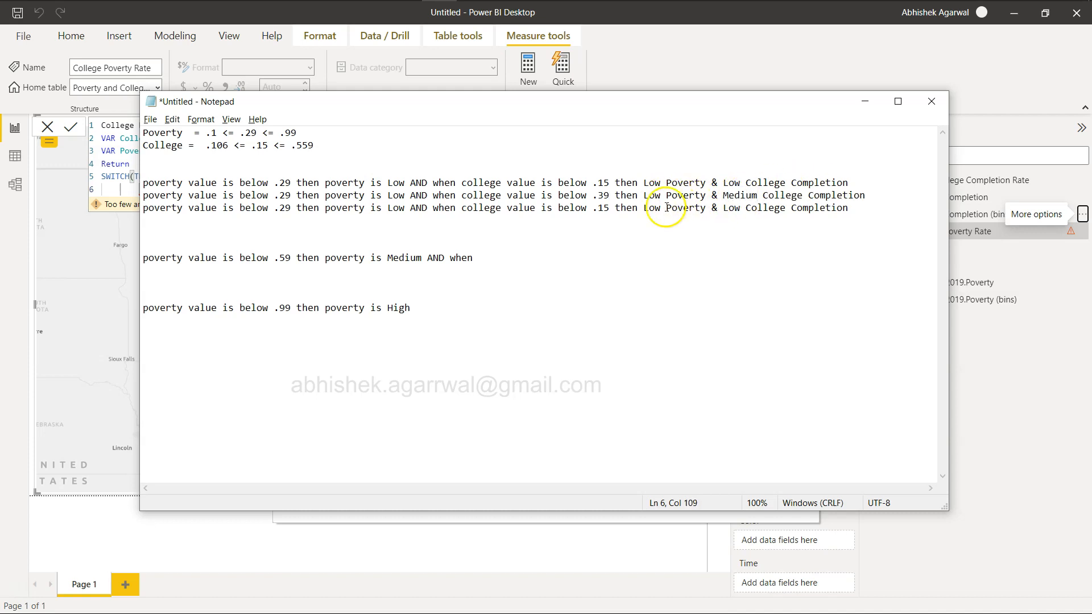
- Change the third Low poverty condition to college value below .559 and High College Completion
left_click(607, 209)
key("BackSpace")
key("BackSpace")
type("559")
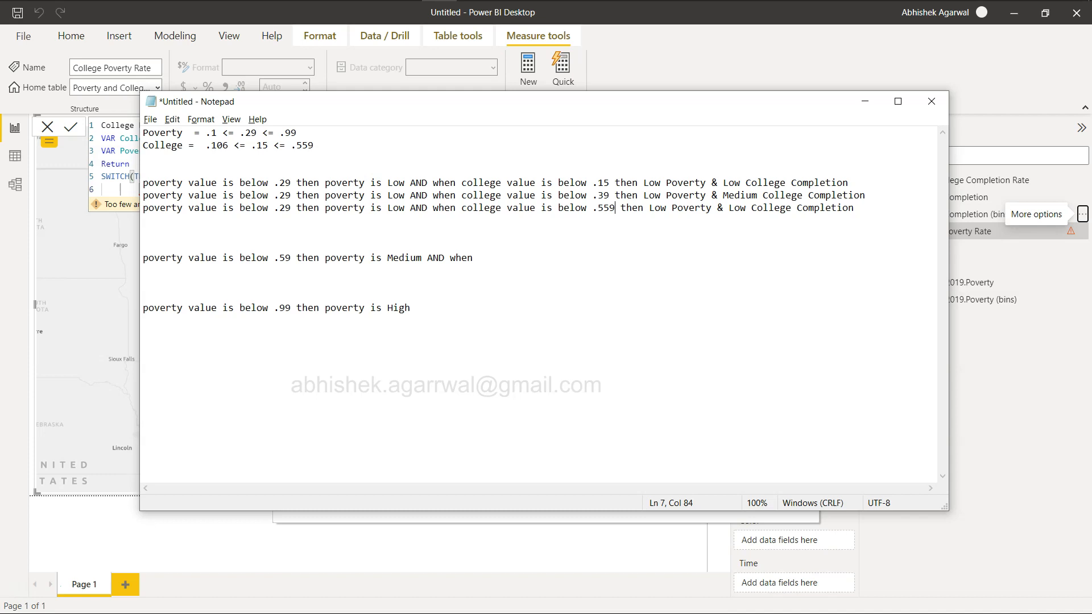
left_click_drag(730, 211, 746, 211)
key("BackSpace")
type("High")
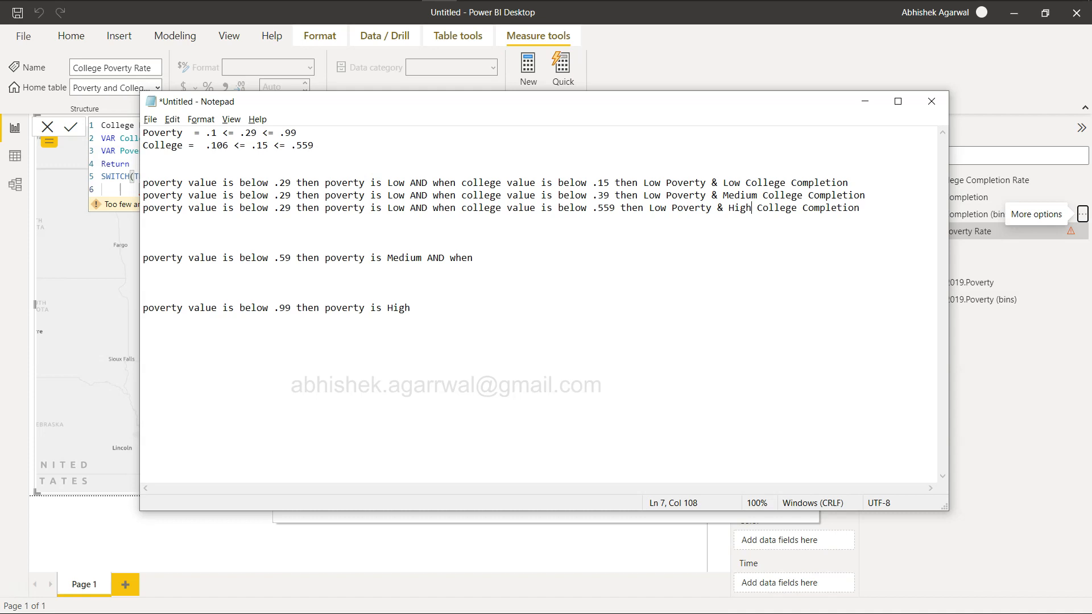
- Review the Medium and High poverty conditions, switch to Power BI, and cancel the Groups dialog
left_click_drag(144, 257, 442, 312)
left_click(441, 312)
left_click(365, 307)
key("alt+Tab")
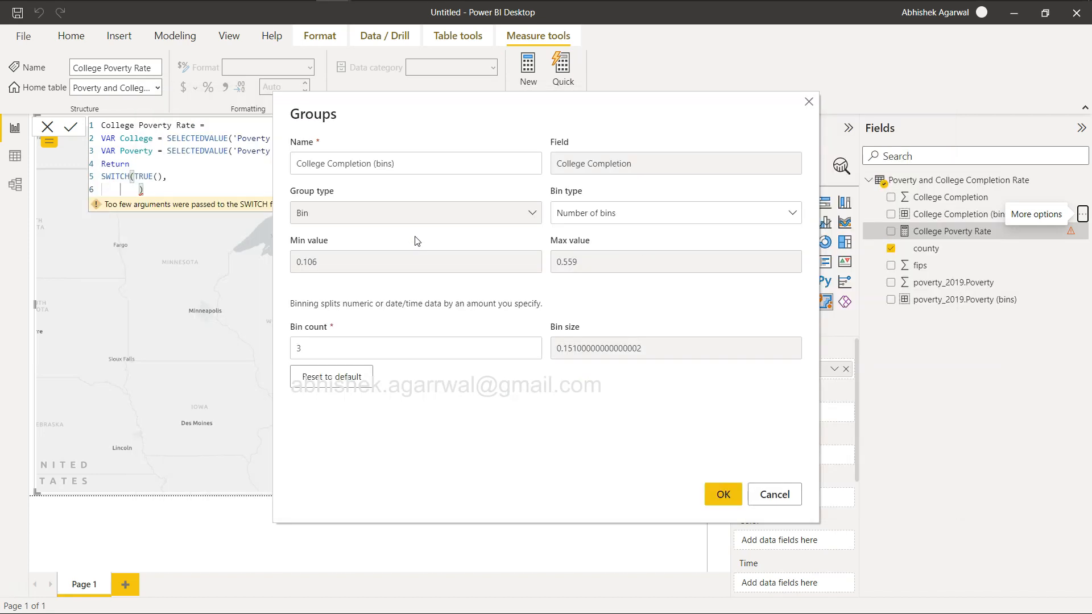
left_click(774, 494)
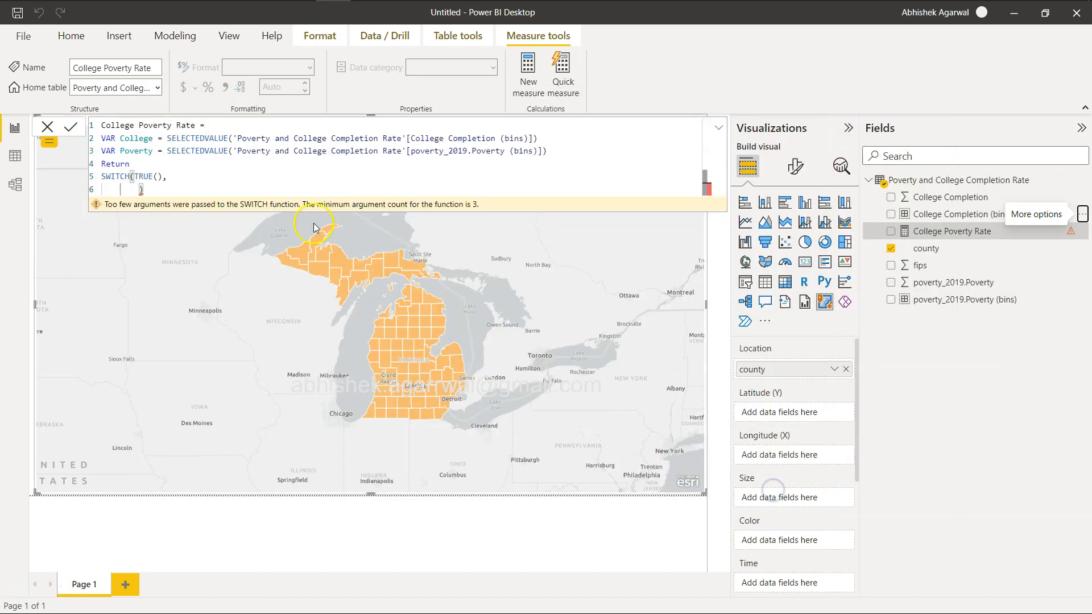
- Add the condition Poverty < .29 && College <.15 on a new line inside SWITCH, checking the poverty threshold in Notepad
left_click(175, 183)
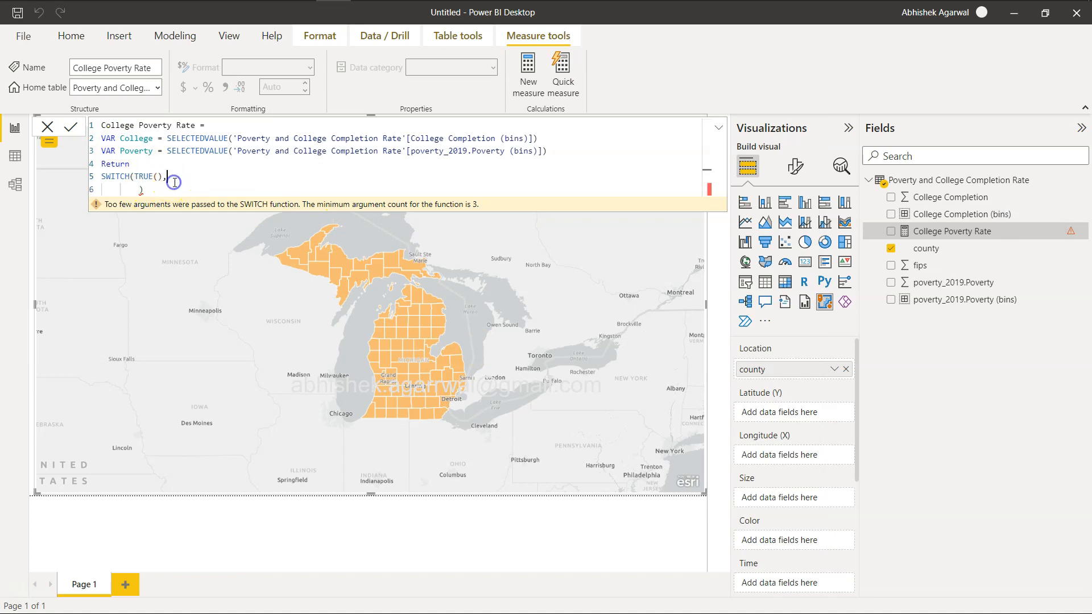
key("shift+Return")
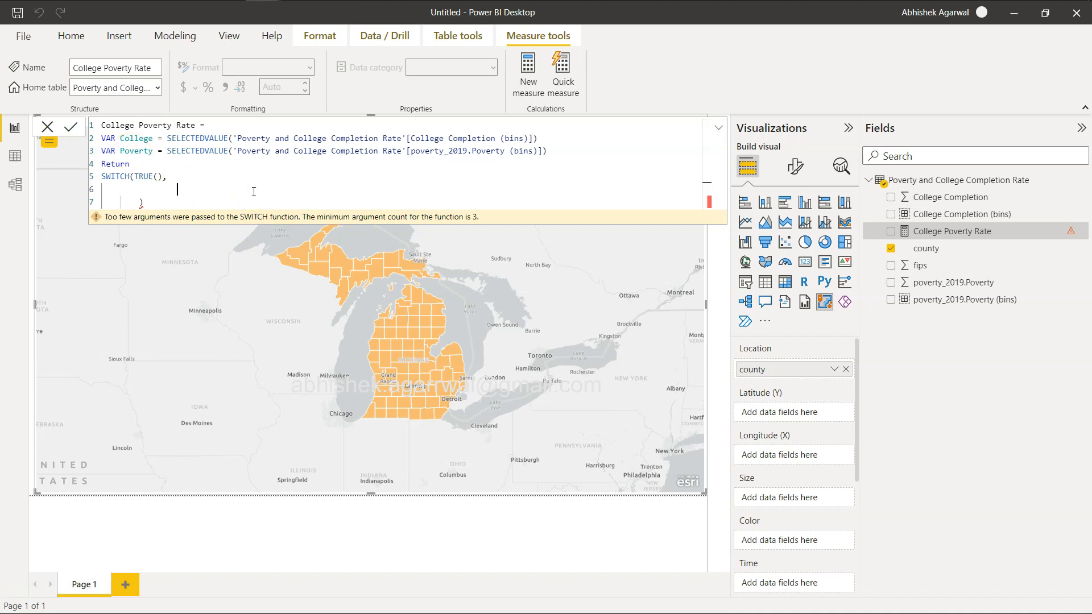
type("Poverty < .")
key("alt+Tab")
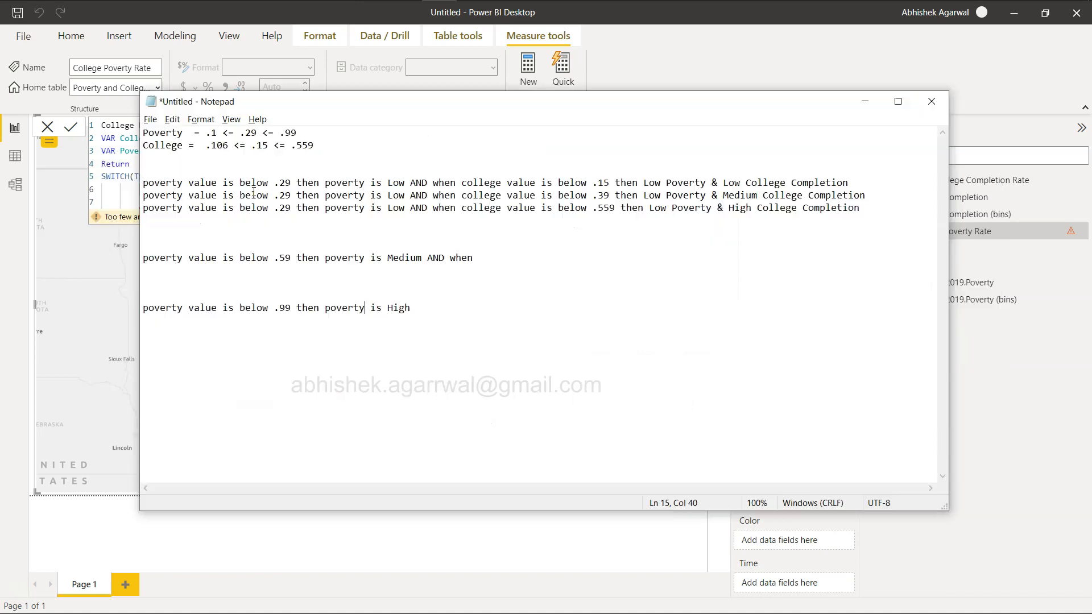
key("alt+Tab")
key("alt+Tab")
key("alt+Tab")
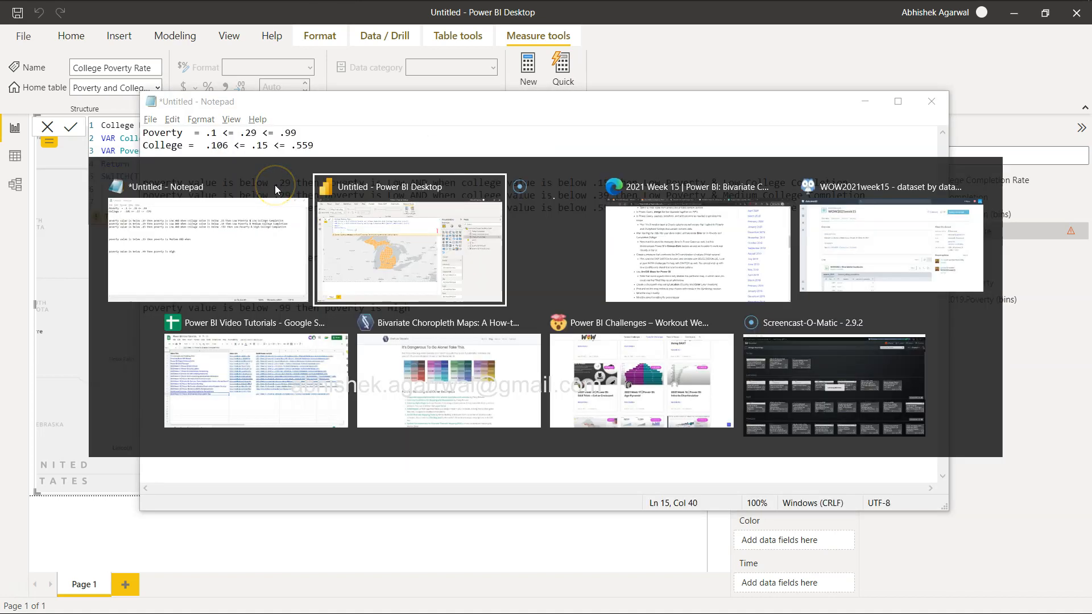
type("29 &&")
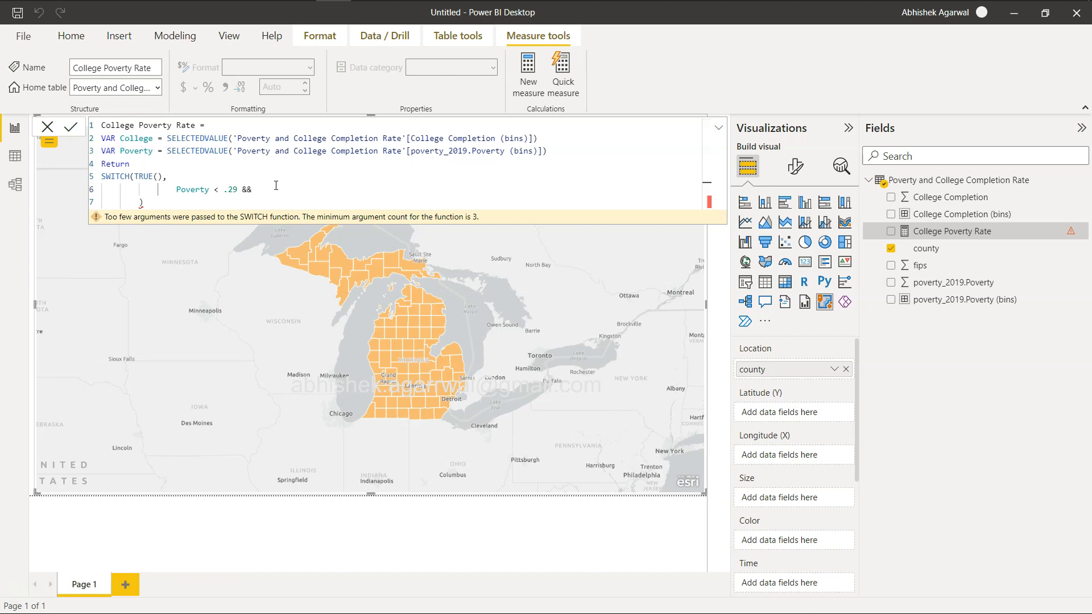
type(" College ")
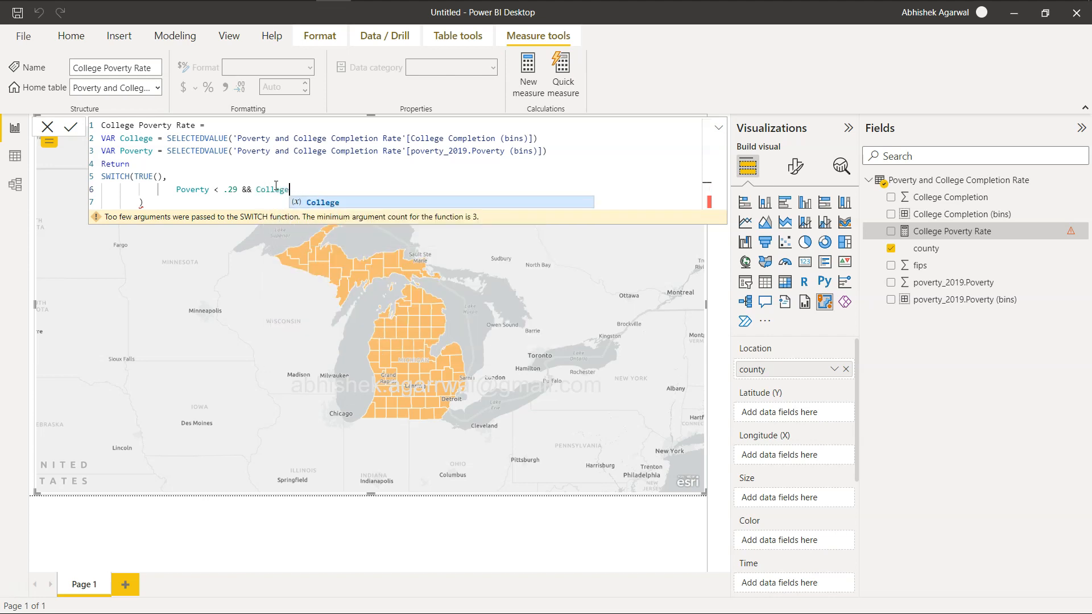
type("<.15")
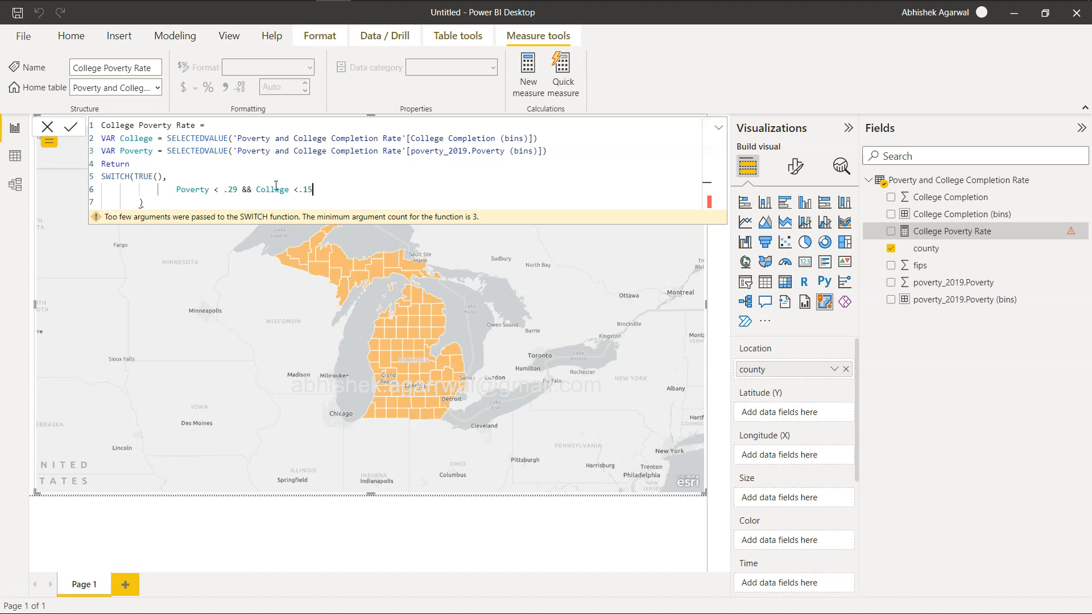
- Check the label wording in Notepad and give the first SWITCH condition the result "Low Poverty & Low College Compltion", ending with a comma
key("alt+Tab")
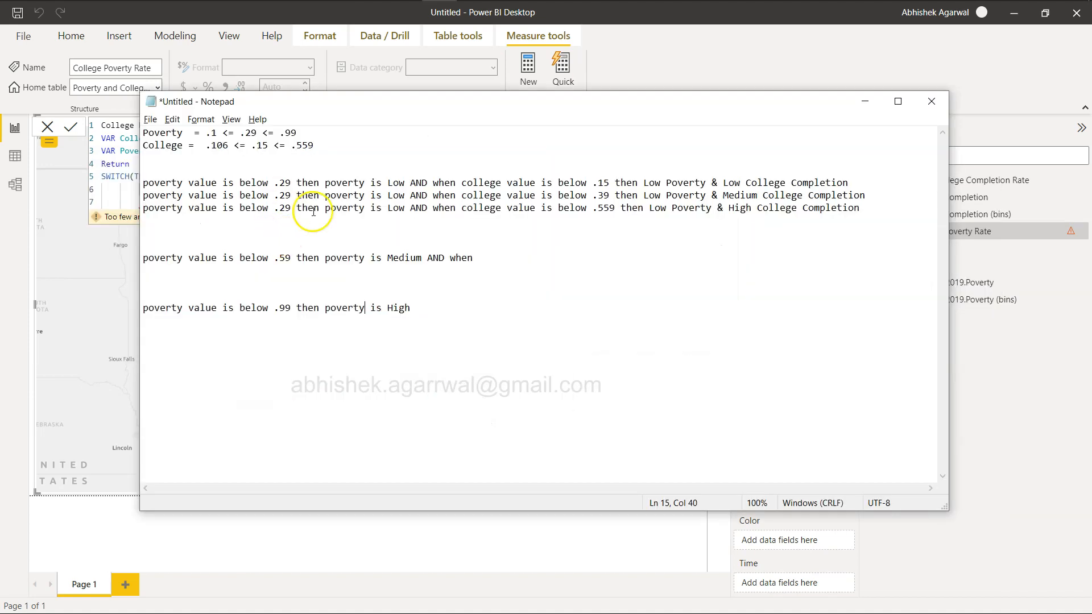
key("alt+Tab")
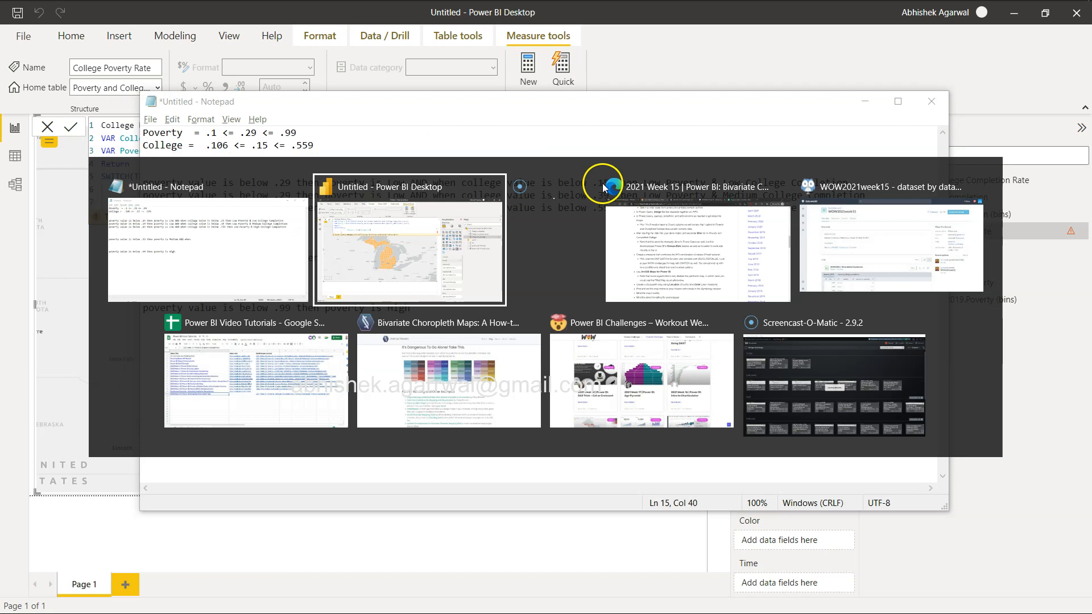
left_click(354, 192)
type(",")
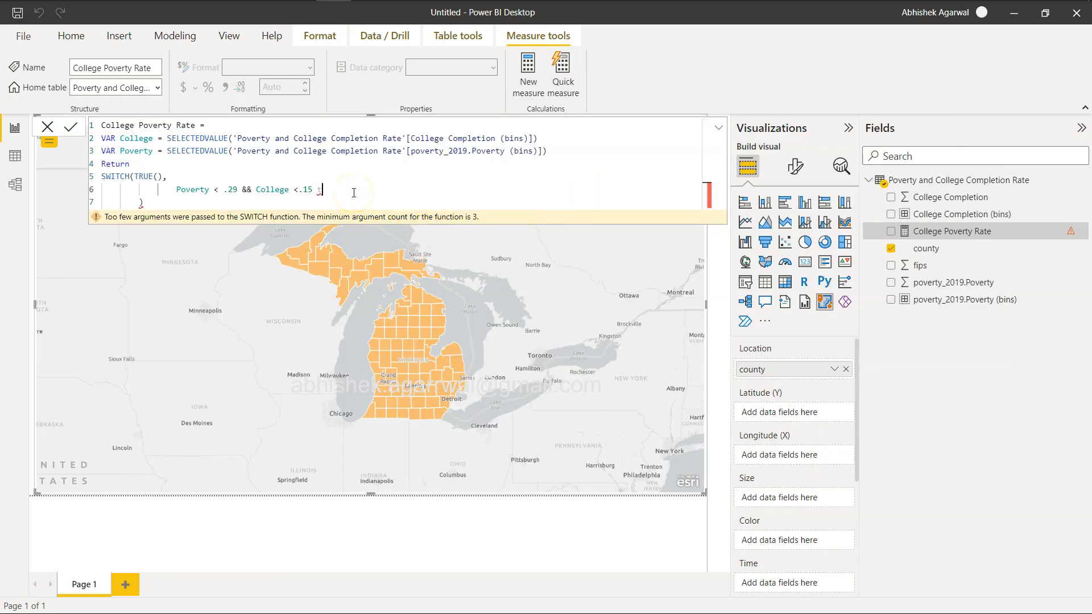
key("BackSpace")
key("BackSpace")
key("BackSpace")
left_click(325, 188)
type(", ")
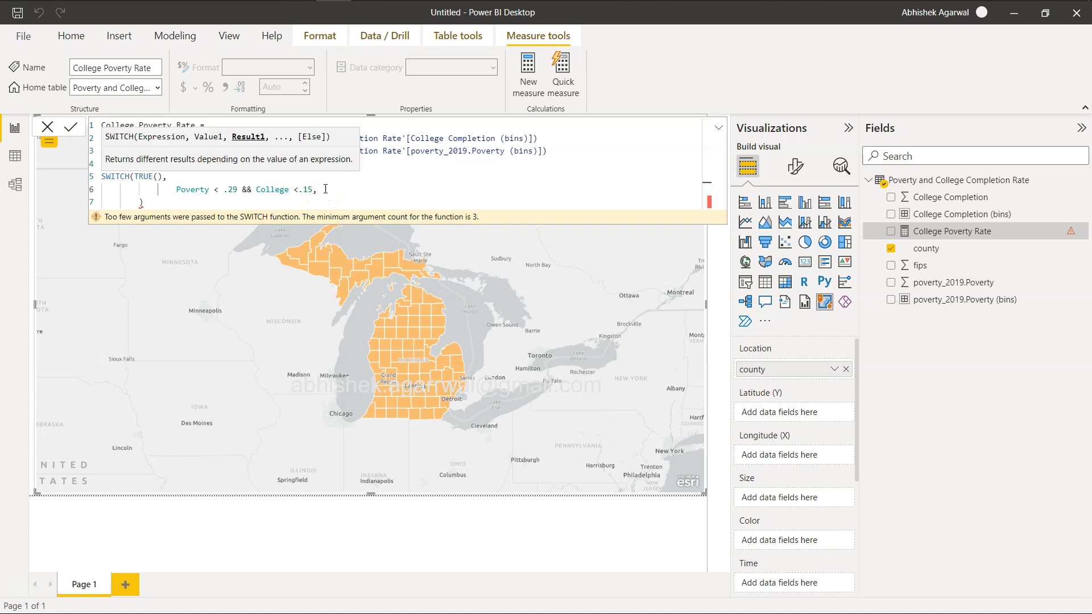
type("\"")
type("ion\",")
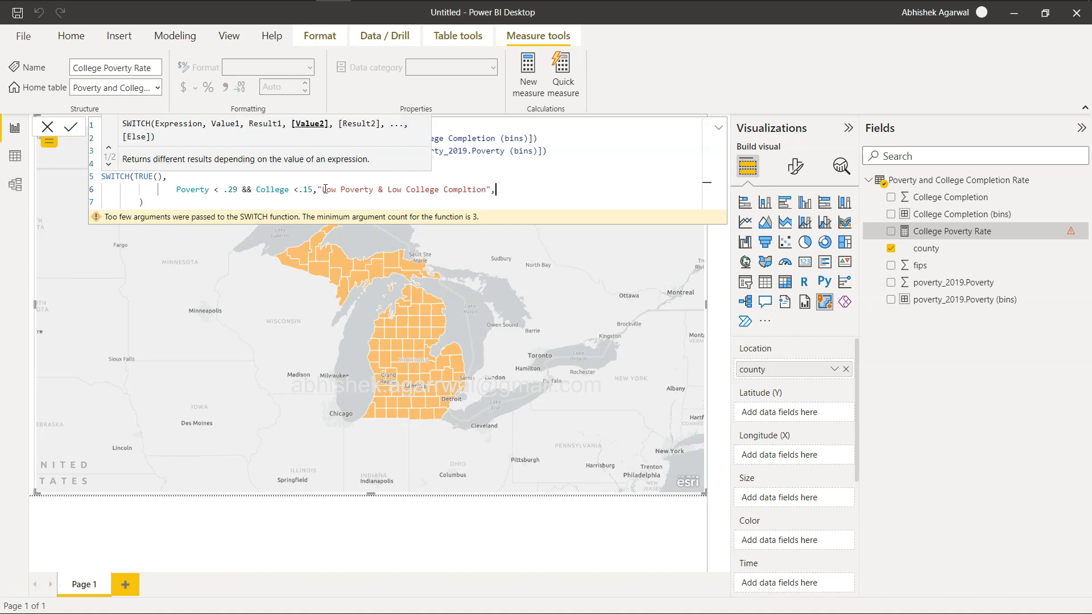
- Copy the first condition line with its result and paste it as a second line inside SWITCH
key("ctrl+shift+Left")
key("ctrl+shift+Left")
key("ctrl+shift+Left")
key("ctrl+shift+Left")
key("ctrl+shift+Left")
key("ctrl+shift+Left")
key("ctrl+shift+Left")
key("ctrl+shift+Left")
key("ctrl+shift+Left")
key("ctrl+shift+Left")
key("ctrl+shift+Left")
key("ctrl+shift+Left")
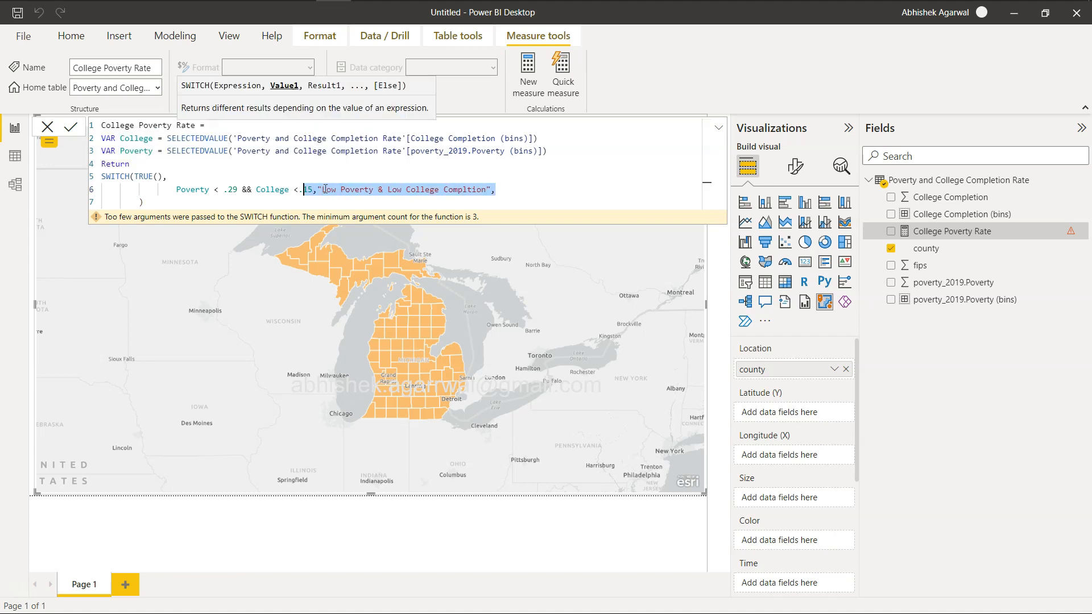
key("ctrl+shift+Left")
key("ctrl+shift+Left")
key("ctrl+shift+Left")
key("ctrl+shift+Left")
key("ctrl+shift+Left")
key("ctrl+shift+Left")
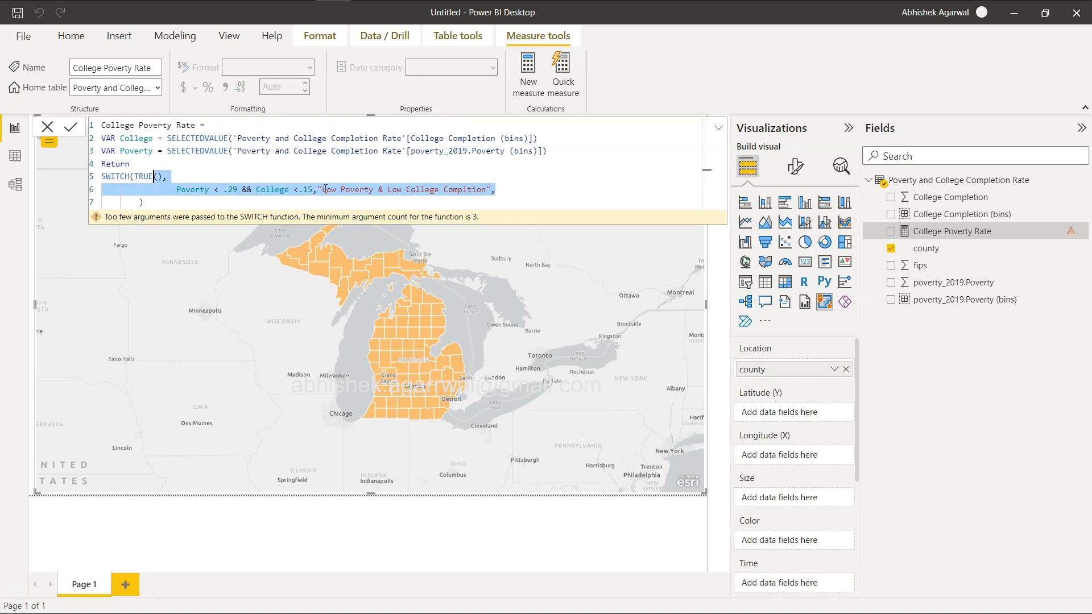
key("ctrl+shift+Right")
key("ctrl+shift+Right")
key("ctrl+shift+Left")
key("ctrl+shift+Left")
key("ctrl+c")
key("End")
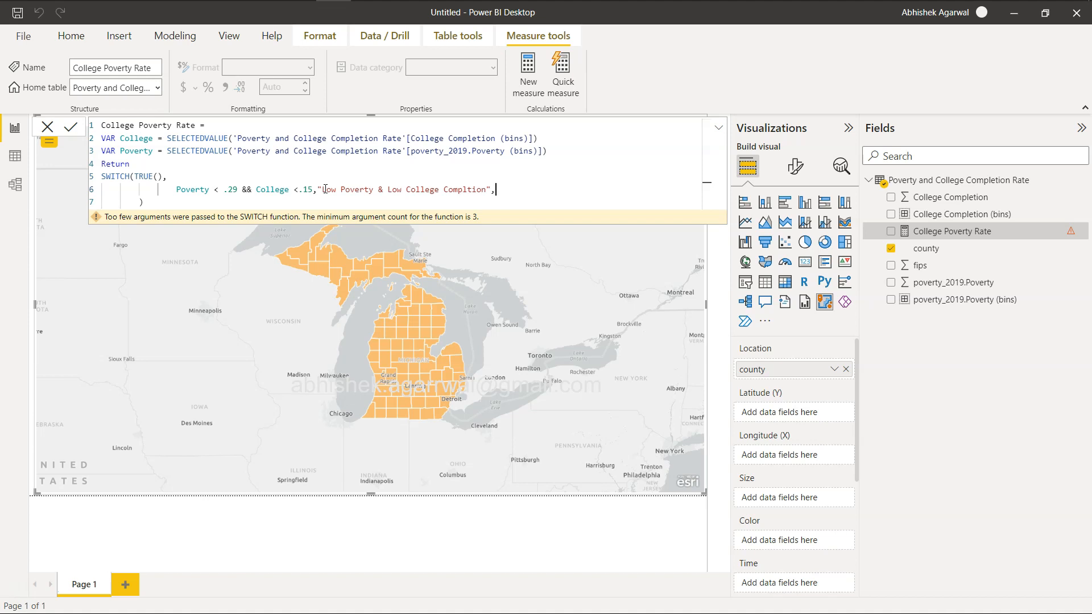
key("Return")
key("ctrl+v")
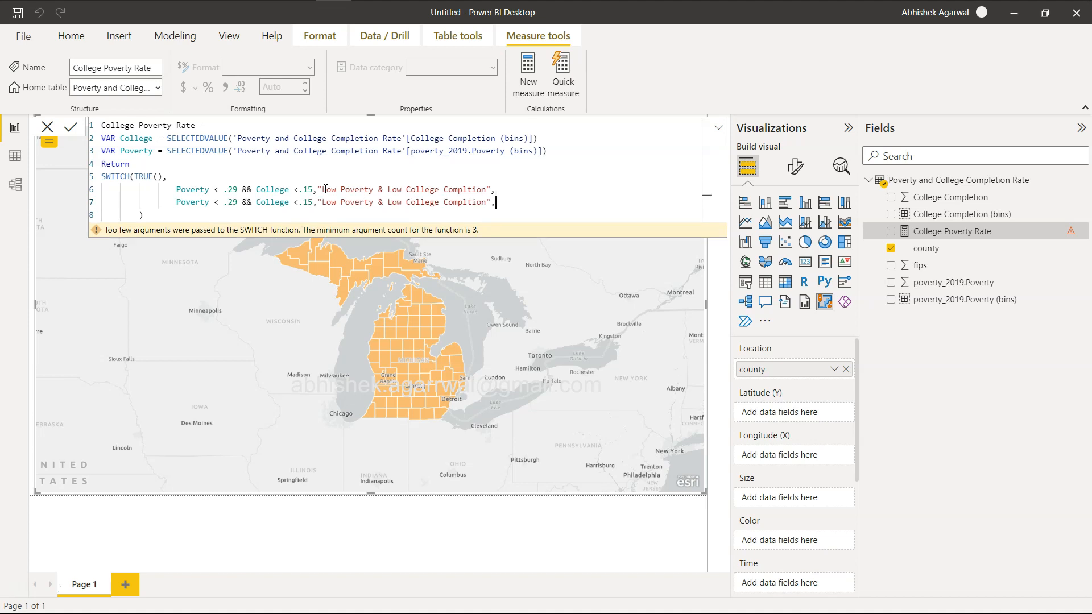
- Set the College threshold in the second SWITCH condition to .39
double_click(307, 202)
type(".3")
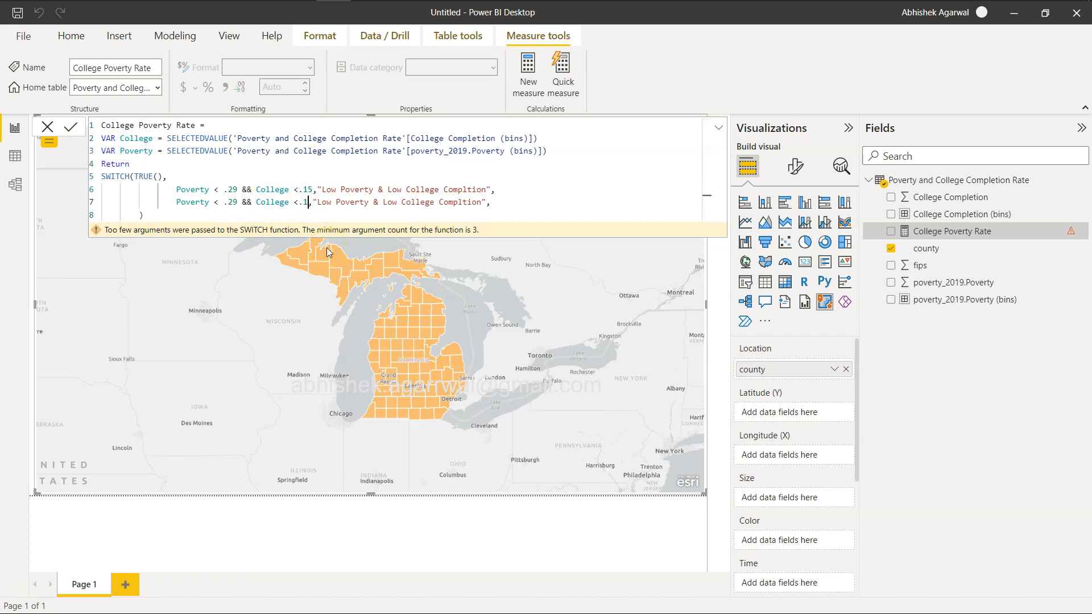
type("9")
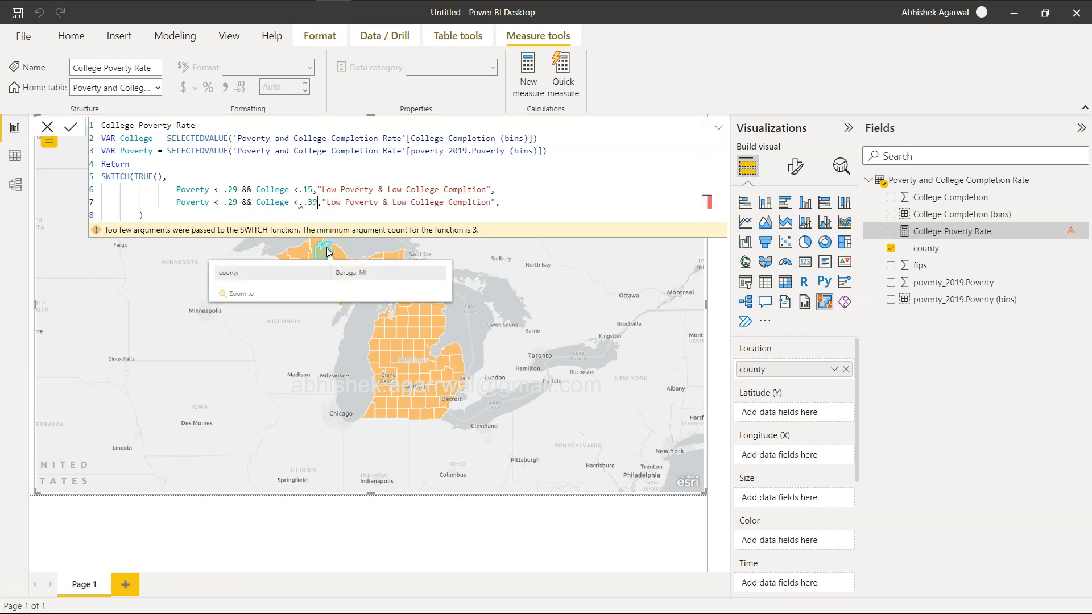
left_click(307, 202)
key("BackSpace")
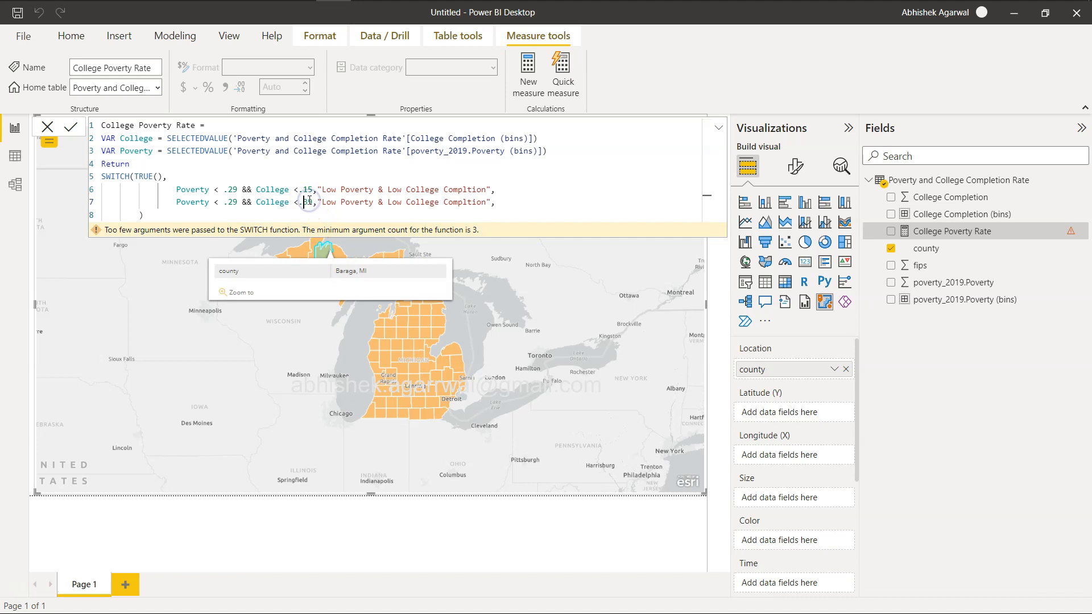
- Change the college level in the second condition's result text to Medium, correcting the spelling
left_click(400, 203)
key("BackSpace")
key("BackSpace")
key("BackSpace")
type("Meidum")
left_click(562, 180)
key("Left")
key("Left")
key("Left")
key("BackSpace")
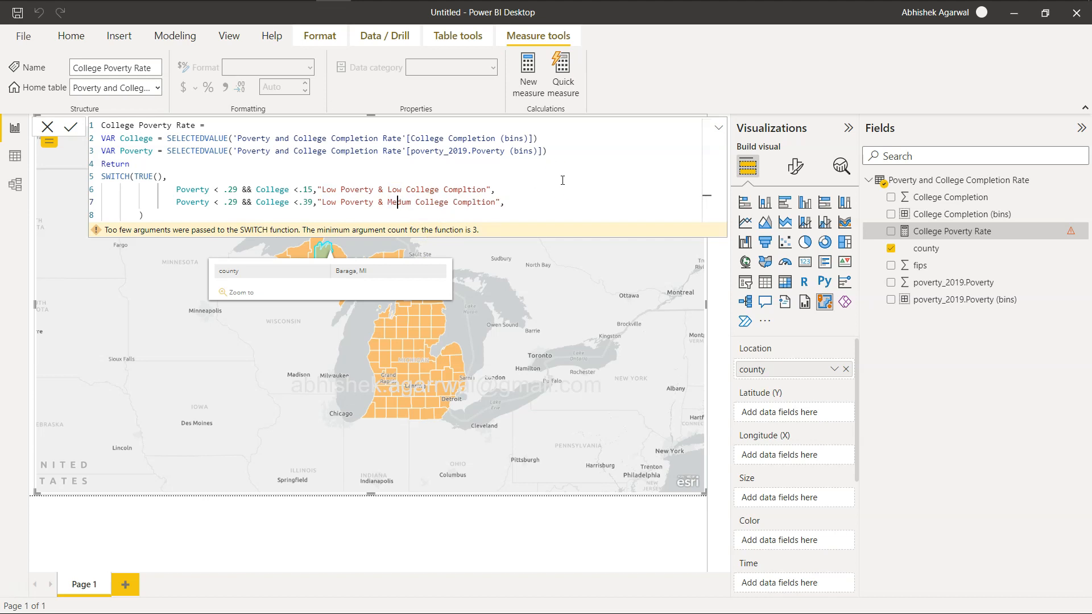
type("i")
- Paste the condition as a third SWITCH line with College threshold .559 and result "Low Poverty & High College Compltion"
left_click(537, 203)
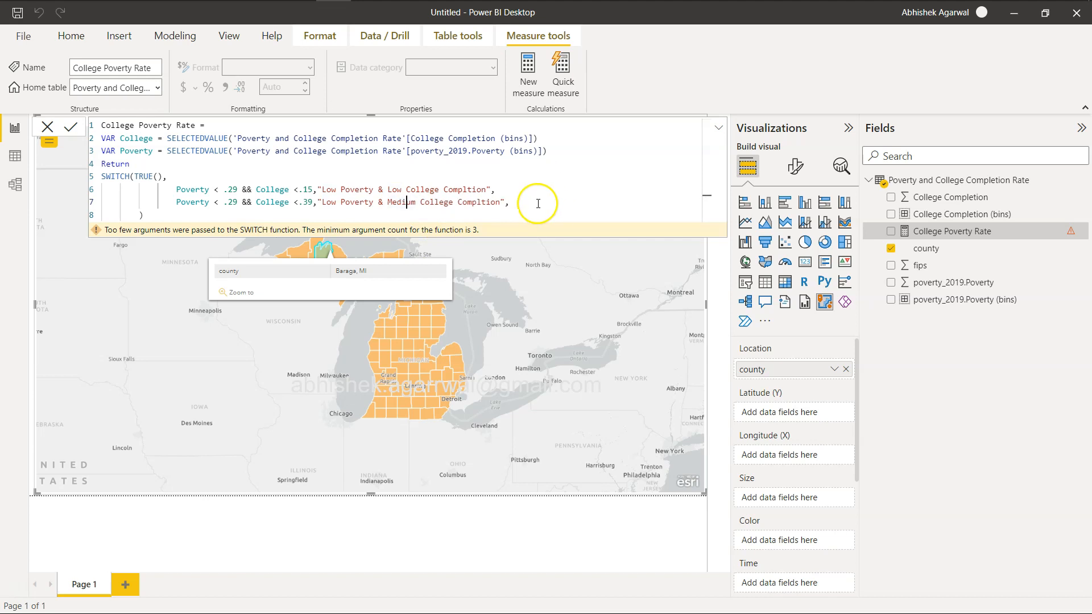
key("shift+Return")
key("ctrl+v")
left_click(314, 216)
key("BackSpace")
key("BackSpace")
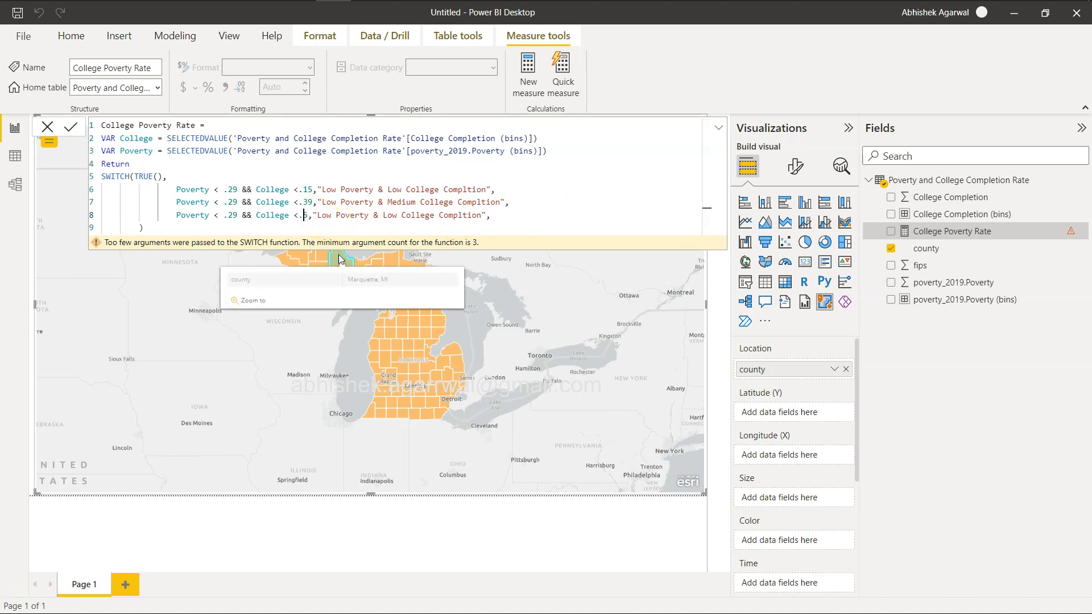
type("5")
key("BackSpace")
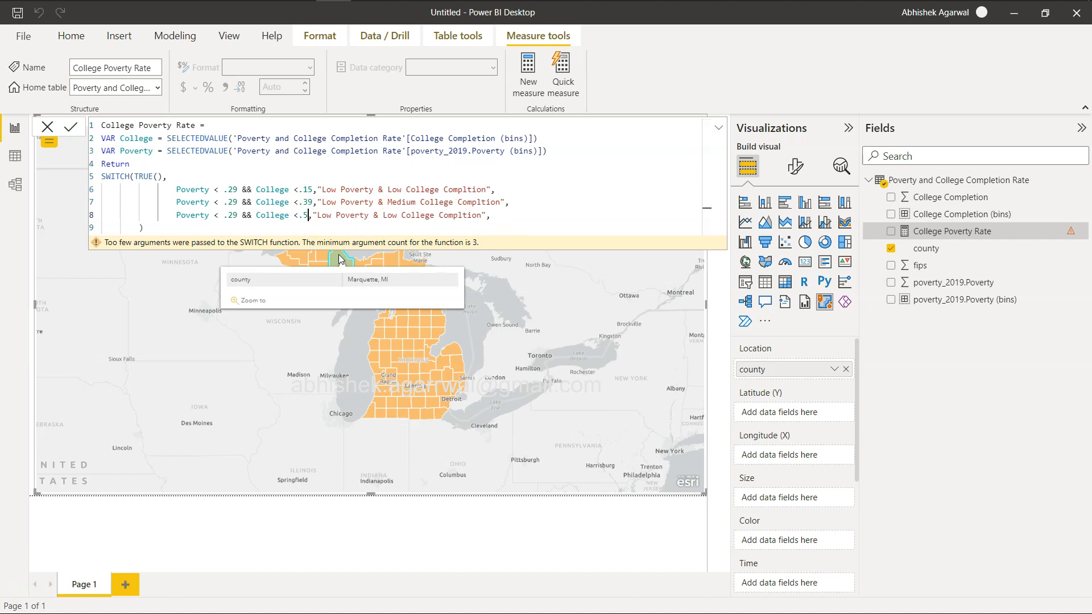
type("59")
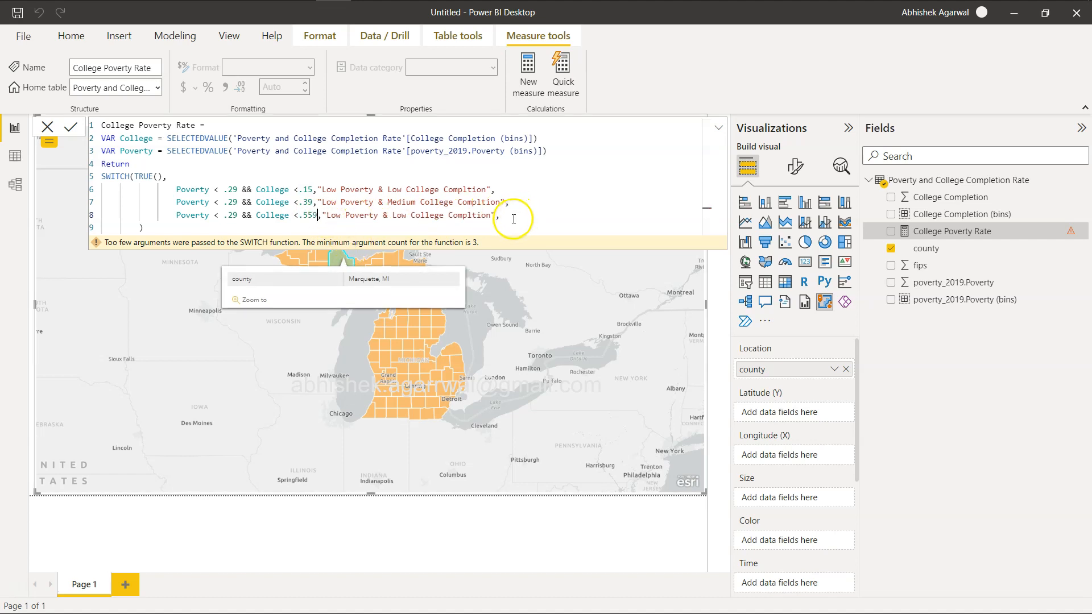
left_click(406, 216)
type("High")
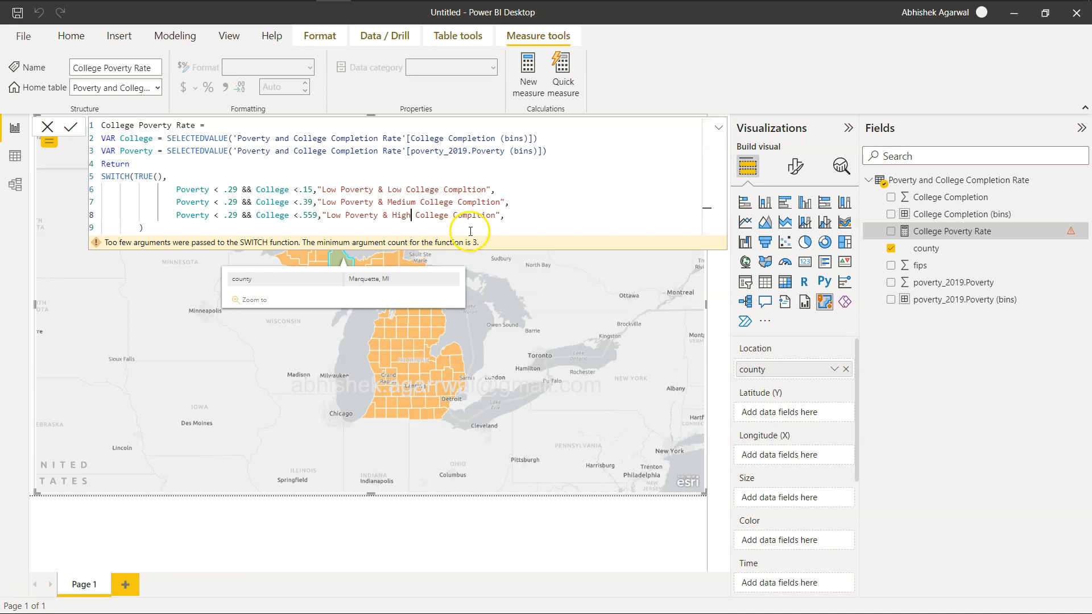
- Copy the three Low Poverty conditions and paste them as a second block inside SWITCH, separated by a blank line
left_click_drag(505, 216, 177, 191)
key("ctrl+c")
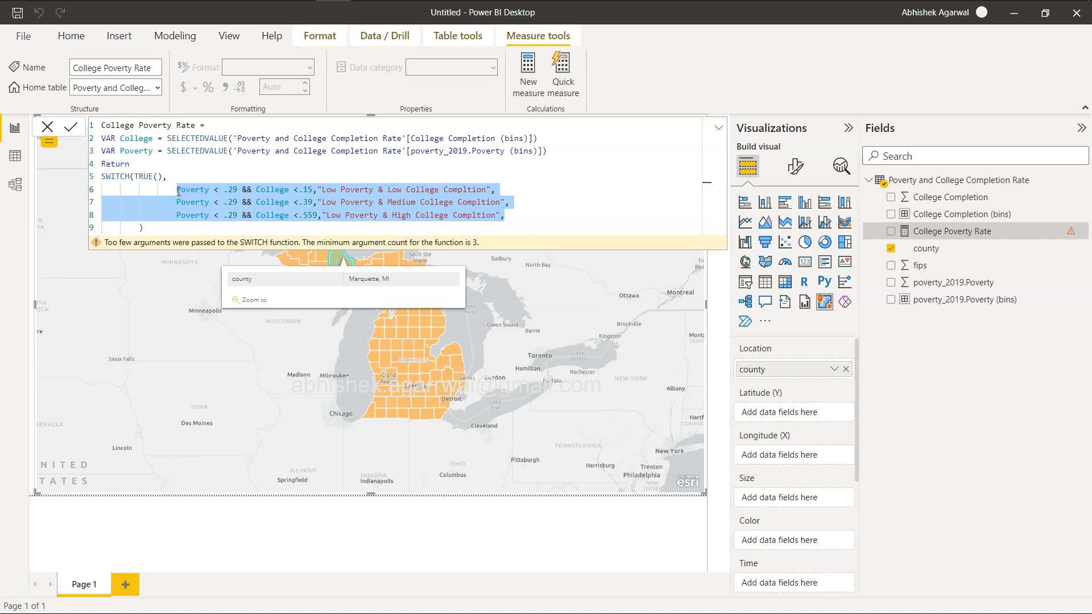
left_click(513, 223)
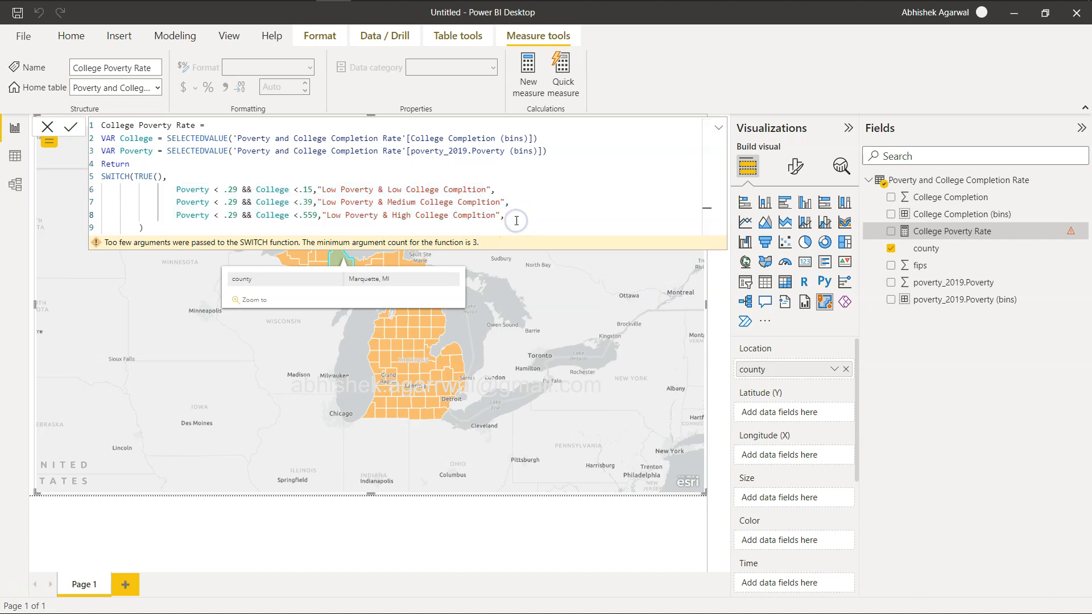
key("Return")
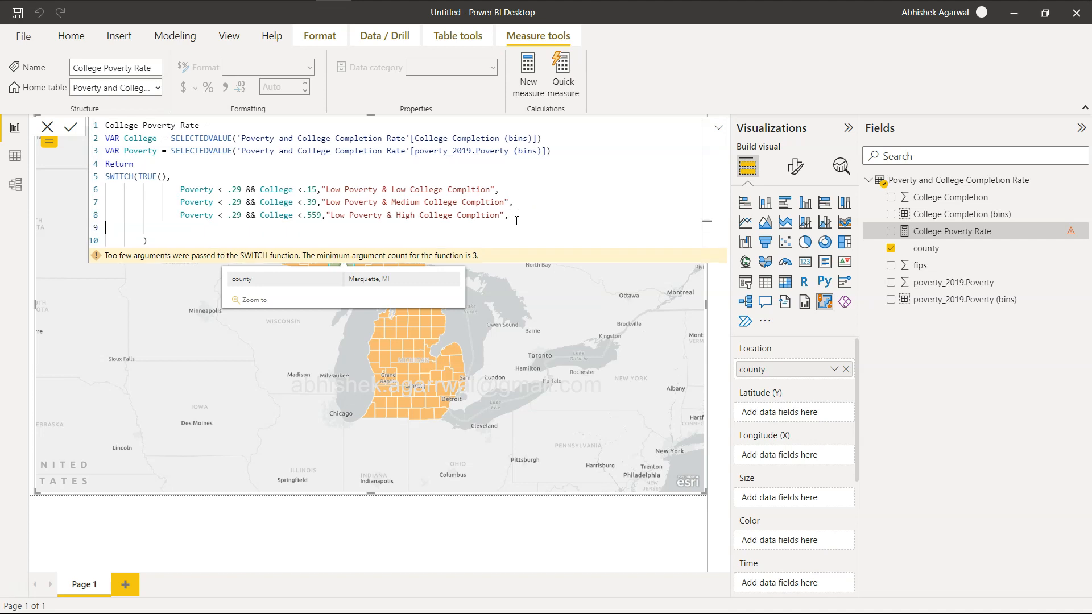
key("Return")
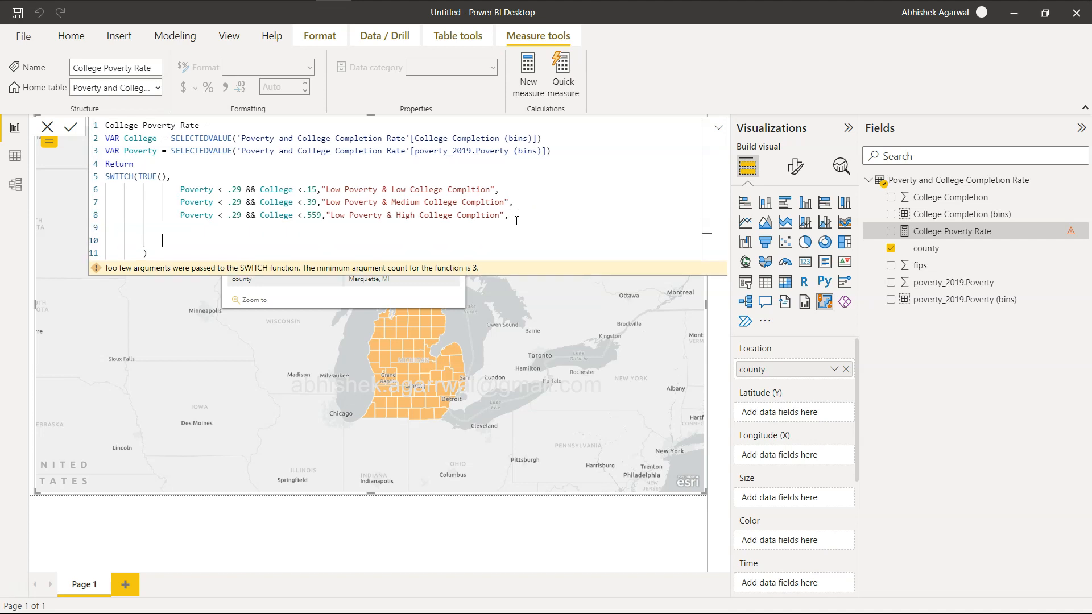
key("ctrl+v")
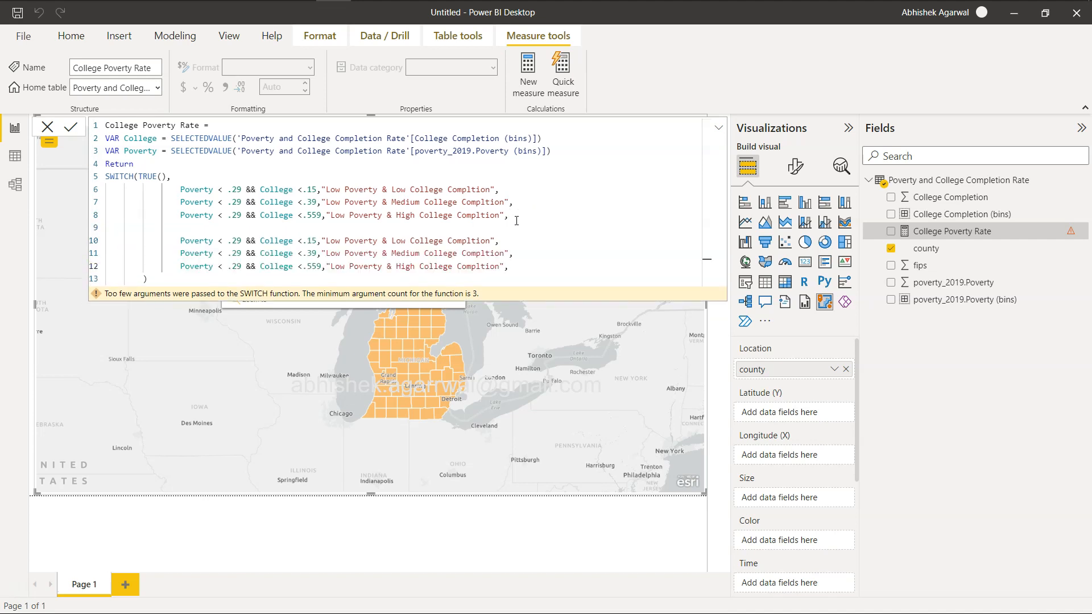
- Check the Medium poverty limit in Notepad and set the Poverty threshold to .59 in all three second-block conditions
left_click(238, 241)
double_click(238, 242)
key("alt+Tab")
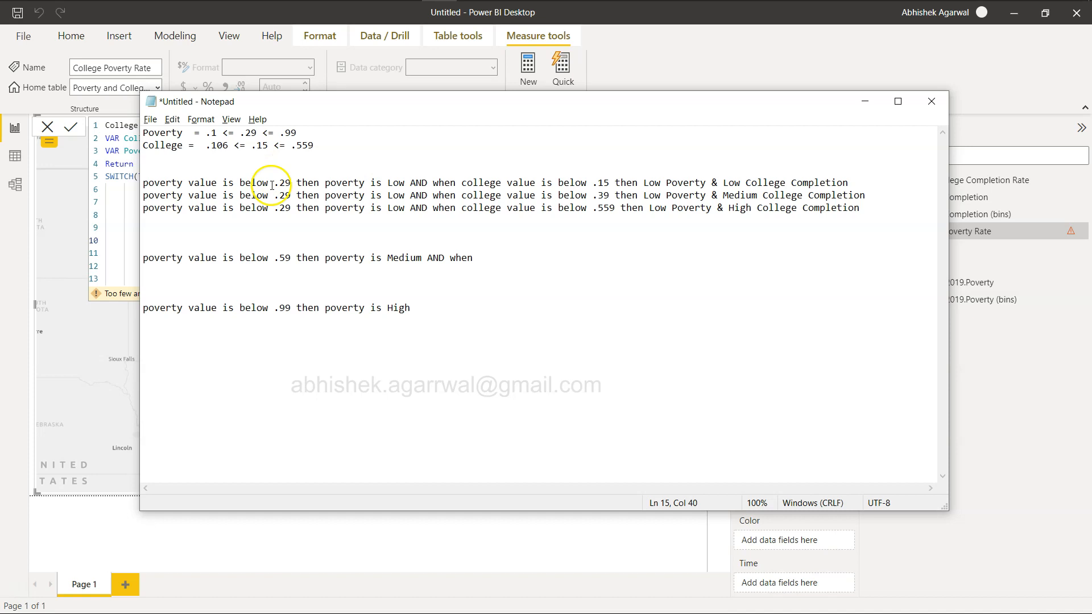
key("alt+Tab")
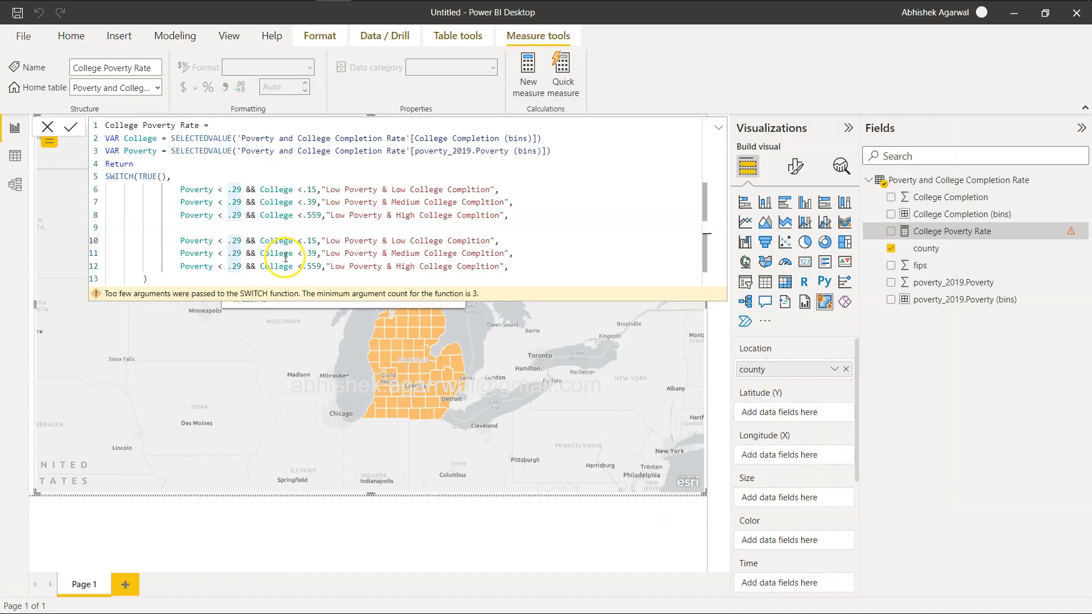
key("BackSpace")
type("5")
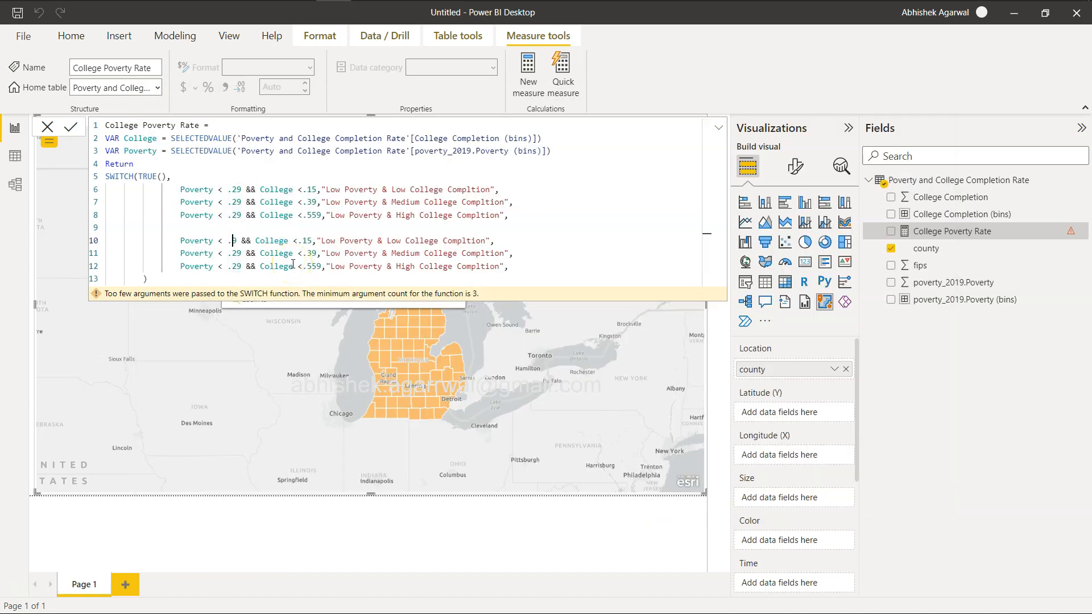
key("Down")
key("BackSpace")
type("5")
key("Down")
key("BackSpace")
type("5")
- Change the poverty level from Low to Medium in the three result texts of the second block
left_click(308, 240)
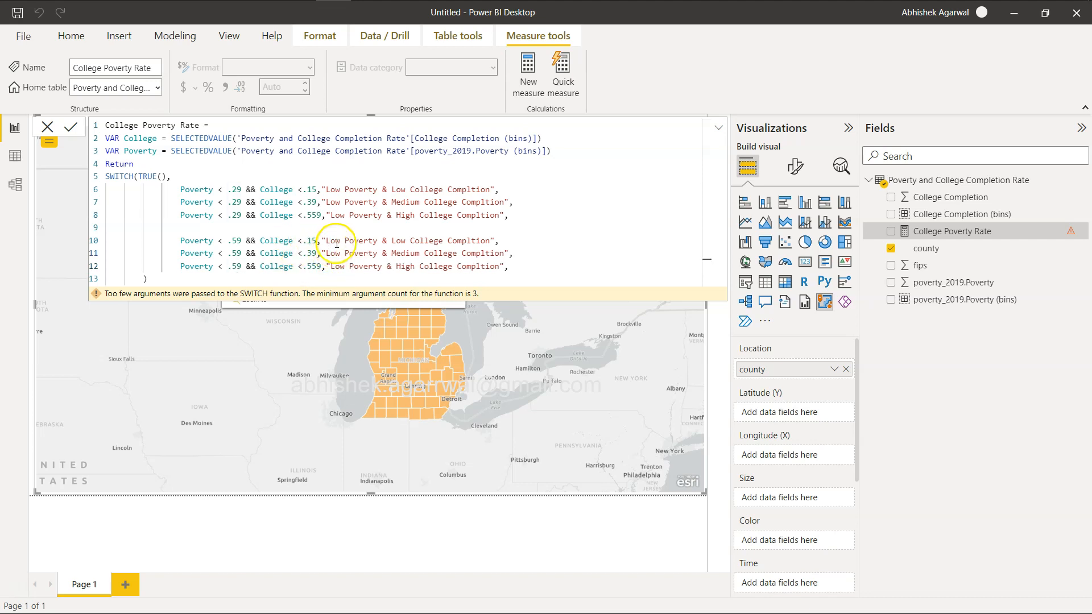
left_click(337, 240)
key("BackSpace")
key("BackSpace")
key("BackSpace")
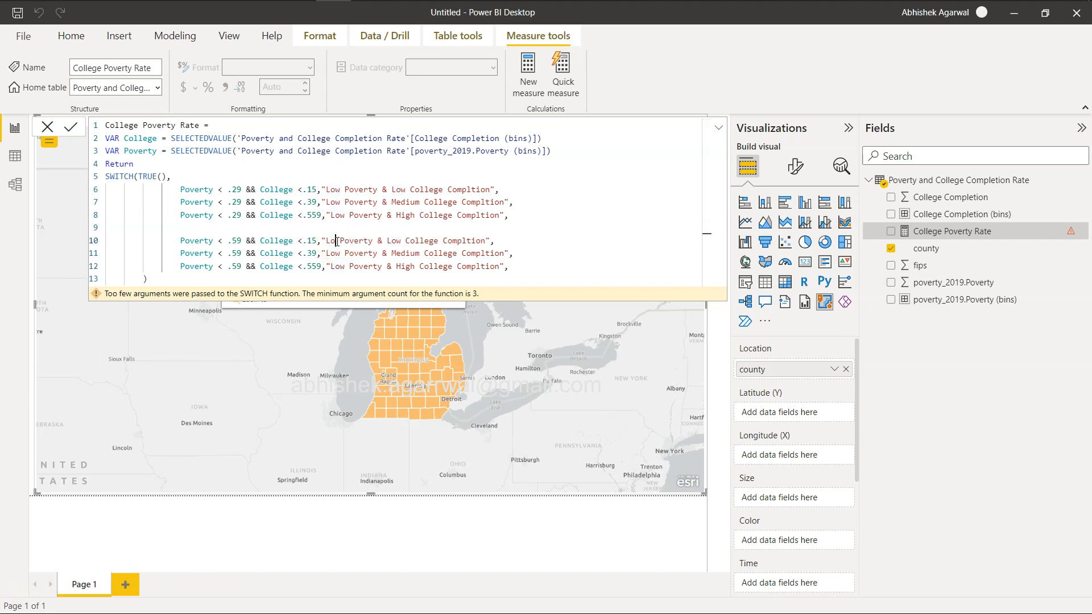
type("Meidum")
left_click(518, 280)
key("BackSpace")
key("BackSpace")
key("BackSpace")
key("BackSpace")
type("dium")
key("Down")
key("BackSpace")
key("BackSpace")
key("BackSpace")
type("Medium")
key("Down")
key("BackSpace")
key("BackSpace")
key("BackSpace")
type("Medium")
- Paste the copied three conditions as a third block below the Medium Poverty lines, separated by a blank line
left_click(562, 278)
left_click(577, 268)
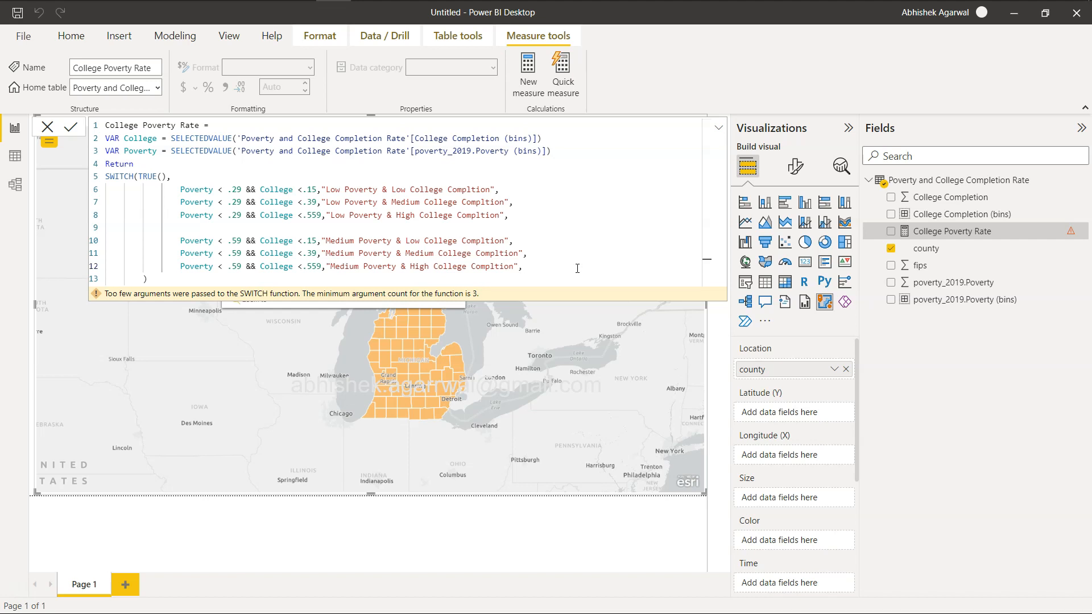
key("Return")
key("Return")
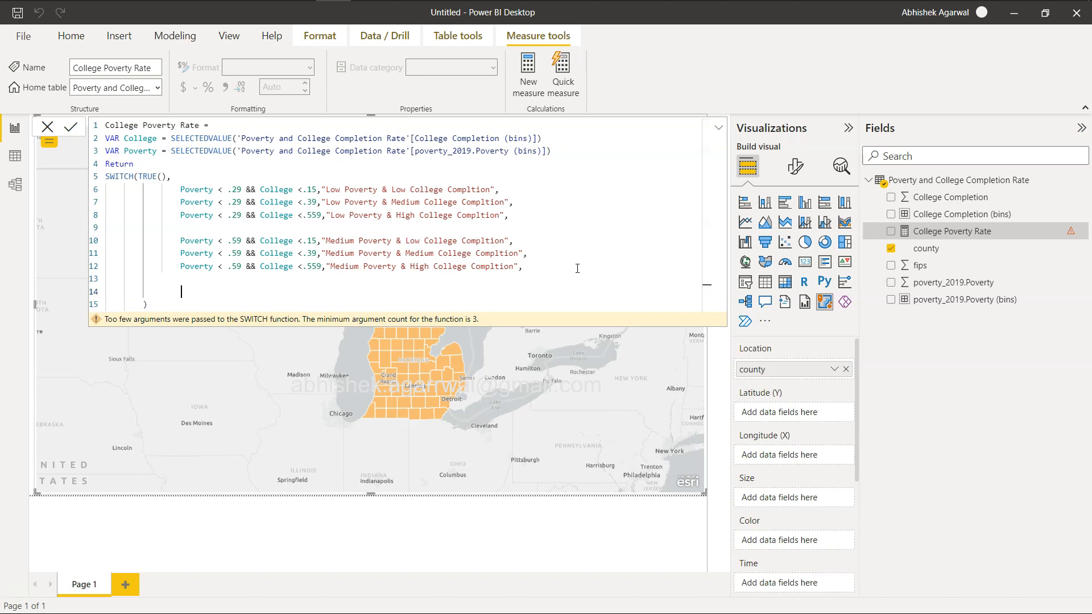
key("ctrl+v")
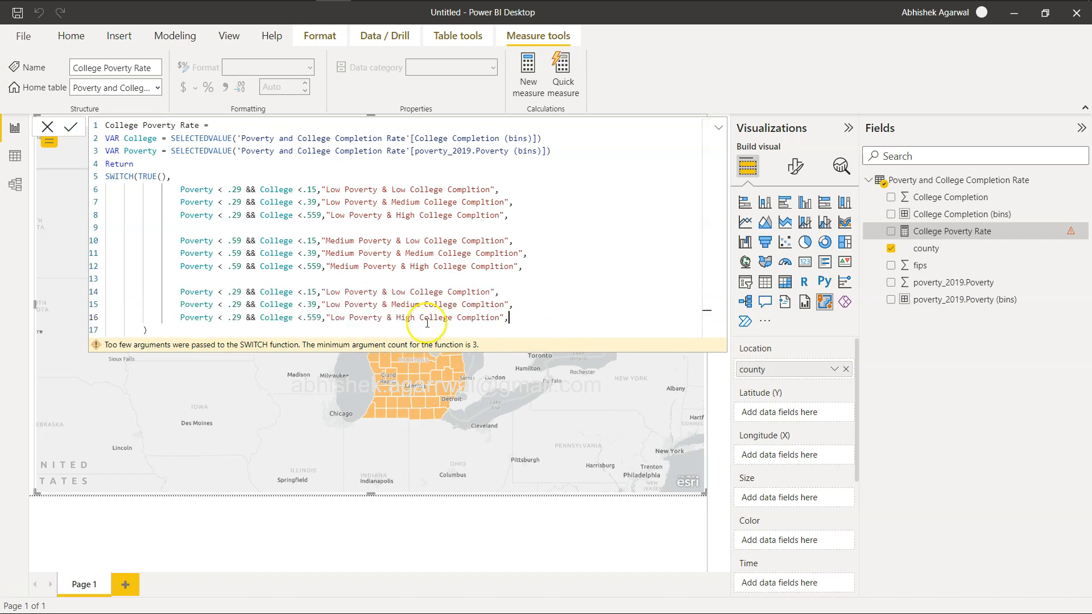
- Check the High poverty limit in Notepad and set the Poverty threshold to .99 in all three third-block conditions
left_click(242, 292)
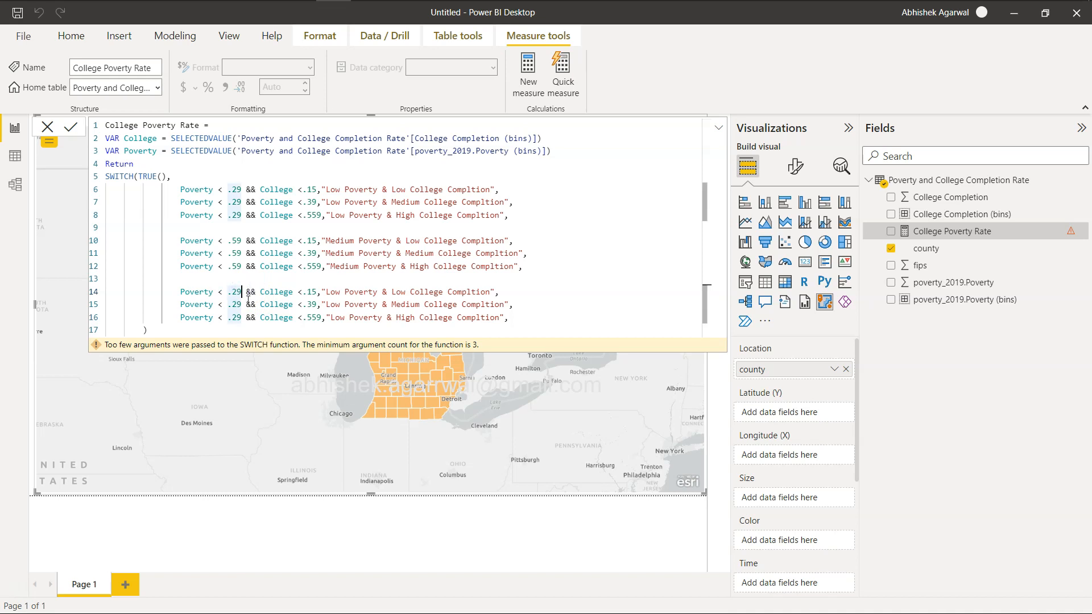
key("alt+Tab")
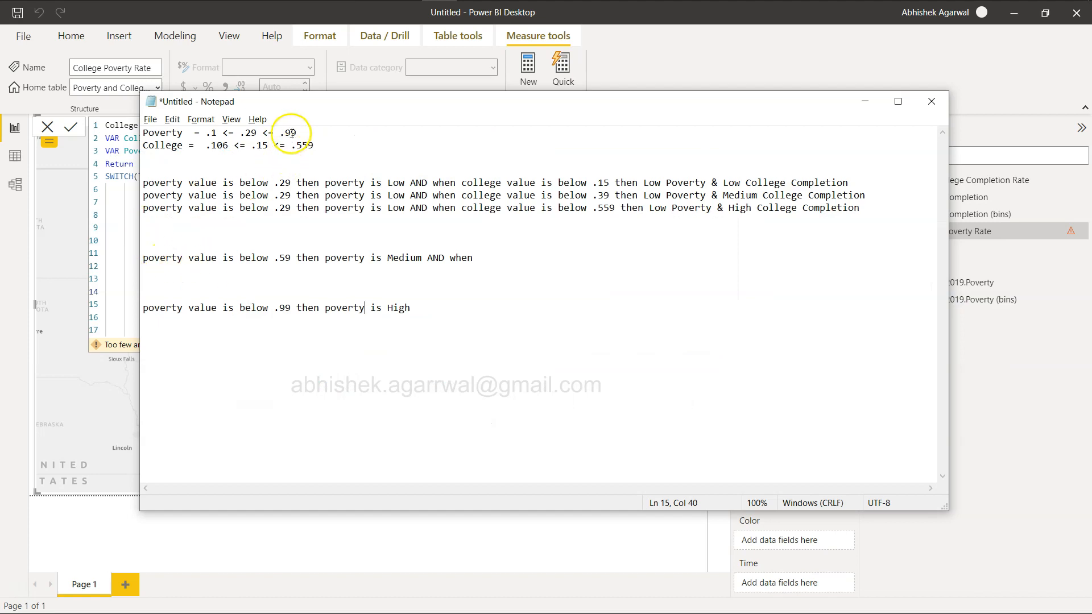
key("alt+Tab")
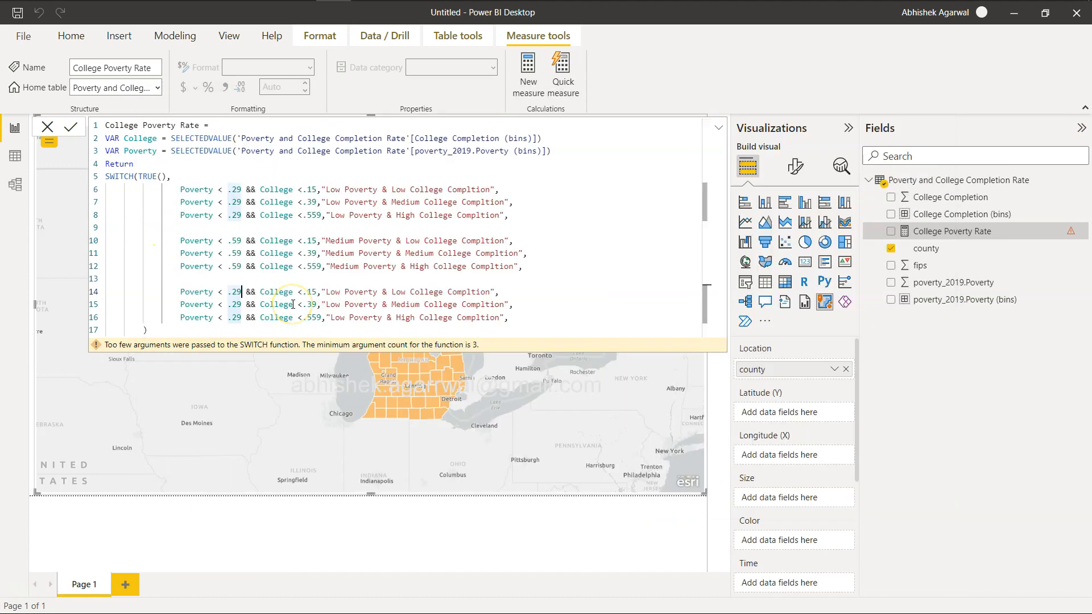
key("BackSpace")
key("BackSpace")
type("99")
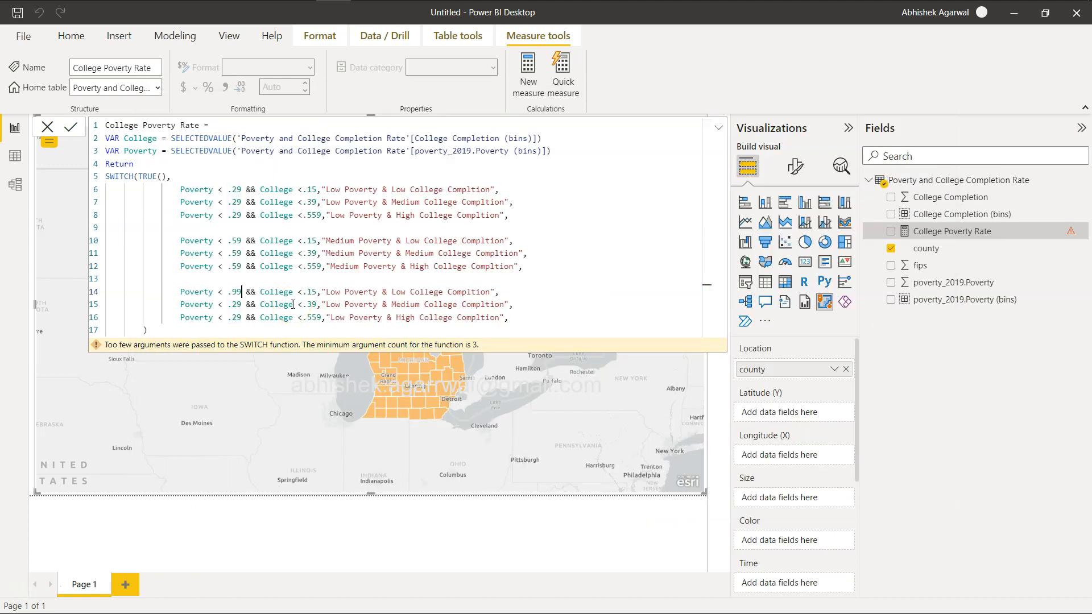
key("BackSpace")
type("9")
key("BackSpace")
type("9")
- Change the poverty level from Low to High in the three result texts of the third block
left_click(344, 295)
key("BackSpace")
key("BackSpace")
key("BackSpace")
type("High")
left_click(343, 306)
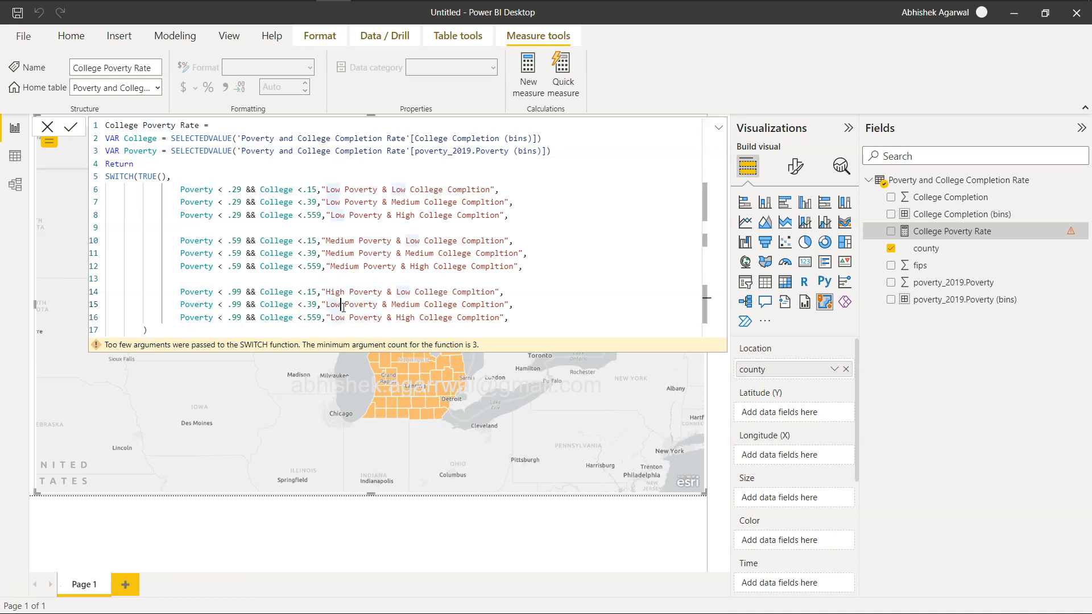
key("BackSpace")
key("BackSpace")
key("BackSpace")
type("High")
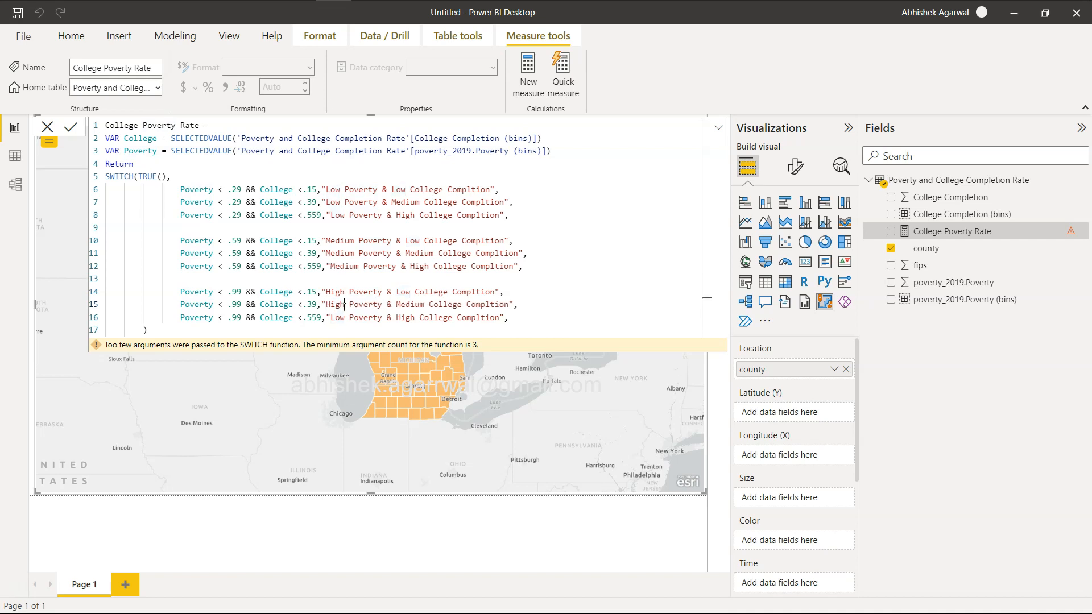
key("Down")
key("BackSpace")
key("BackSpace")
key("BackSpace")
type("High")
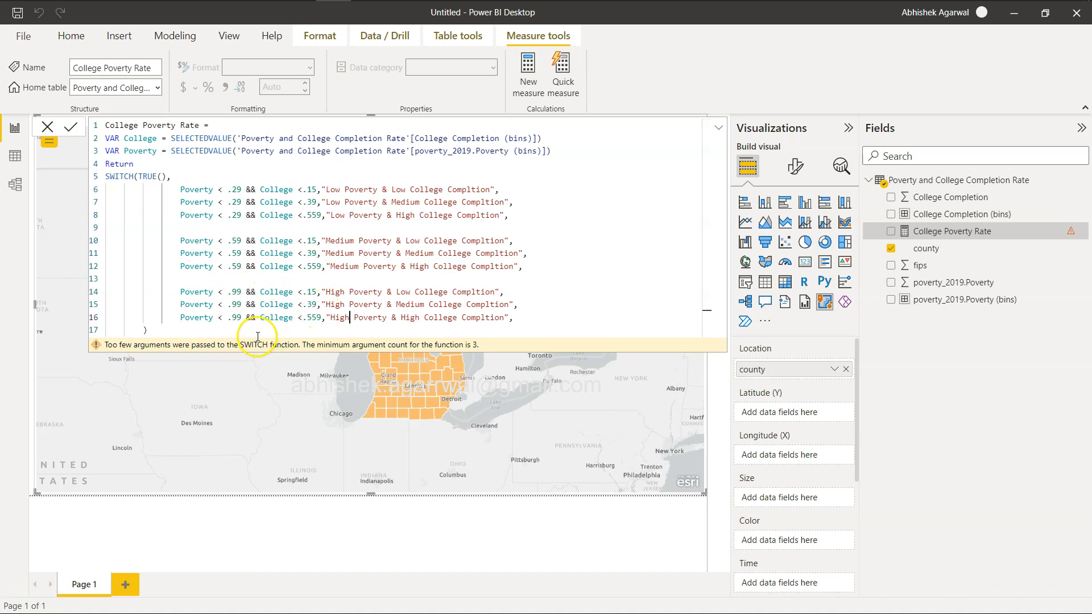
- Remove the trailing comma after the last SWITCH result and commit the College Poverty Rate measure
left_click(518, 321)
left_click(173, 333)
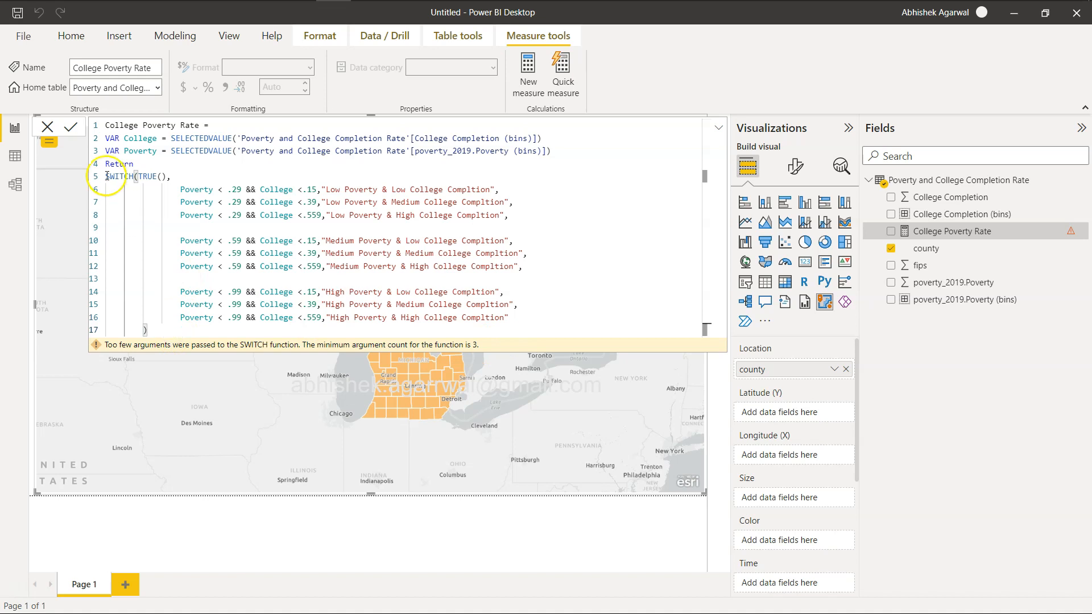
left_click(72, 125)
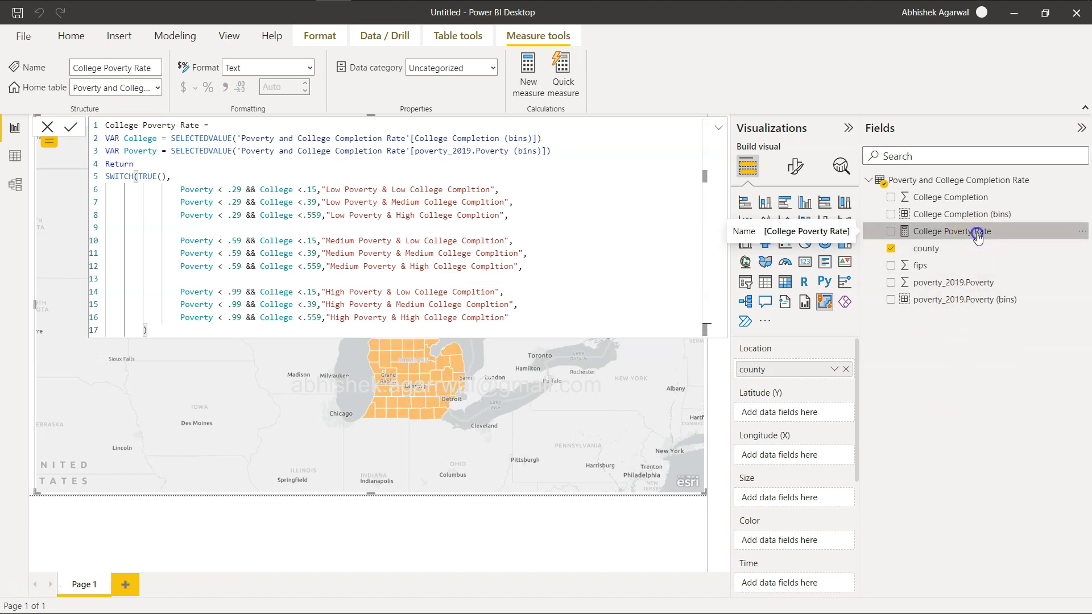
- Color the map by the College Poverty Rate measure, close the formula editor and inspect Iron county's classification
left_click_drag(978, 238, 803, 547)
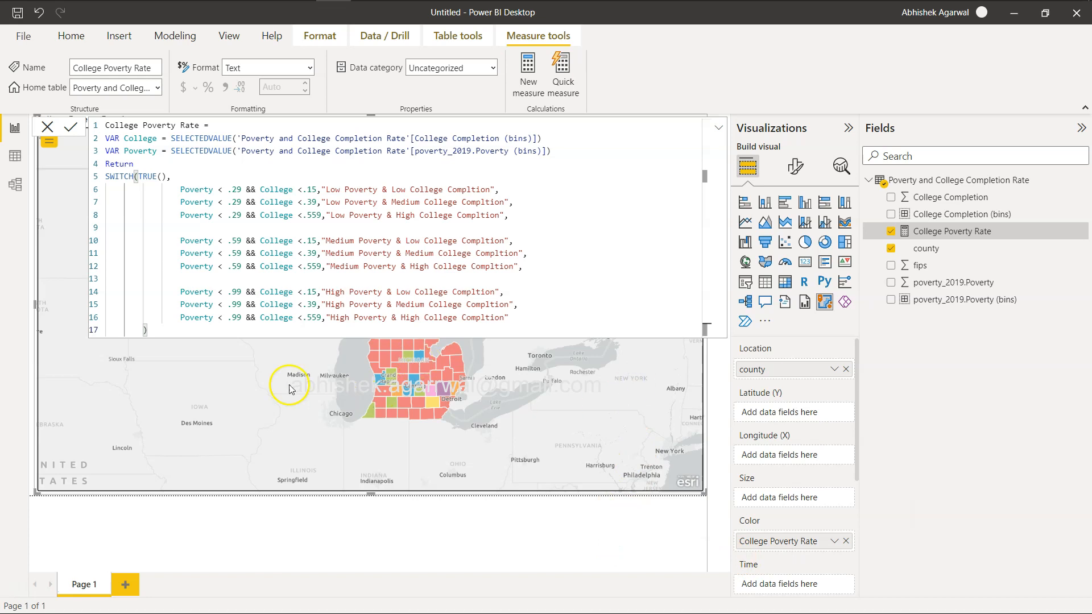
left_click(936, 181)
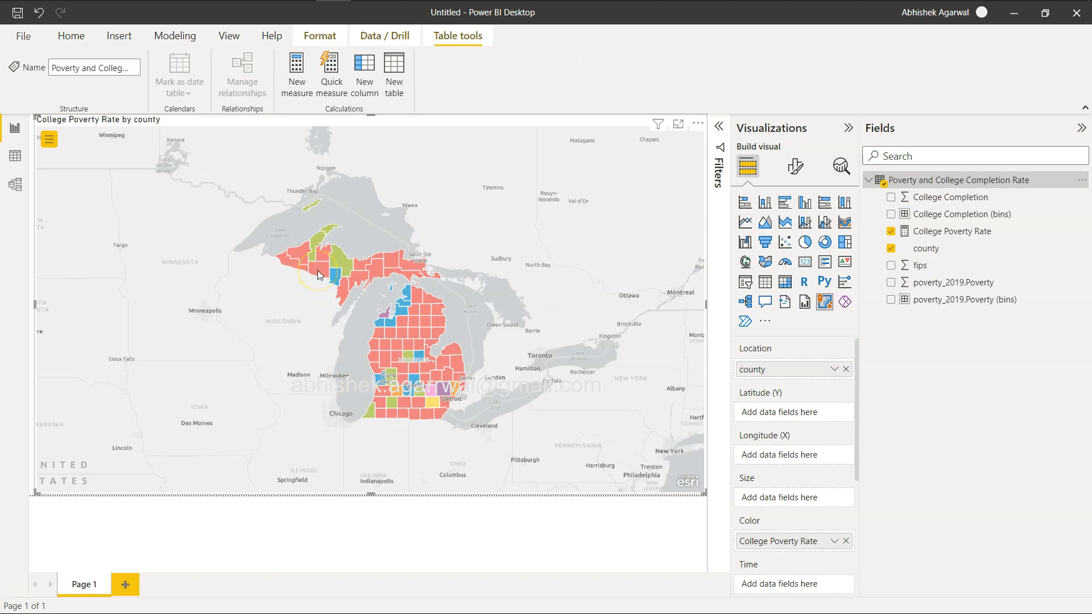
left_click(317, 271)
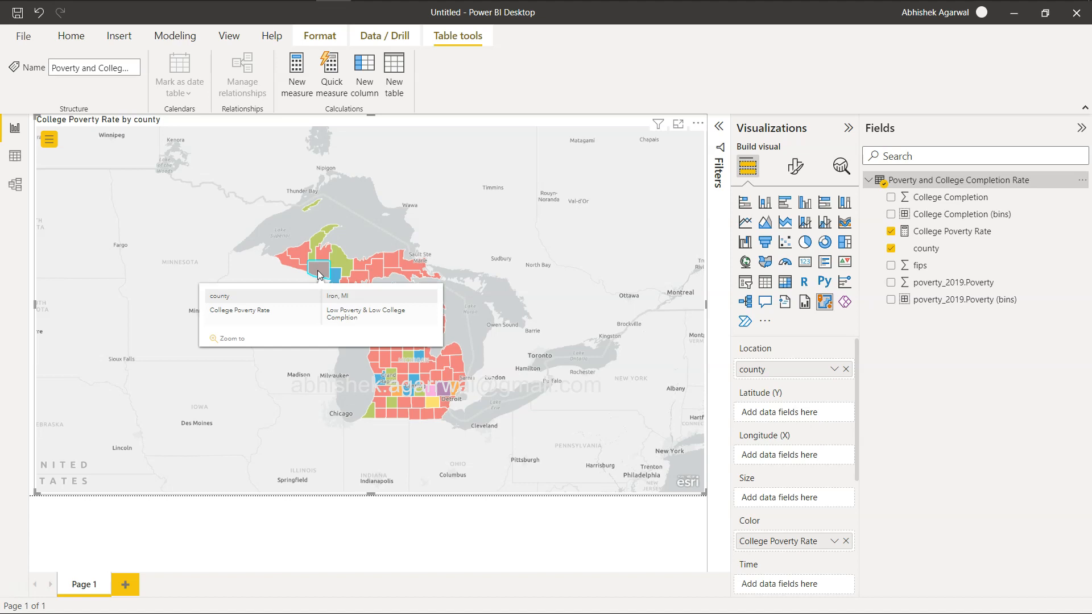
- Add College Completion and poverty_2019.Poverty to the map's tooltips
scroll(802, 455, "down", 1)
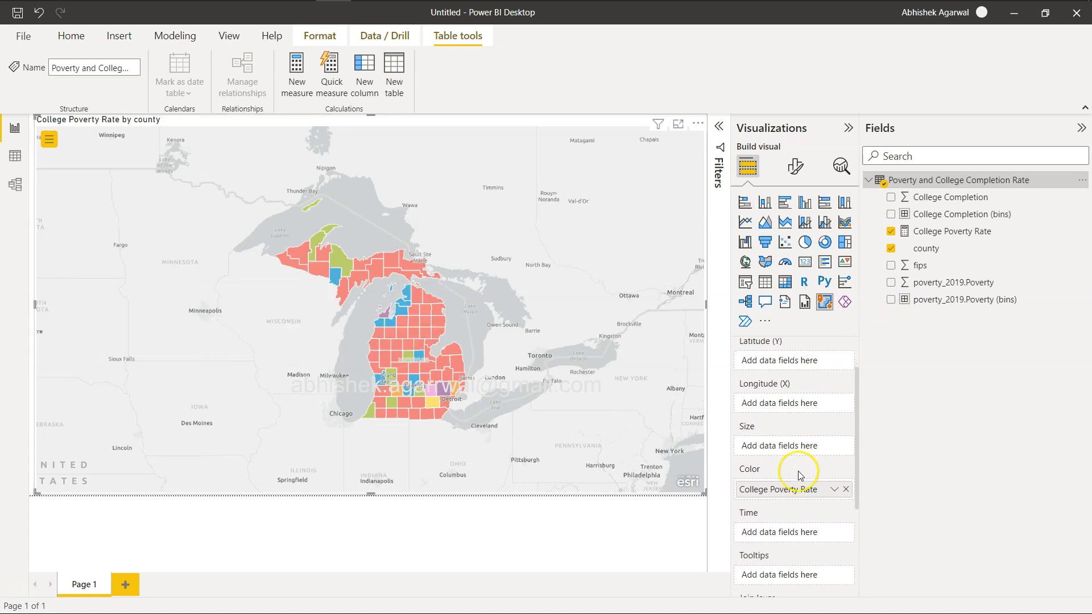
scroll(799, 472, "down", 1)
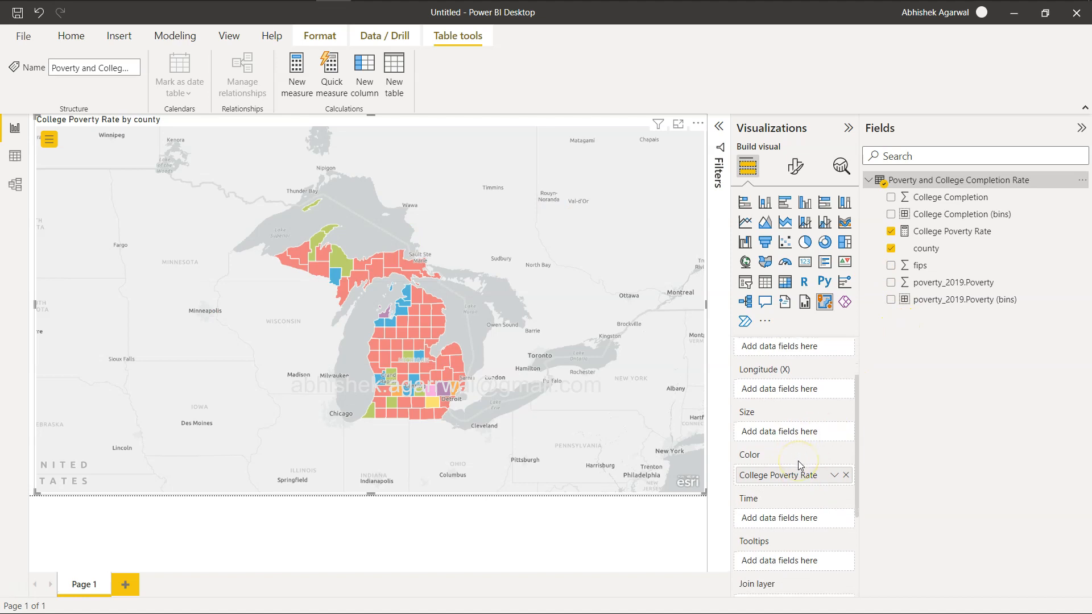
scroll(800, 465, "down", 1)
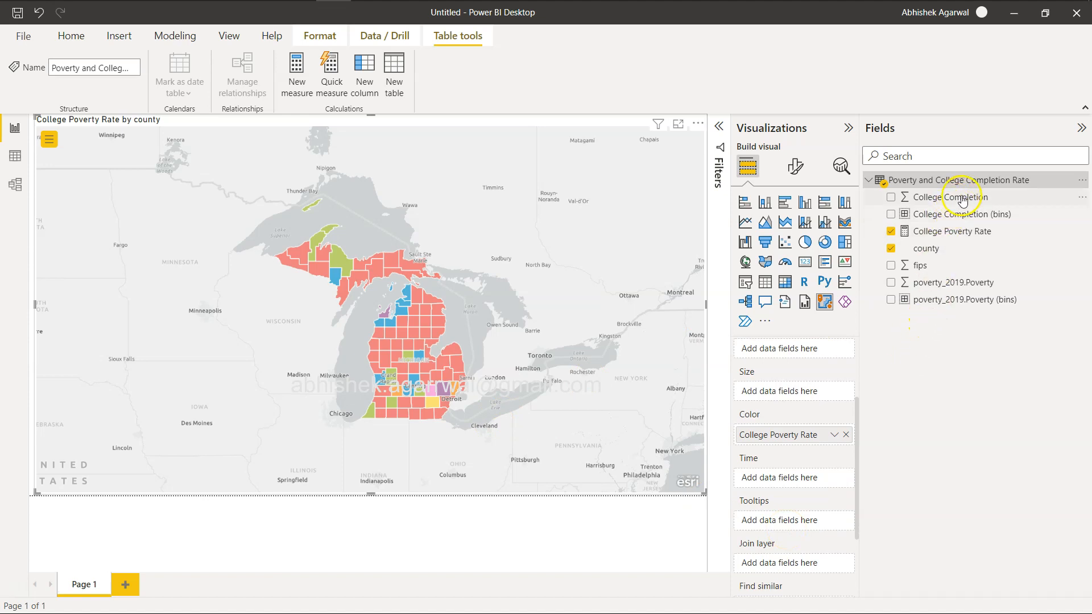
left_click_drag(962, 200, 790, 521)
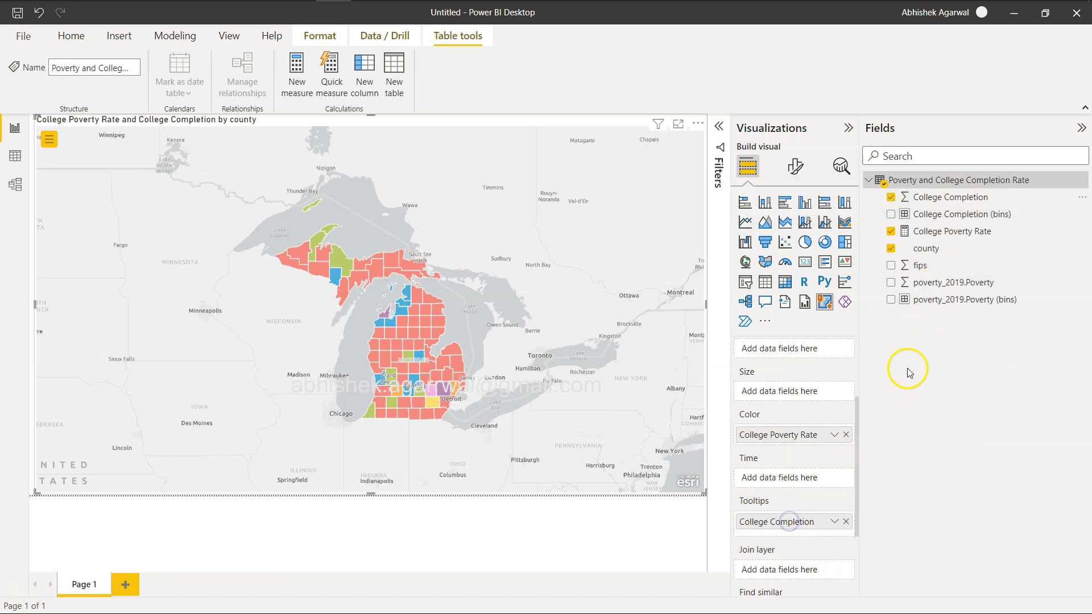
left_click(952, 283)
left_click_drag(951, 283, 802, 537)
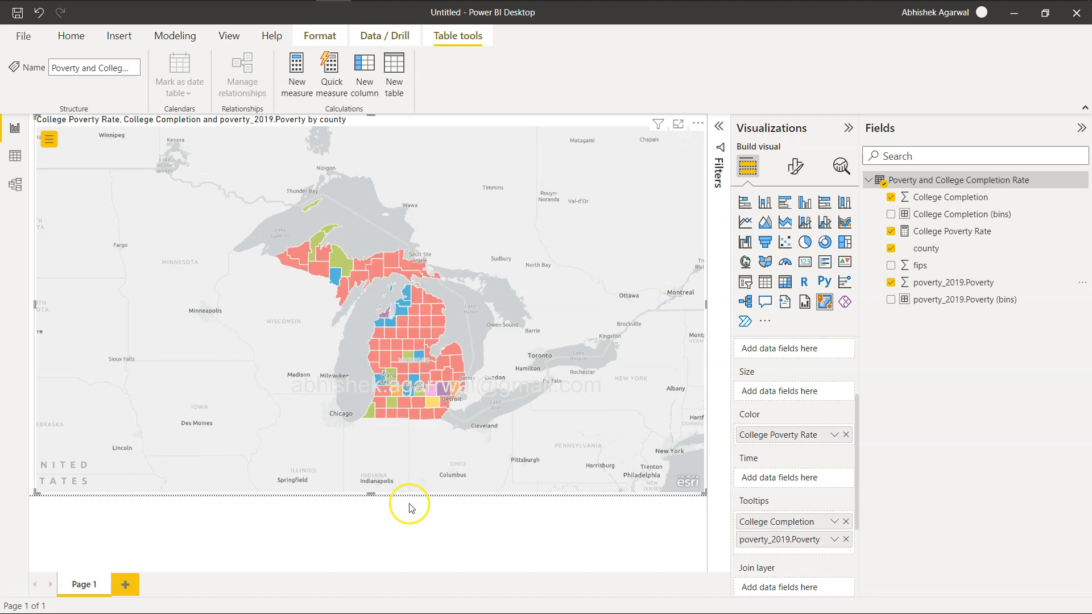
- Compare Iron county's tooltip values with the poverty and college thresholds noted in Notepad
left_click(319, 271)
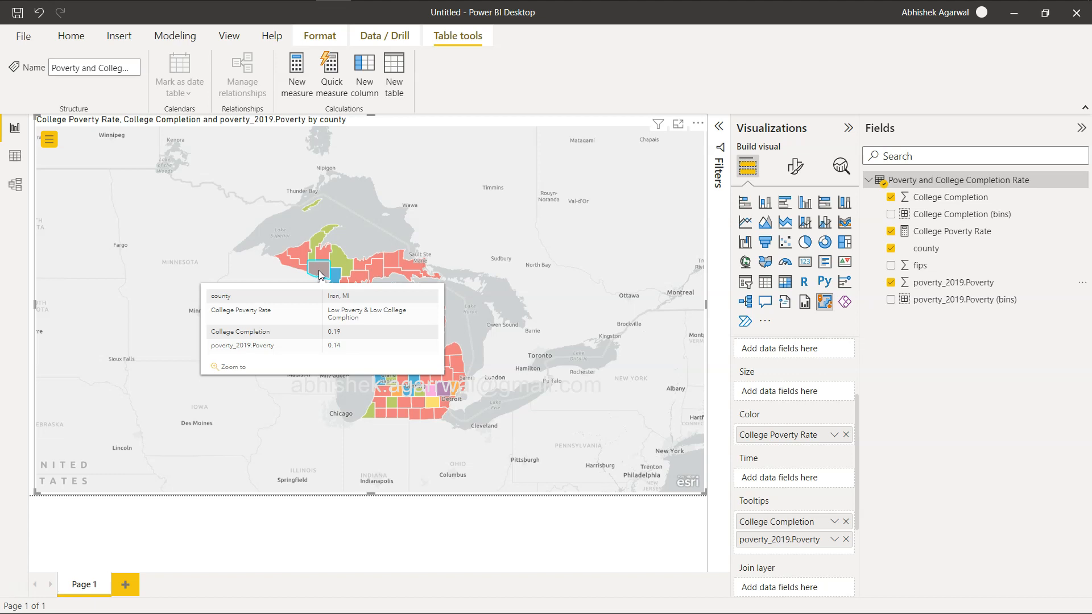
key("alt+Tab")
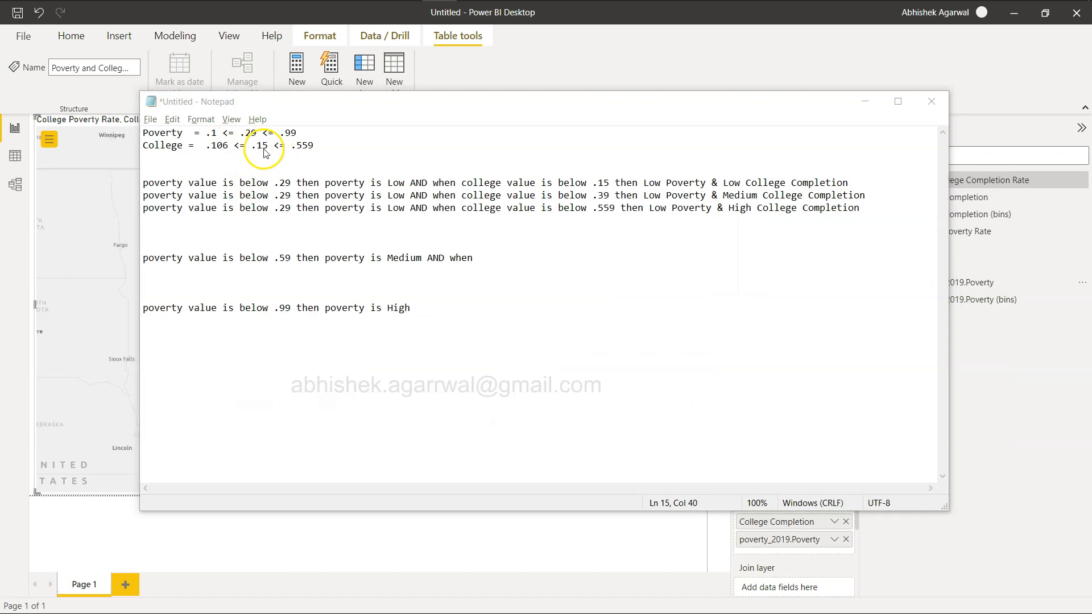
key("alt+Tab")
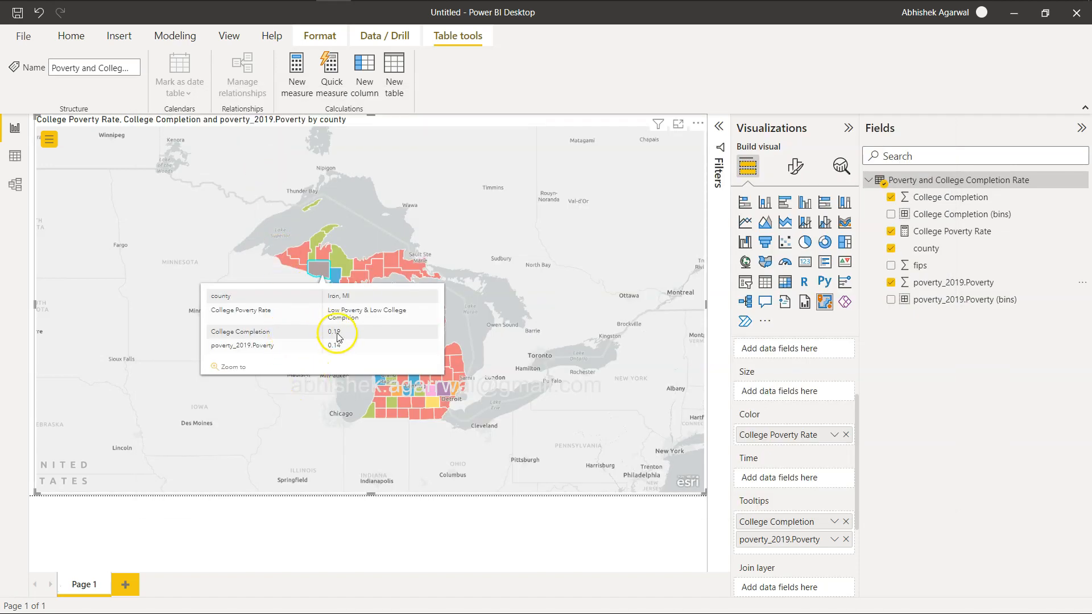
key("alt+Tab")
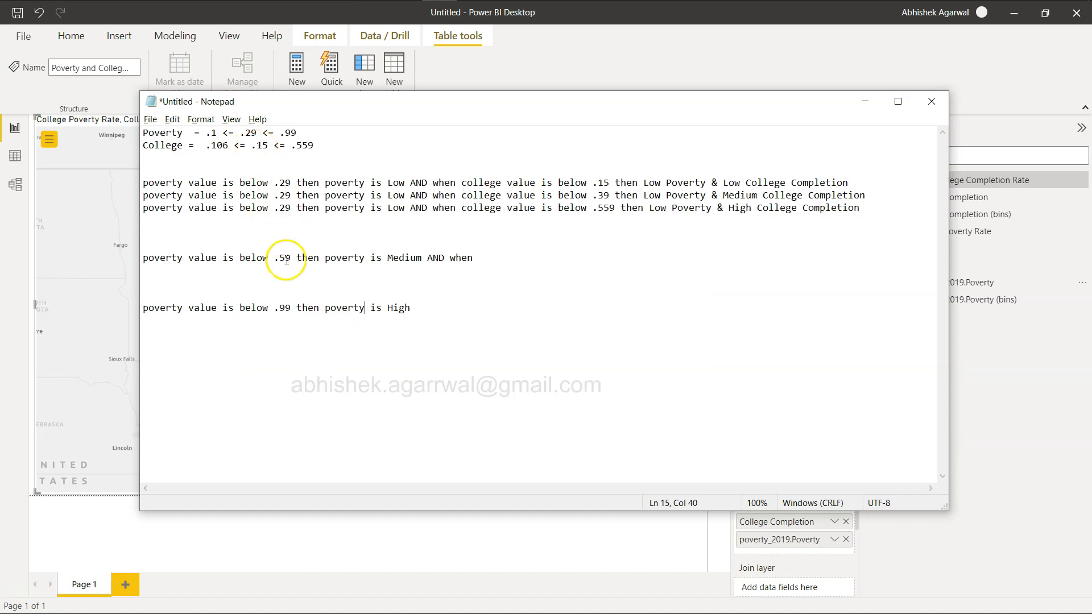
left_click(604, 184)
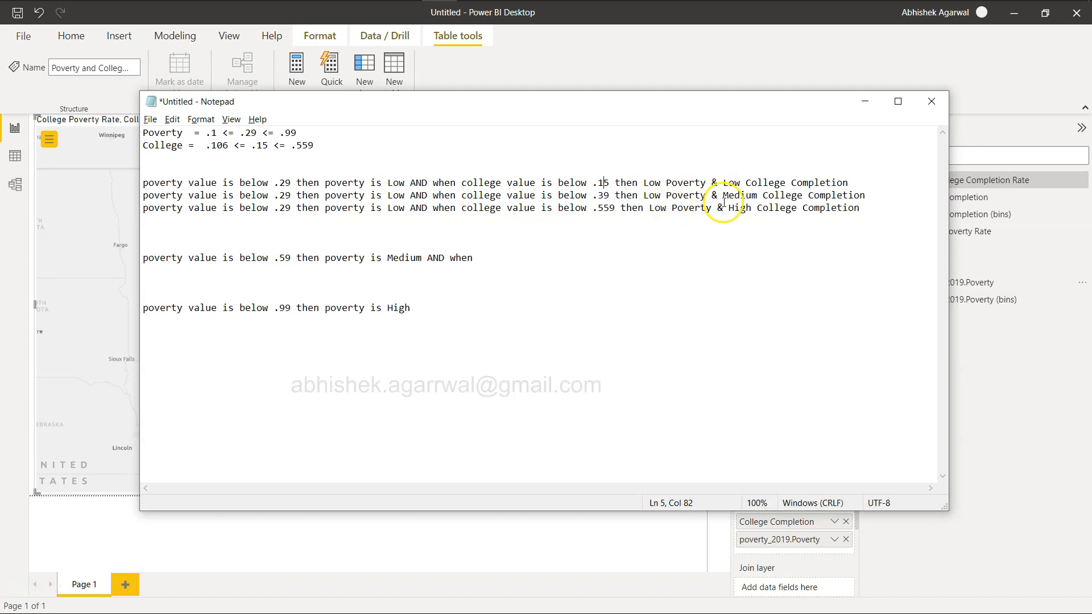
double_click(662, 190)
left_click(661, 190)
key("alt+Tab")
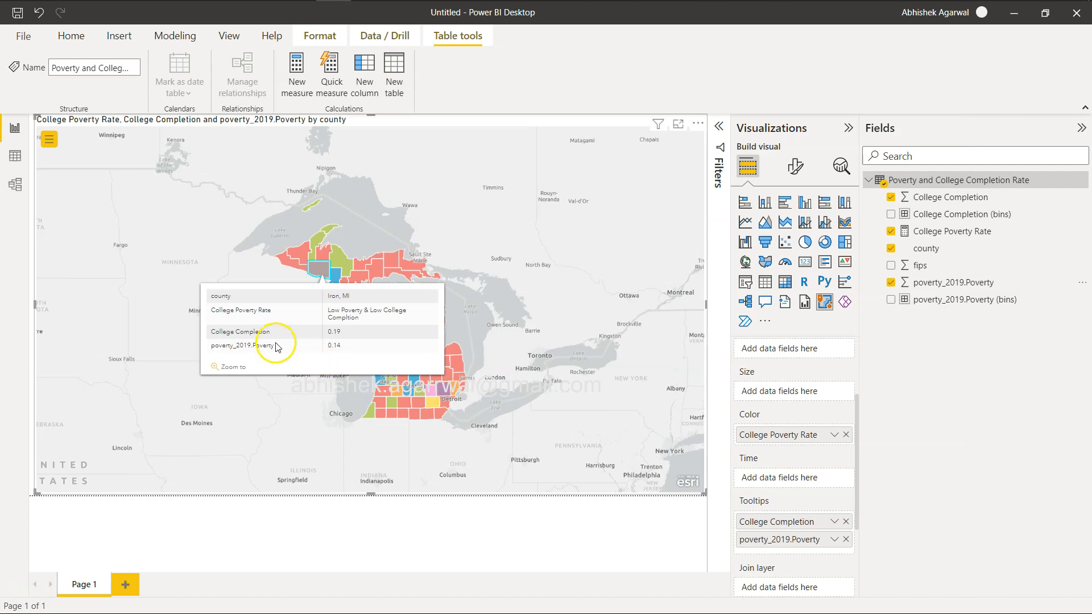
key("alt+Tab")
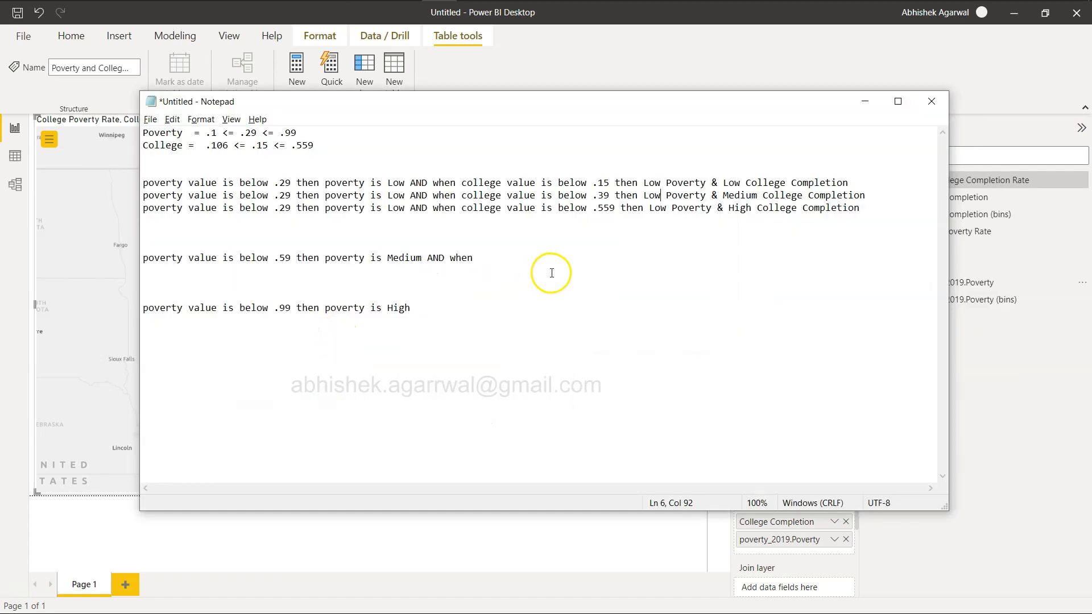
key("alt+Tab")
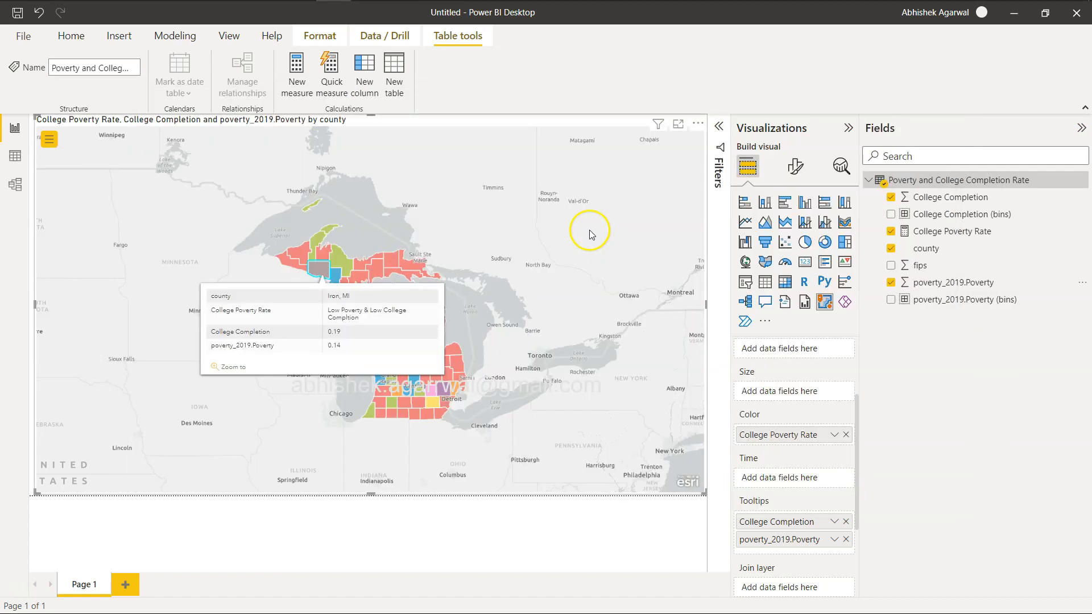
- Check the College Poverty Rate formula's Low Poverty & Medium College condition against Iron county's tooltip on the map
left_click(962, 234)
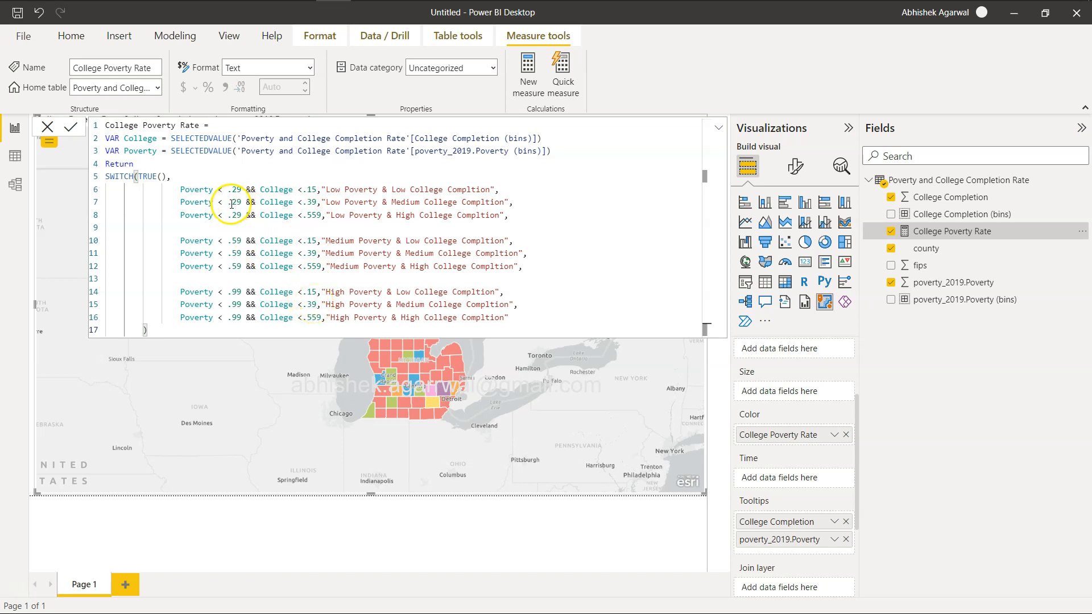
left_click_drag(208, 203, 292, 203)
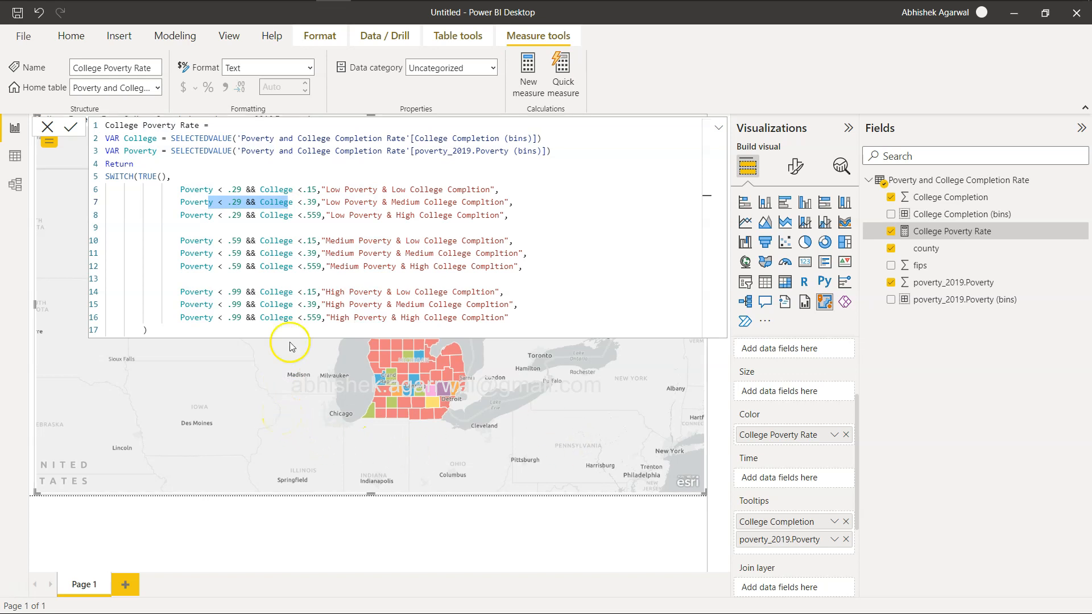
left_click(275, 412)
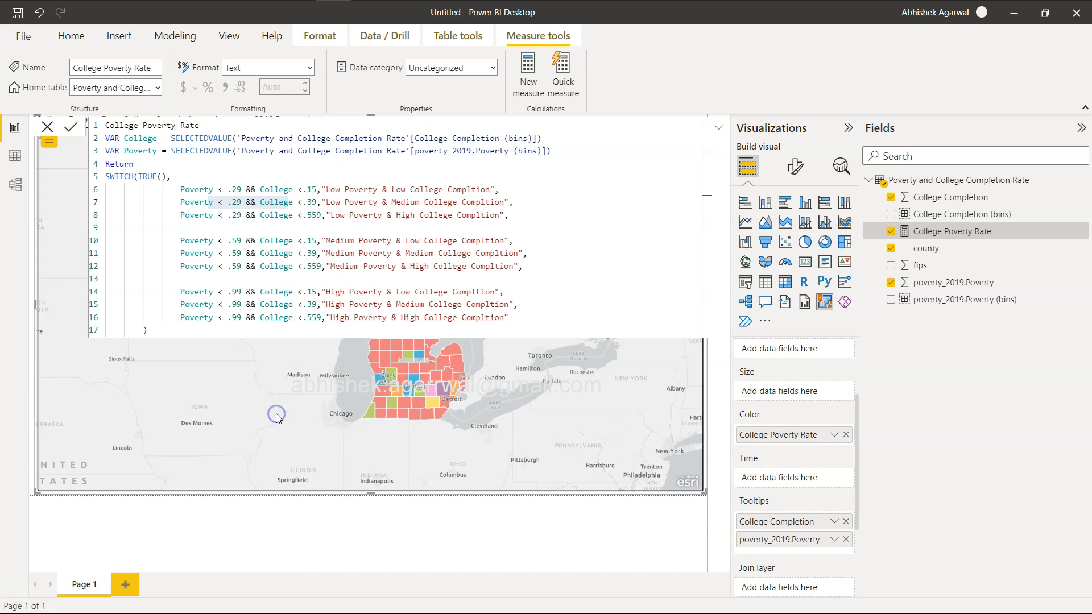
left_click(970, 180)
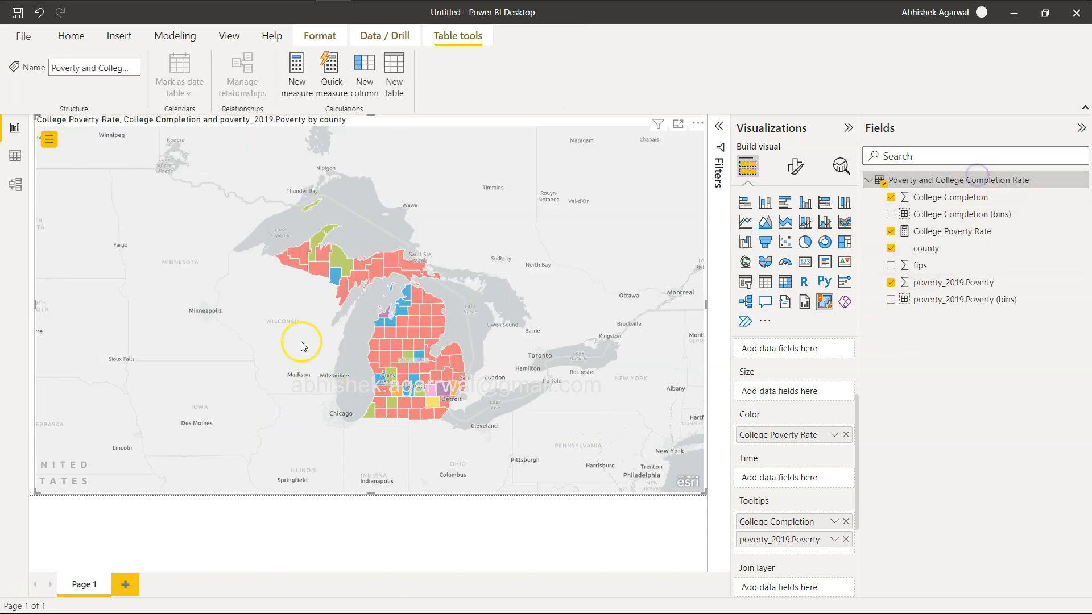
left_click(319, 268)
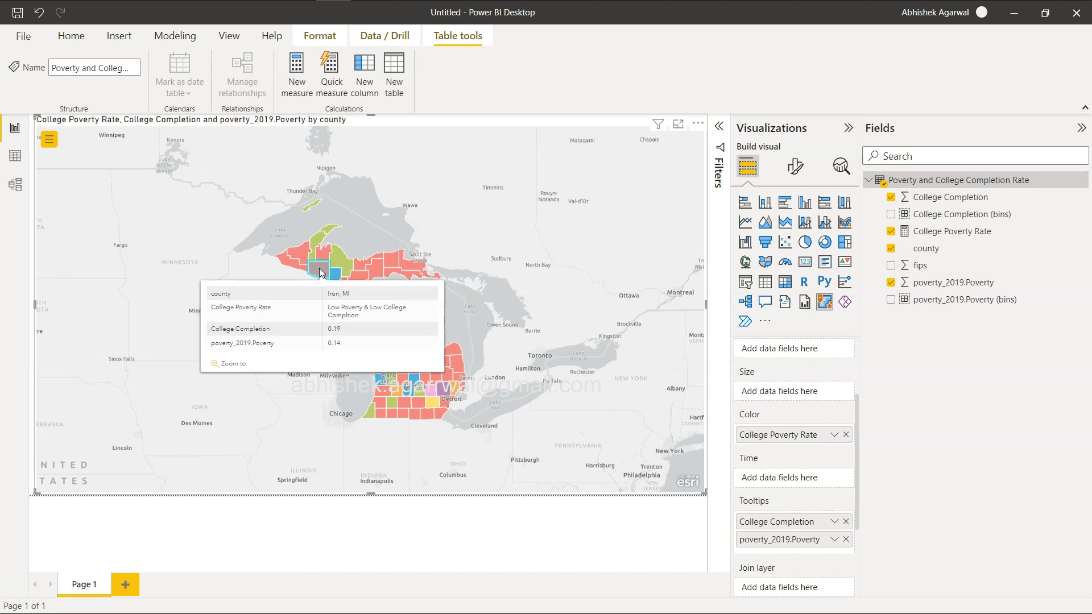
left_click(329, 273)
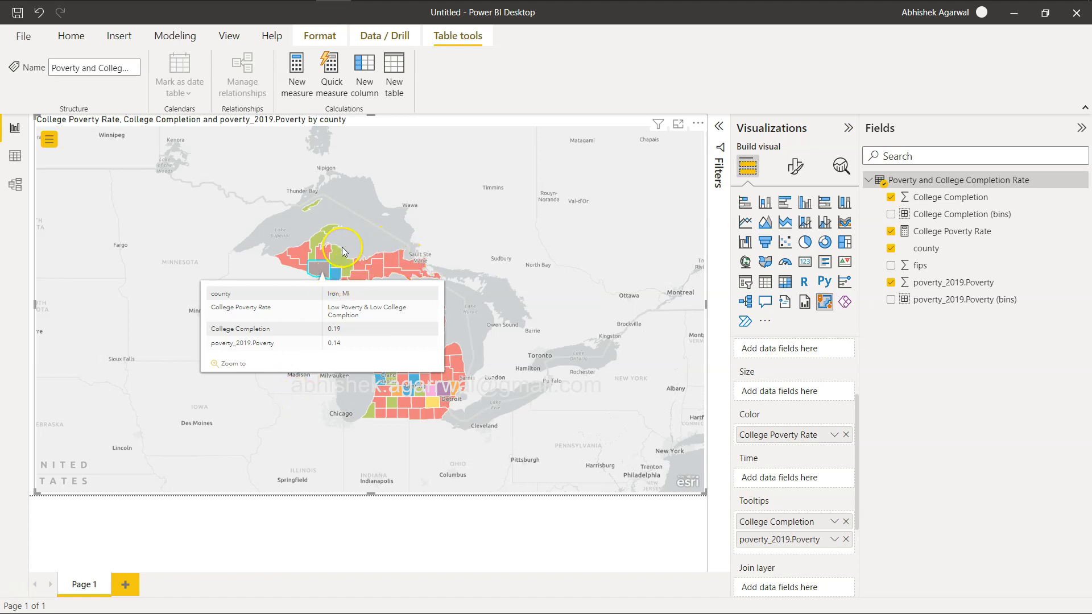
- Inspect the classifications of Houghton and Dickinson counties and compare them with the College Poverty Rate formula
left_click(318, 235)
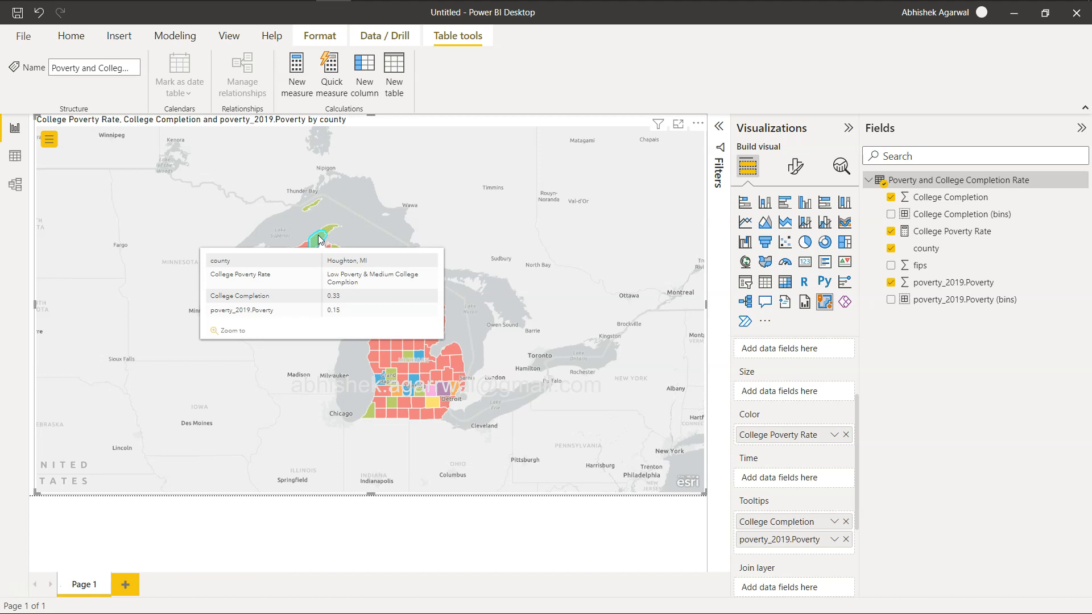
left_click(973, 233)
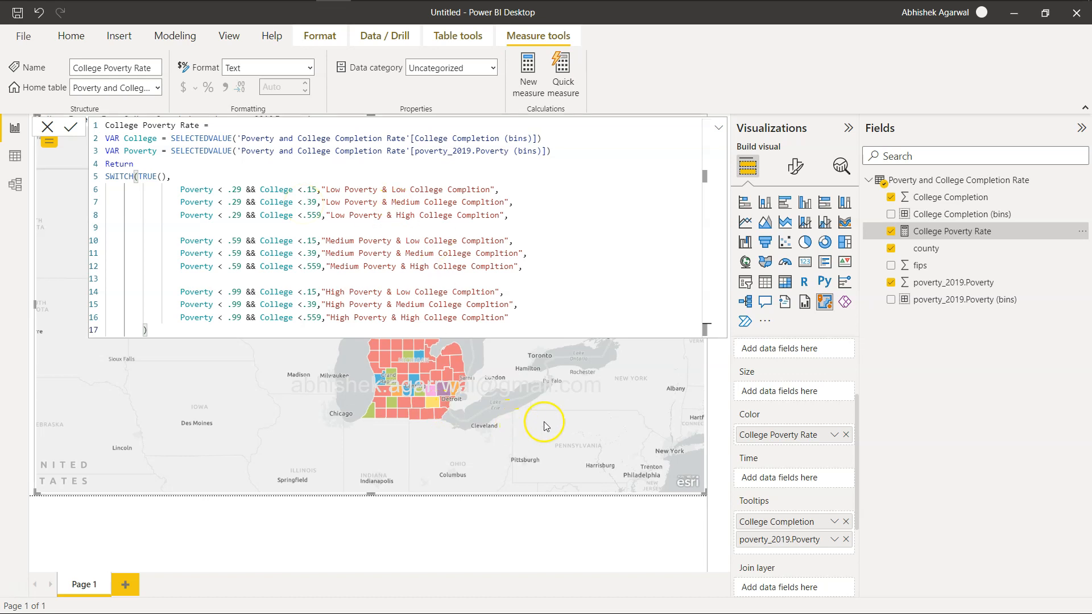
left_click(938, 197)
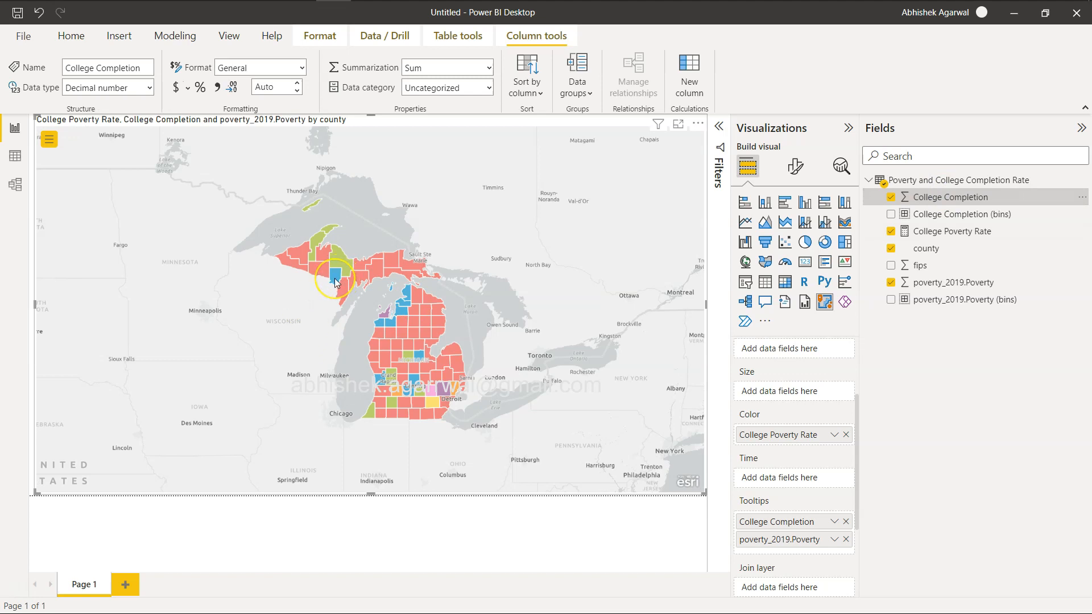
left_click(335, 283)
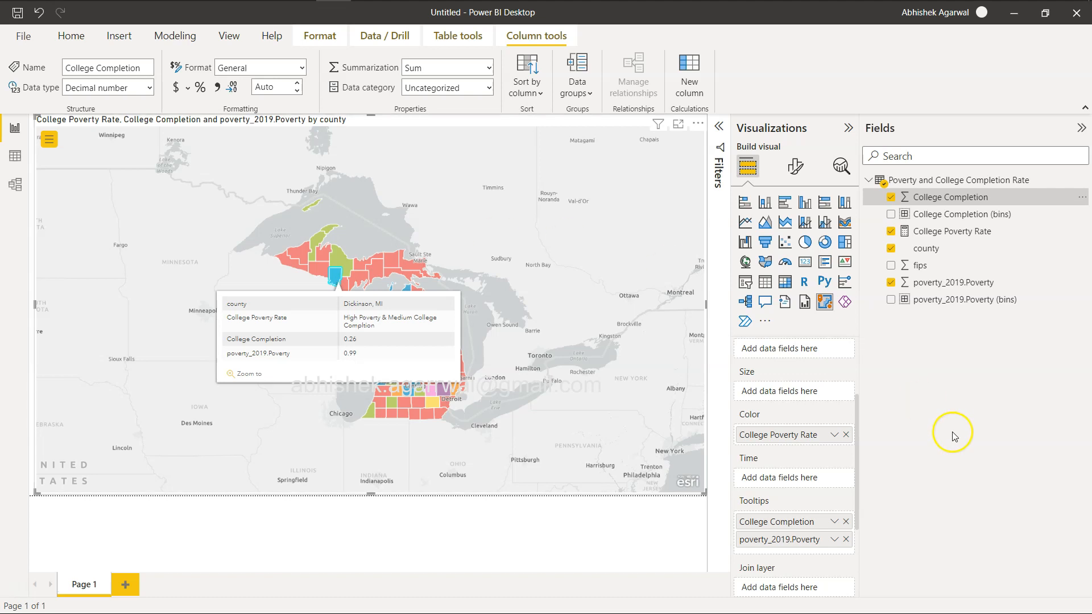
left_click(944, 234)
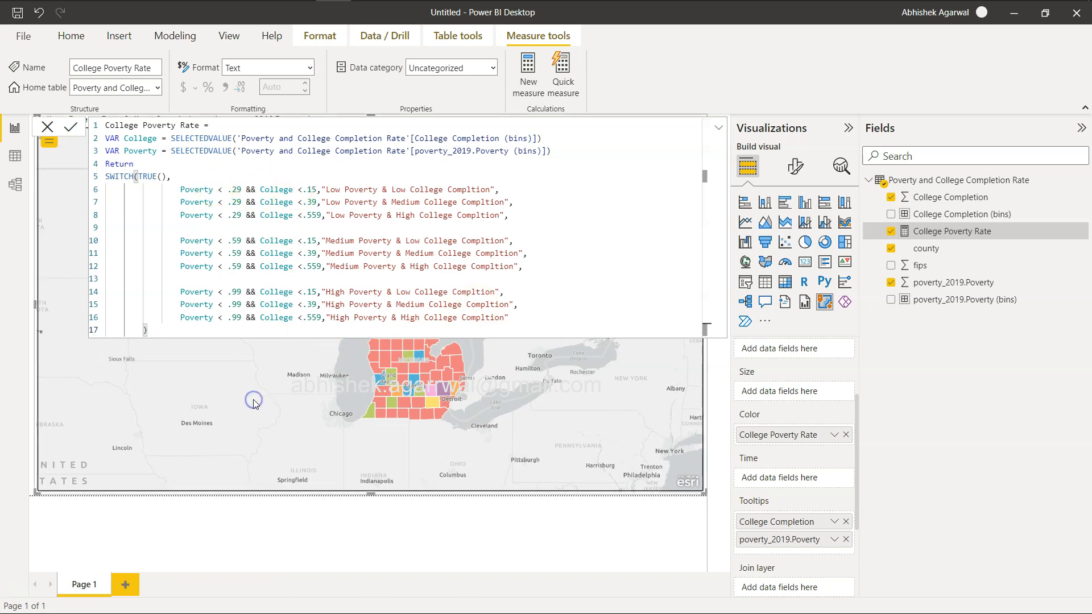
left_click(939, 181)
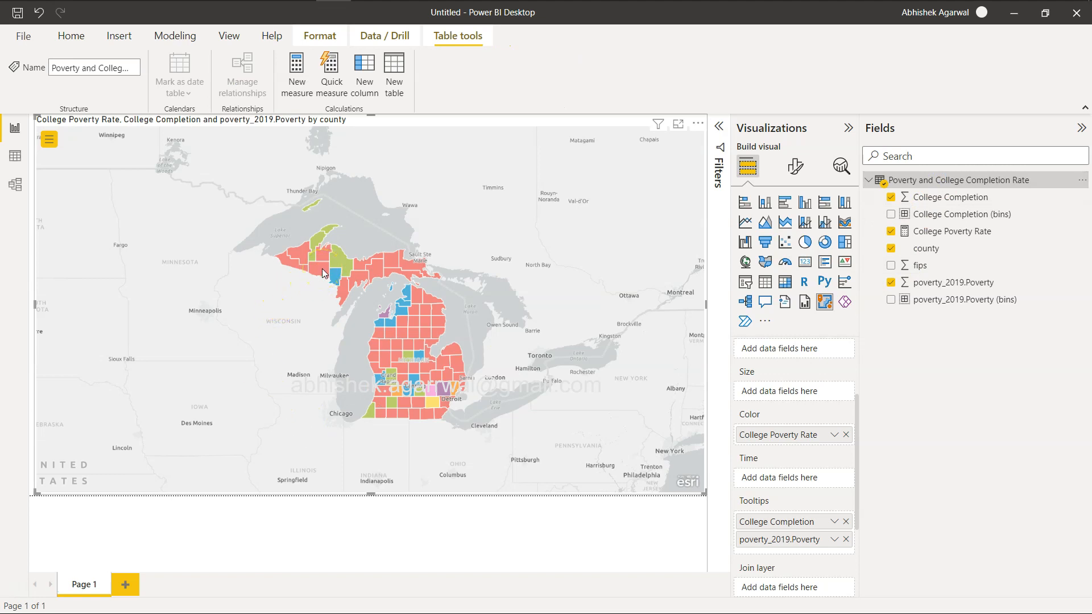
- Recheck Iron county's tooltip against the college condition below .39 in the College Poverty Rate formula
mouse_move(322, 268)
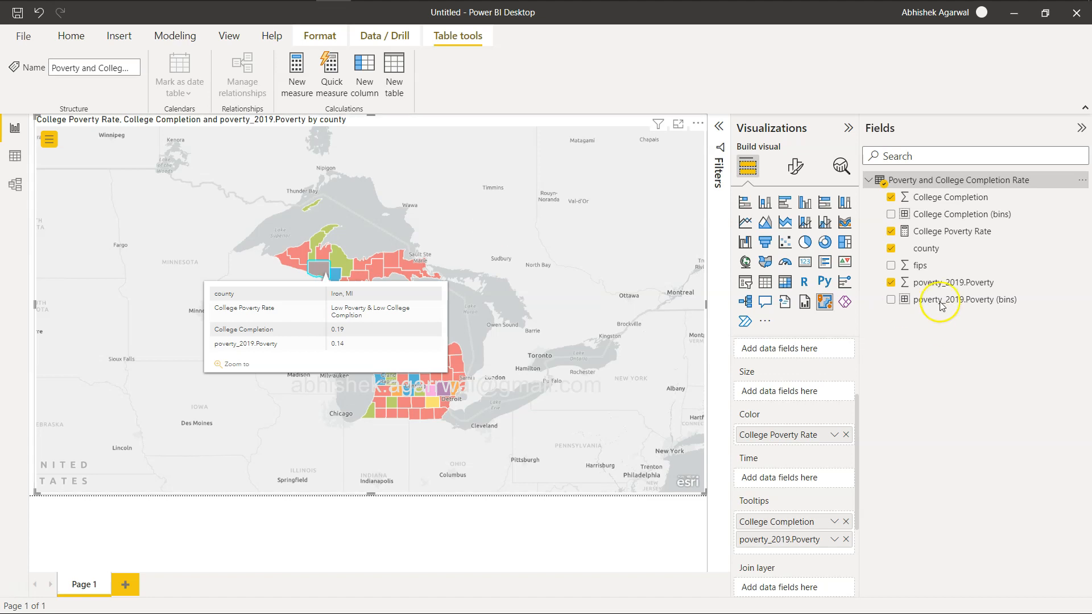
left_click(954, 232)
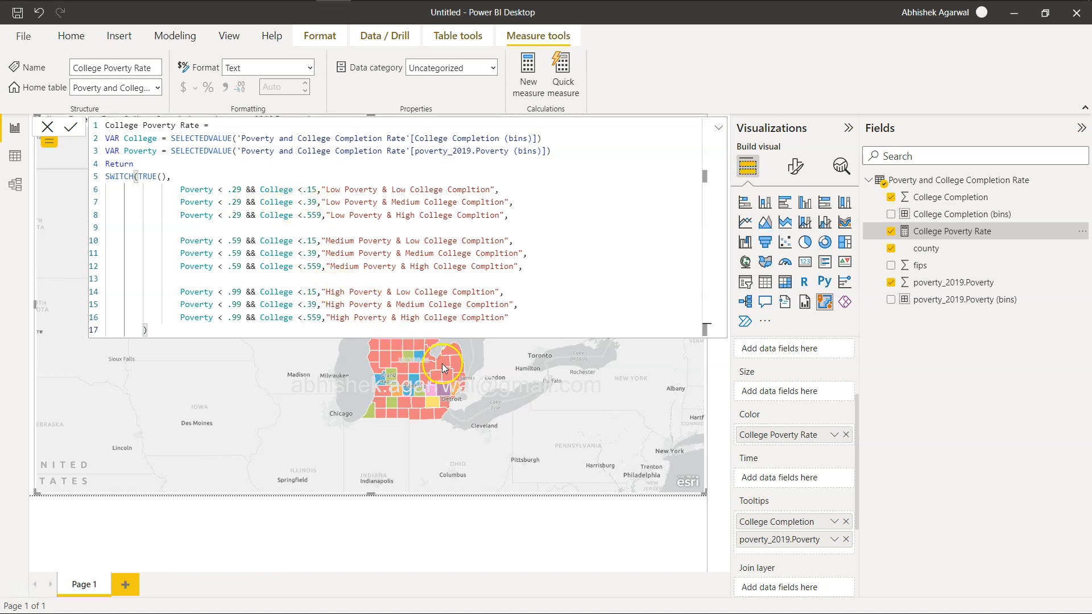
left_click_drag(259, 202, 379, 203)
left_click(380, 204)
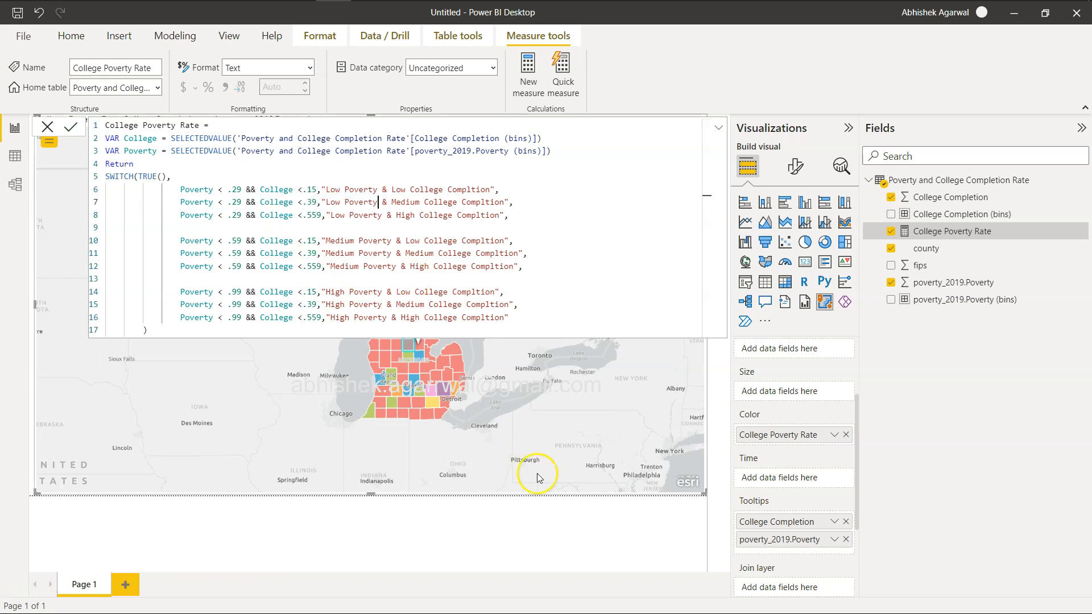
left_click(979, 199)
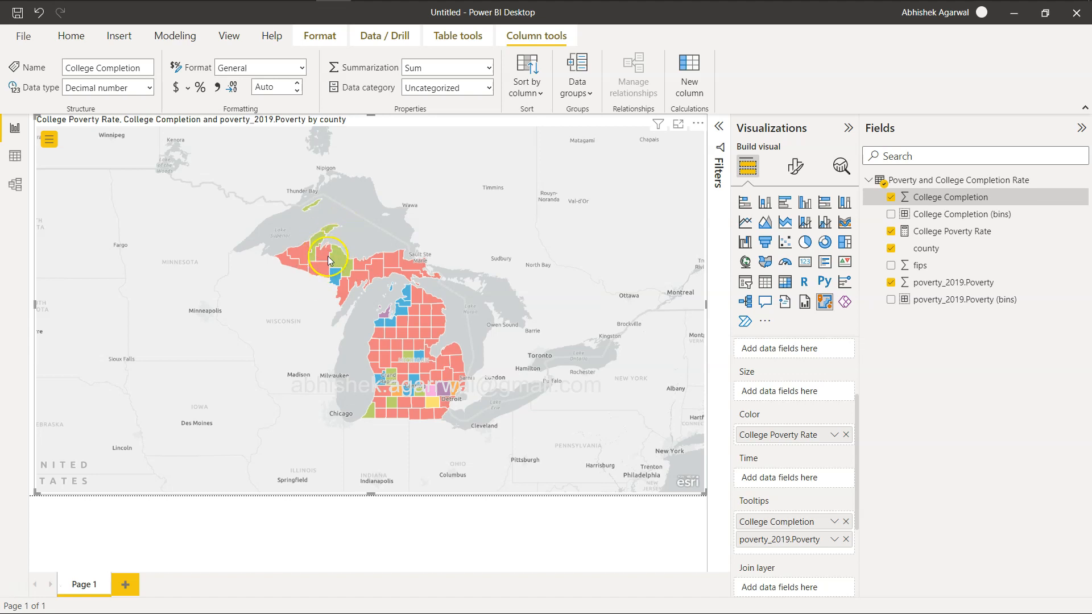
- Review the bins, SWITCH measure and map requirements on the Workout Wednesday page in the browser, and return to the Power BI map
key("alt+Tab")
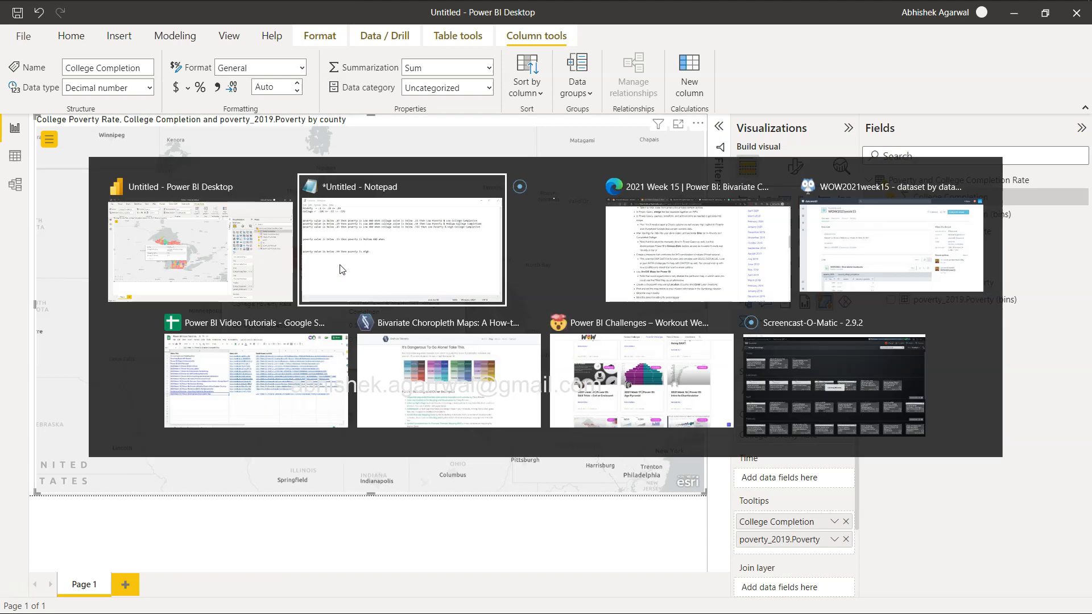
key("Tab")
key("Tab")
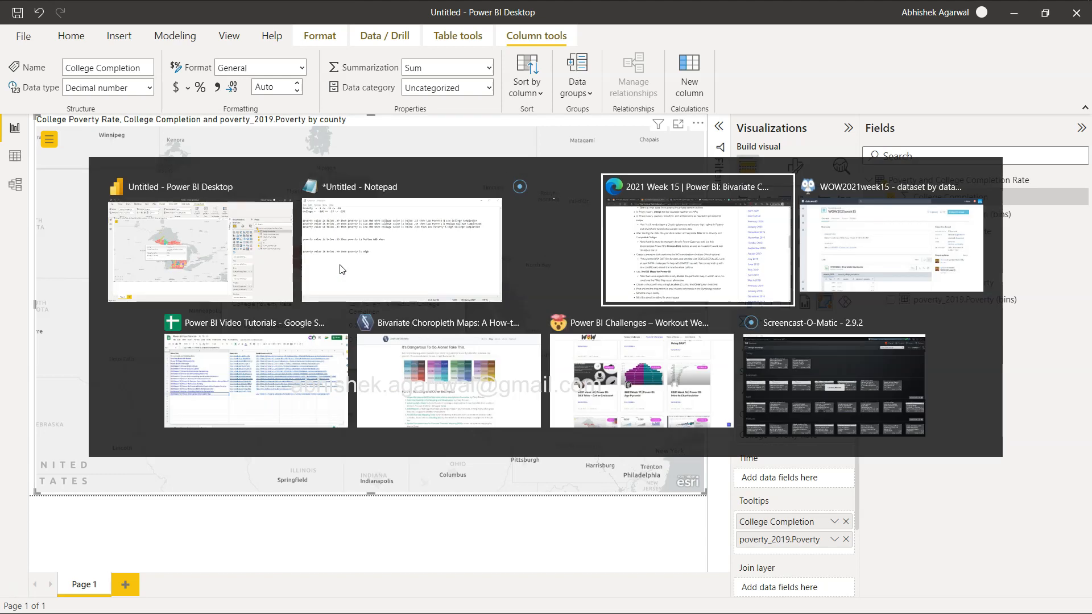
scroll(341, 265, "down", 2)
scroll(341, 265, "down", 1)
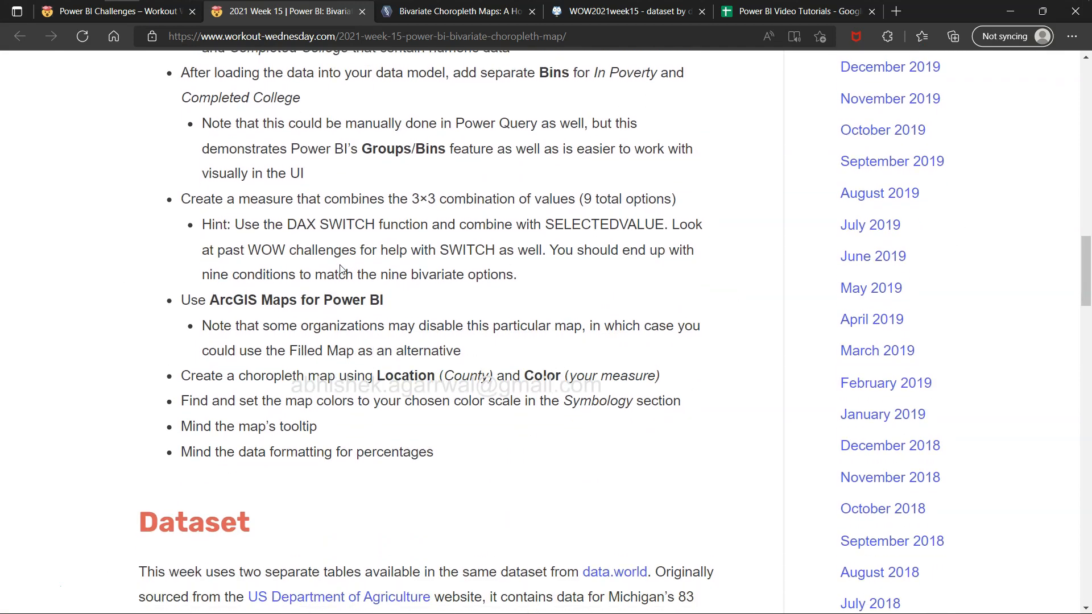
scroll(341, 268, "up", 2)
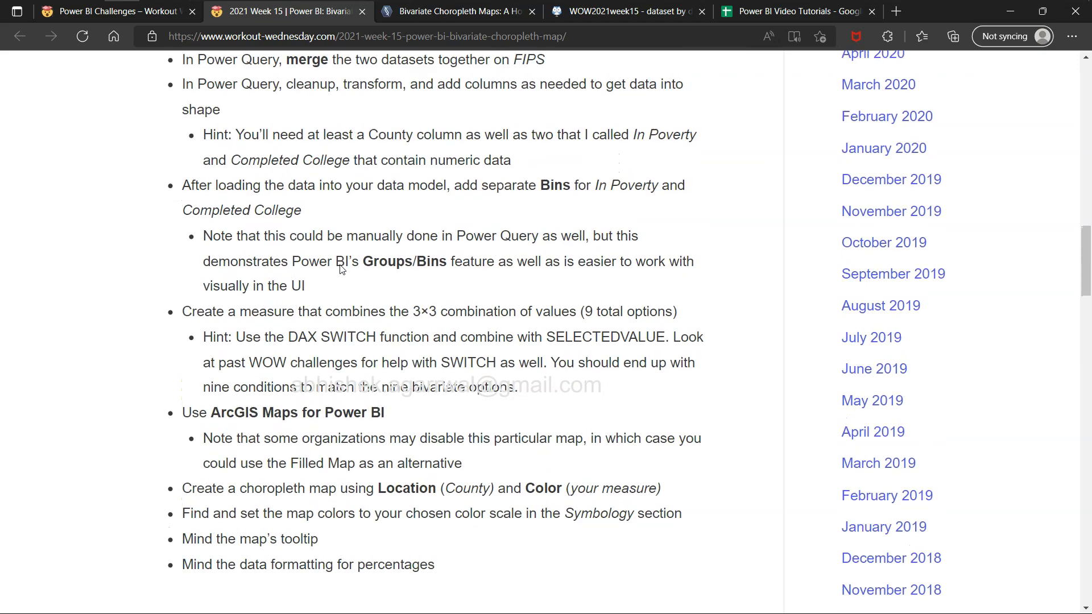
key("alt+Tab")
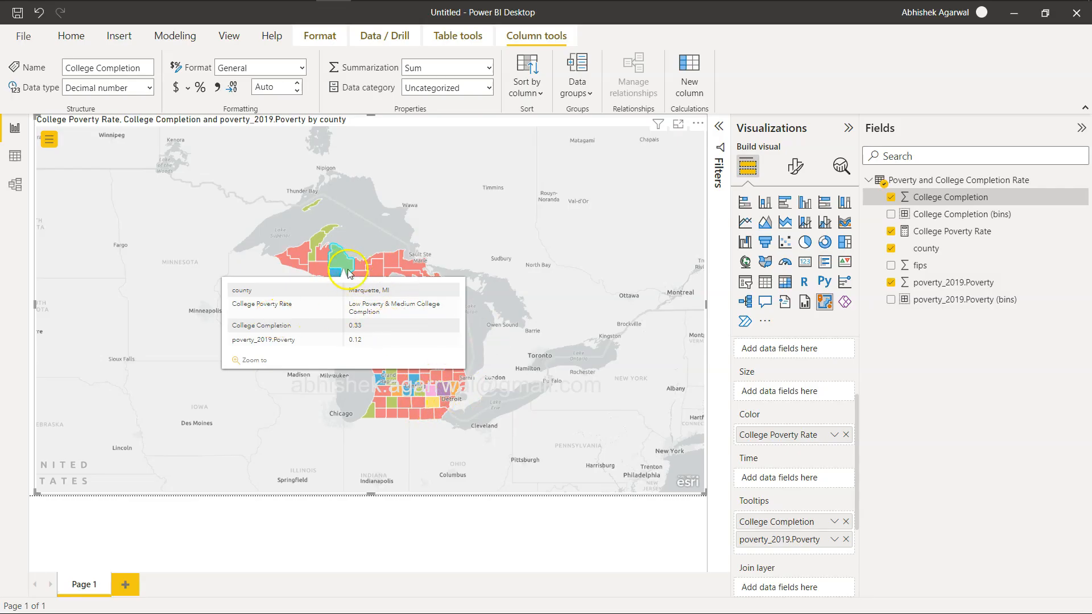
left_click(535, 366)
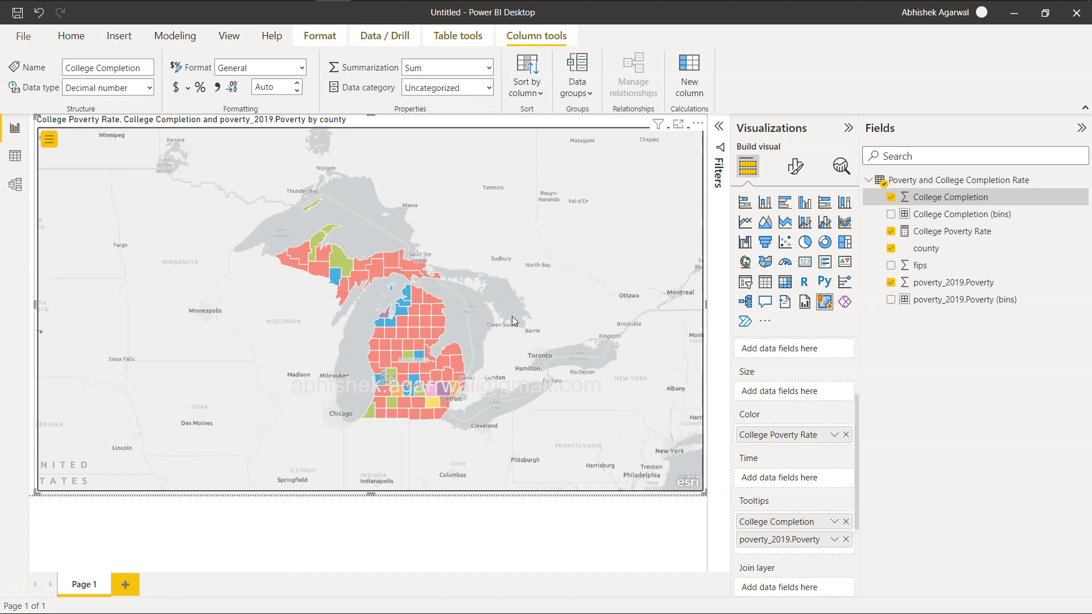
- Switch to the browser's Bivariate Choropleth Maps article and examine the hex codes of the sample color palettes
key("alt+Tab")
scroll(513, 316, "up", 1)
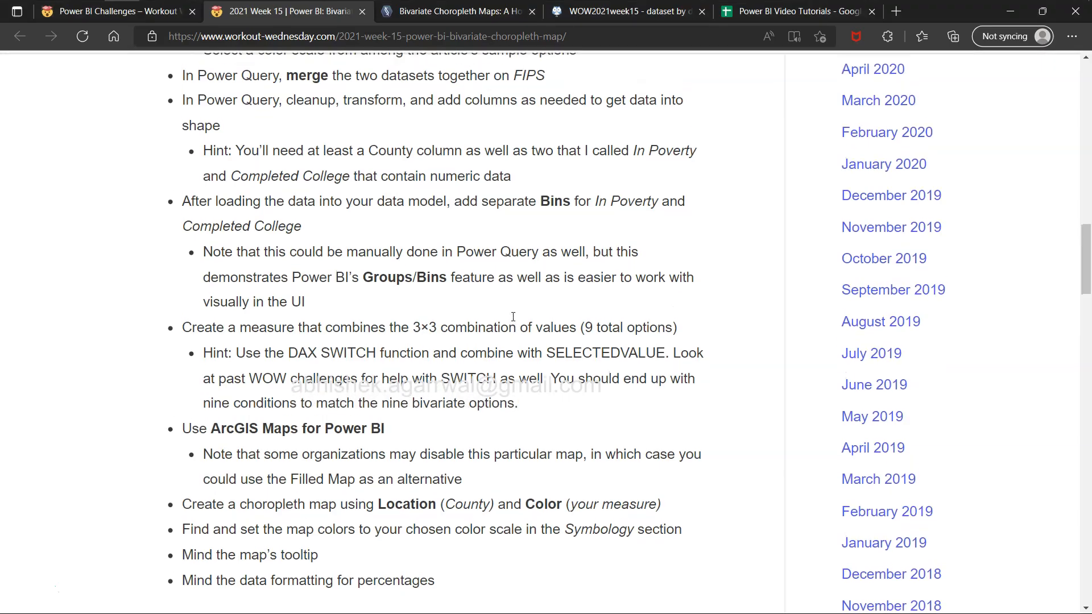
left_click(480, 11)
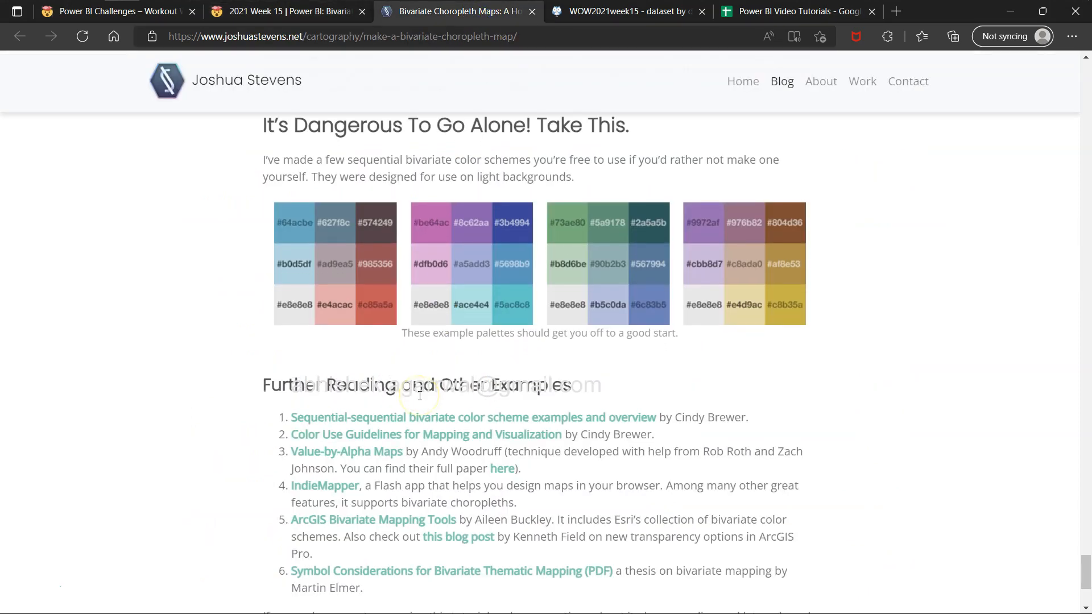
scroll(420, 395, "up", 1)
scroll(389, 333, "up", 5)
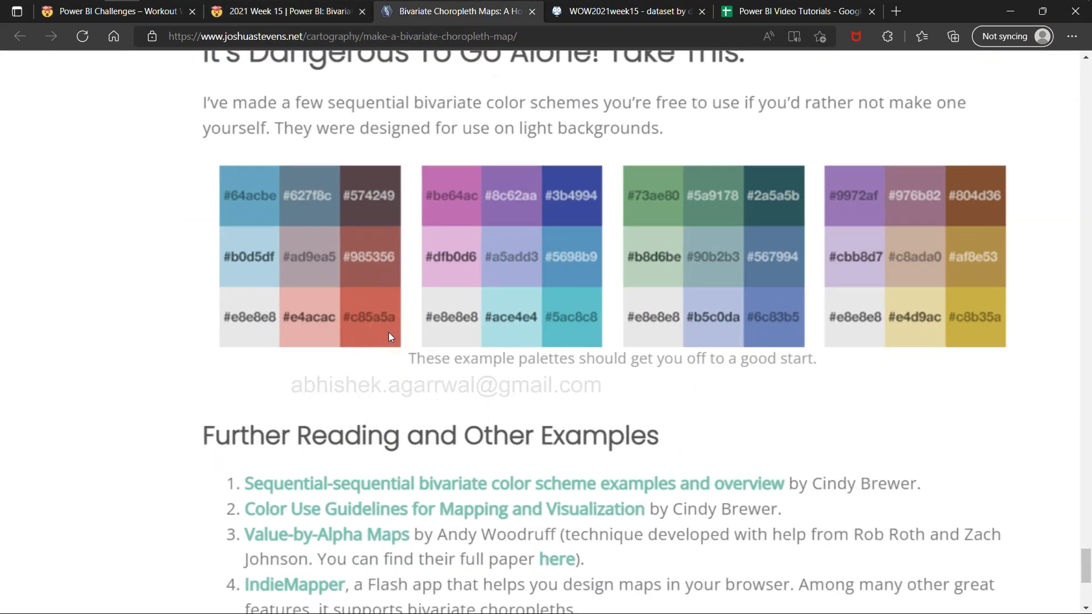
scroll(389, 333, "up", 2)
left_click(190, 234)
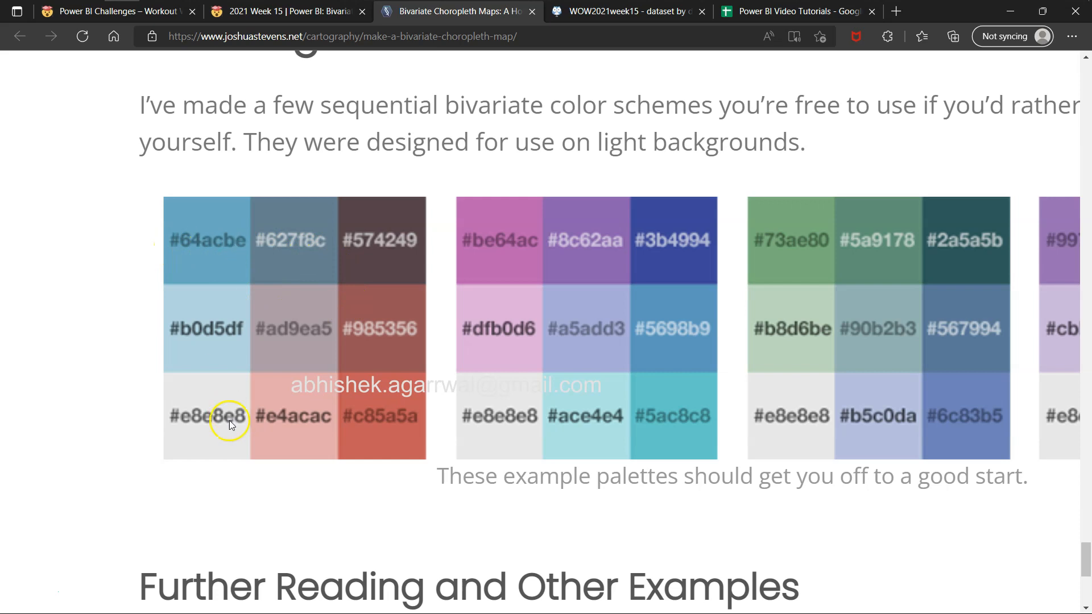
- Examine the sample report's map and bivariate legend on the Workout Wednesday 2021 Week 15 page
left_click(300, 11)
scroll(386, 316, "up", 2)
scroll(385, 316, "up", 12)
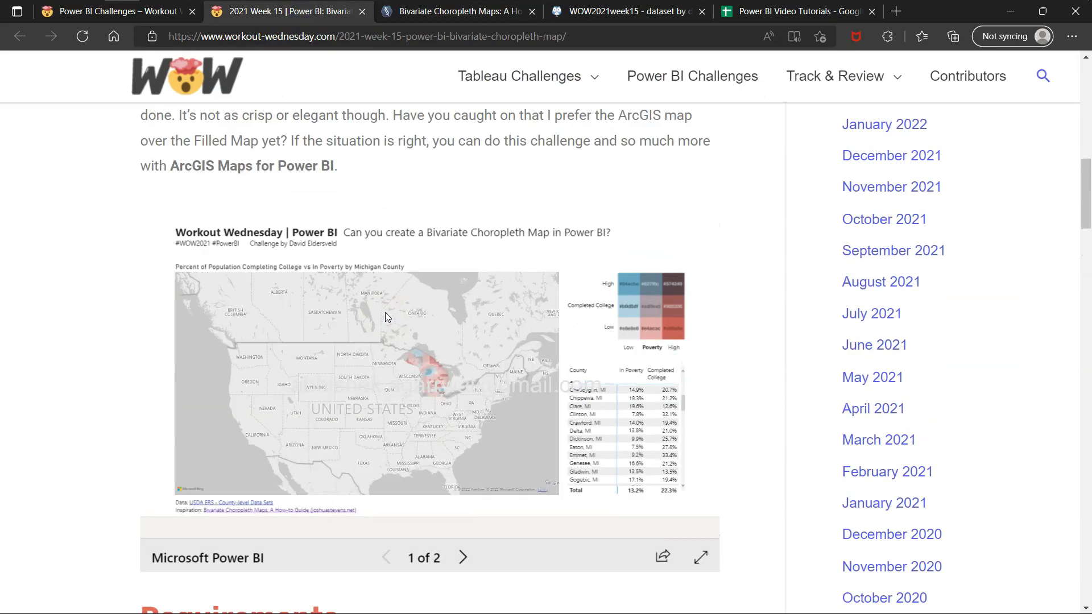
- Examine the hex codes in the sample report's bivariate legend on the Workout Wednesday page, and return to the Power BI map
scroll(602, 120, "up", 8)
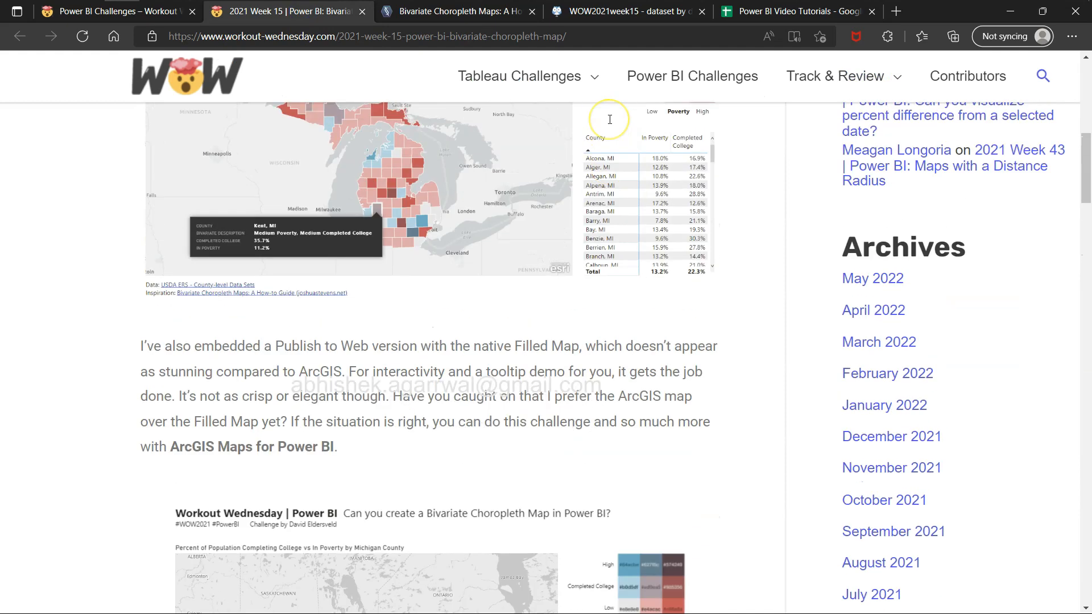
scroll(670, 220, "up", 5)
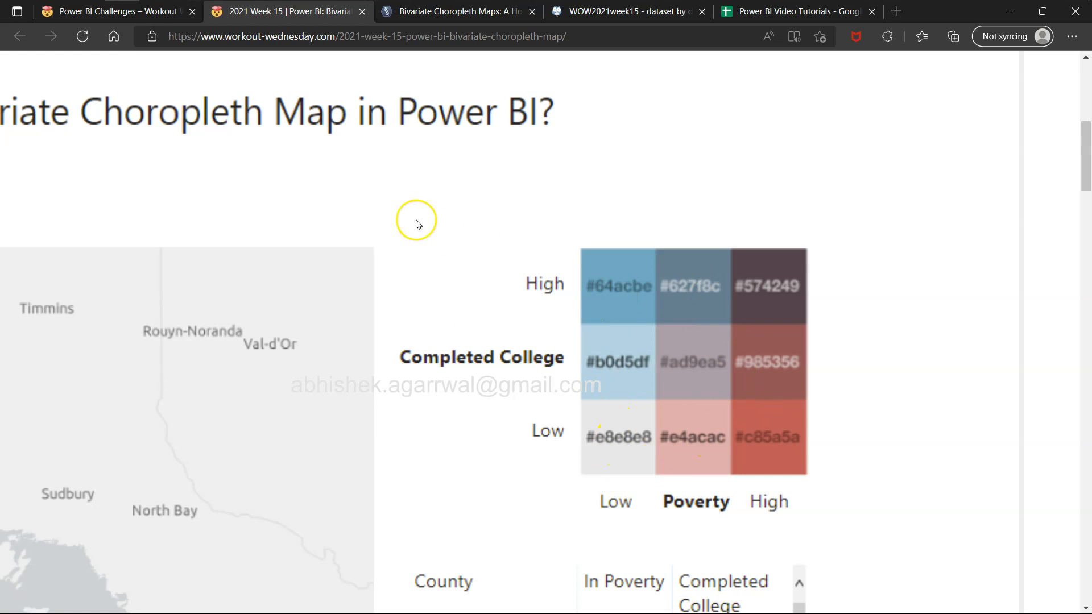
key("ctrl+Tab")
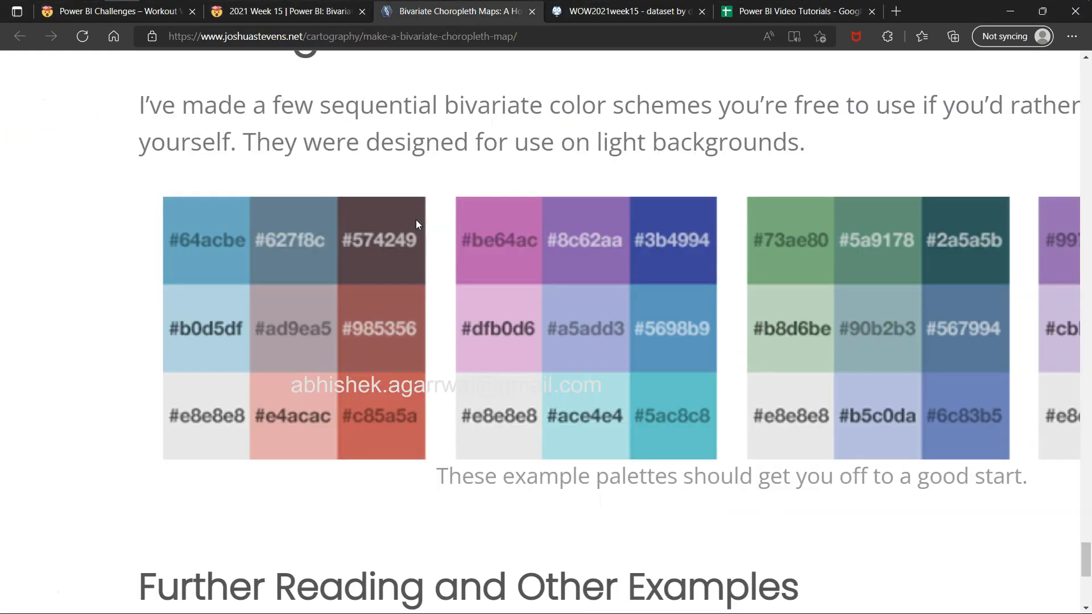
key("alt+Tab")
key("alt+Tab")
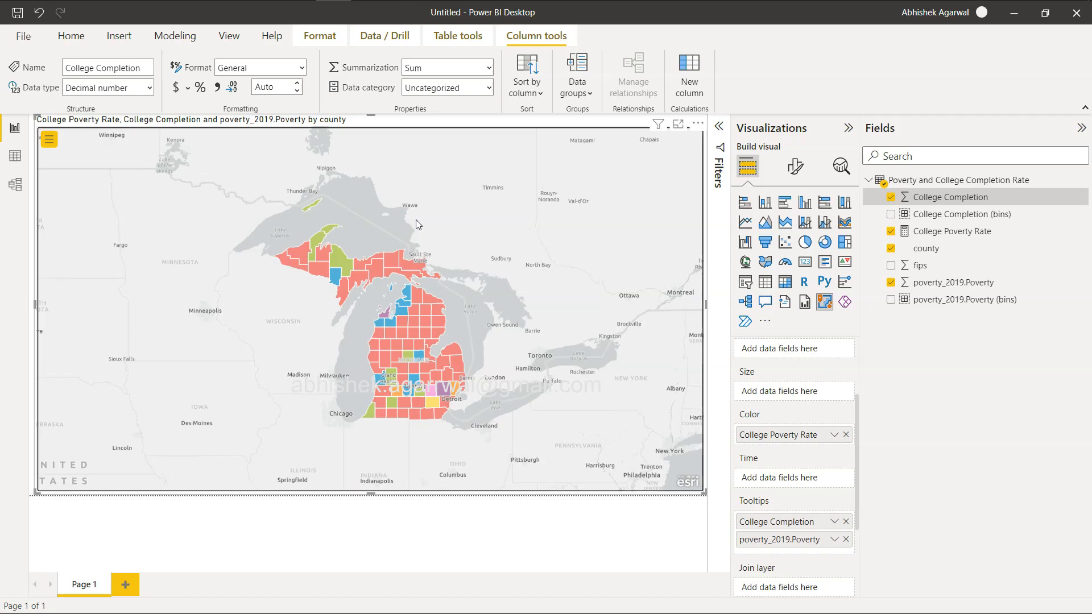
- Open the county layer's symbology in the map's layer list to show the unique values of College Poverty Rate
left_click(49, 140)
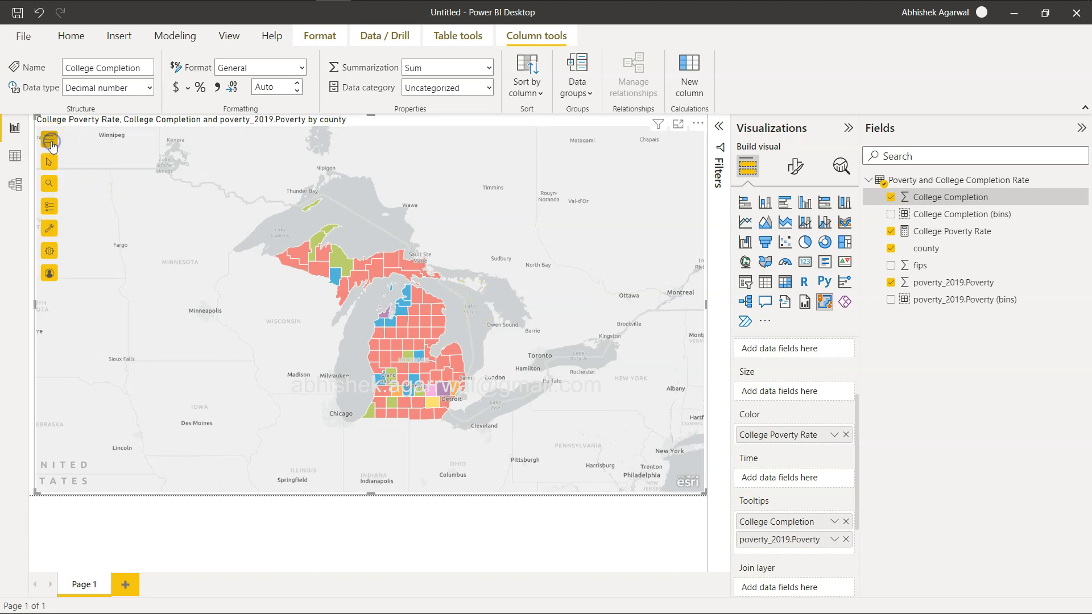
left_click(49, 210)
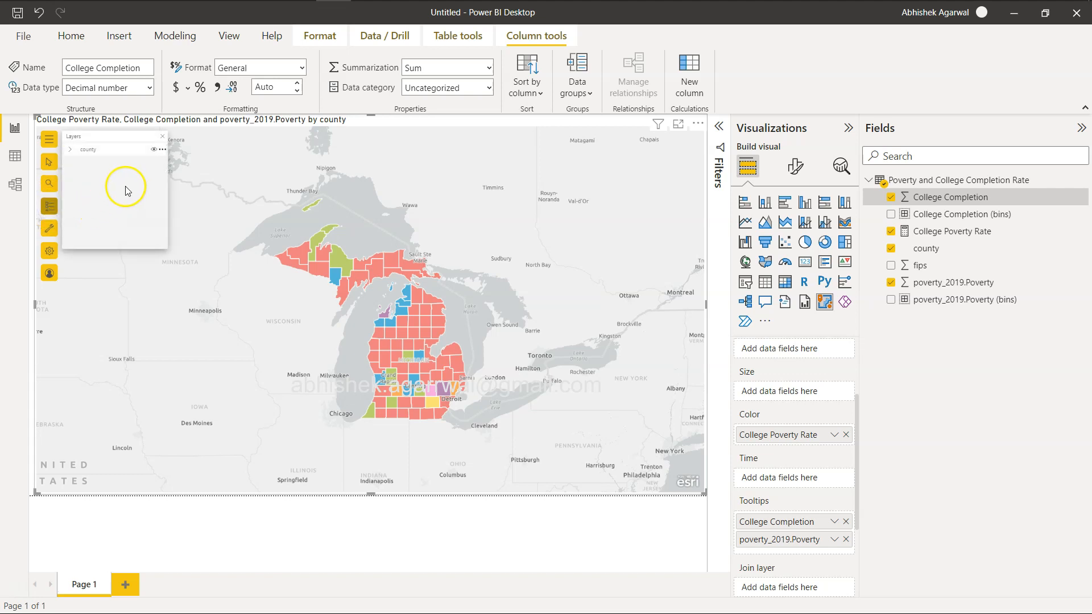
left_click(71, 149)
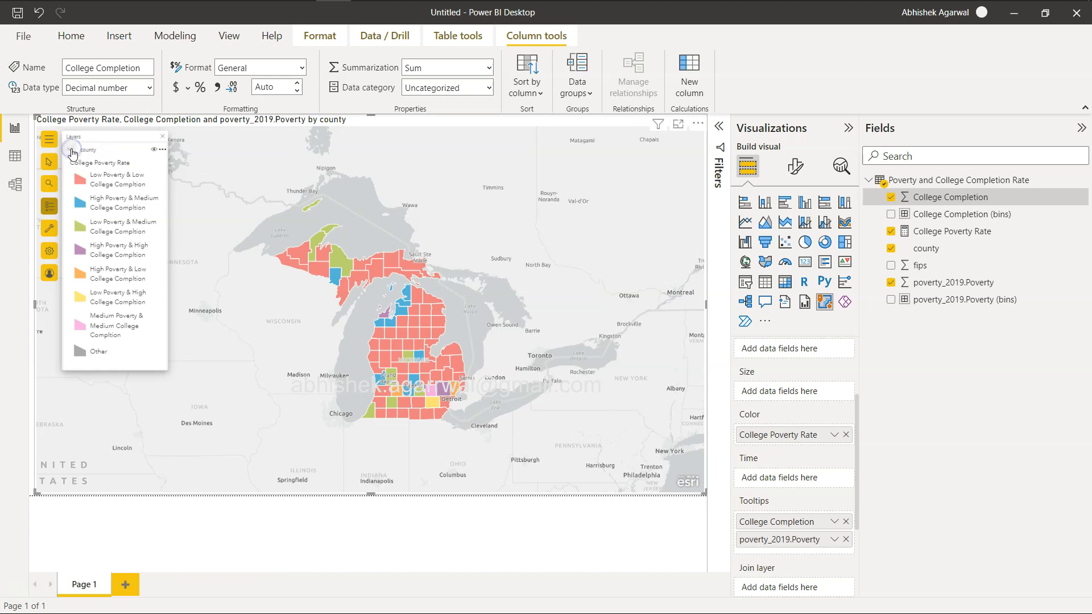
left_click(118, 185)
left_click(163, 150)
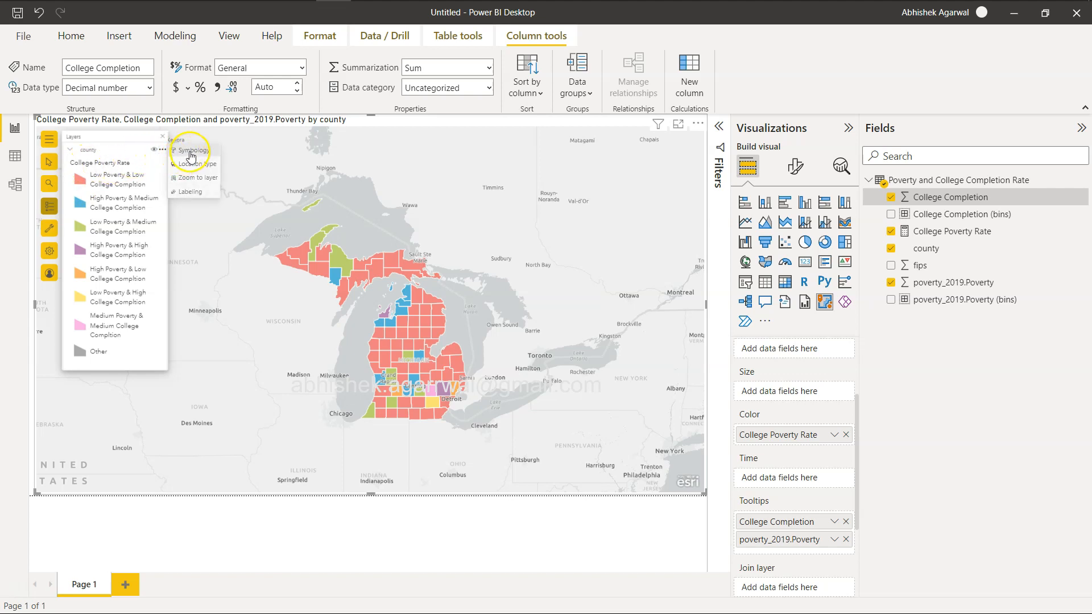
left_click(190, 154)
left_click(99, 229)
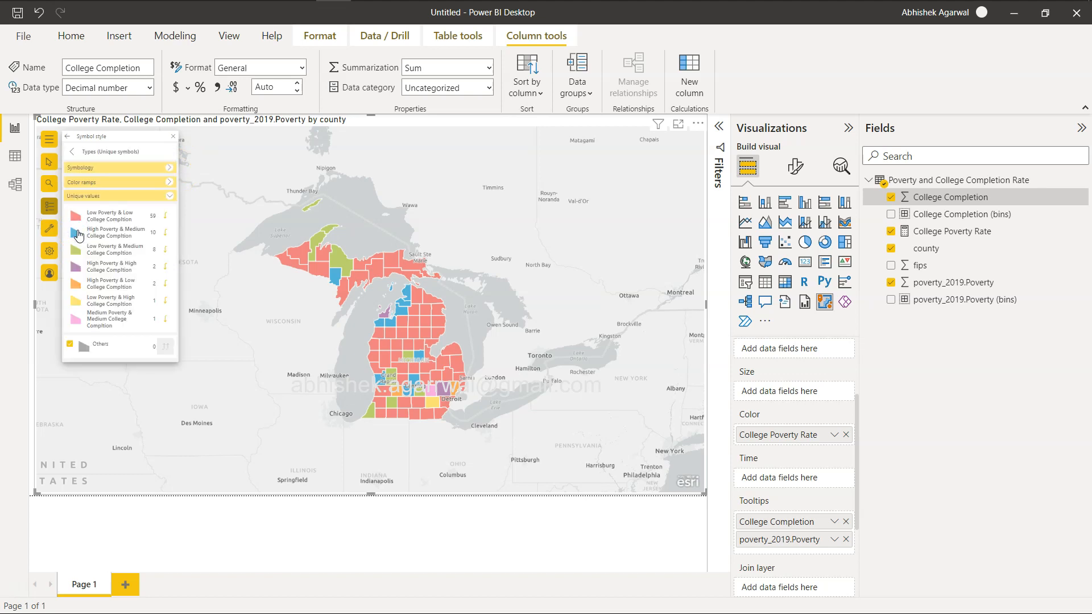
left_click(76, 219)
left_click(76, 219)
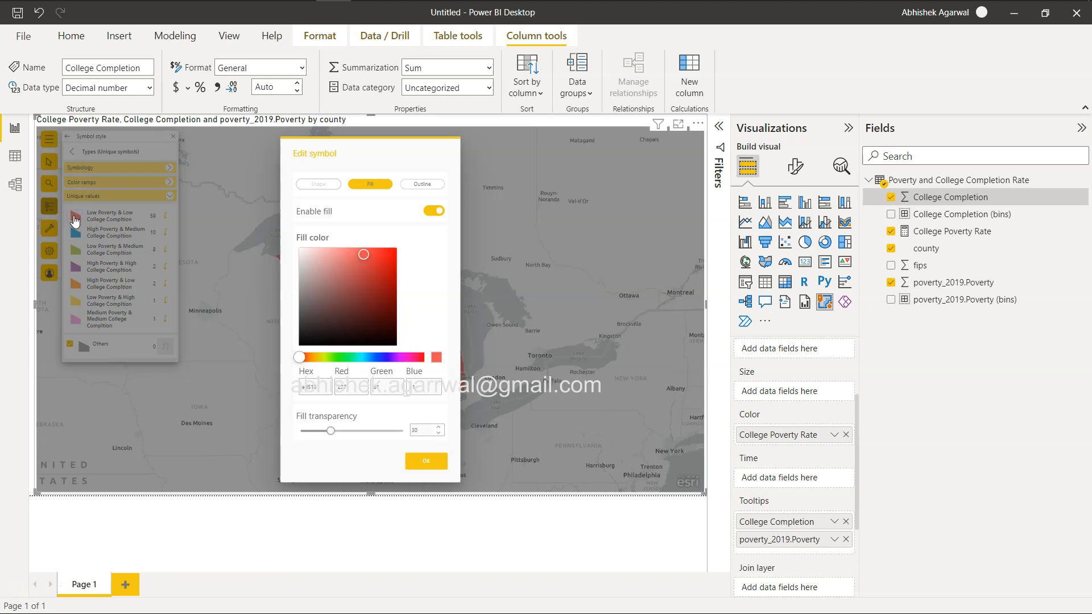
left_click(353, 316)
left_click(426, 461)
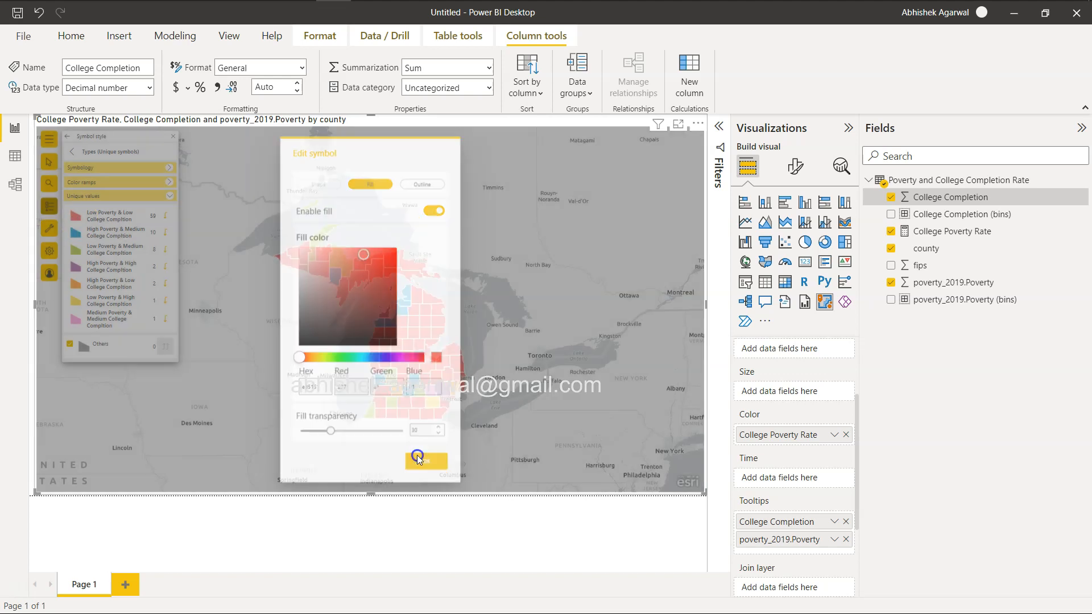
left_click(132, 245)
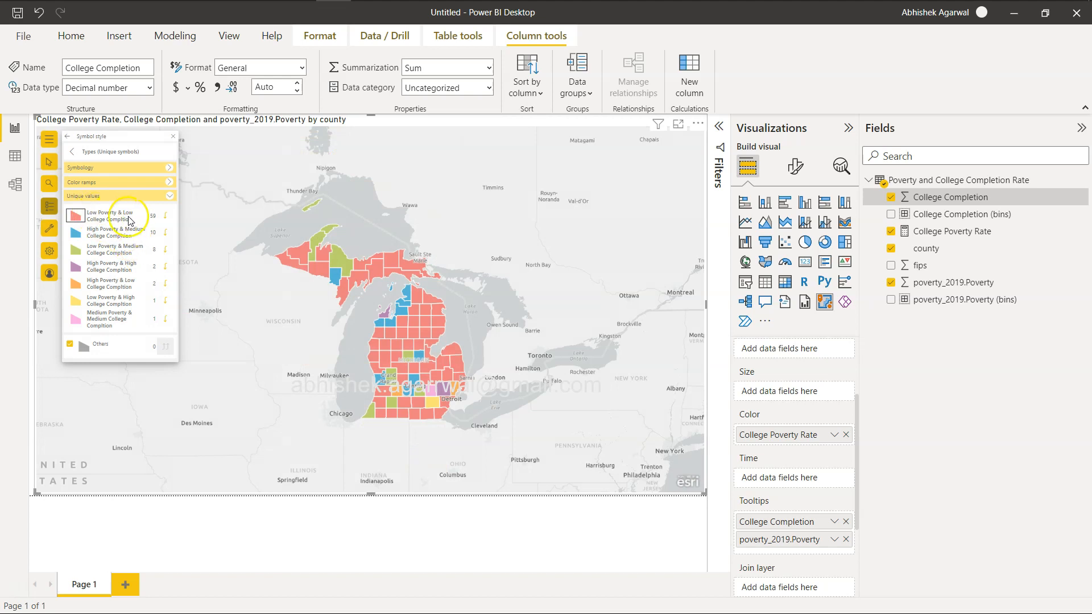
- Open the Low Poverty & Low College Compltion symbol for editing and look up its matching hex code in the browser's sample legend
left_click(76, 220)
key("alt+Tab")
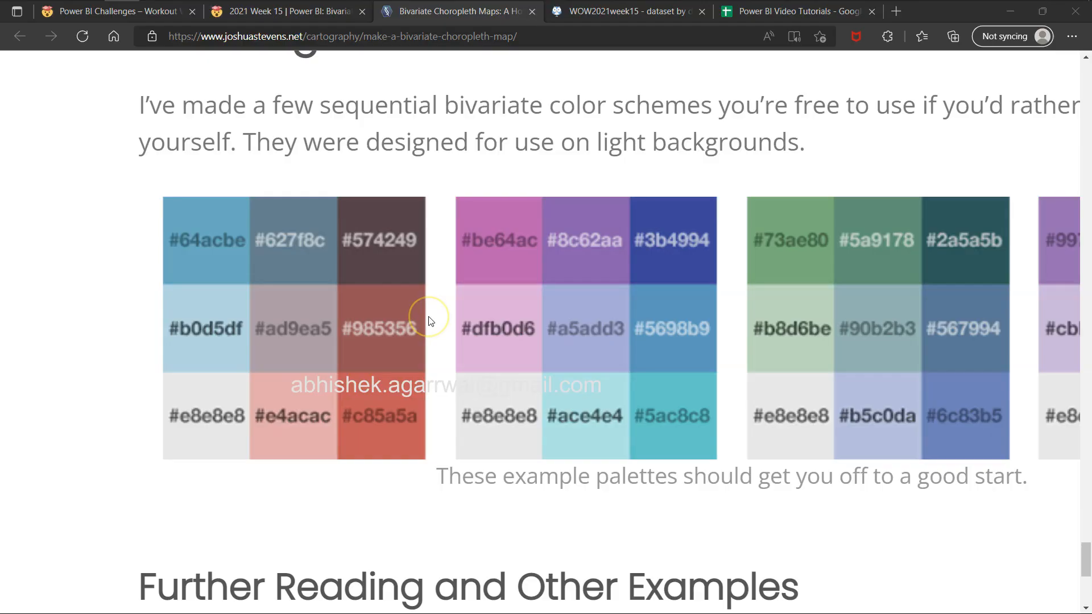
key("alt+Tab")
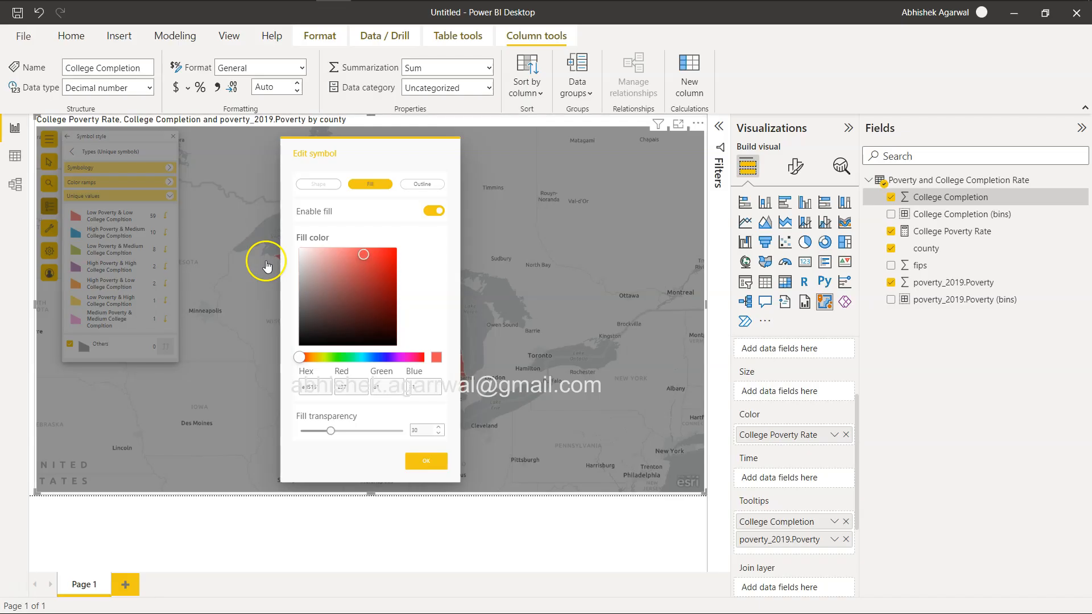
key("alt+Tab")
left_click(300, 18)
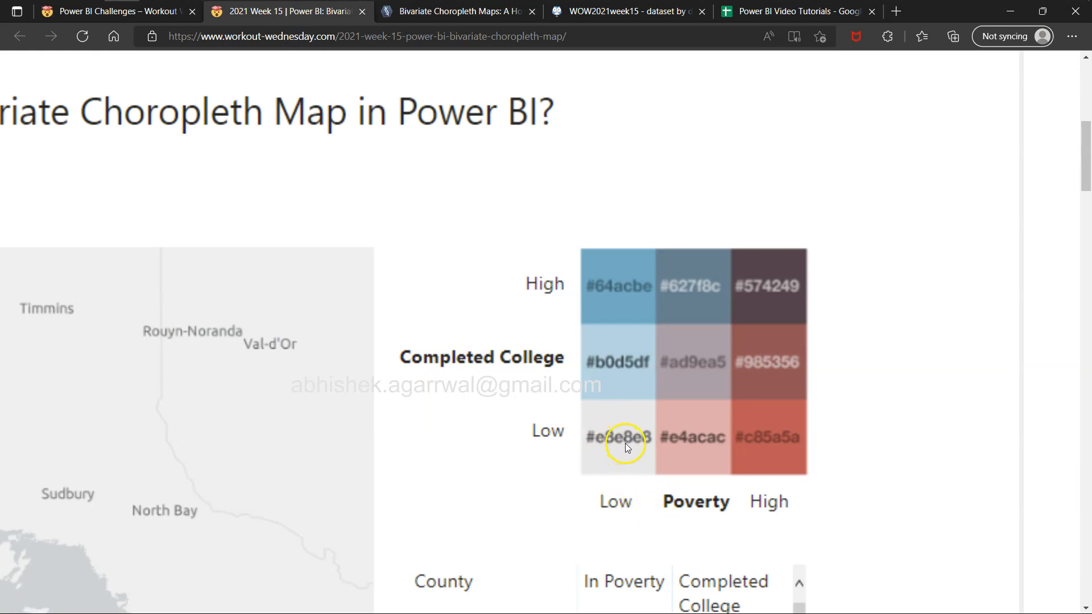
key("alt+Tab")
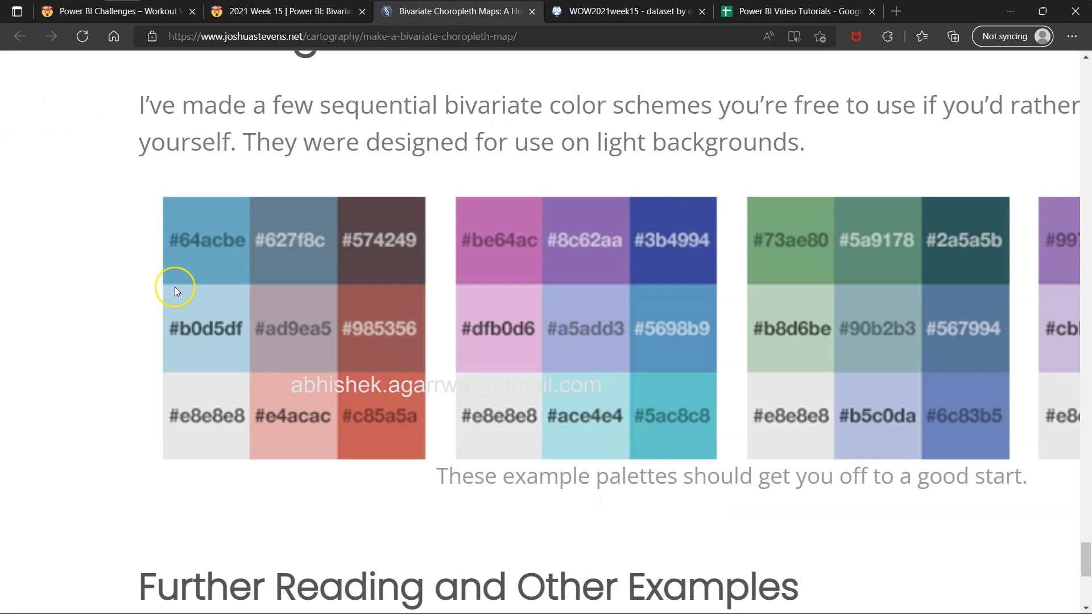
key("alt+Tab")
key("alt+Tab")
key("alt+Tab")
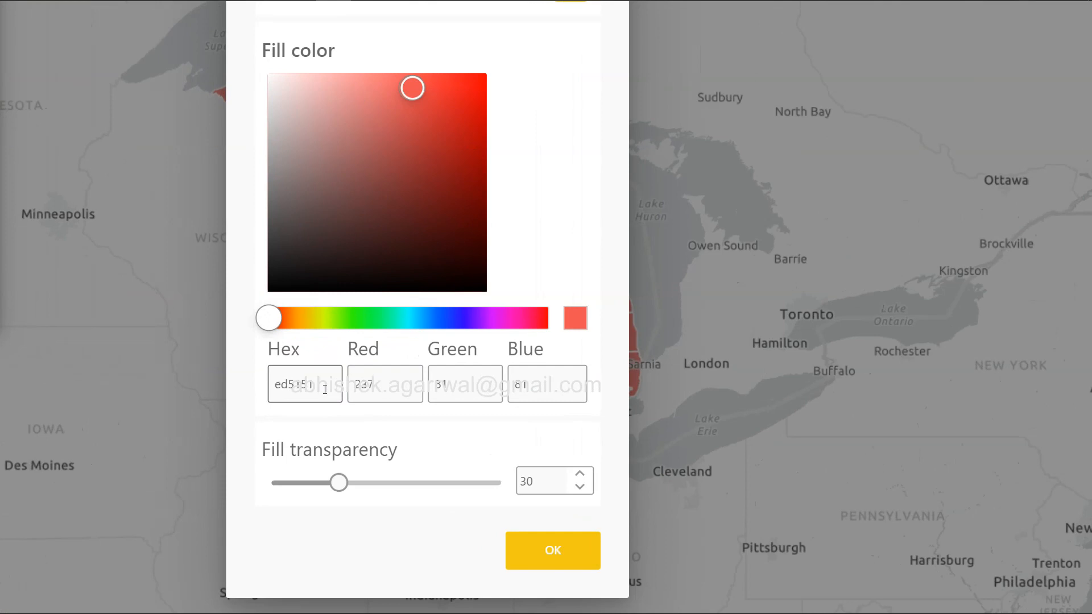
- Set the Low Poverty & Low College Compltion fill color to hex e8e8e8 and lower its fill transparency
left_click(325, 389)
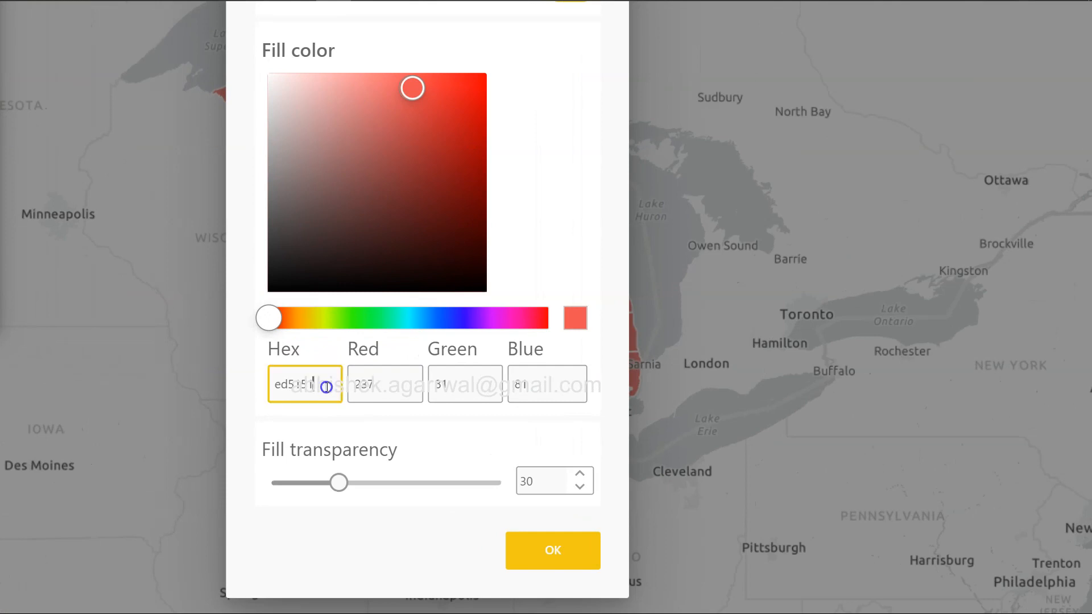
key("BackSpace")
key("BackSpace")
key("BackSpace")
key("BackSpace")
key("BackSpace")
key("BackSpace")
type("e8e8e8")
left_click(545, 548)
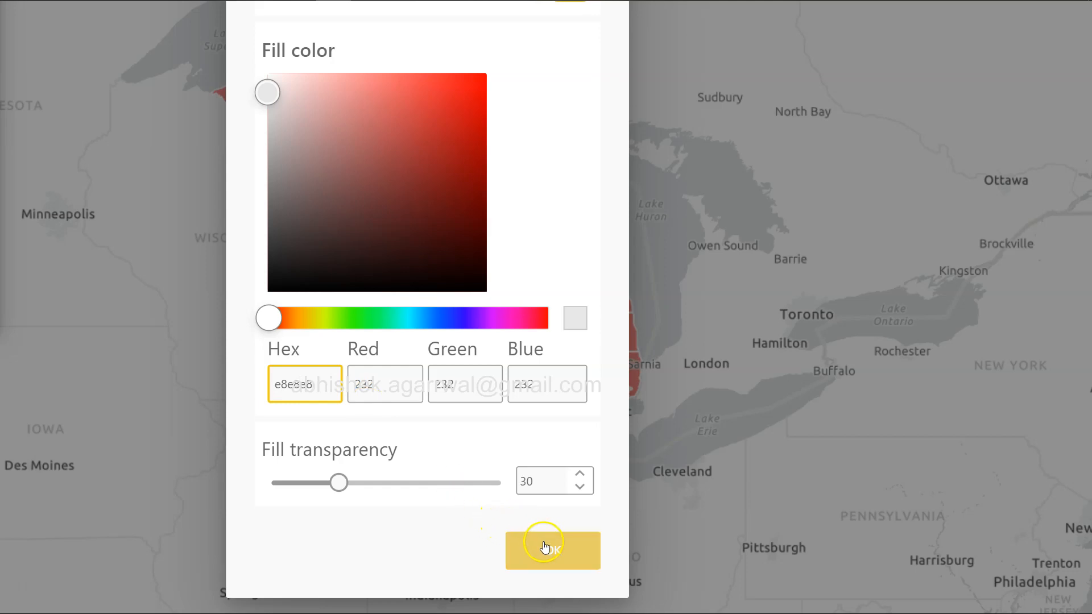
left_click_drag(339, 483, 254, 483)
left_click(506, 524)
left_click(537, 549)
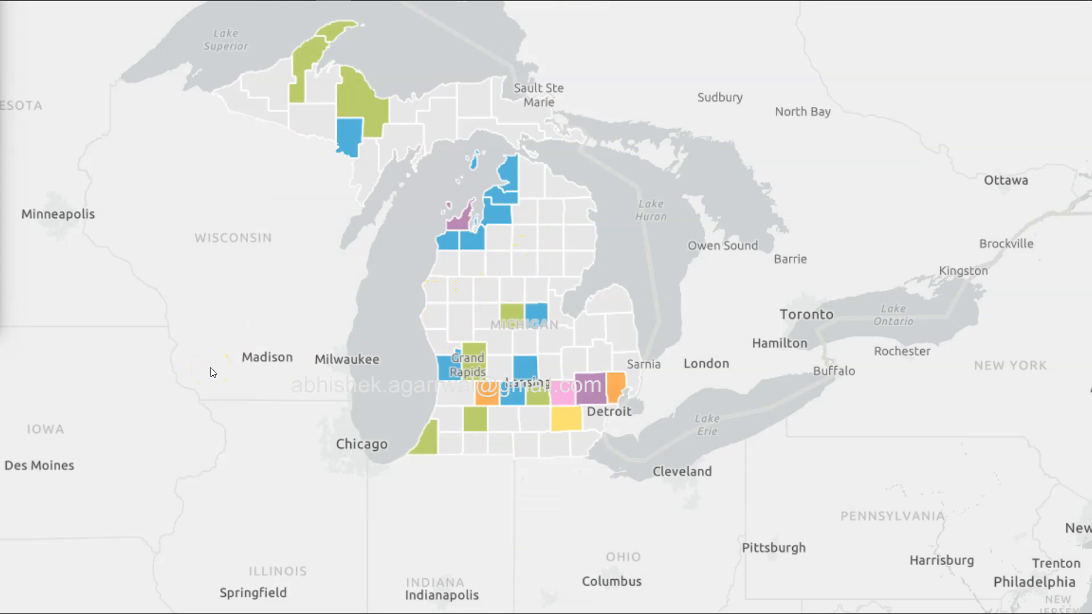
scroll(211, 367, "down", 3)
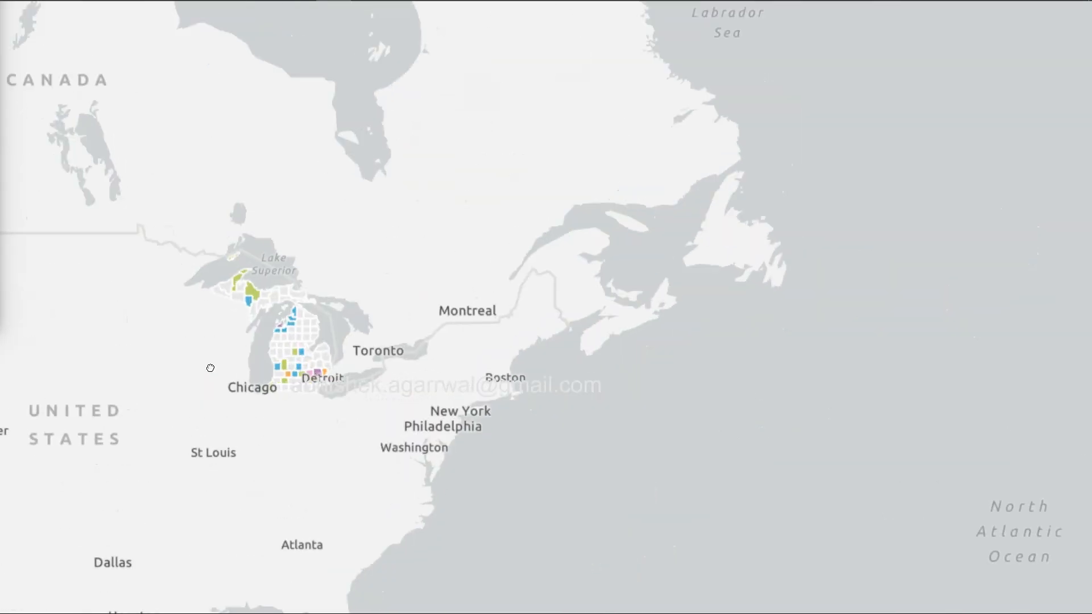
scroll(210, 367, "up", 3)
scroll(211, 367, "down", 2)
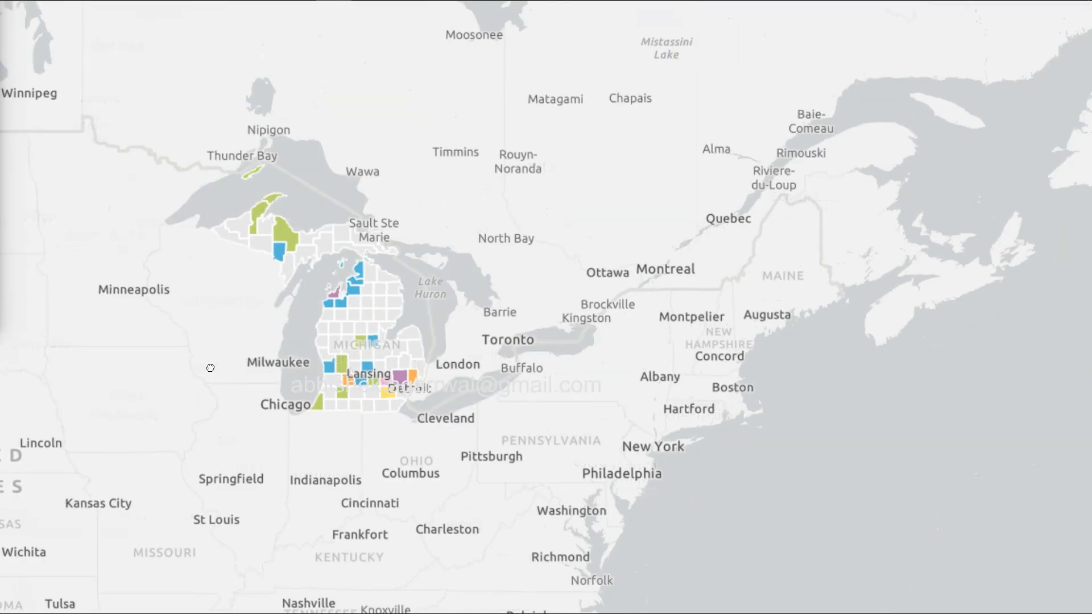
scroll(211, 367, "down", 5)
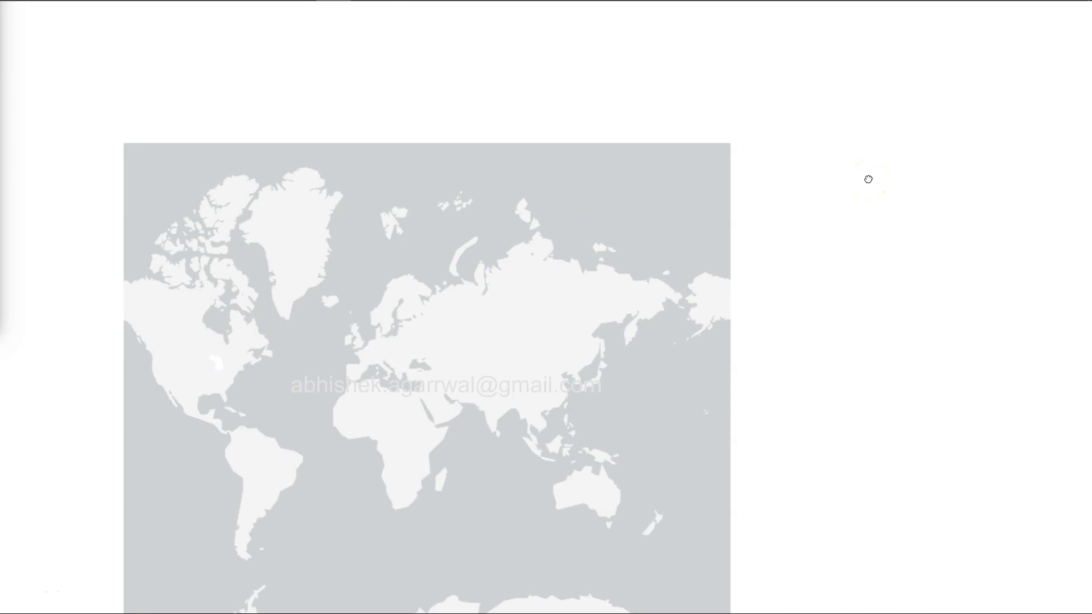
scroll(869, 179, "up", 2)
scroll(868, 179, "down", 1)
scroll(847, 502, "down", 1)
left_click(878, 568)
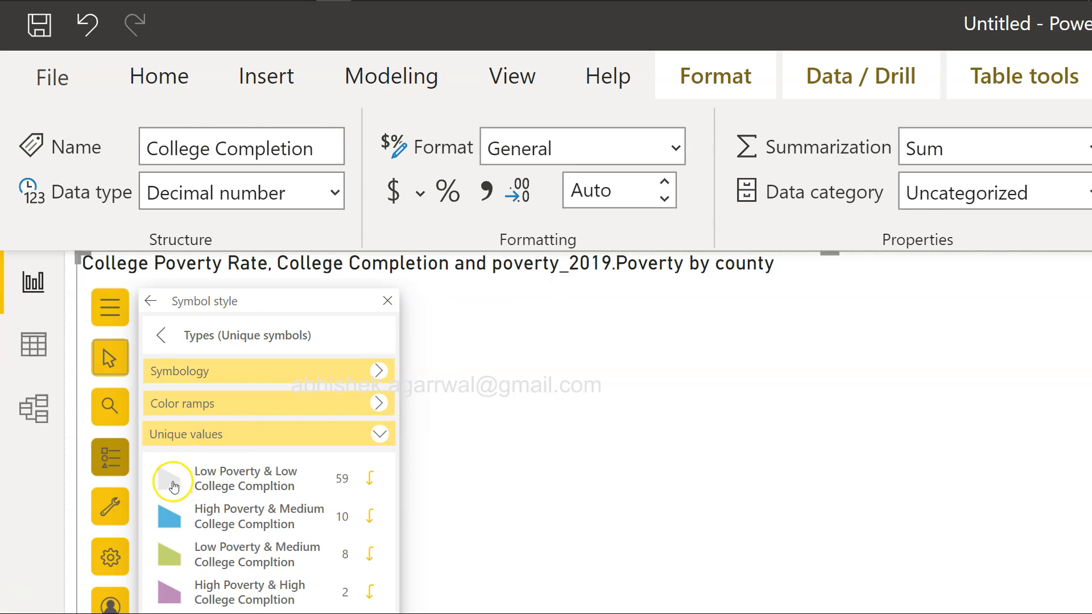
- Open the High Poverty & Medium College Compltion symbol for editing and check the sample legend's hex codes in the browser
left_click(166, 518)
left_click(814, 359)
left_click(692, 289)
left_click(606, 228)
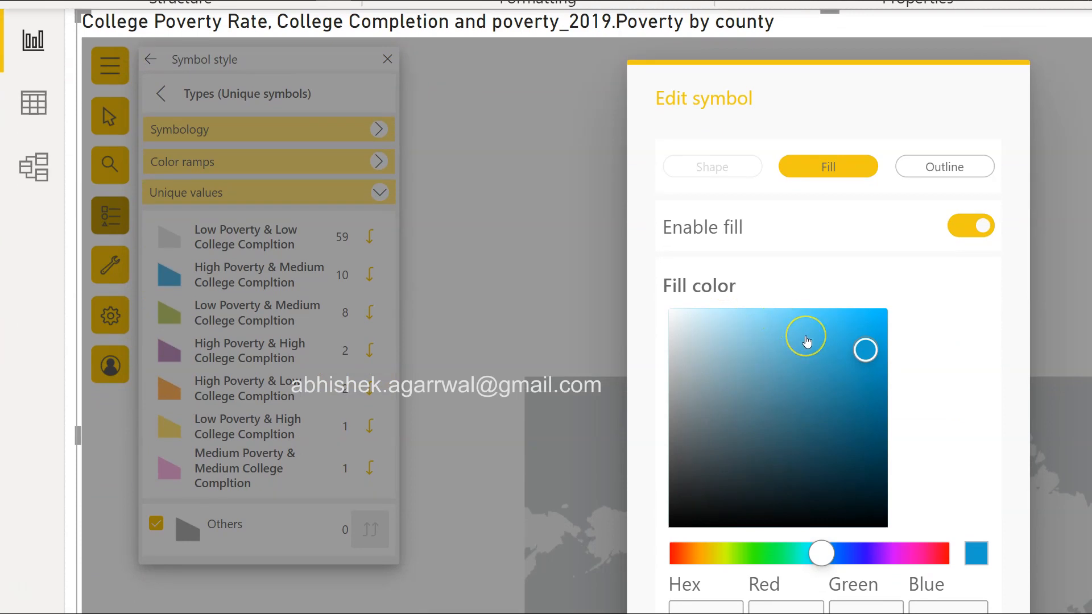
key("alt+Tab")
key("alt+Tab")
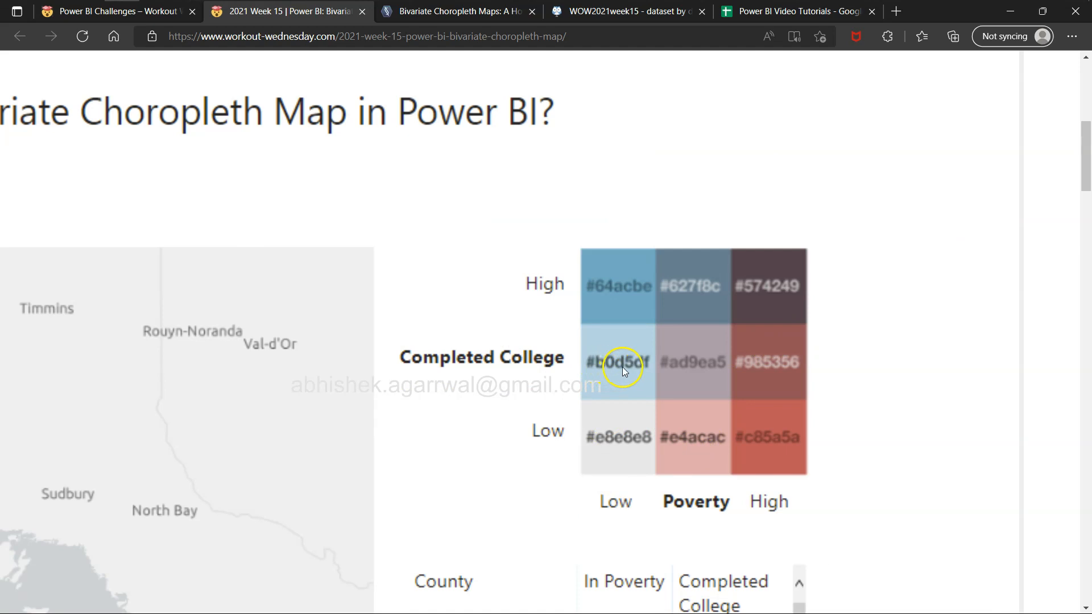
key("alt+Tab")
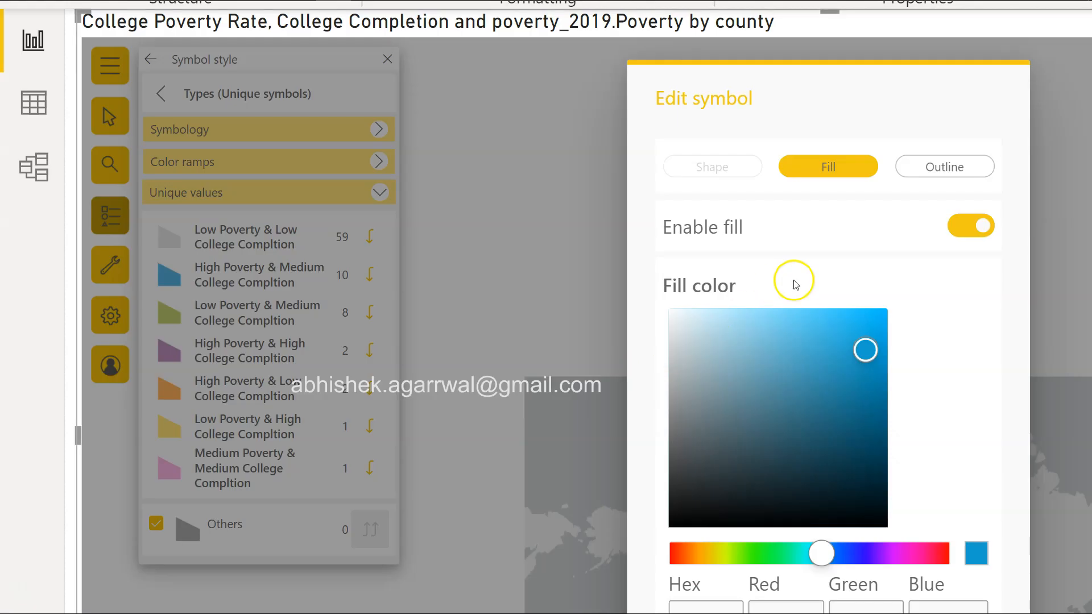
- Set the High Poverty & Medium College Compltion fill color to hex b0d5df, rechecking the code against the browser's sample legend
left_click(719, 613)
key("BackSpace")
key("BackSpace")
key("BackSpace")
key("BackSpace")
key("BackSpace")
key("BackSpace")
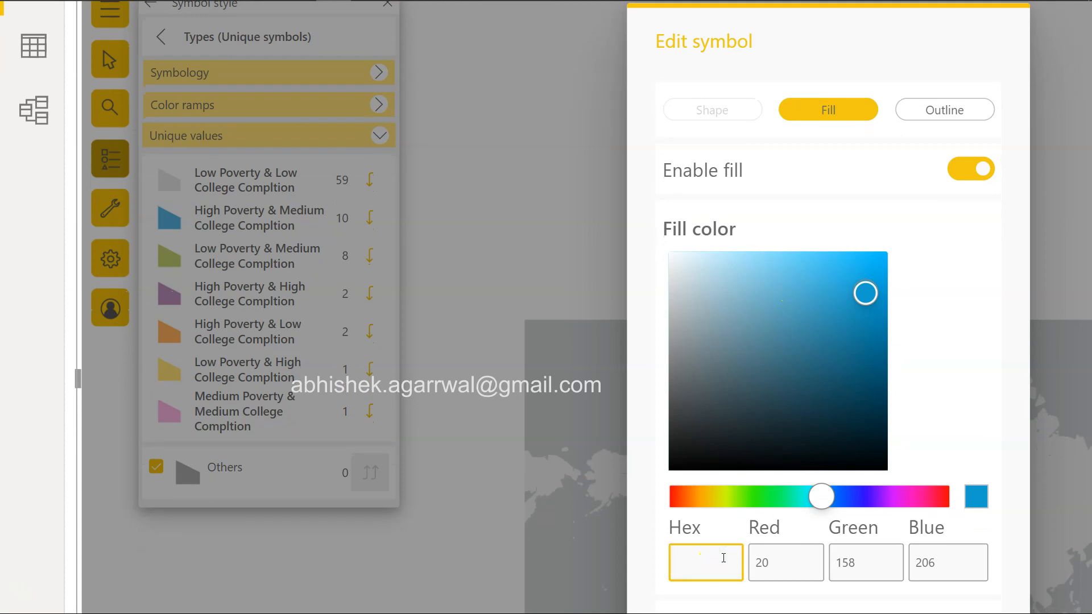
type("b0d5df")
key("alt+Tab")
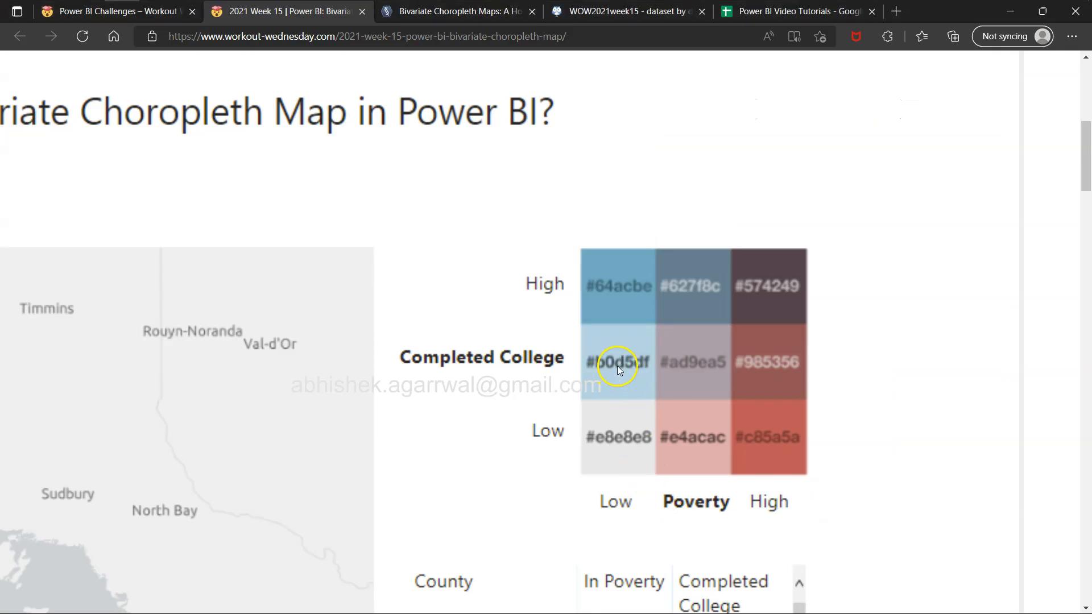
key("alt+Tab")
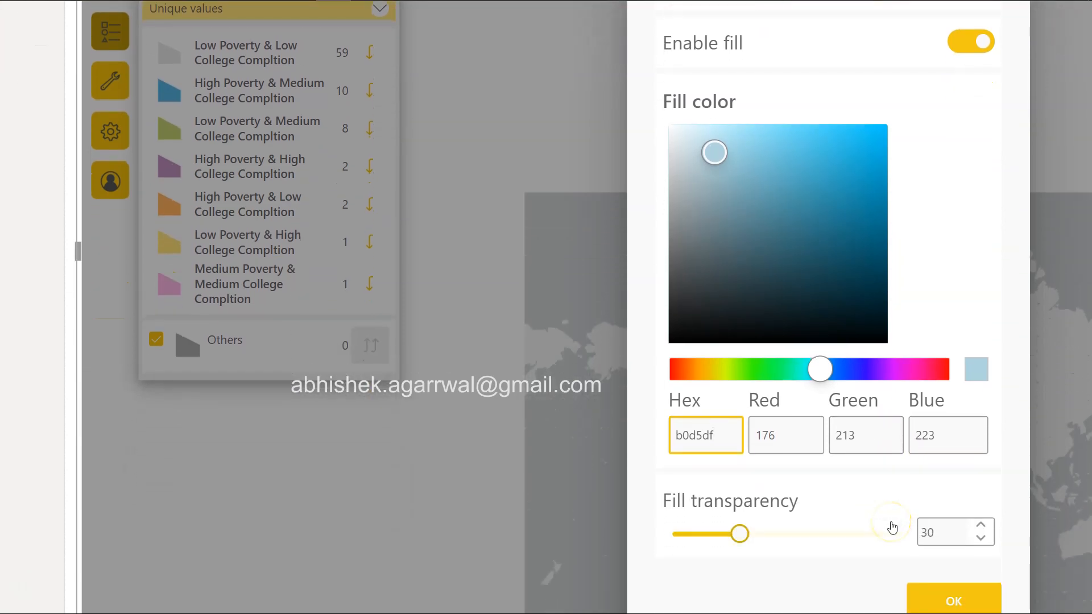
left_click(943, 595)
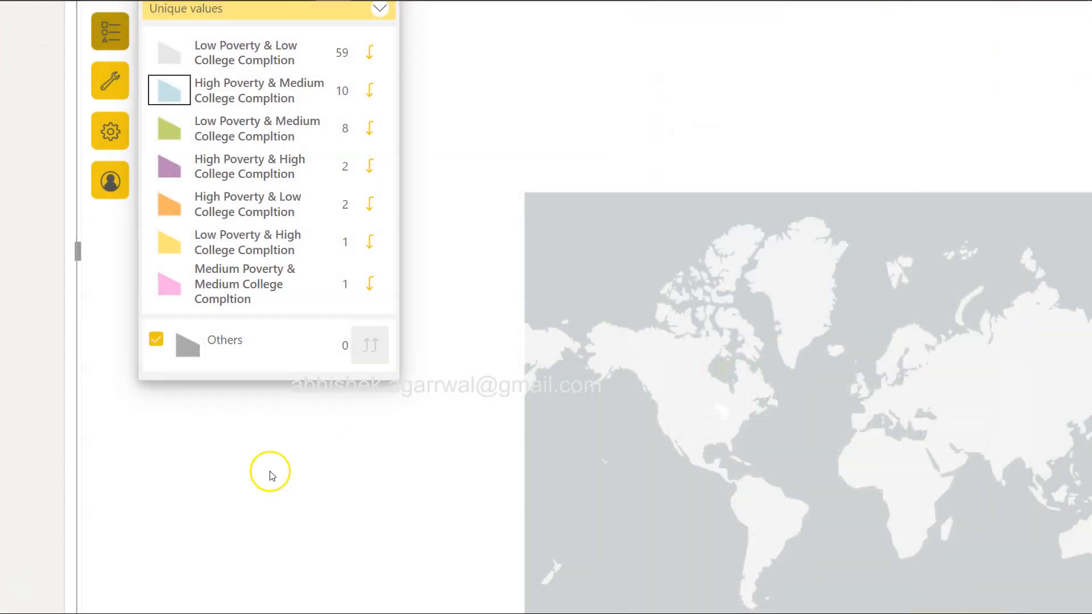
- Set the Low Poverty & Medium College Compltion fill color to hex 64acbe, checking the code against the browser's sample legend
left_click(166, 132)
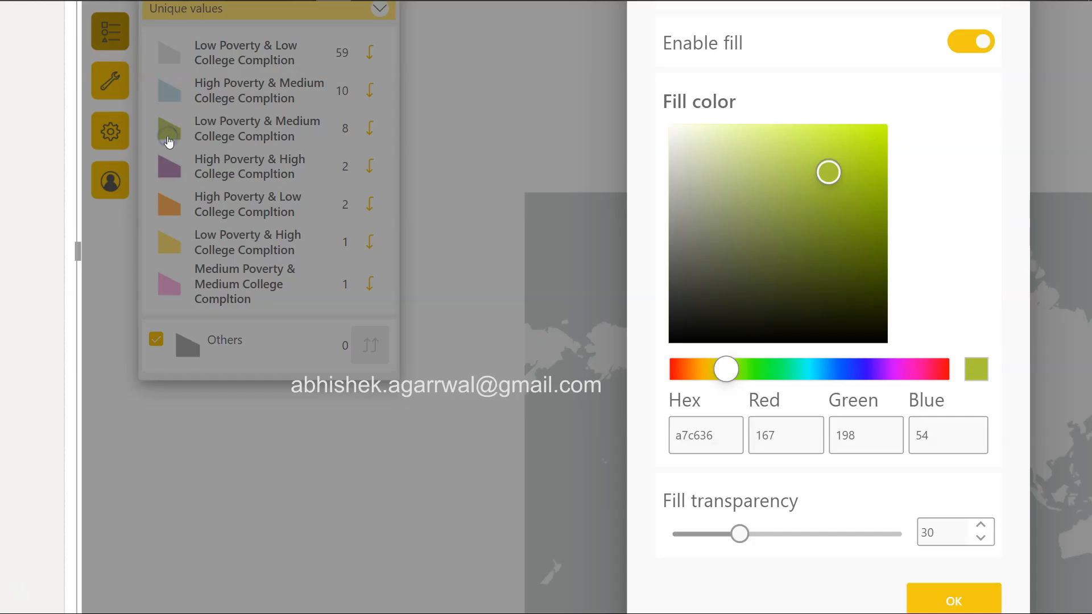
key("alt+Tab")
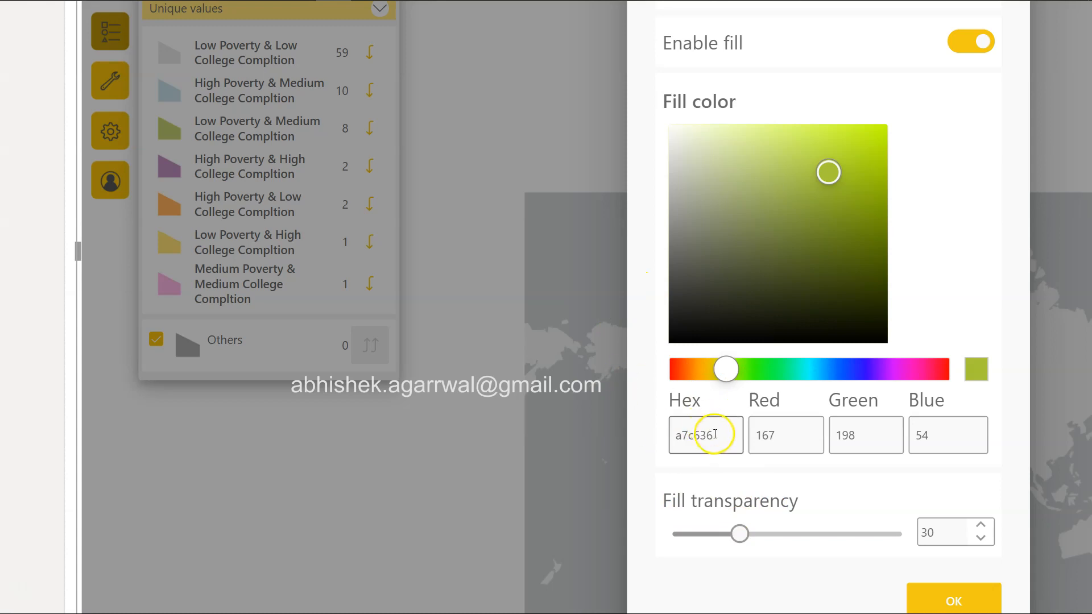
left_click(676, 432)
key("ctrl+a")
type("6")
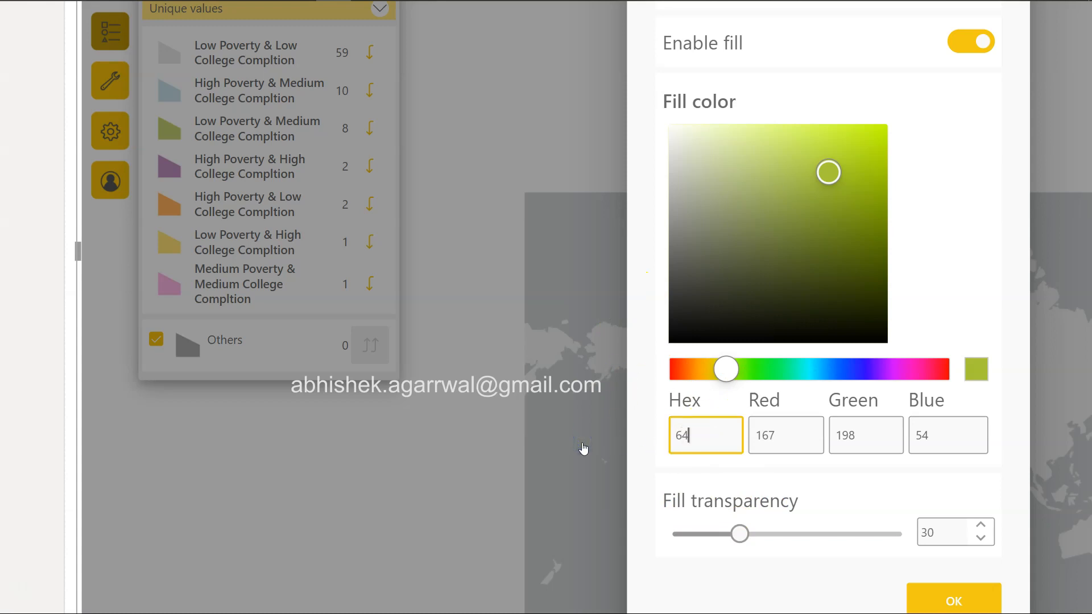
type("4acbe")
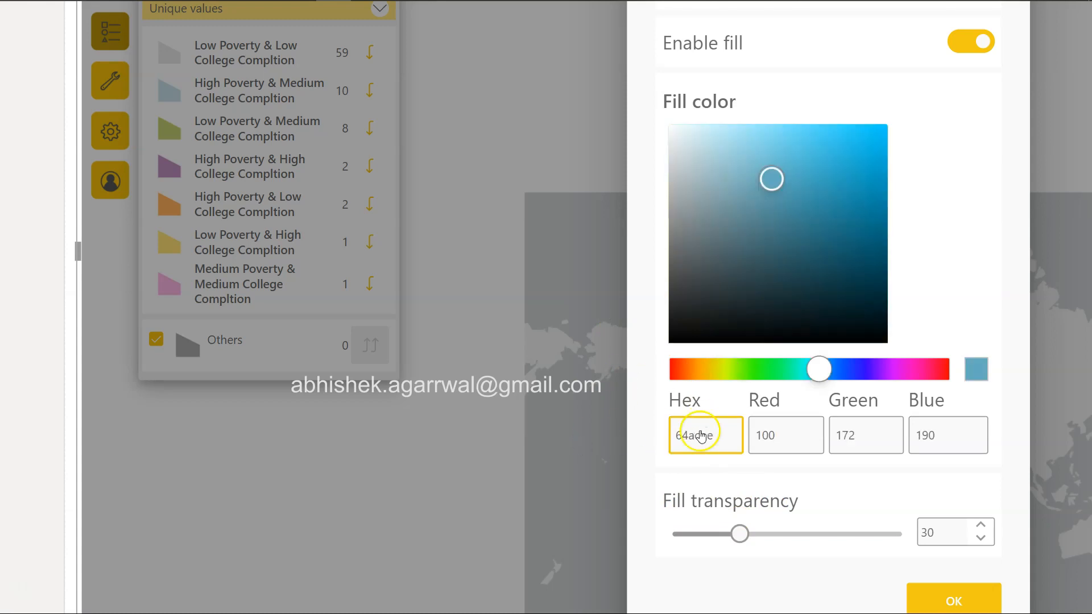
left_click(970, 598)
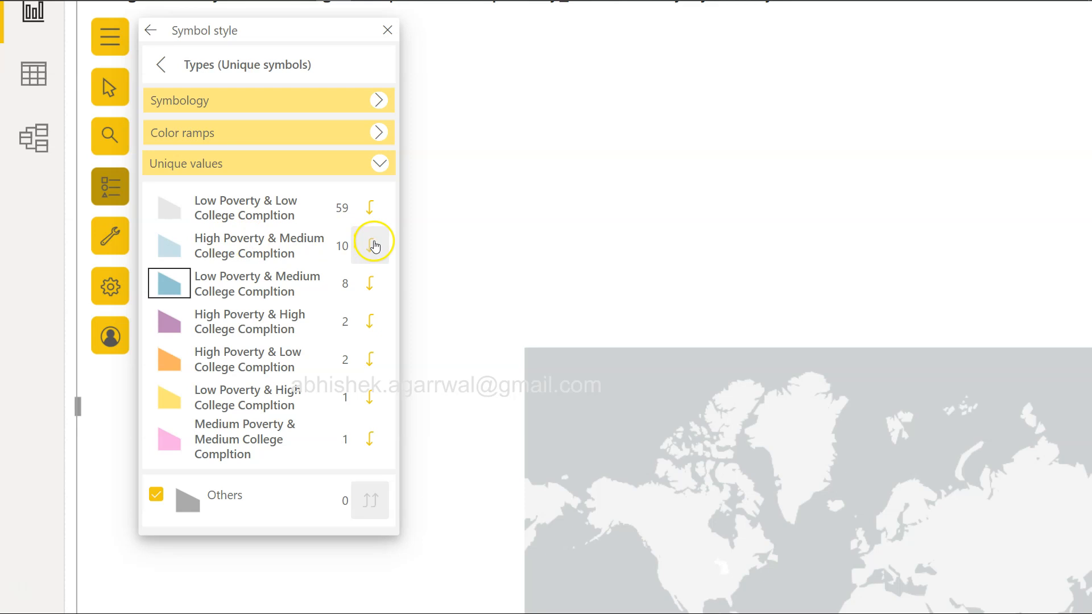
- Shift the High Poverty & Medium College Compltion fill hue toward green, to hex afdecd, and apply it
left_click(171, 247)
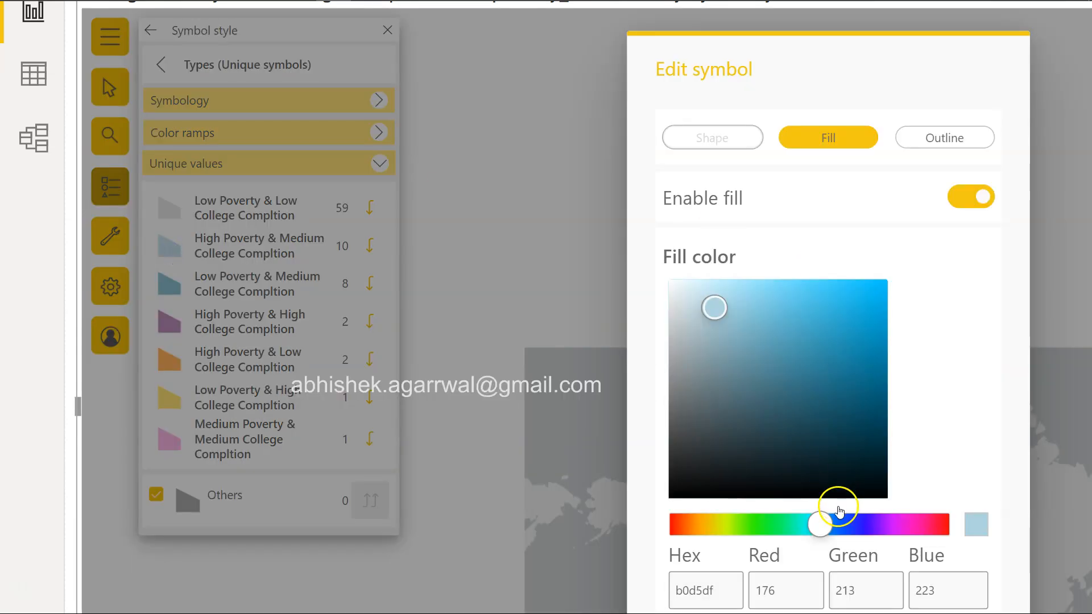
left_click_drag(826, 524, 796, 522)
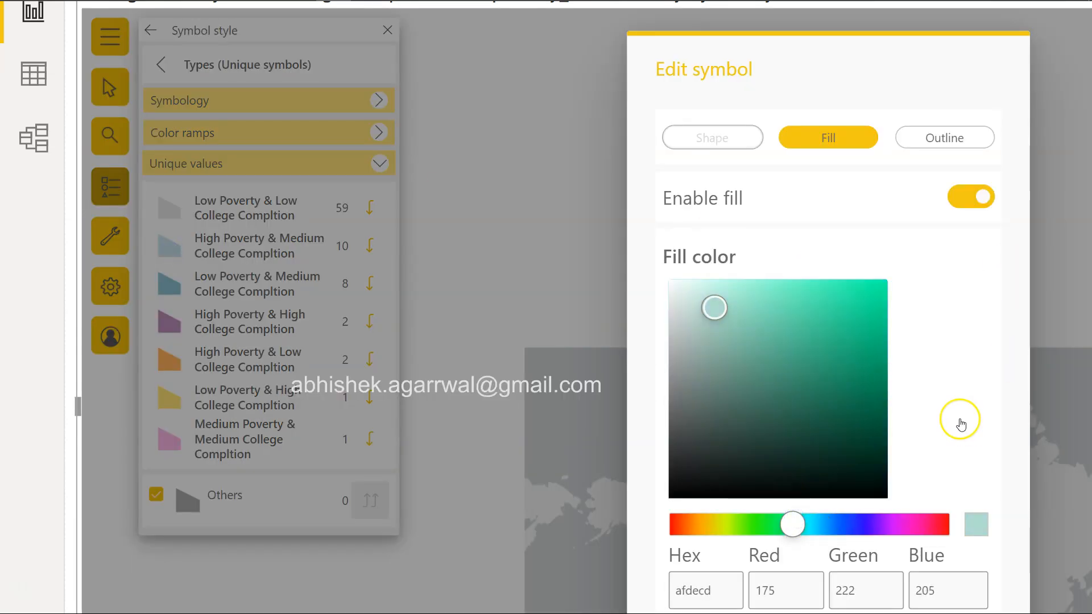
scroll(963, 422, "down", 4)
left_click(949, 561)
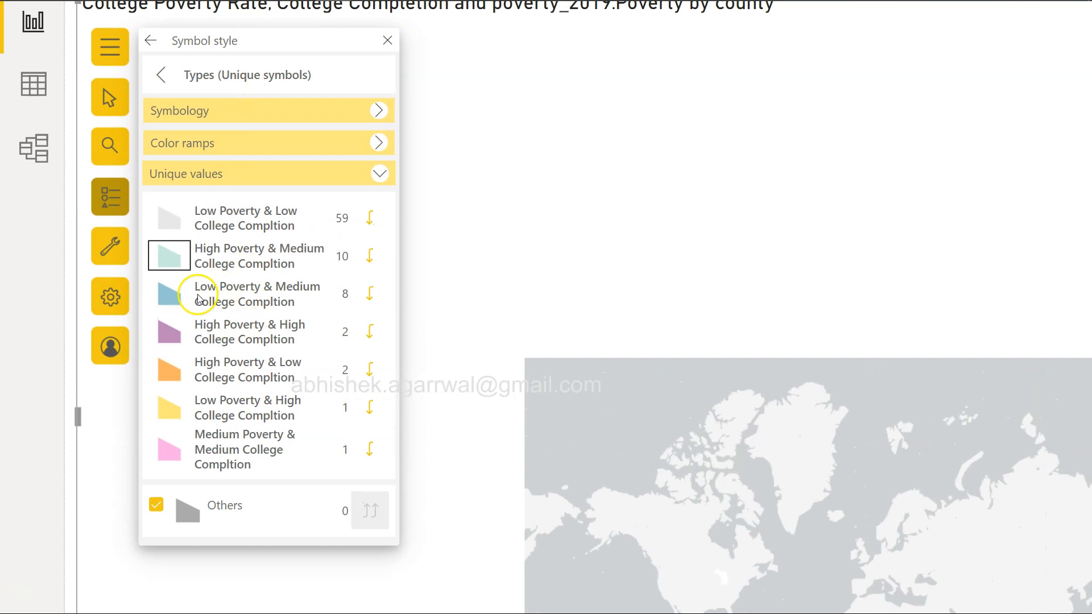
- Recheck the sample legend in the browser and try to change the Low Poverty & Medium College Compltion fill color to its matching code, b0d5df
left_click(170, 297)
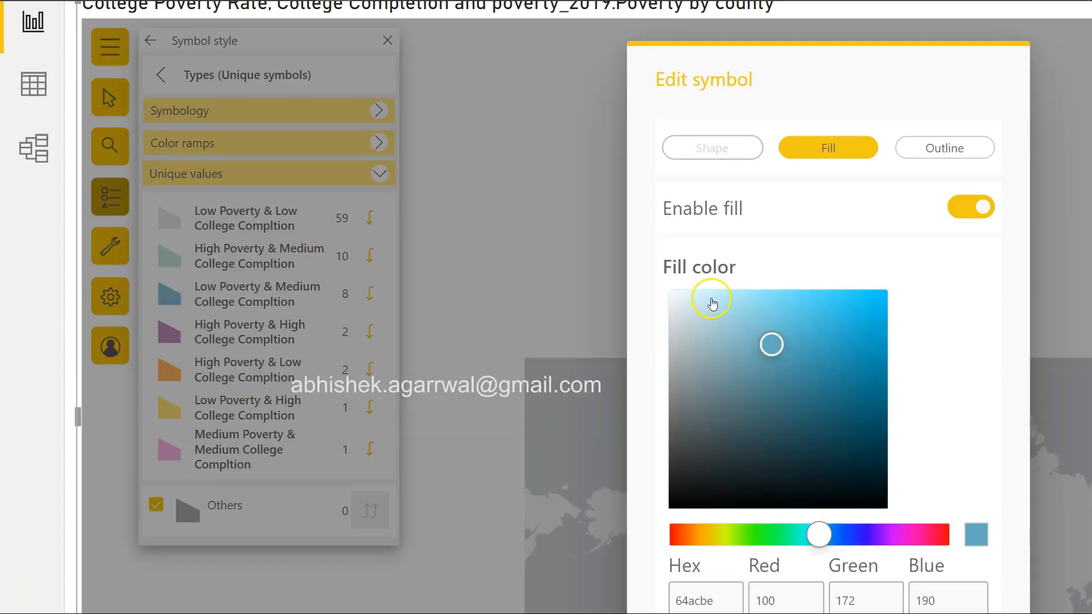
key("alt+Tab")
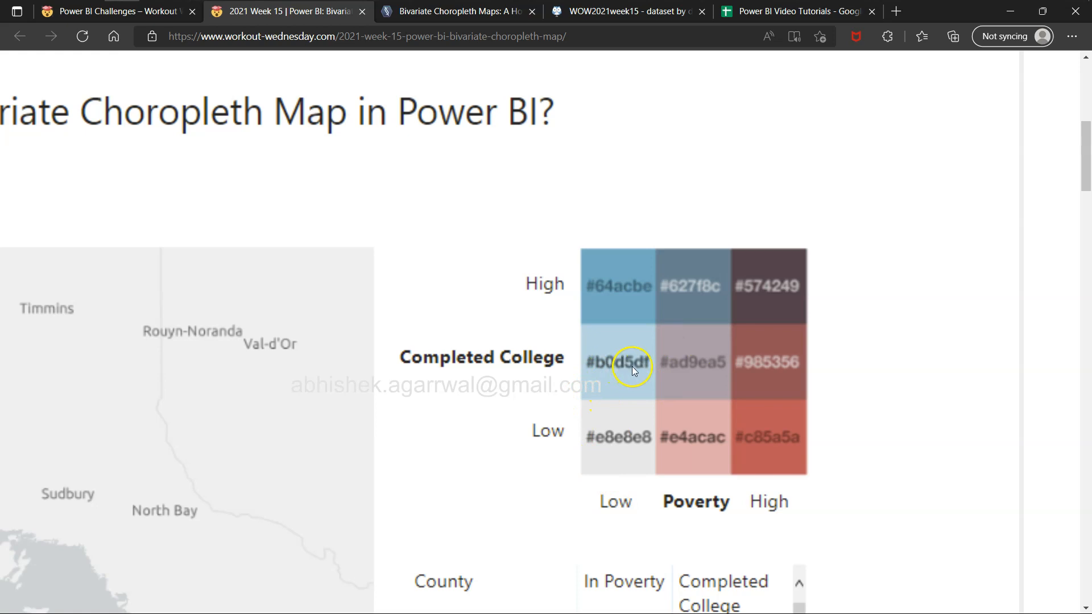
key("alt+Tab")
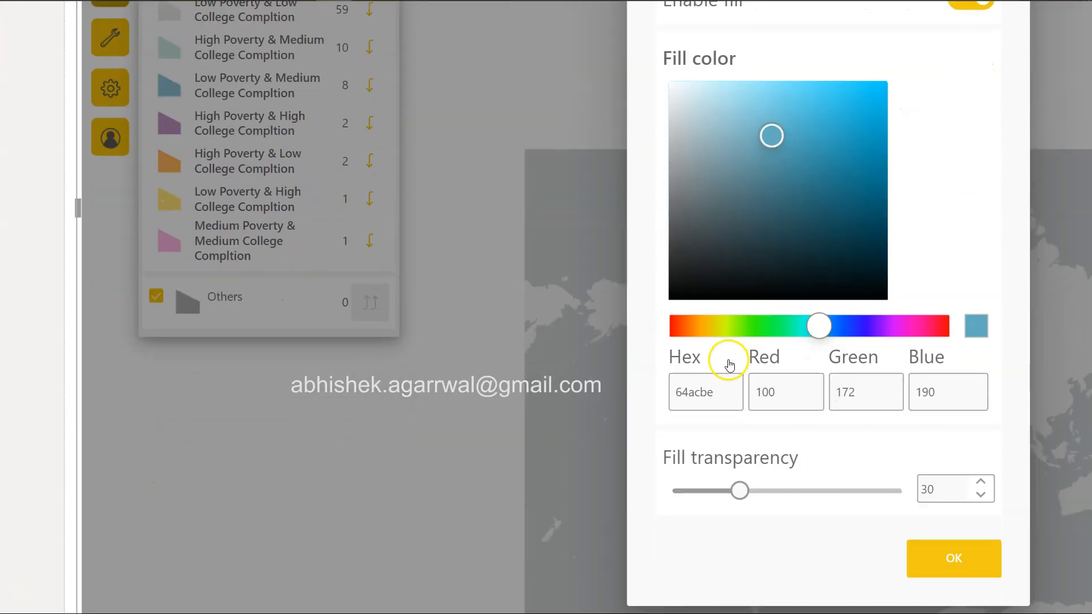
double_click(710, 393)
type("b")
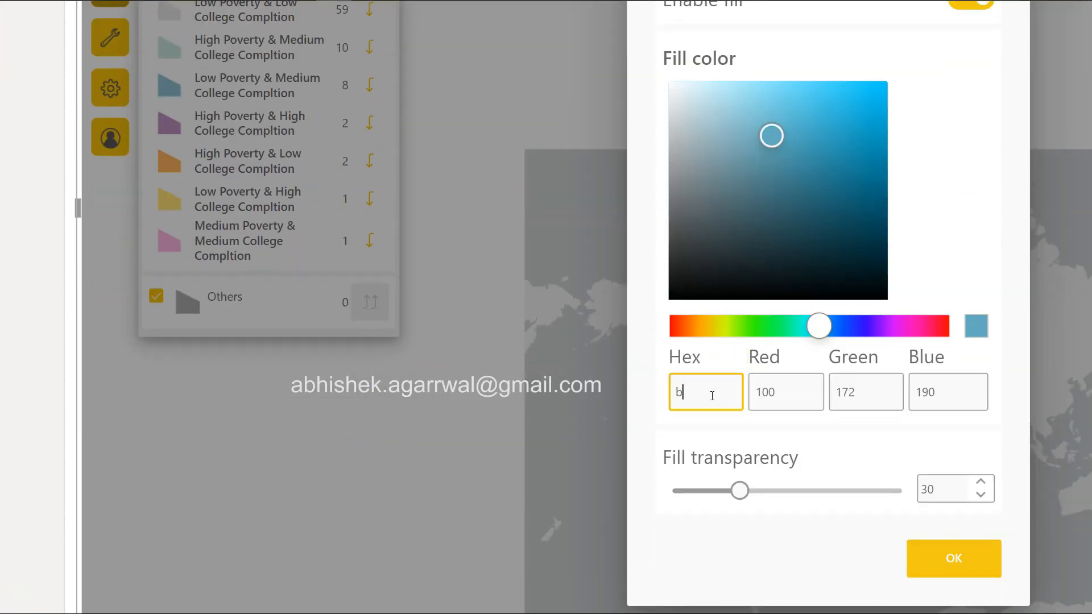
type("d5df")
left_click(922, 556)
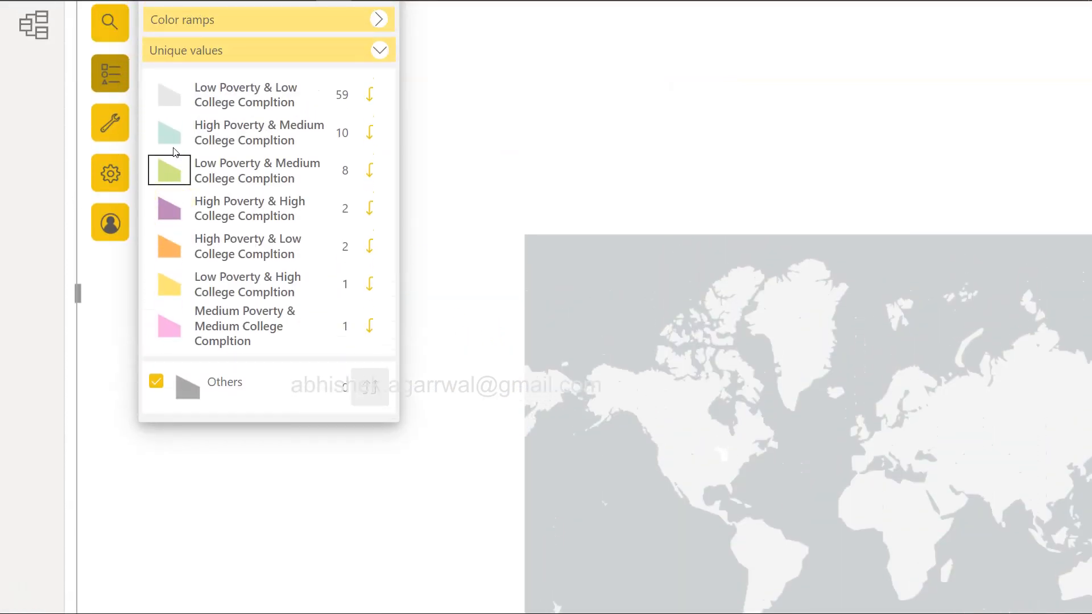
- Set the Low Poverty & Medium College Compltion fill color to hex b0d5df and apply it
left_click(172, 173)
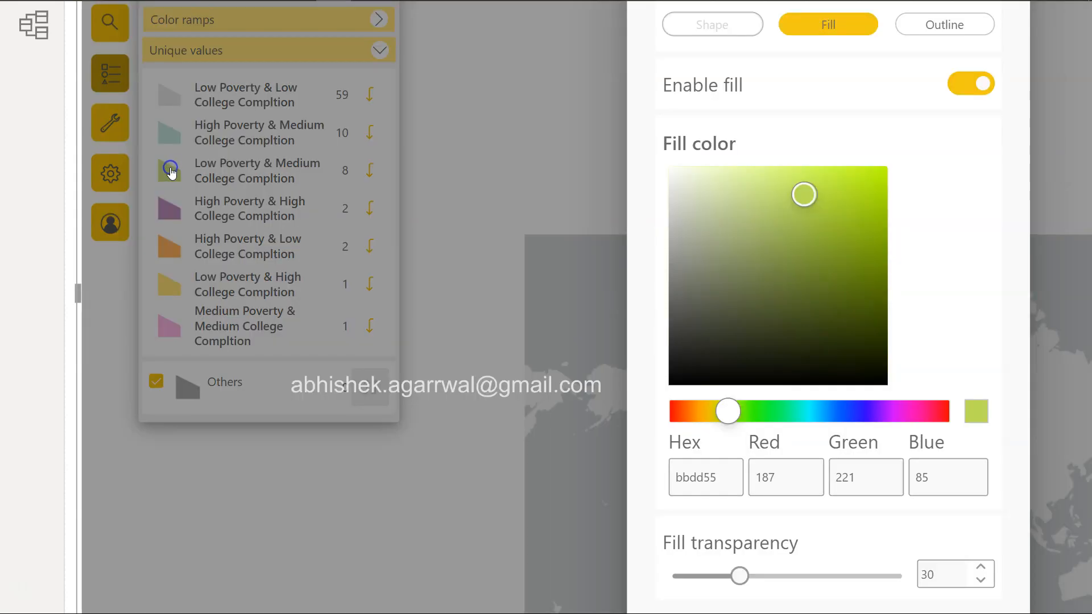
left_click(722, 476)
double_click(724, 476)
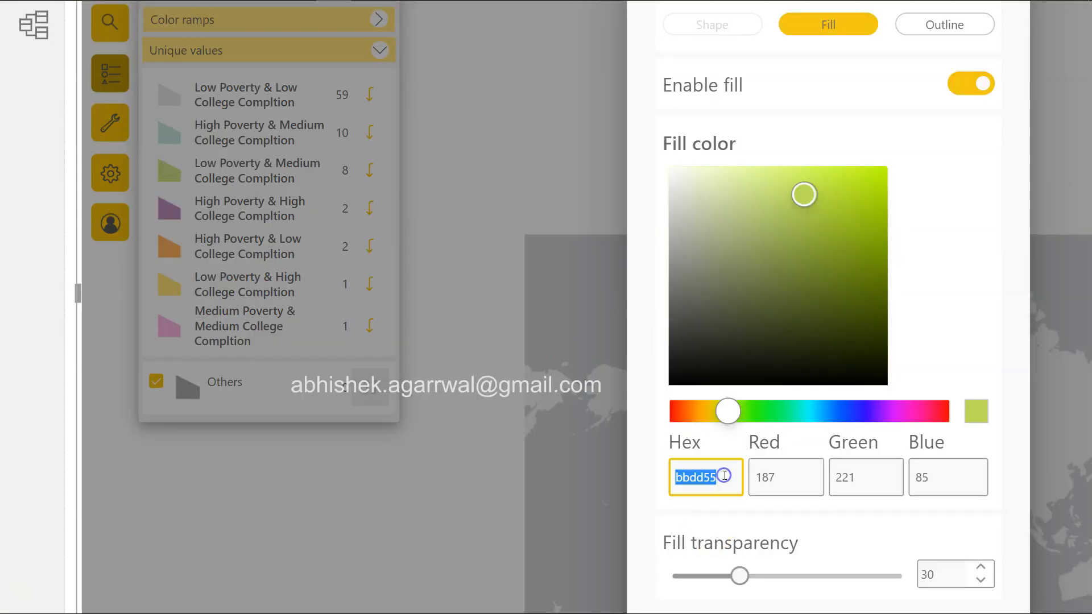
type("b0d5df")
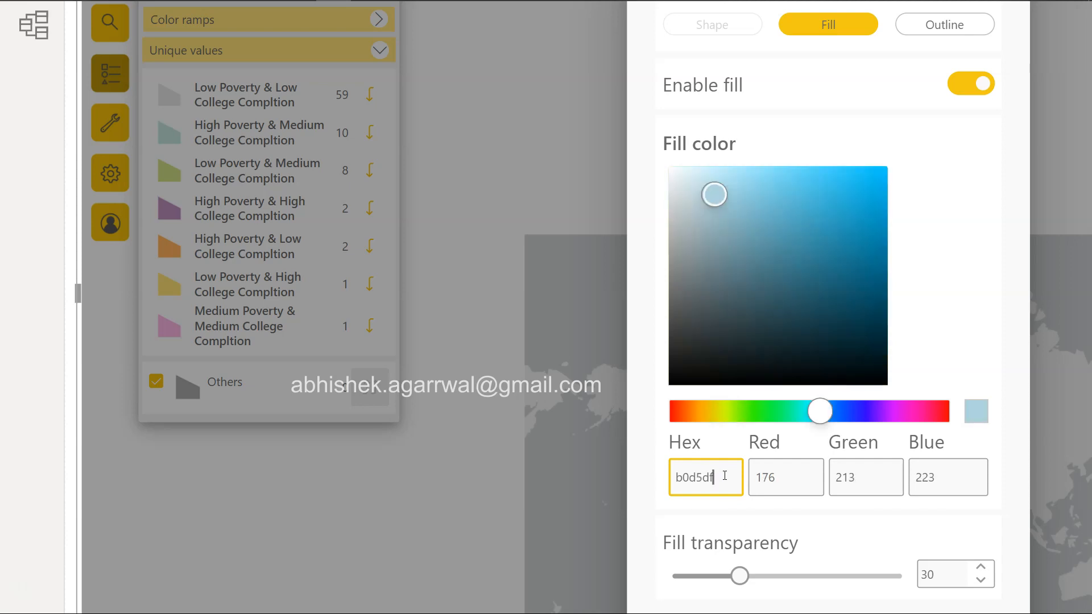
left_click(942, 344)
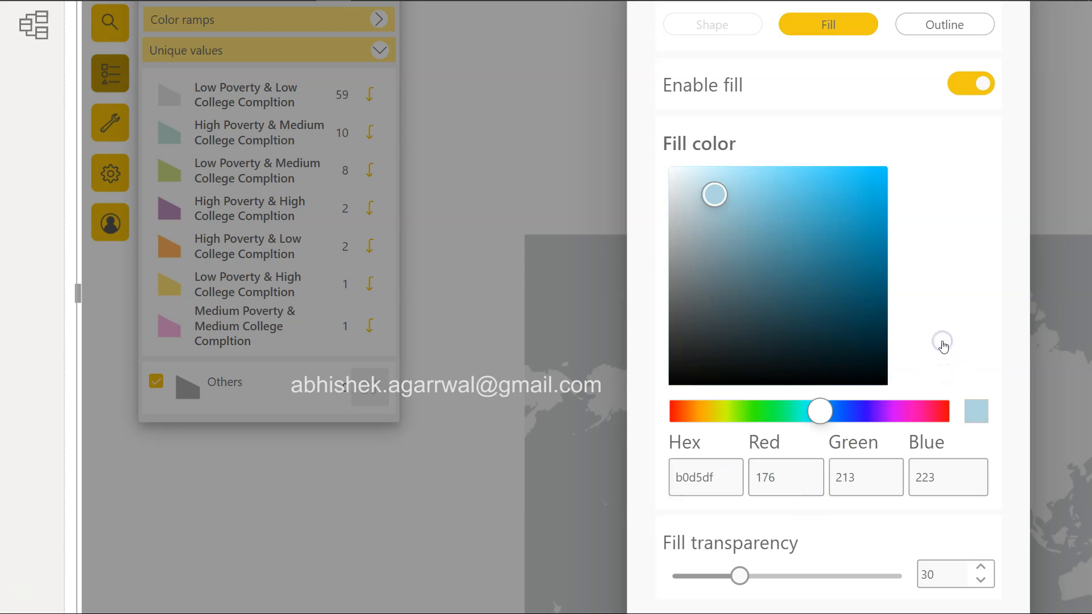
scroll(943, 344, "down", 2)
left_click(970, 586)
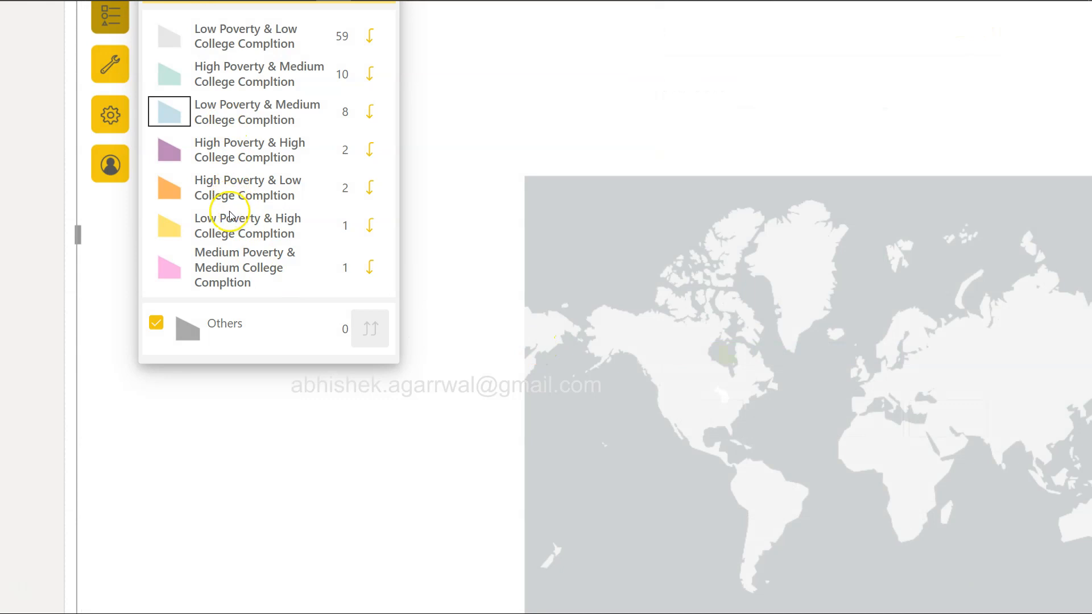
- Check the sample legend in the browser and set the Low Poverty & High College Compltion fill color to hex 64acde
left_click(171, 227)
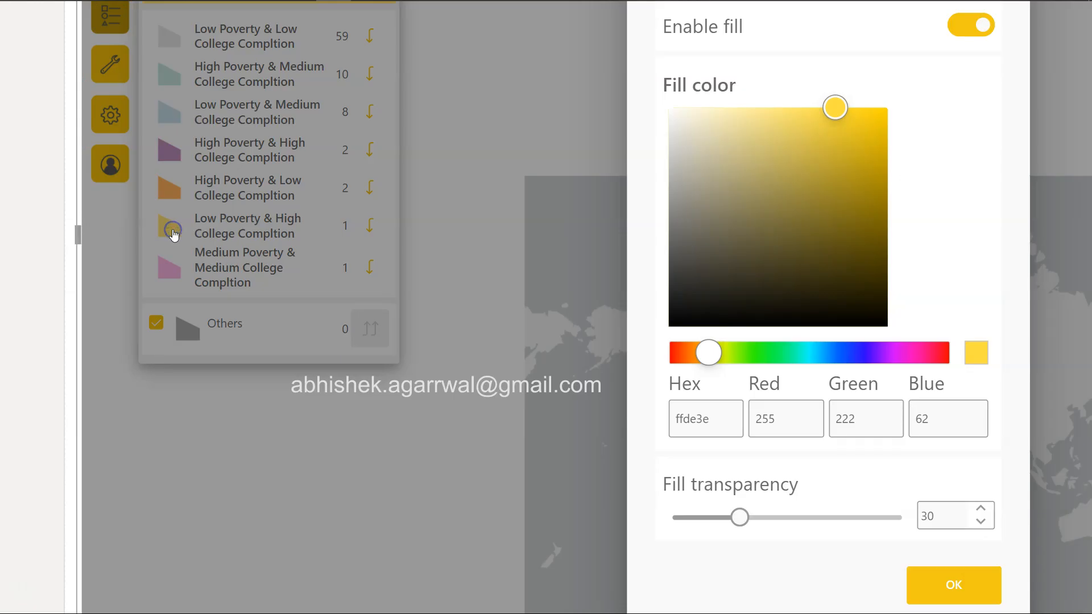
key("alt+Tab")
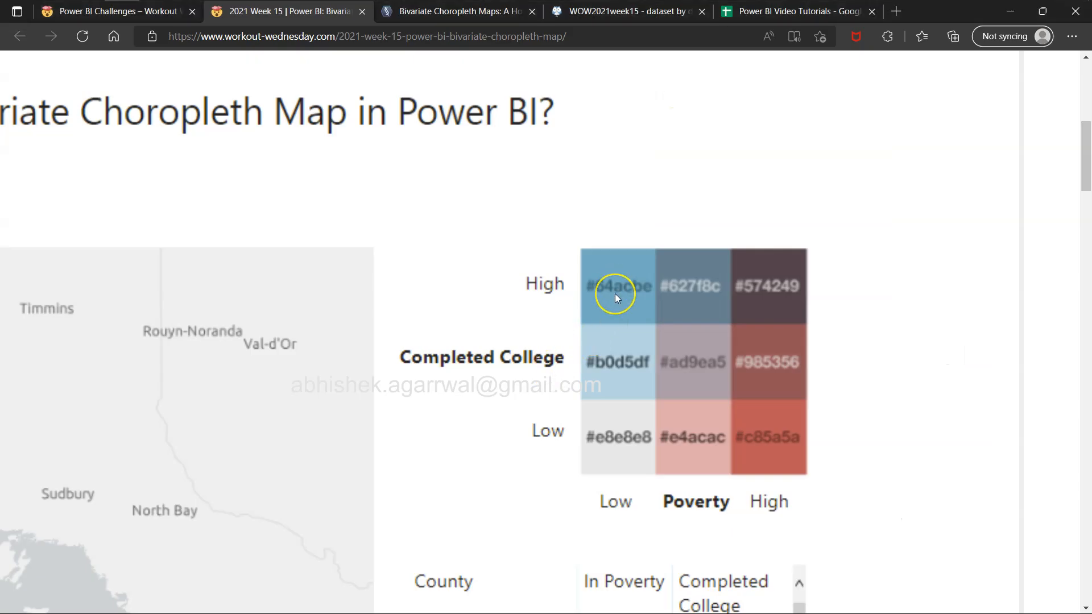
key("alt+Tab")
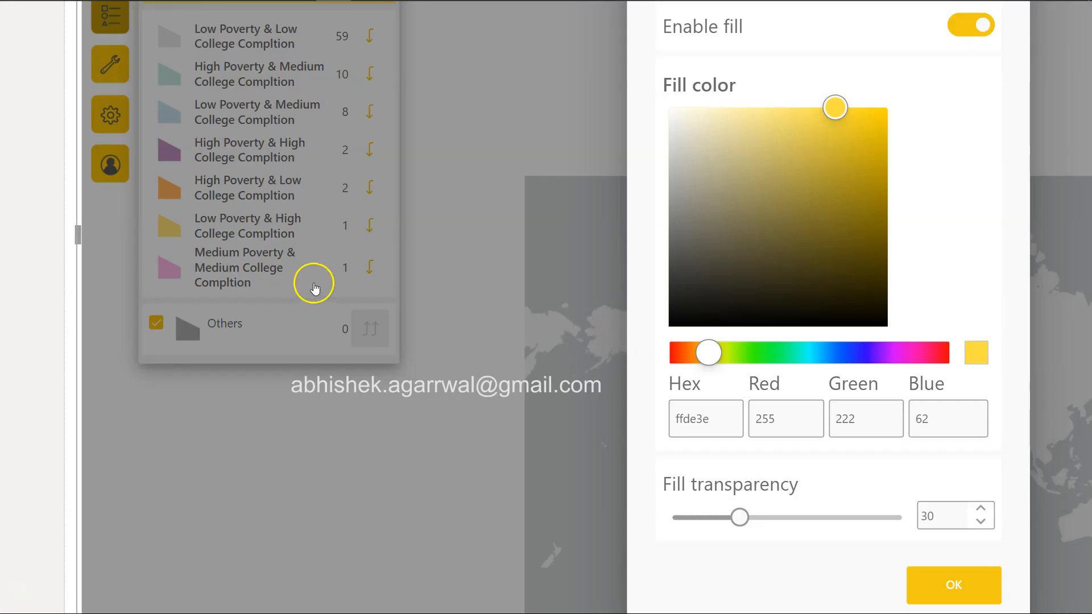
left_click(724, 424)
double_click(724, 424)
type("64acde")
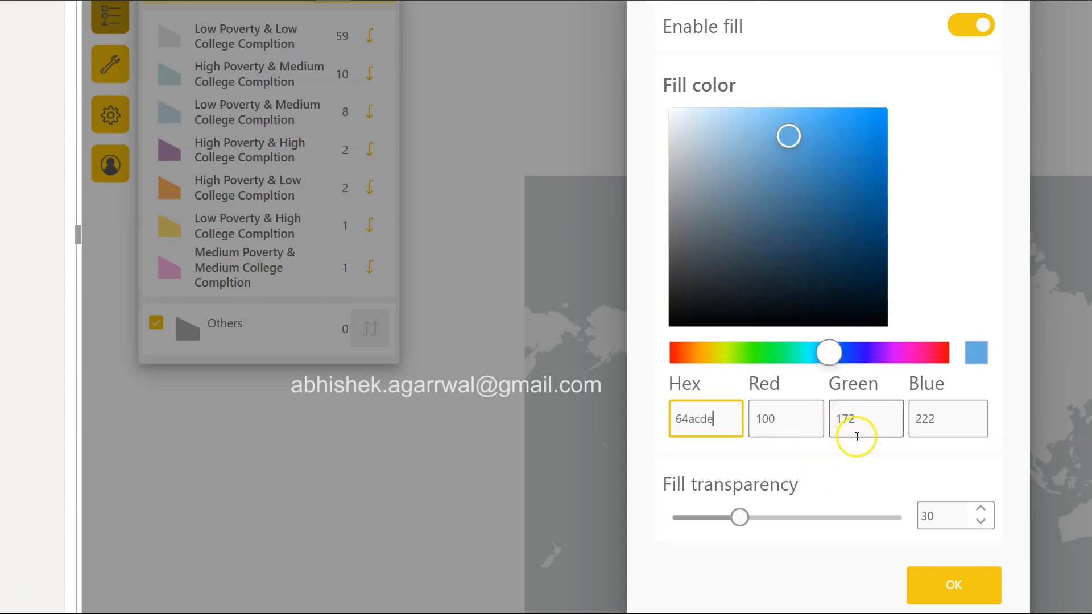
left_click(950, 579)
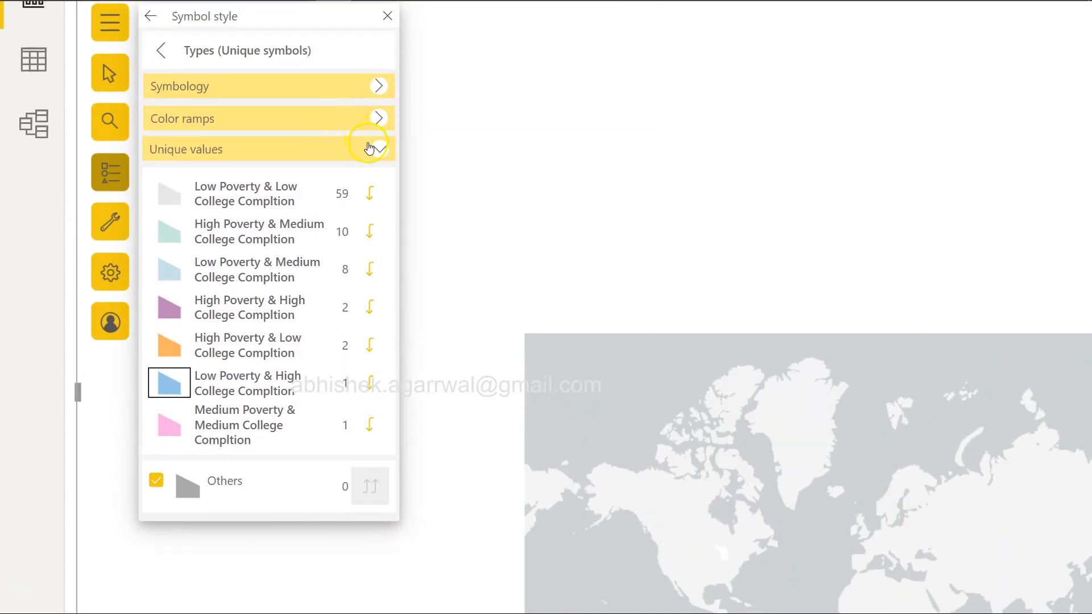
- Leave the unique symbols styling and close the map's layer list
left_click(376, 151)
left_click(164, 51)
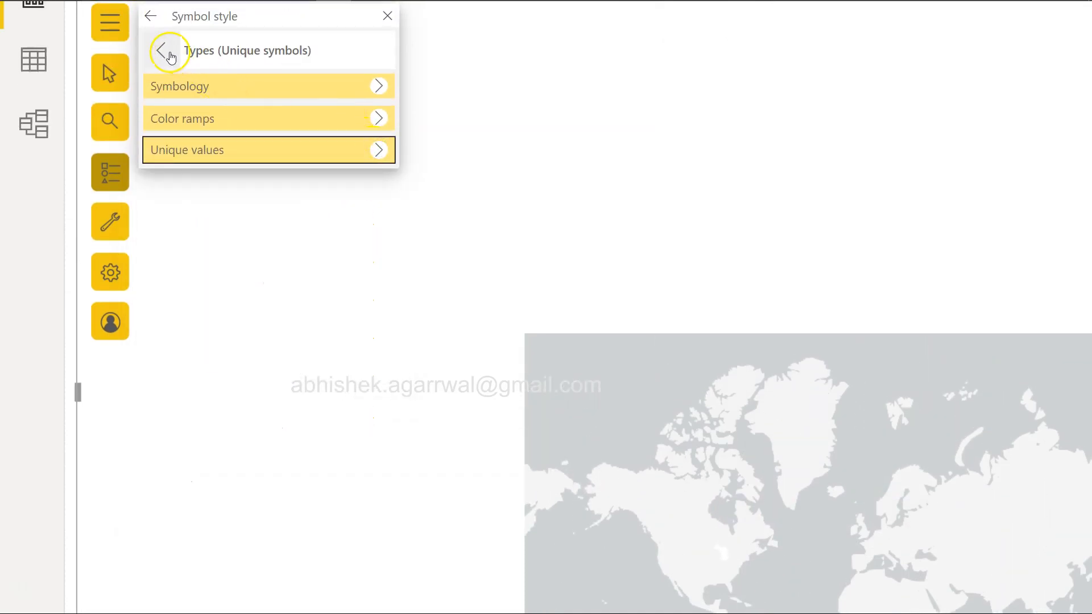
left_click(151, 16)
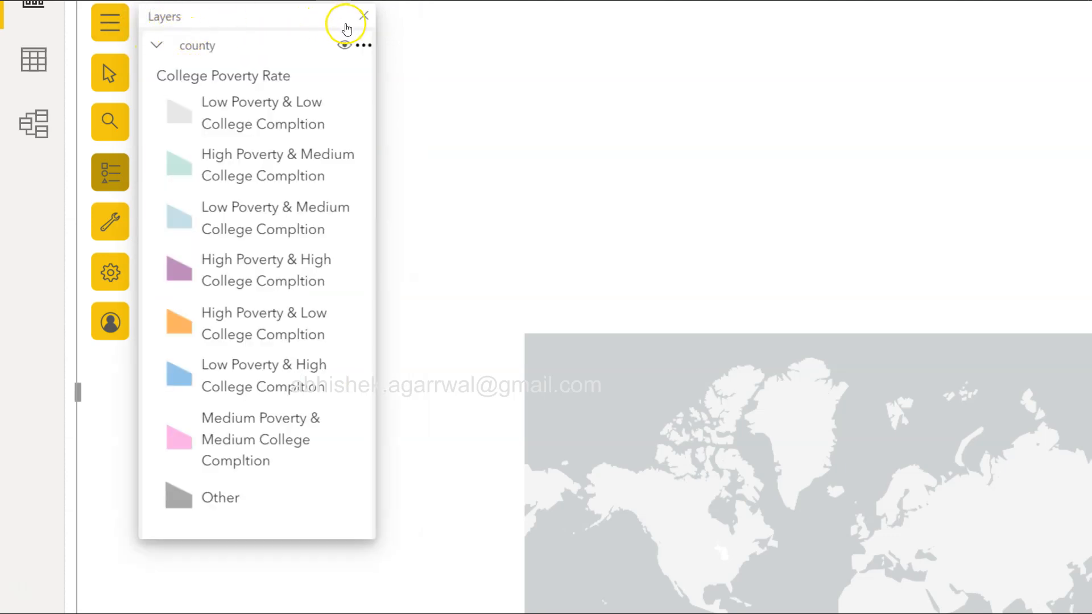
left_click(364, 17)
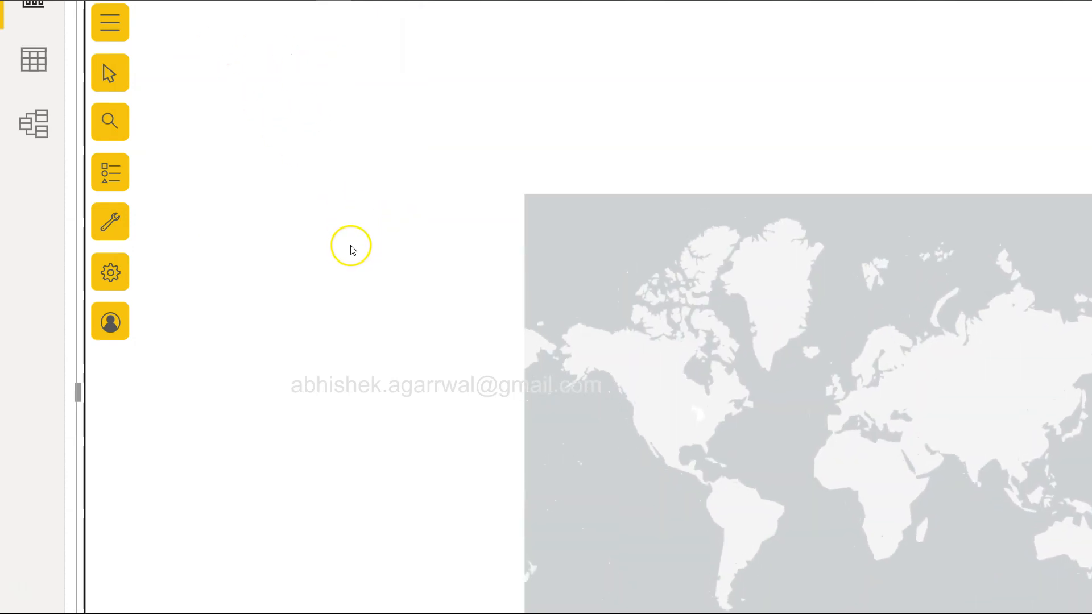
key("Tab")
key("Tab")
key("Tab")
key("Tab")
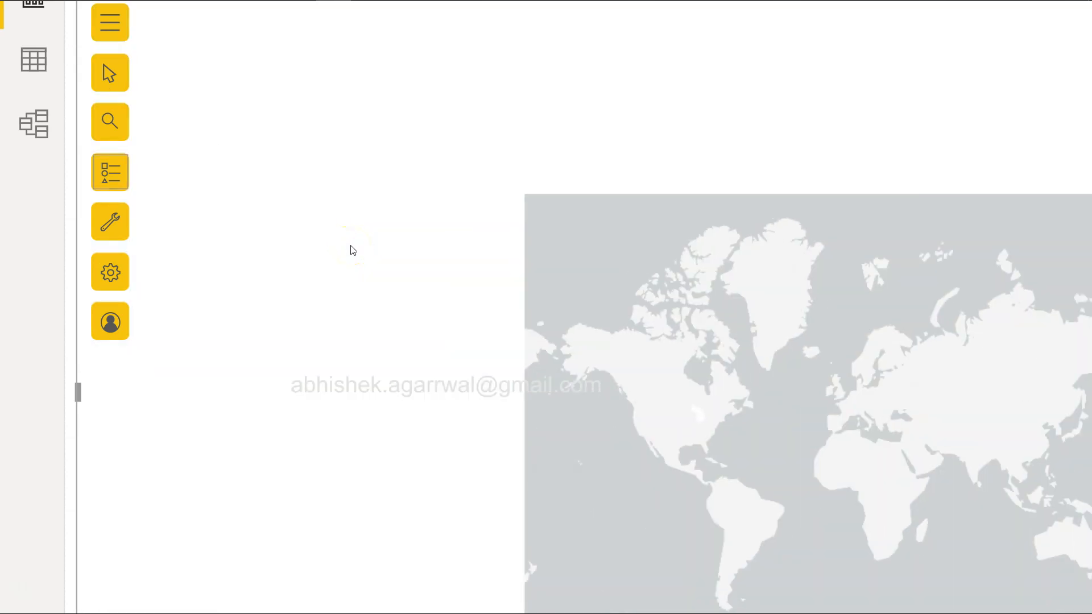
key("Tab")
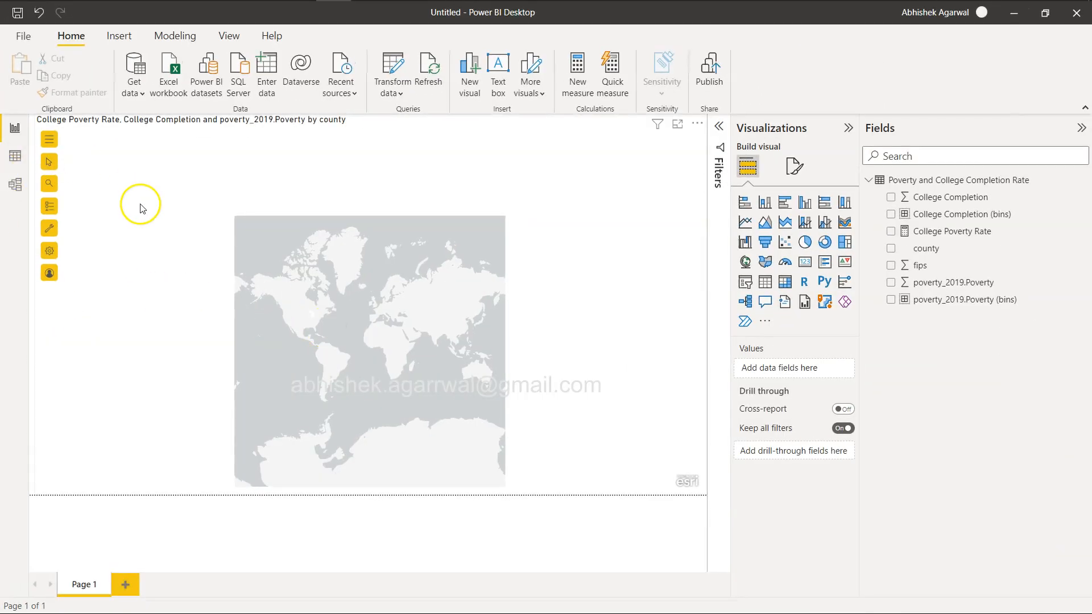
- Examine the Michigan county colors on the map with the Types (Unique symbols) style option showing
left_click_drag(399, 388, 448, 360)
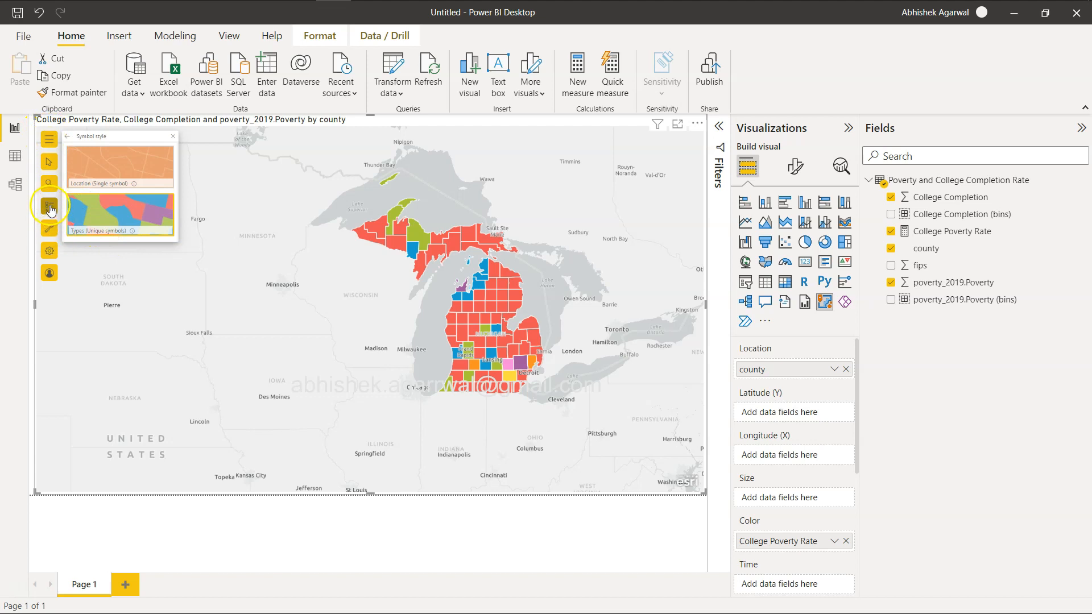
mouse_move(103, 228)
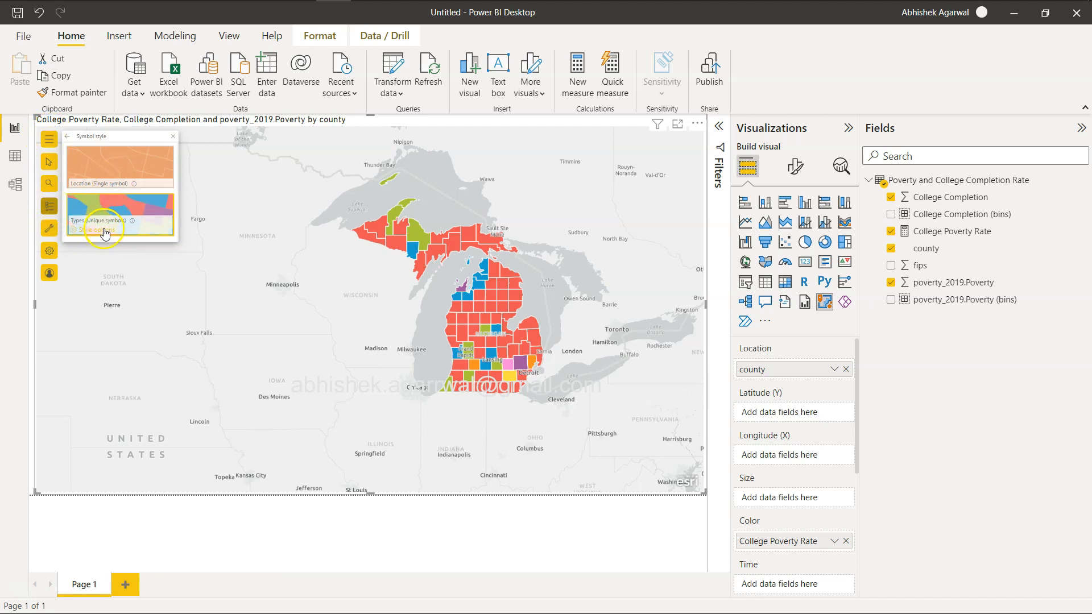
left_click(140, 209)
left_click(341, 360)
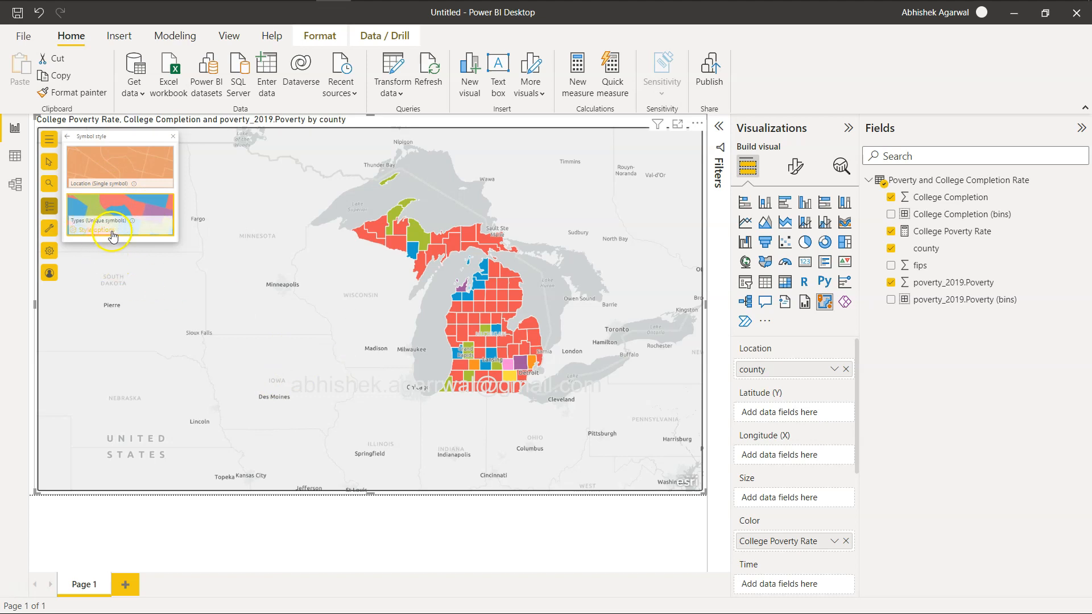
left_click(501, 377)
left_click(282, 417)
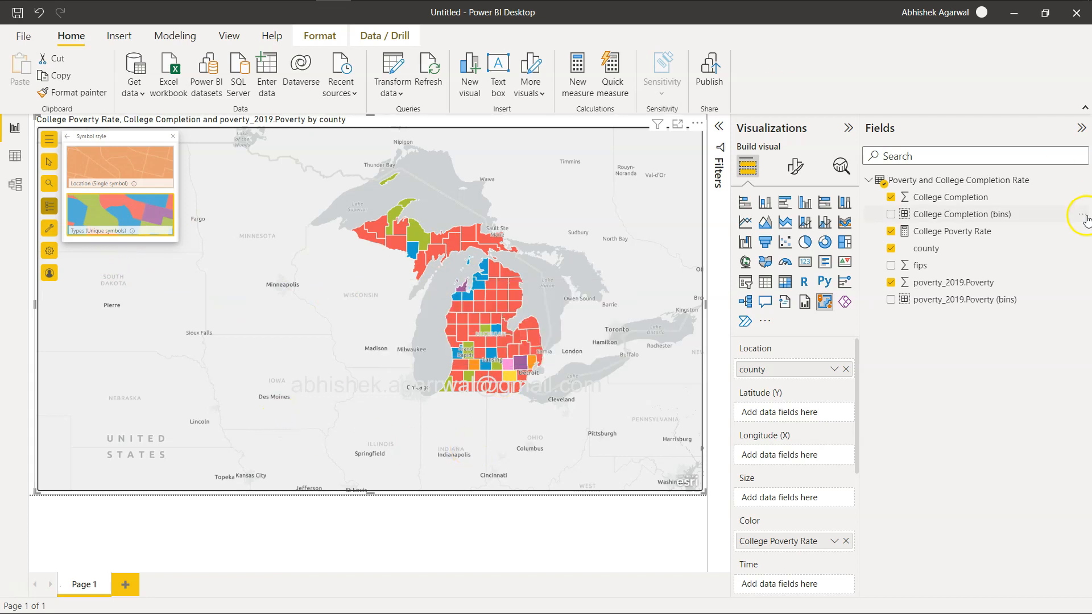
- Open the College Poverty Rate measure and copy the Poverty < .29 condition from its Low Poverty & Low College Compltion line
left_click(980, 237)
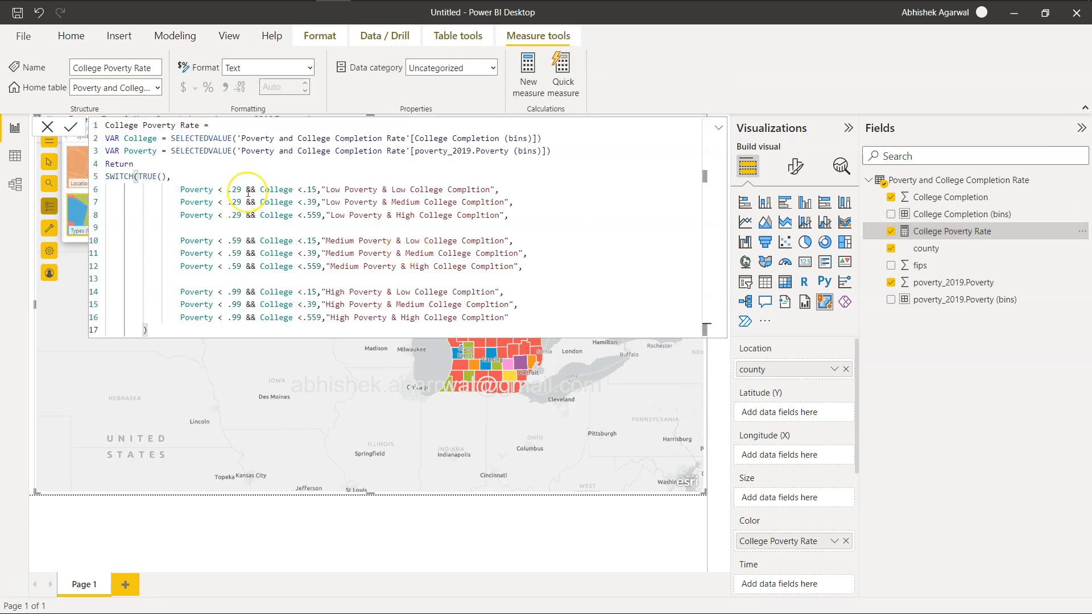
left_click(241, 193)
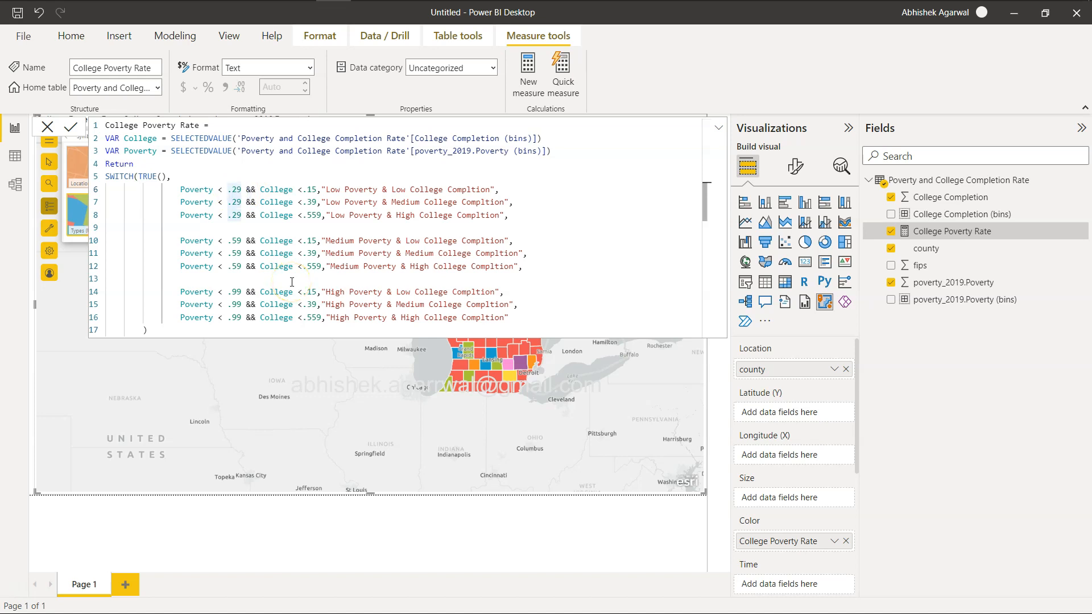
key("Left")
key("Left")
key("Left")
key("Left")
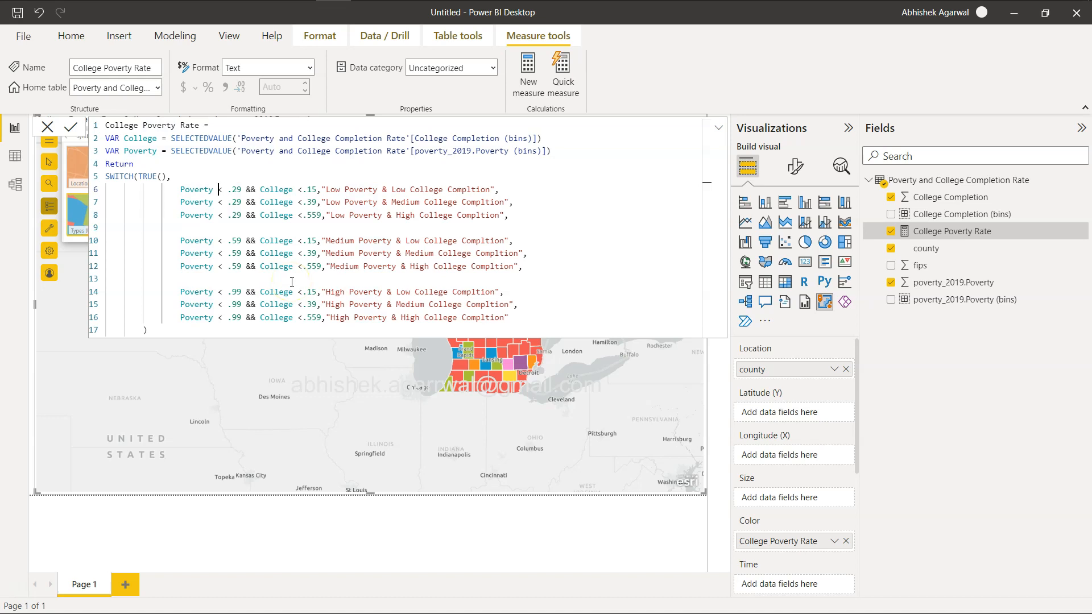
key("Left")
key("Home")
key("Home")
key("shift+Right")
key("shift+Right")
key("shift+Right")
key("shift+Right")
key("shift+Right")
key("shift+Right")
key("shift+Right")
key("shift+Right")
key("shift+Right")
key("shift+Right")
key("shift+Right")
key("shift+Right")
key("shift+Right")
key("ctrl+c")
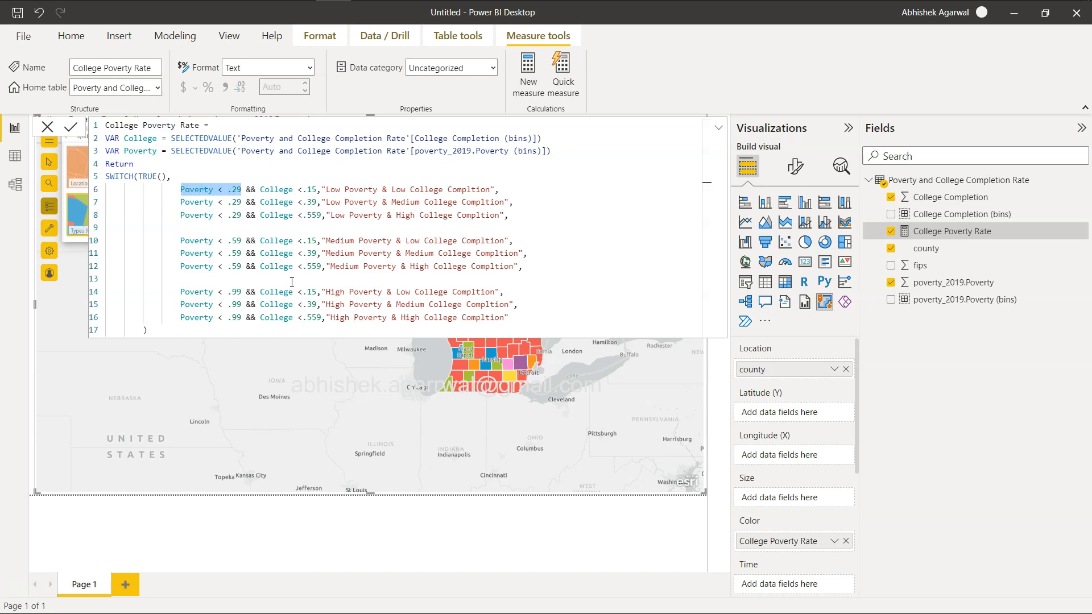
- Insert a second Poverty < .29 condition ahead of the original in the Low Poverty & Low College Compltion line, joined with &&
key("Left")
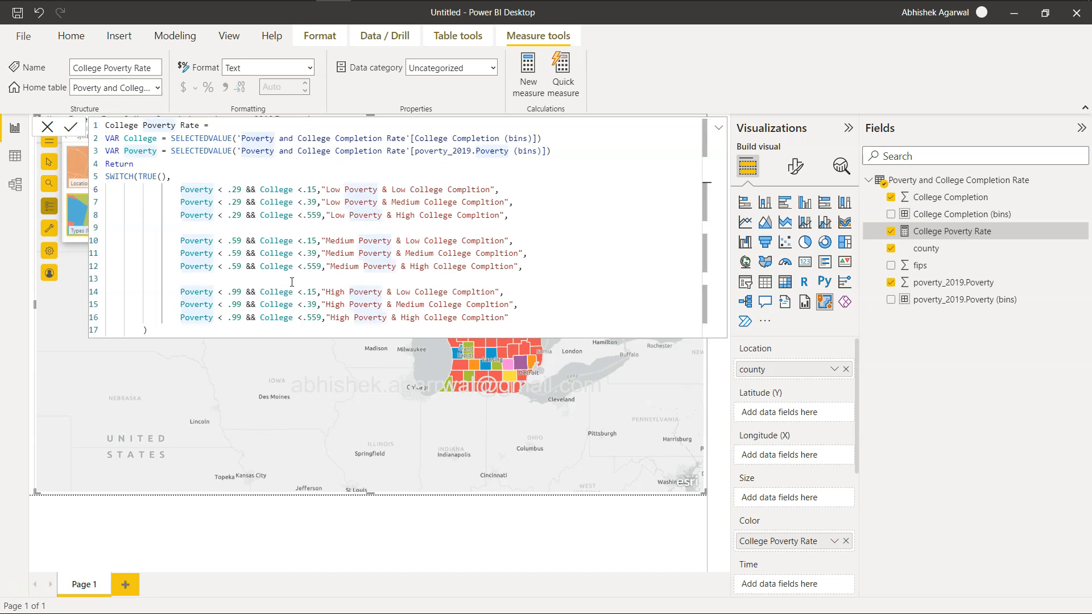
key("ctrl+v")
type("&&")
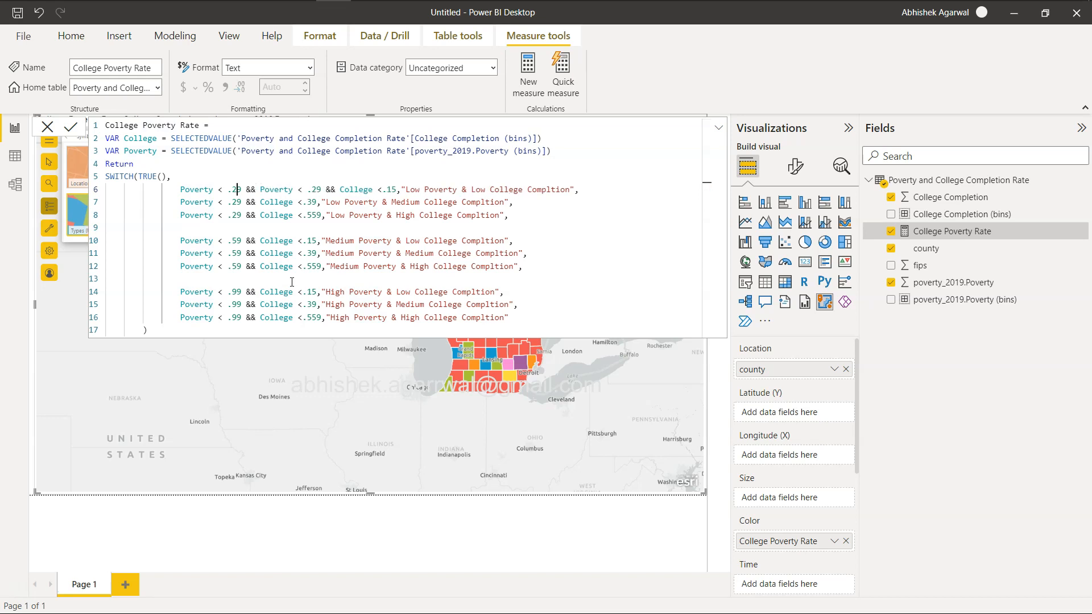
- Change the line's first condition to Poverty >= .1, checking the lower poverty bound in the Notepad notes
key("BackSpace")
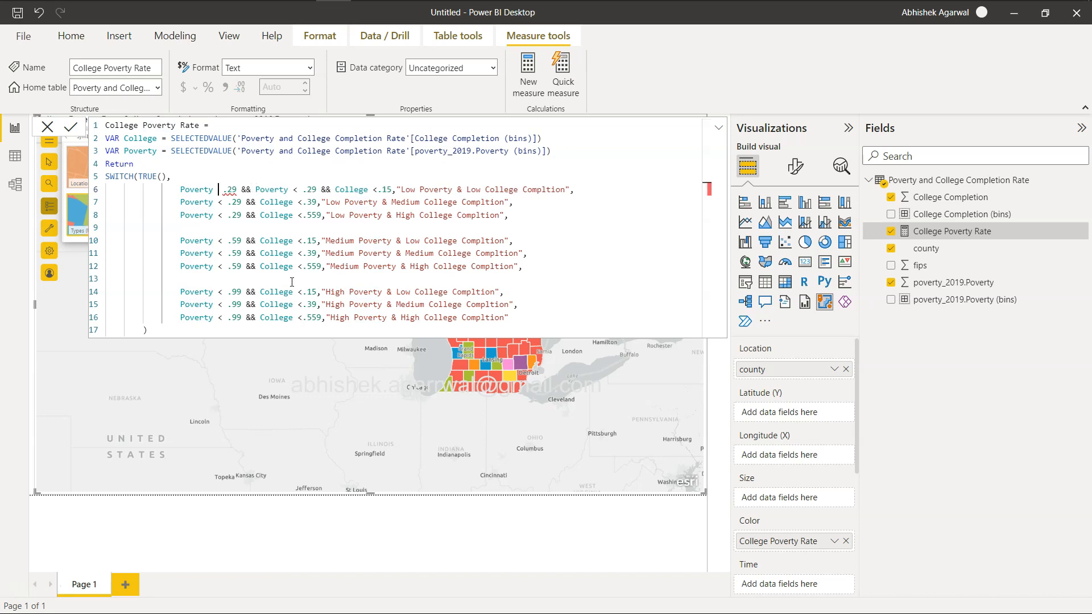
type(">=")
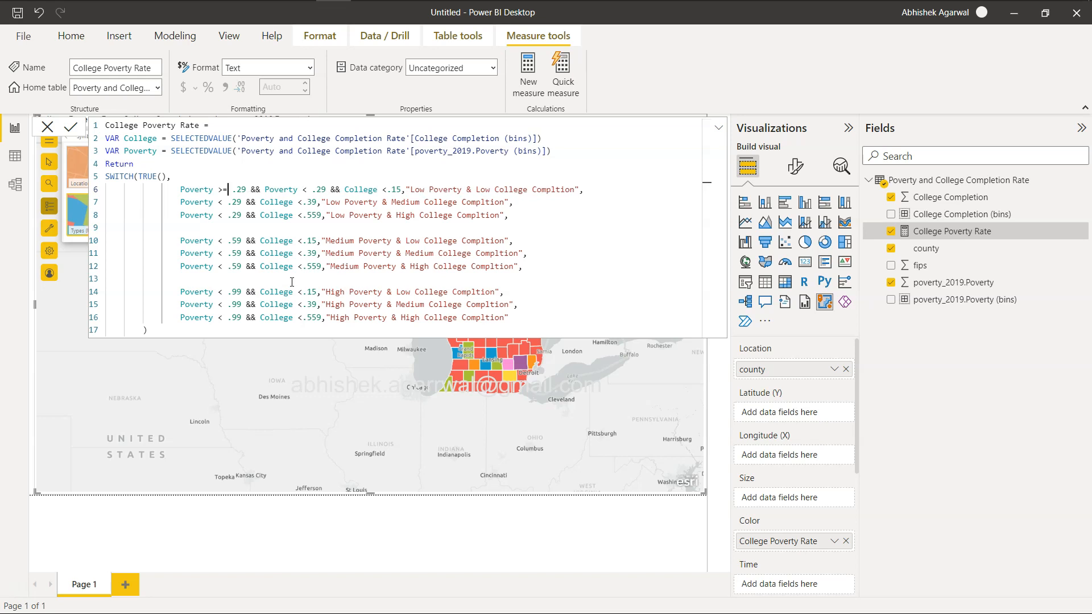
key("alt+Tab")
key("alt+Tab")
key("alt+Tab")
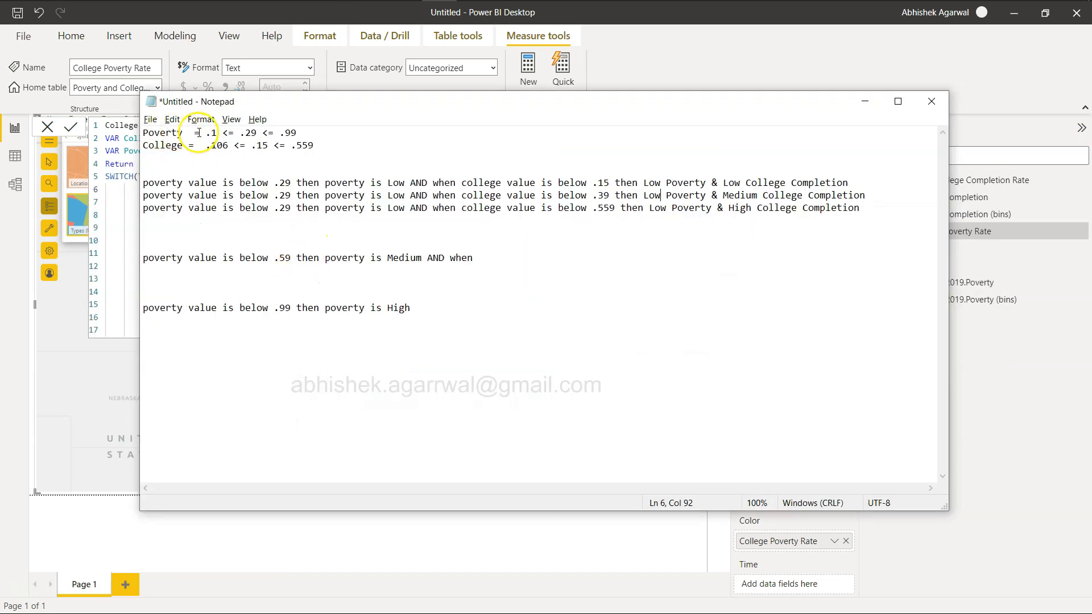
key("alt+Tab")
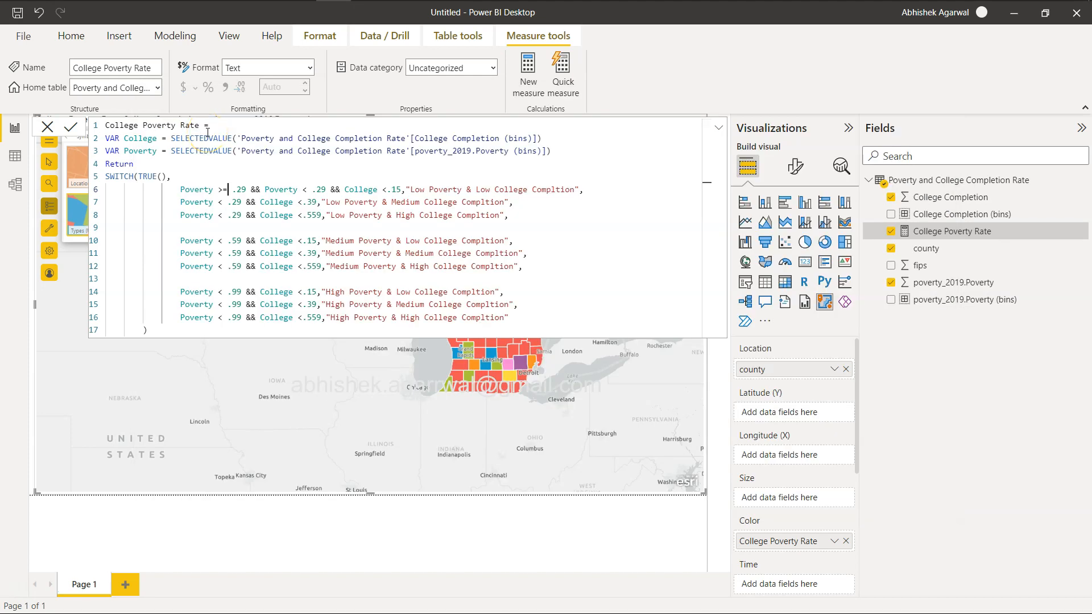
key("BackSpace")
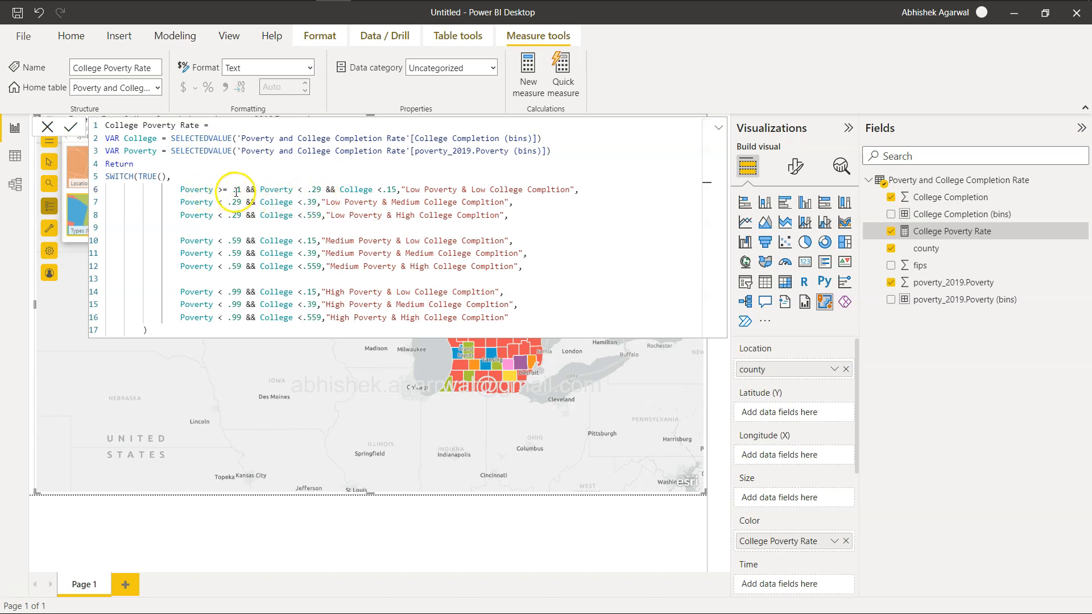
left_click(305, 189)
left_click(374, 191)
left_click(595, 460)
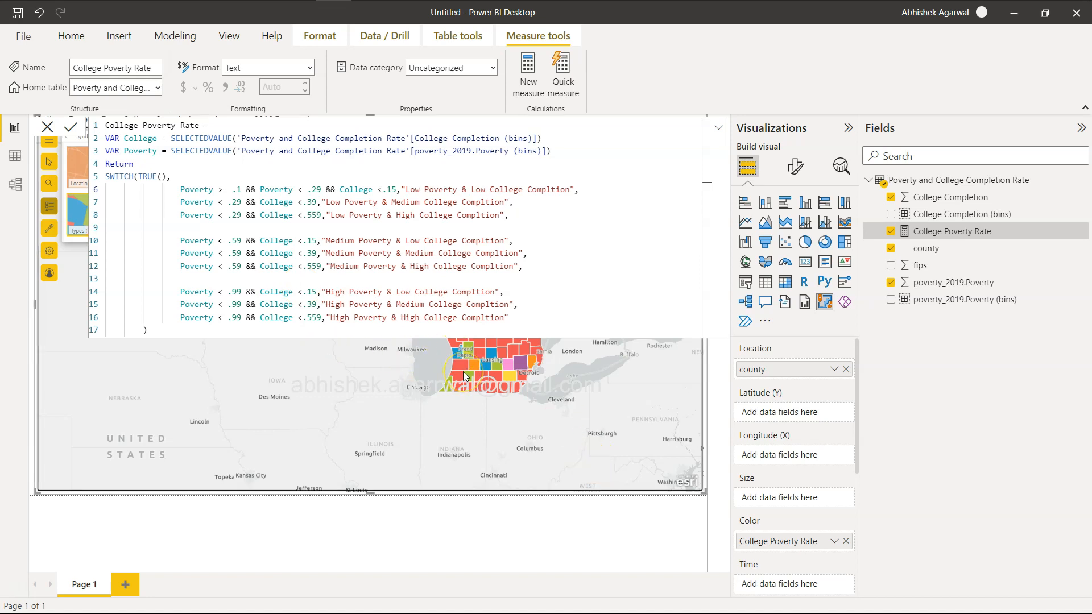
- Review the challenge page's requirements in the browser for the choropleth map's color scale, tooltip and percentage formatting
key("alt+Tab")
key("alt+Tab")
key("alt+Tab")
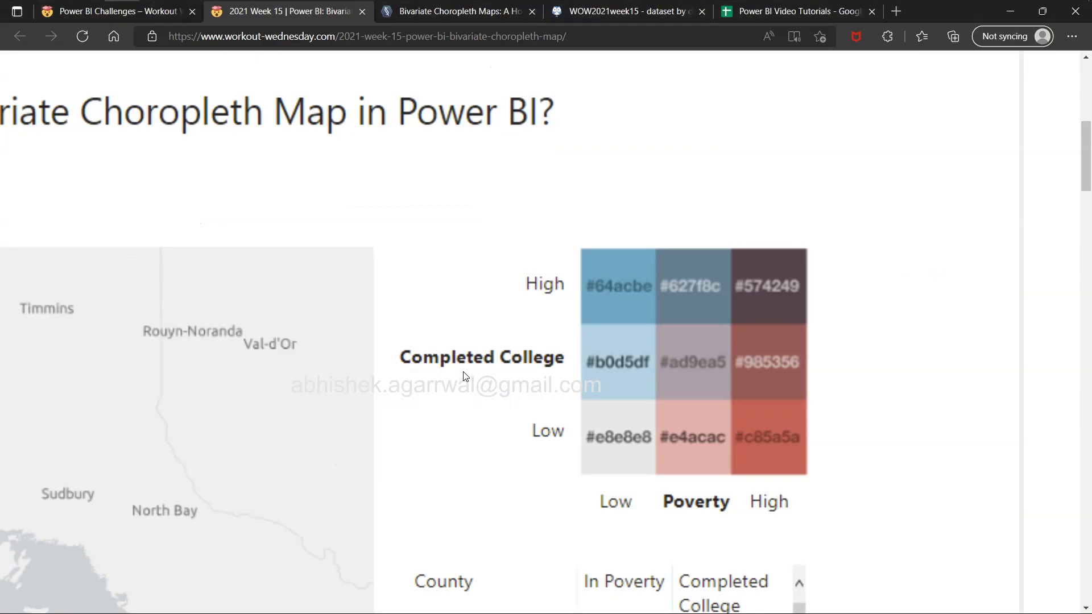
scroll(594, 297, "down", 5)
scroll(593, 298, "down", 9)
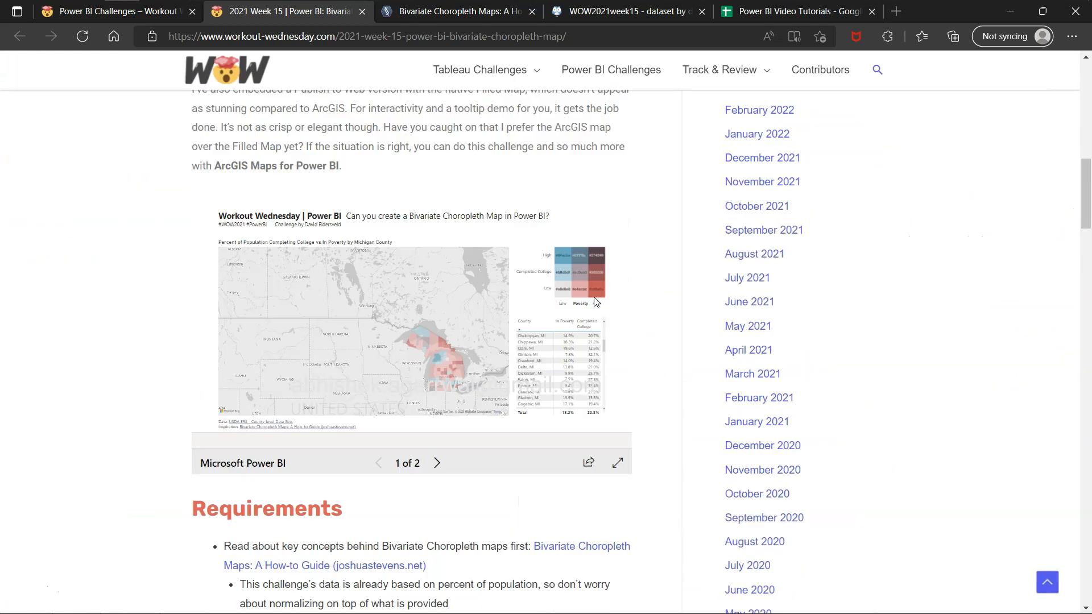
scroll(641, 489, "down", 8)
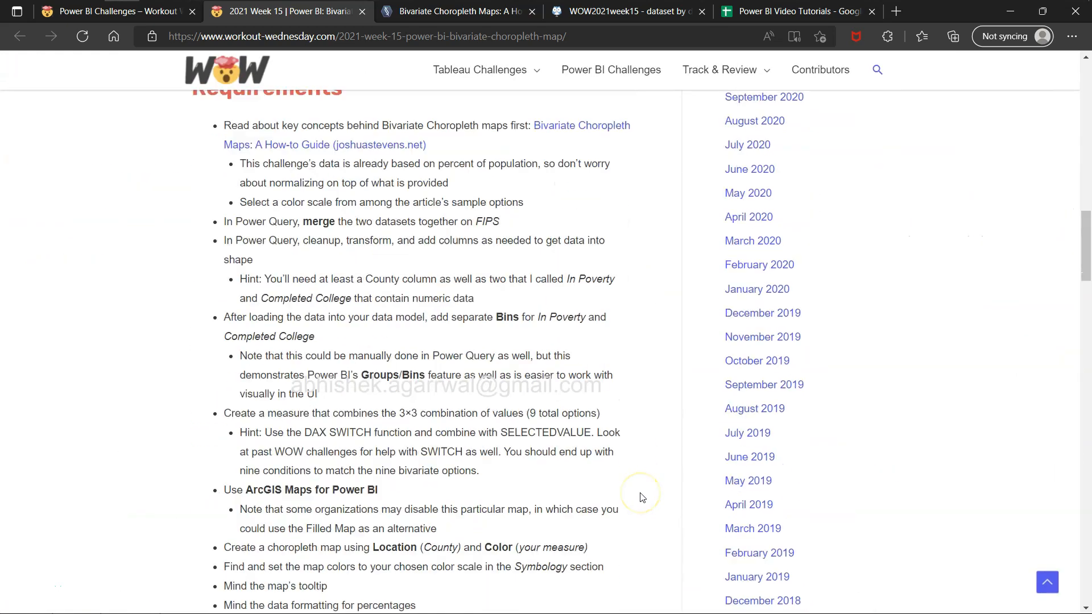
left_click_drag(250, 386, 374, 399)
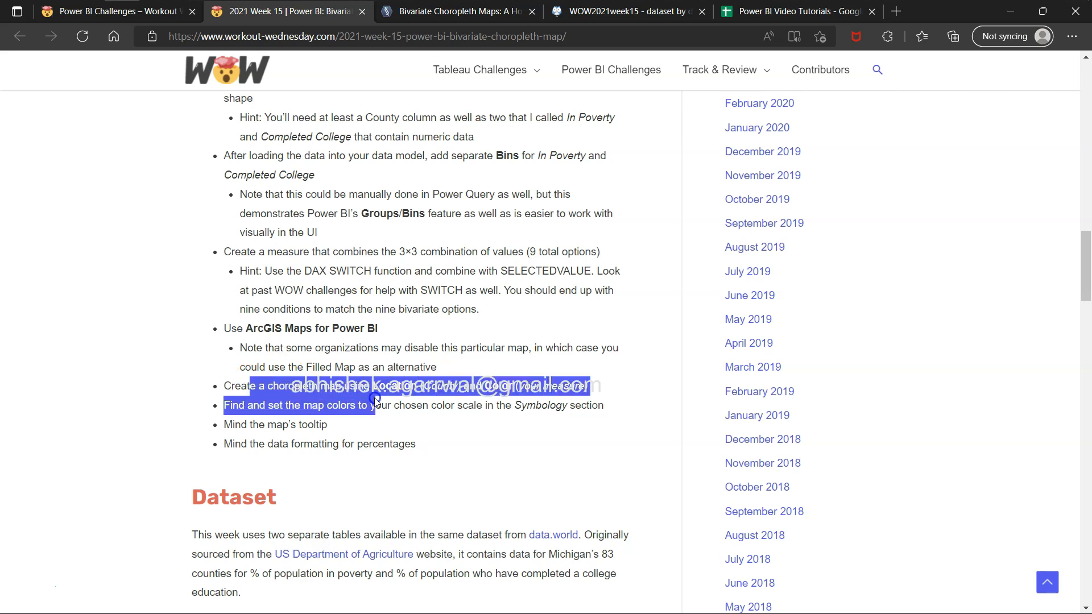
left_click(283, 419)
left_click_drag(233, 405, 544, 405)
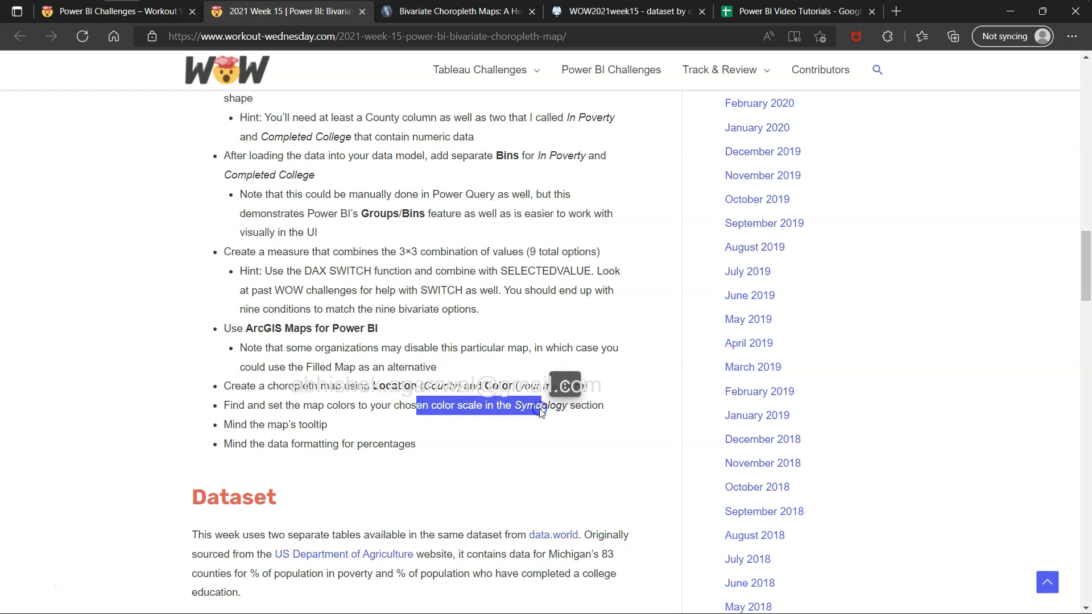
left_click(366, 459)
left_click_drag(233, 425, 311, 430)
left_click(243, 442)
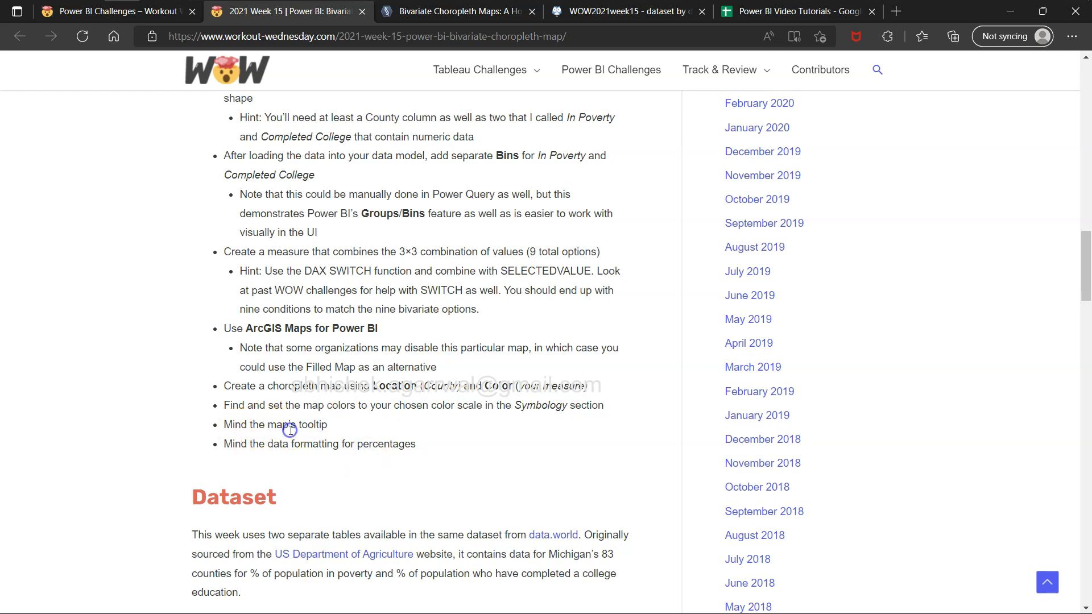
left_click_drag(236, 442, 363, 453)
key("alt+Tab")
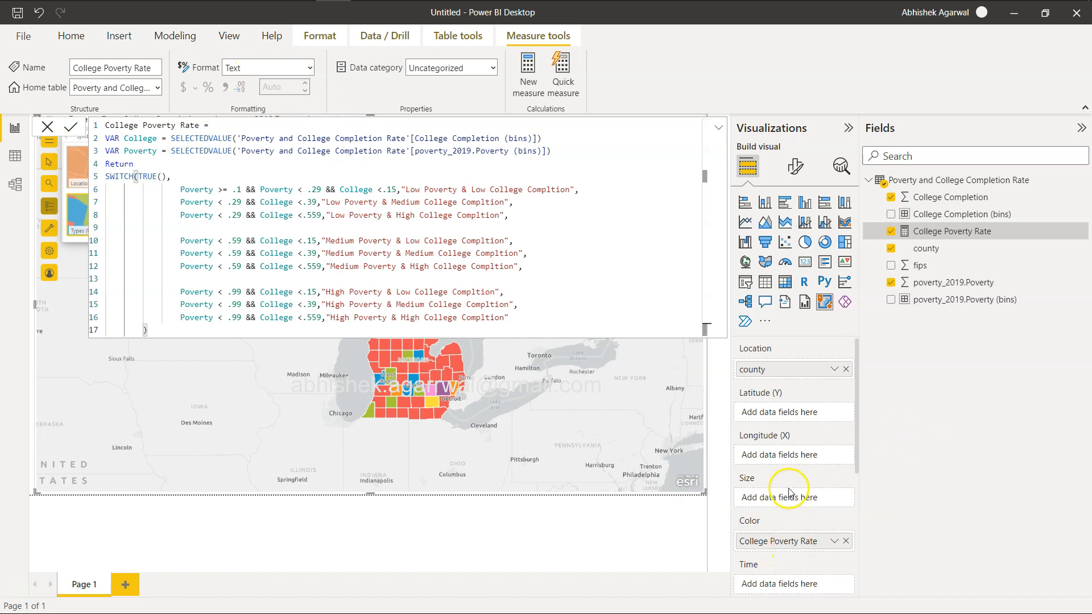
- Check the map's tooltip fields, the College Completion and poverty_2019.Poverty column formats, and the tooltip of Crawford, MI
scroll(790, 492, "down", 5)
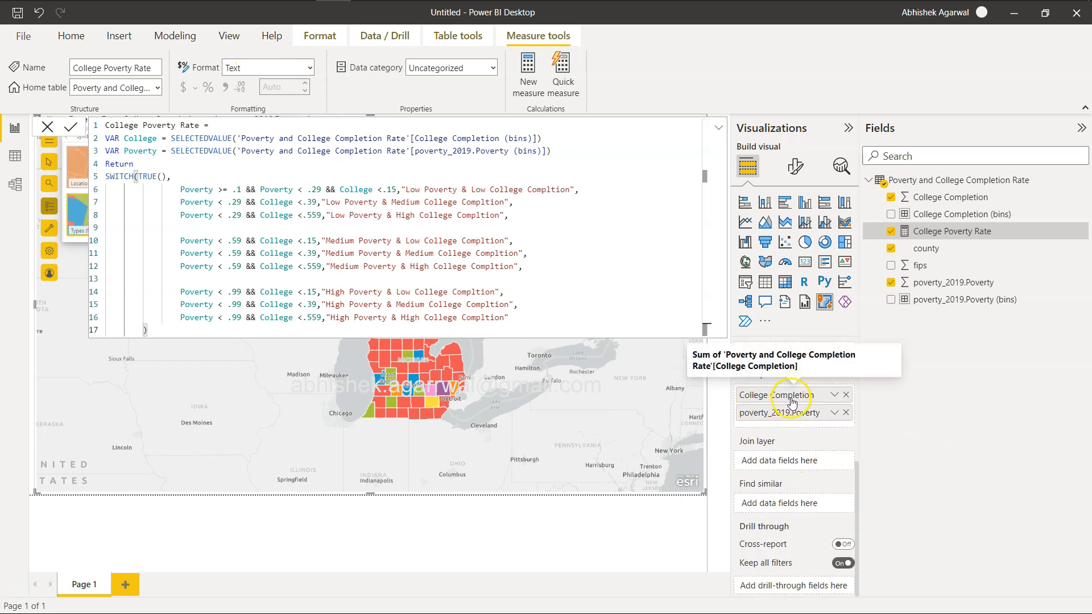
left_click(958, 199)
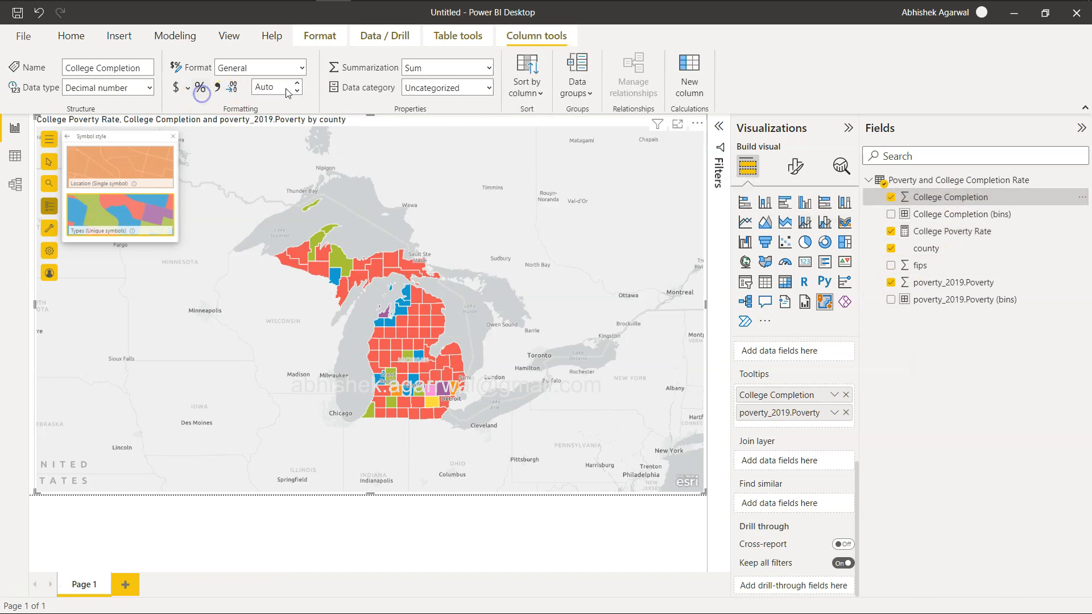
left_click(940, 285)
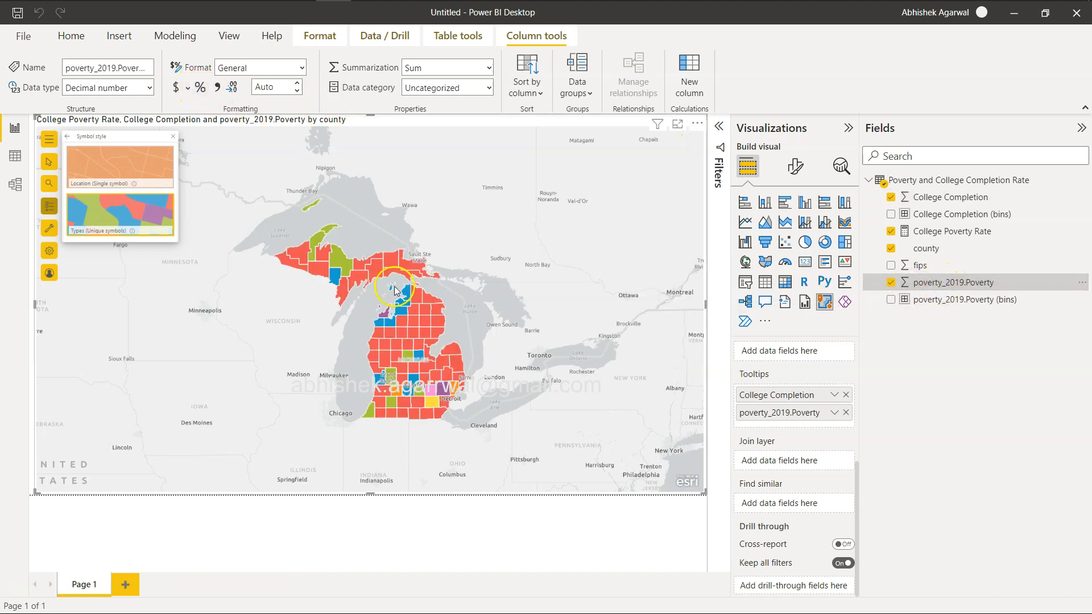
left_click(416, 327)
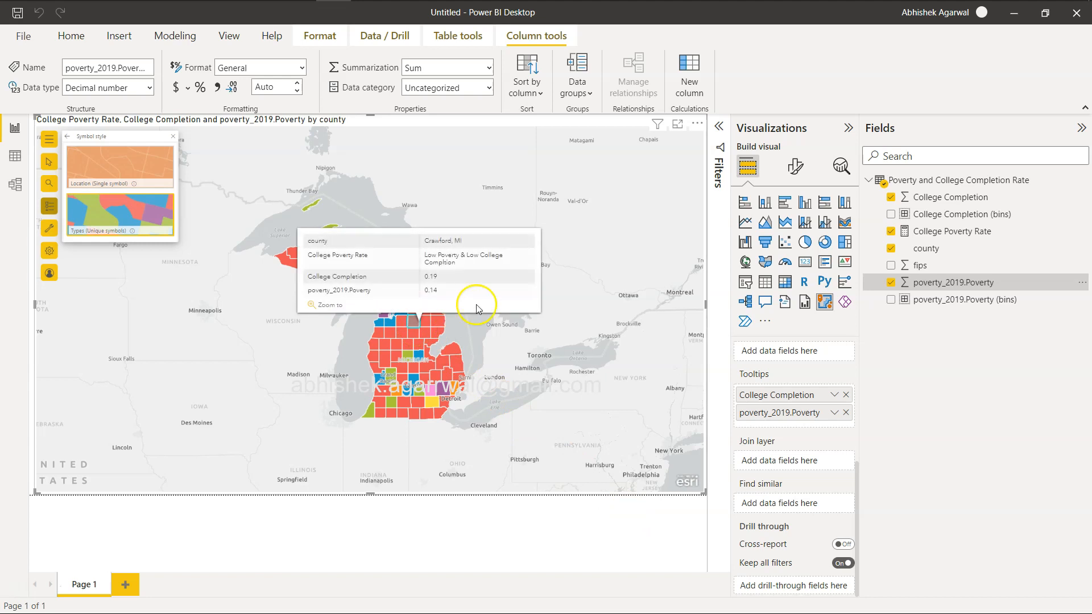
left_click(556, 392)
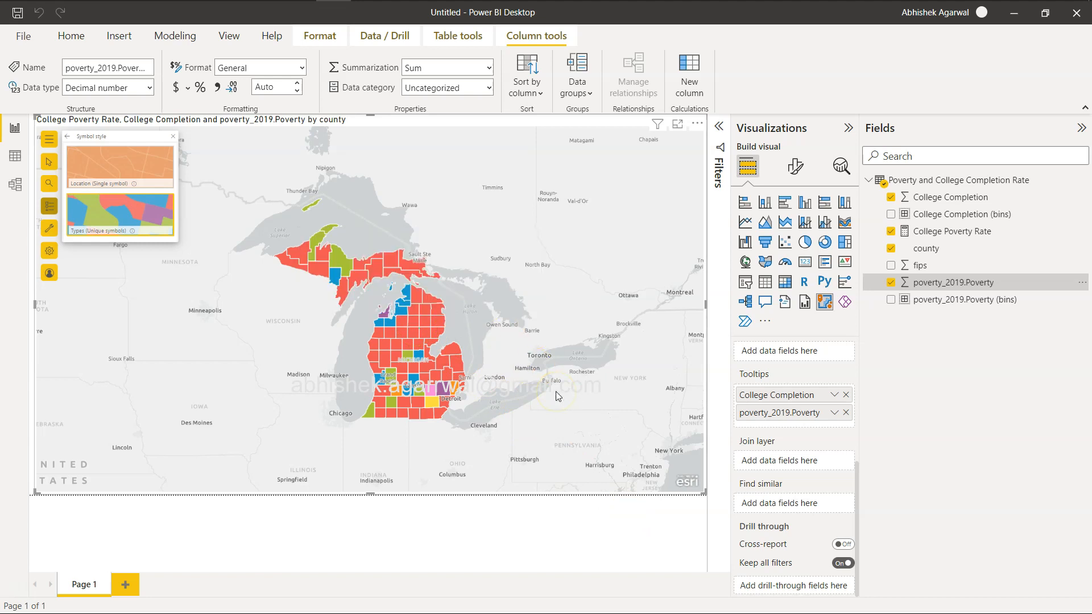